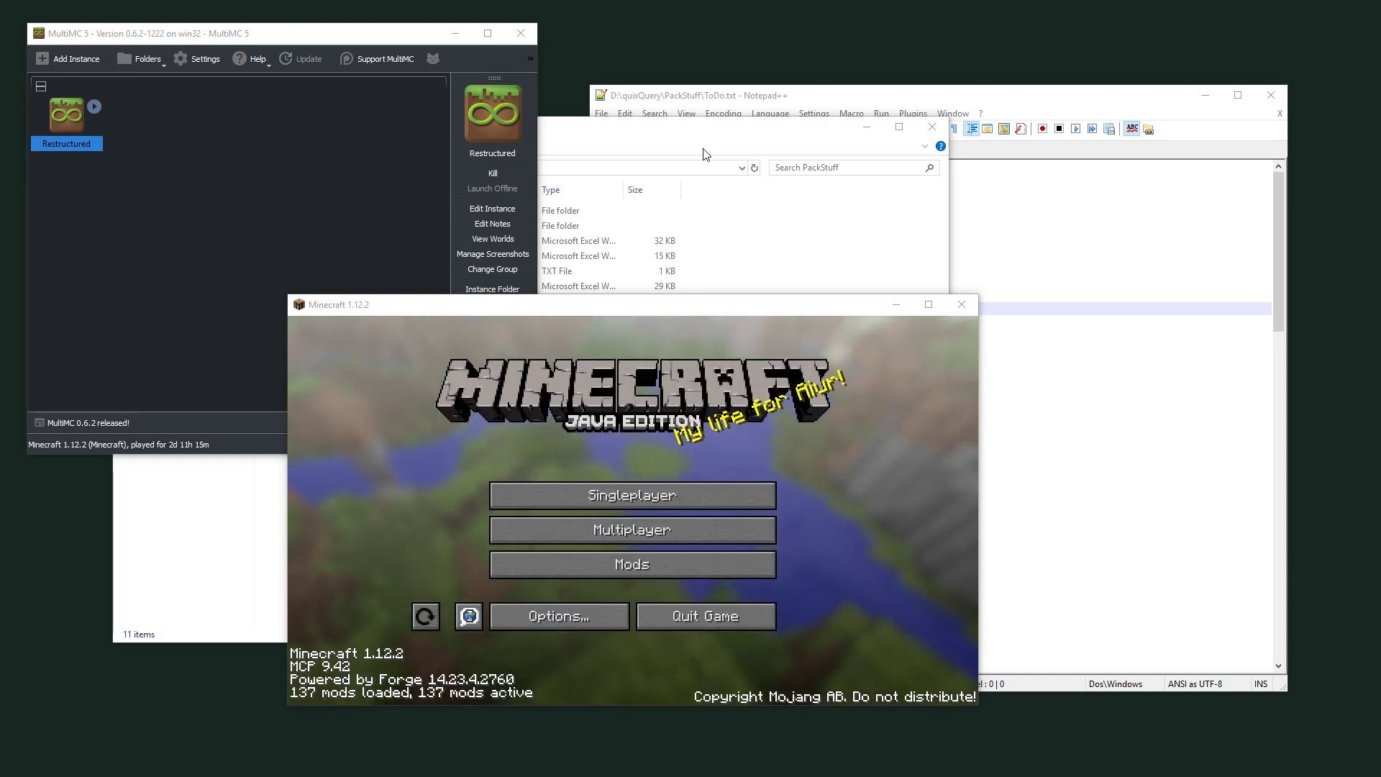
# Load the TestWorld singleplayer world, open the creative inventory and clear the JEI search.
pyautogui.click(575, 496)
pyautogui.click(468, 400)
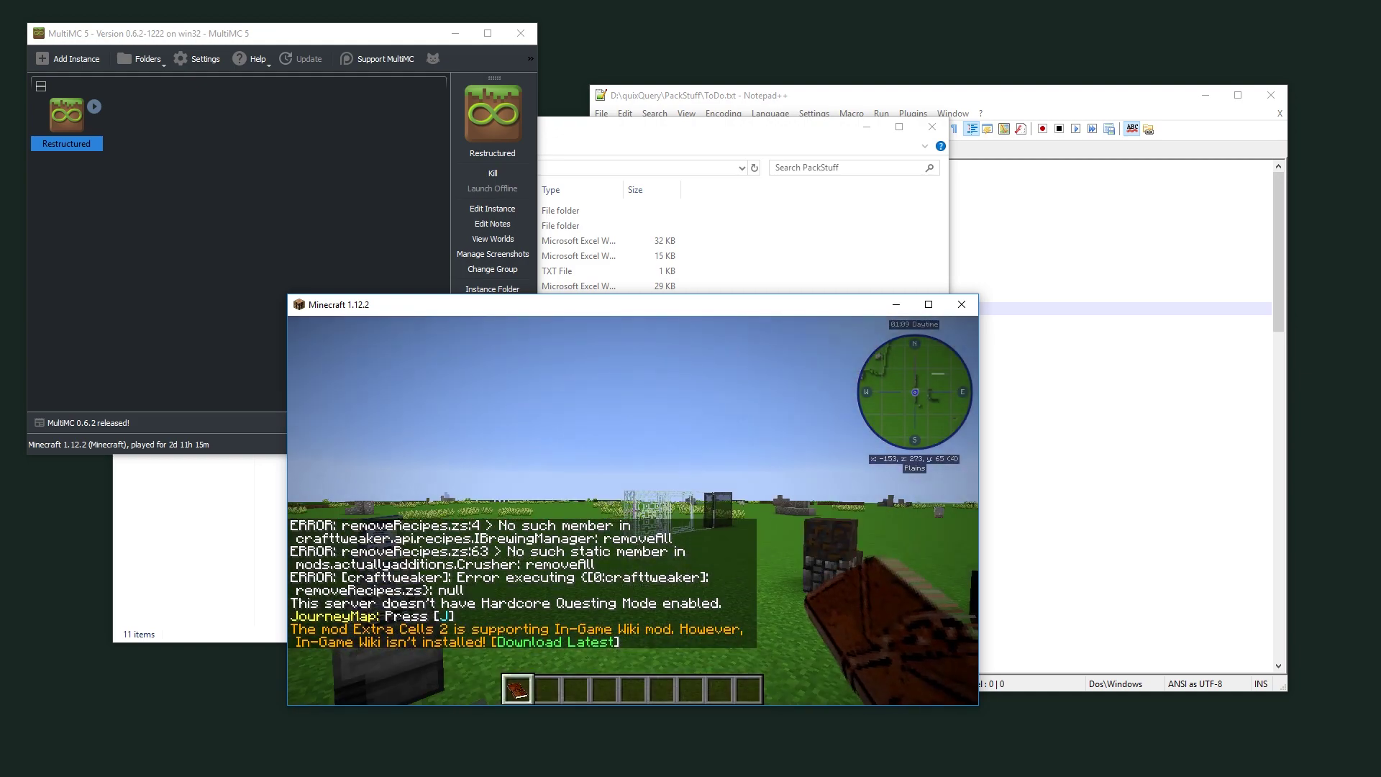
pyautogui.click(633, 510)
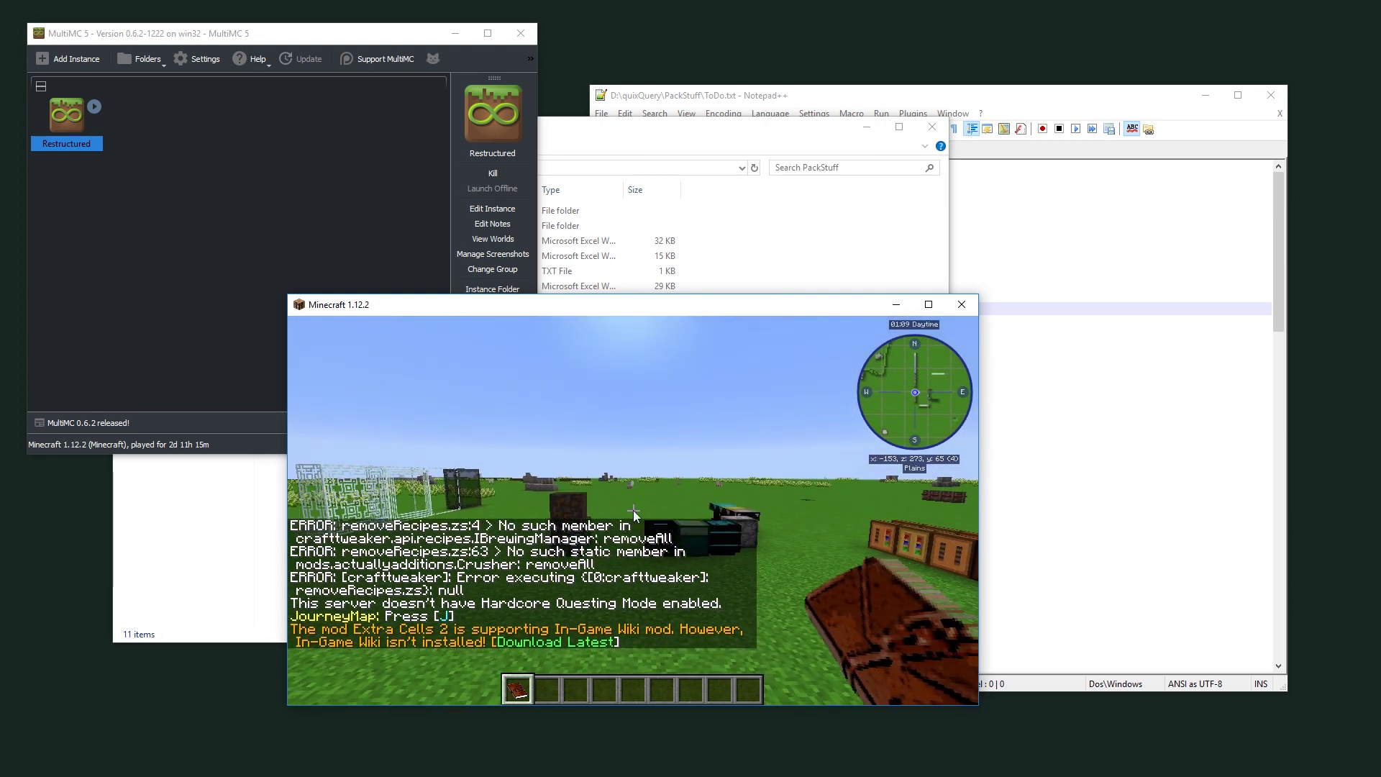
pyautogui.press('e')
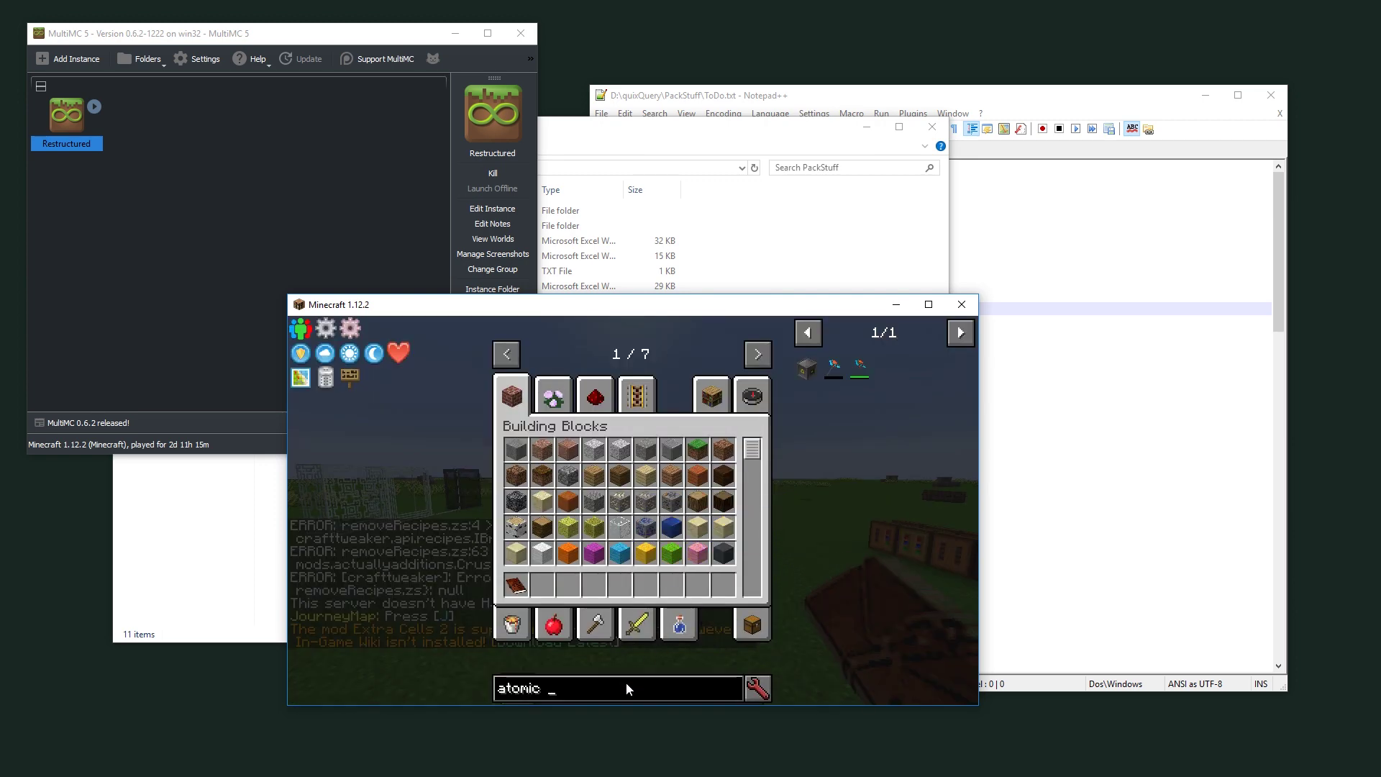
pyautogui.press('BackSpace')
pyautogui.press('BackSpace')
pyautogui.press('BackSpace')
pyautogui.press('BackSpace')
pyautogui.press('BackSpace')
pyautogui.press('BackSpace')
pyautogui.press('BackSpace')
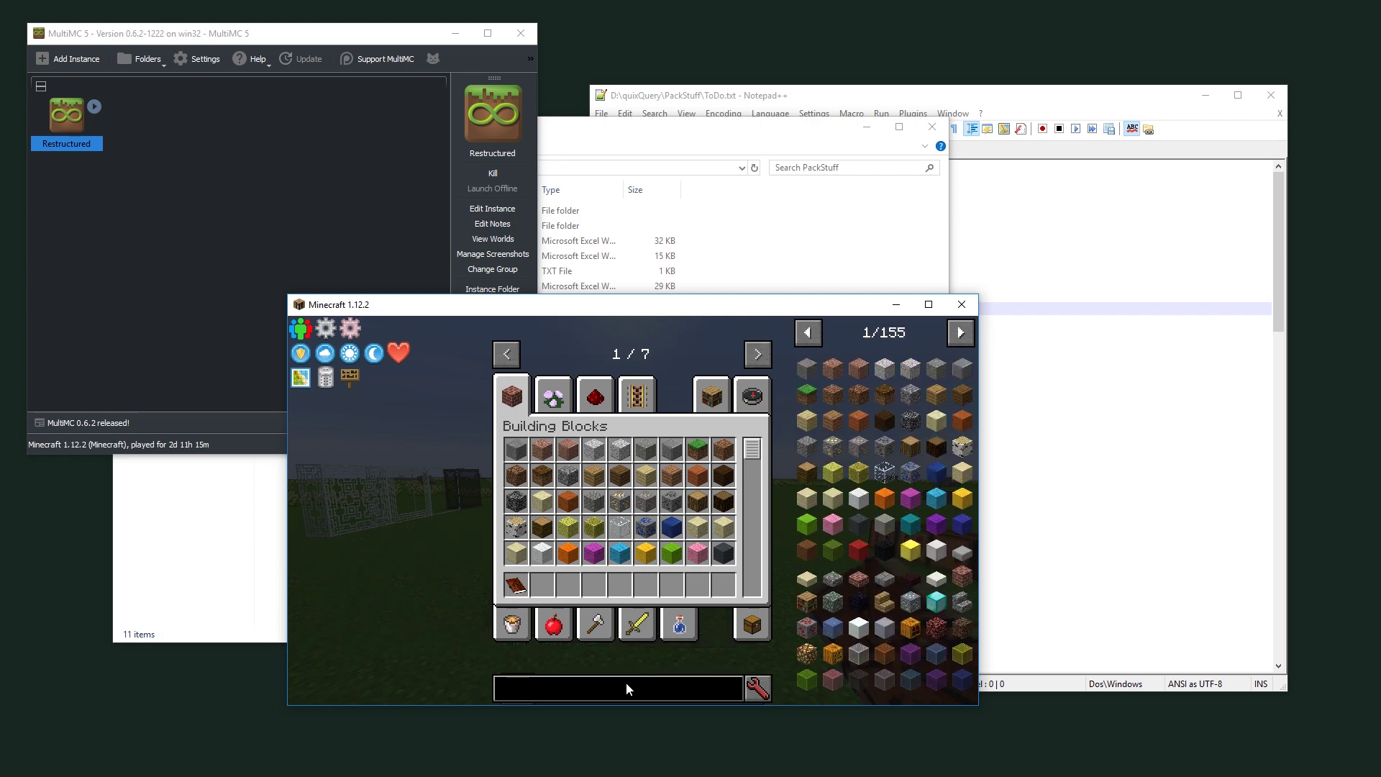
# Test stacking 100 stone in the second hotbar slot, then discard the stack.
pyautogui.click(523, 447)
pyautogui.click(541, 584)
pyautogui.click(524, 452)
pyautogui.click(539, 591)
pyautogui.click(542, 586)
pyautogui.click(522, 447)
pyautogui.click(523, 448)
pyautogui.click(541, 586)
pyautogui.click(541, 586)
pyautogui.click(547, 529)
# Page the JEI item list forward to page 4 and grab a stack of armor stands.
pyautogui.click(968, 334)
pyautogui.click(961, 335)
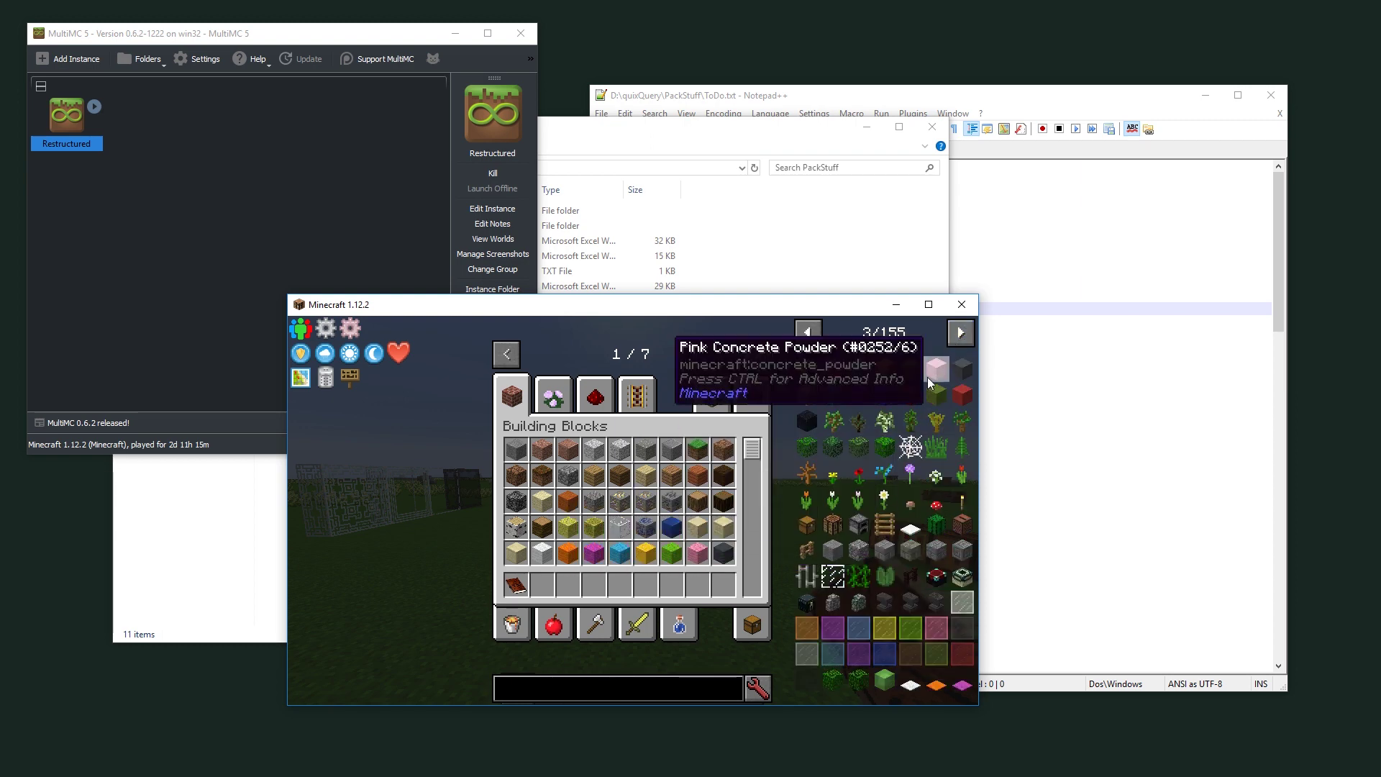
pyautogui.click(961, 339)
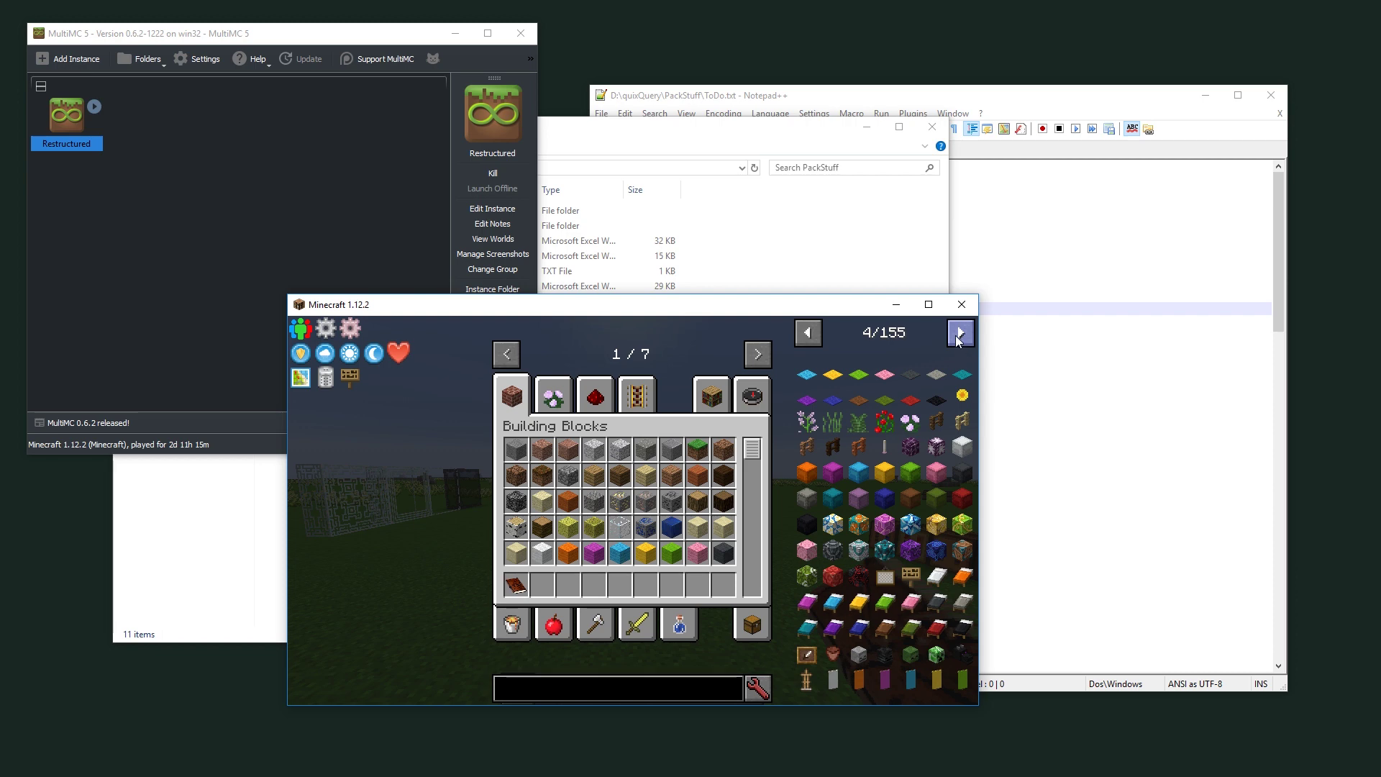
pyautogui.click(806, 680)
# Delete the armor stands, then put 100 boats from page 5 into the second hotbar slot.
pyautogui.click(813, 580)
pyautogui.click(959, 334)
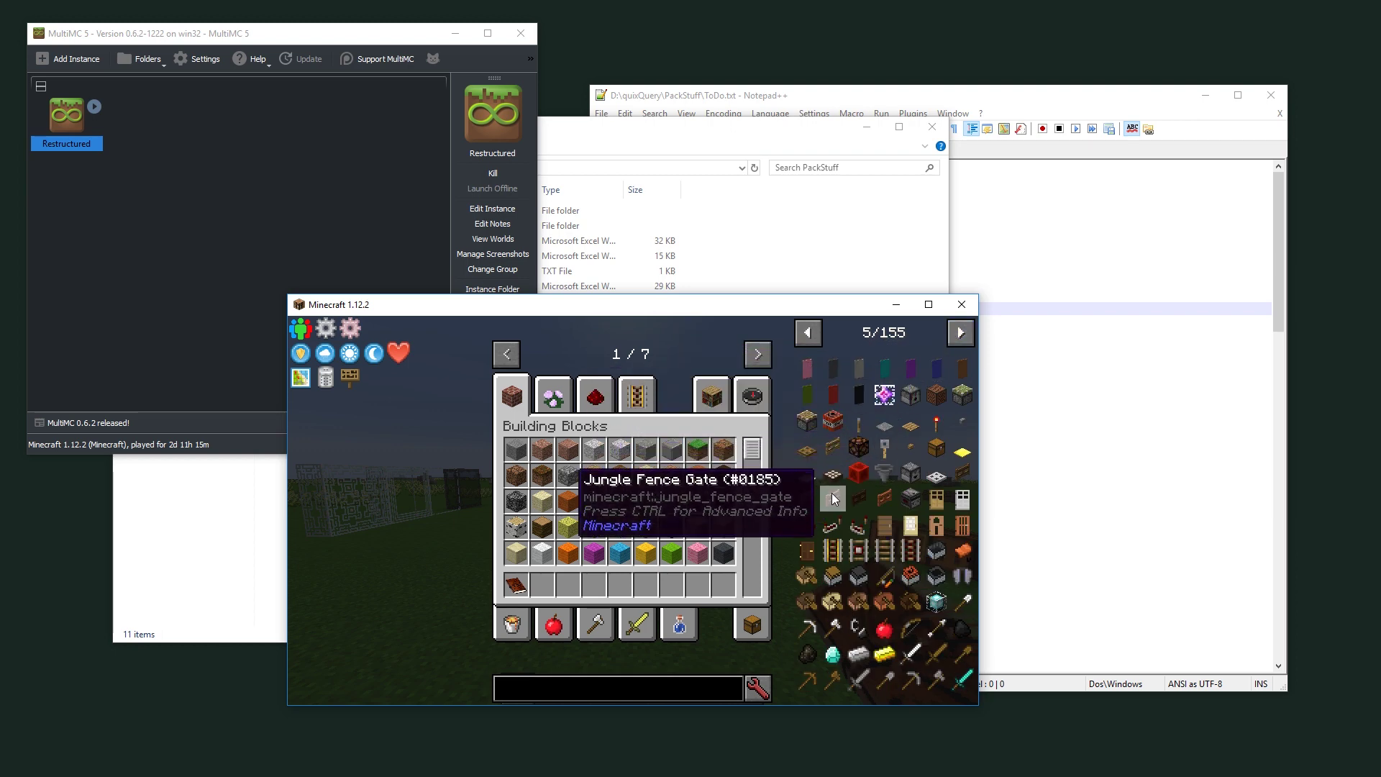
pyautogui.click(806, 578)
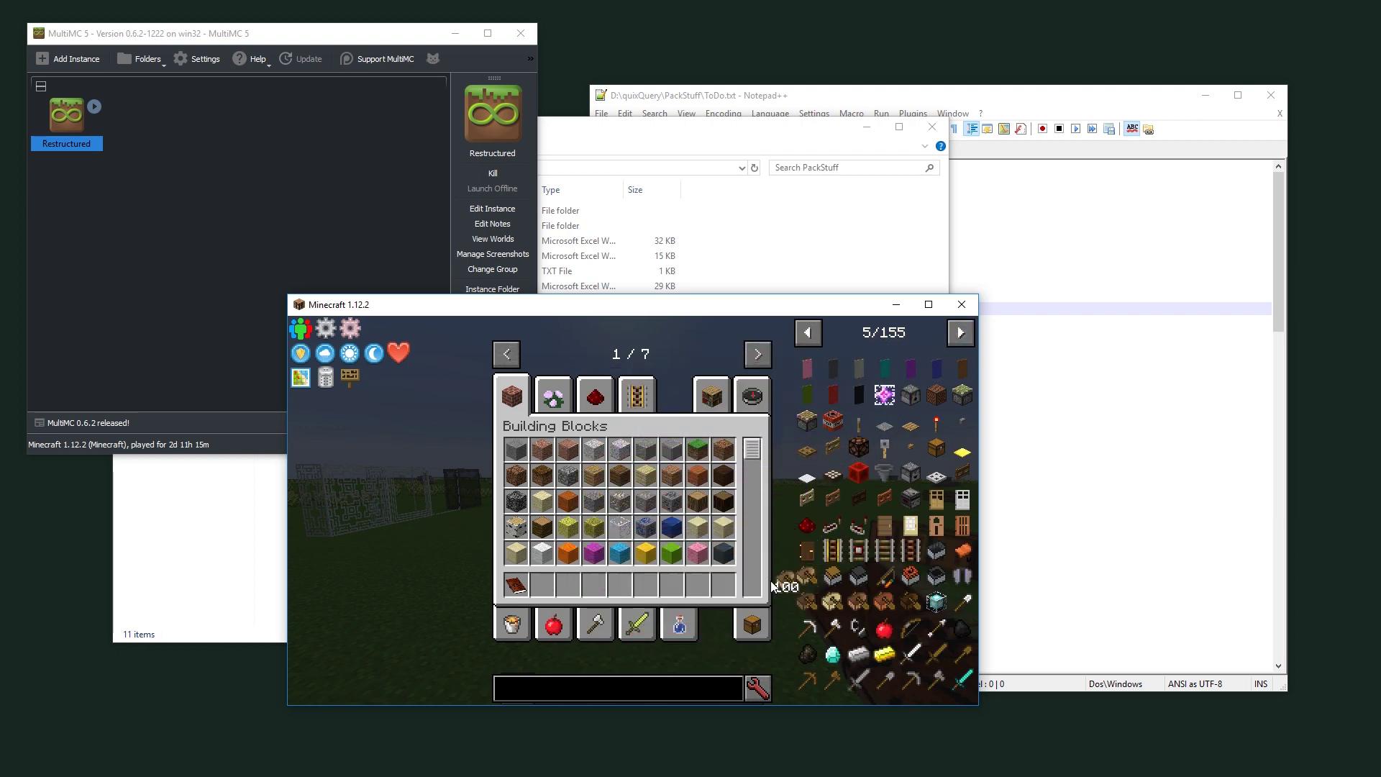
pyautogui.click(542, 585)
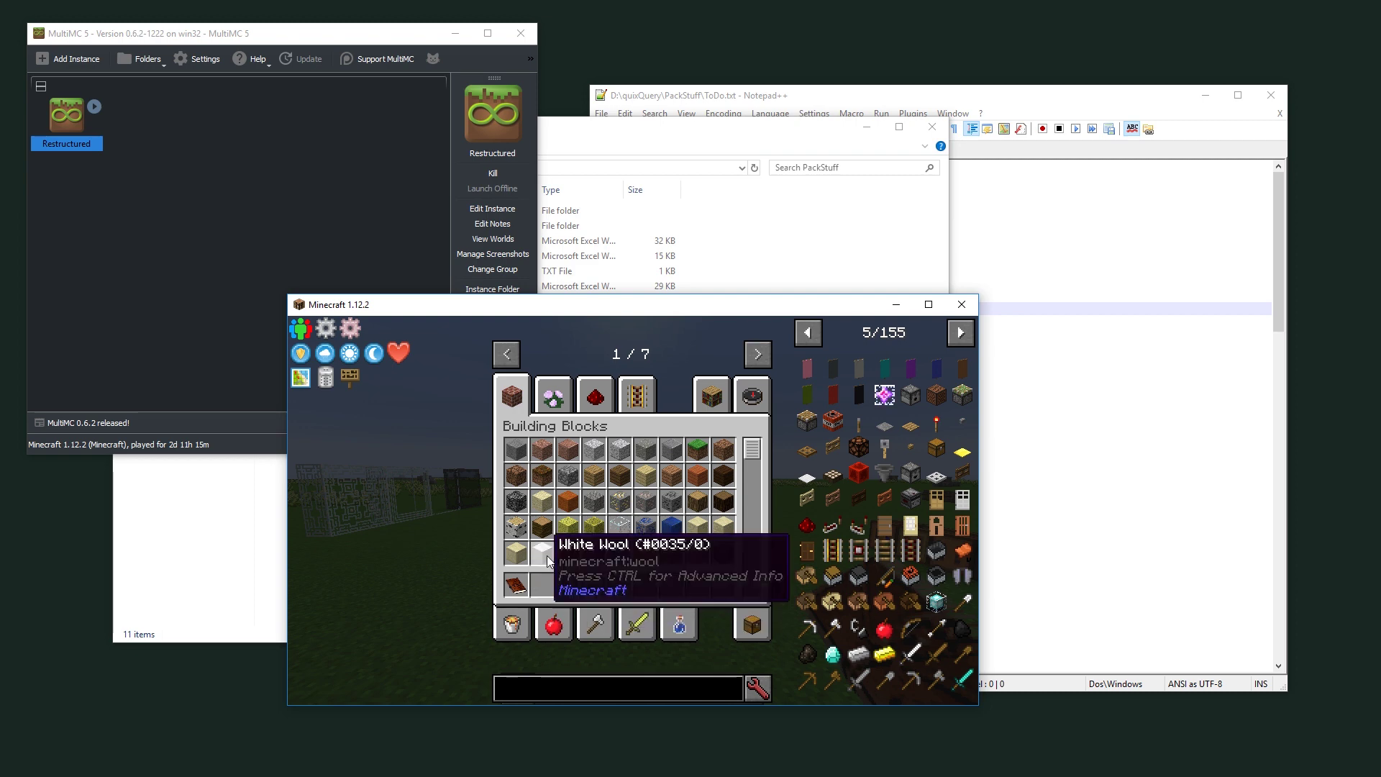
# Page forward to the potions and put a Fire Resistance potion in the last hotbar slot.
pyautogui.click(959, 335)
pyautogui.click(960, 338)
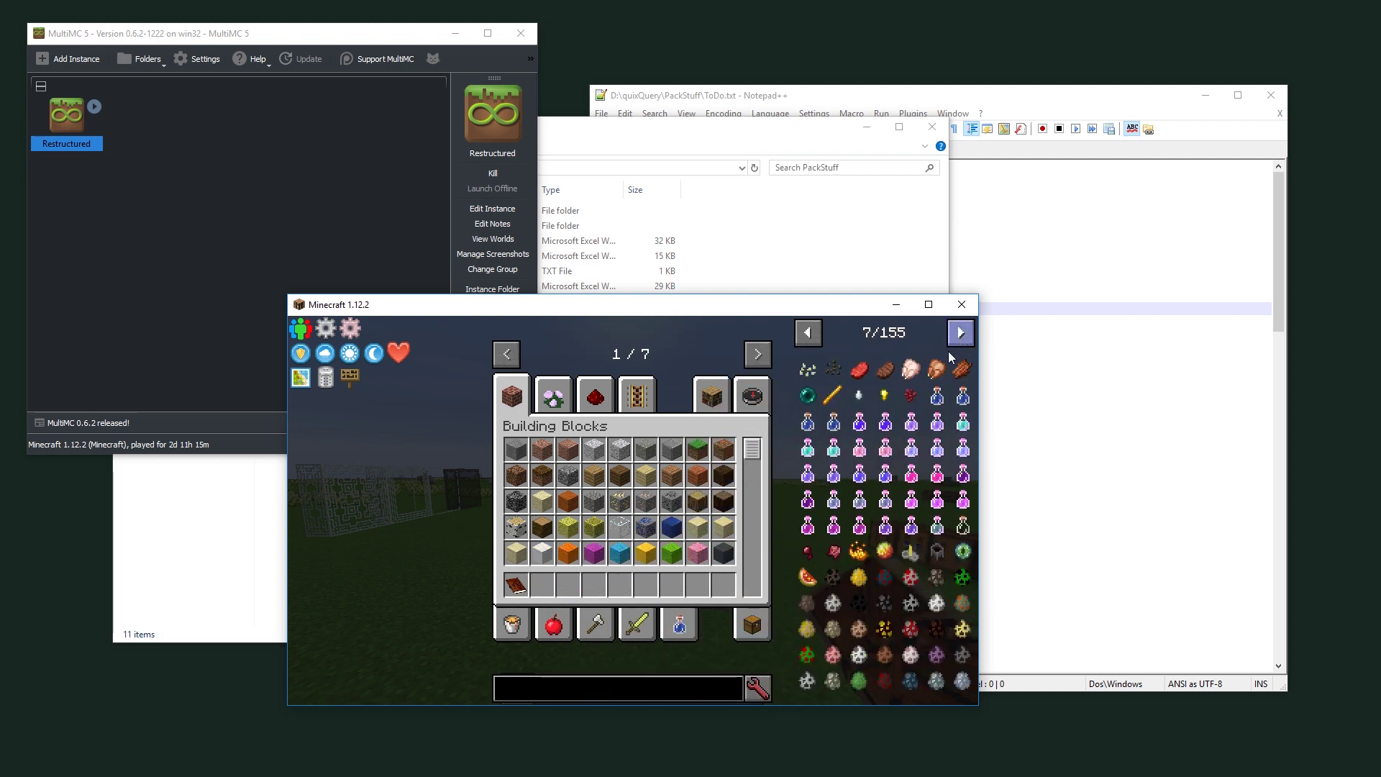
pyautogui.click(889, 441)
pyautogui.click(673, 586)
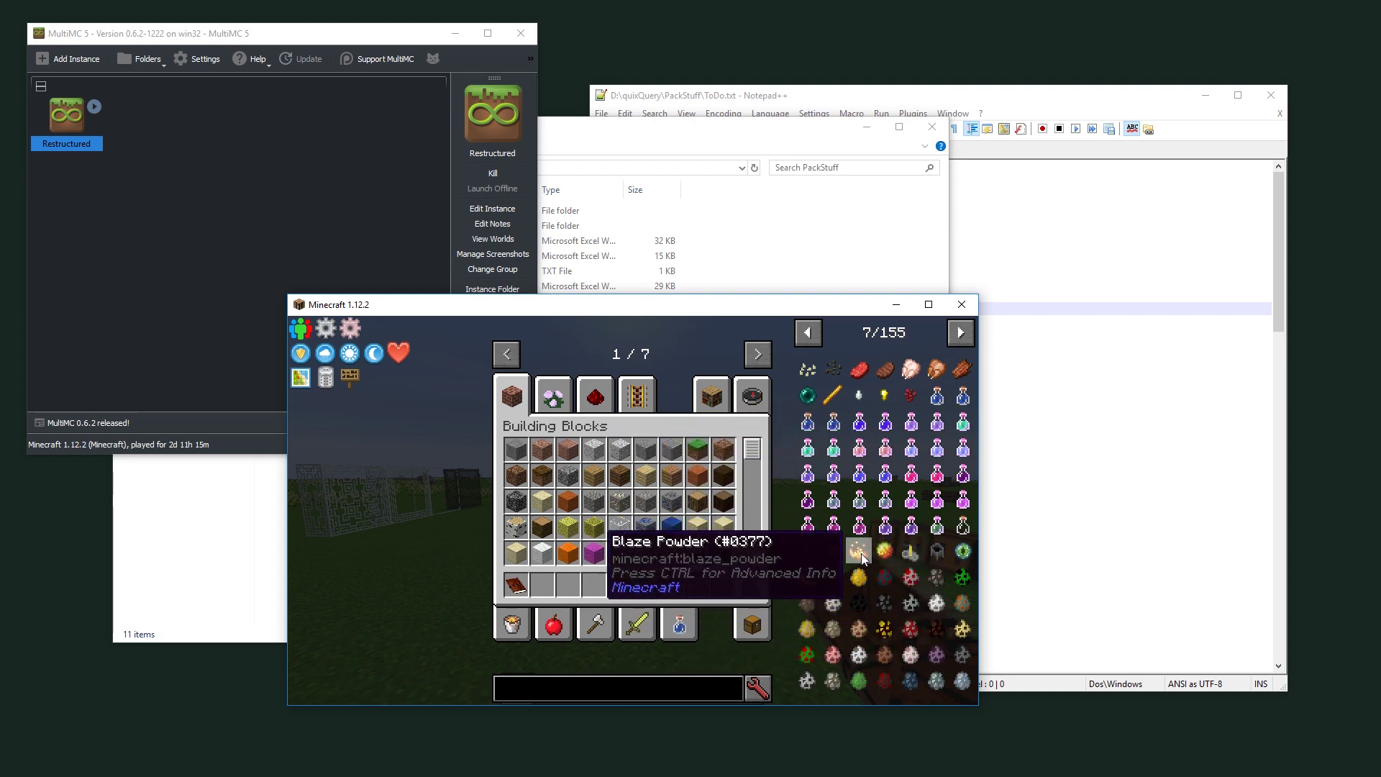
# Page to the enchanted books on page 8, try one in the hotbar, then delete it.
pyautogui.click(807, 335)
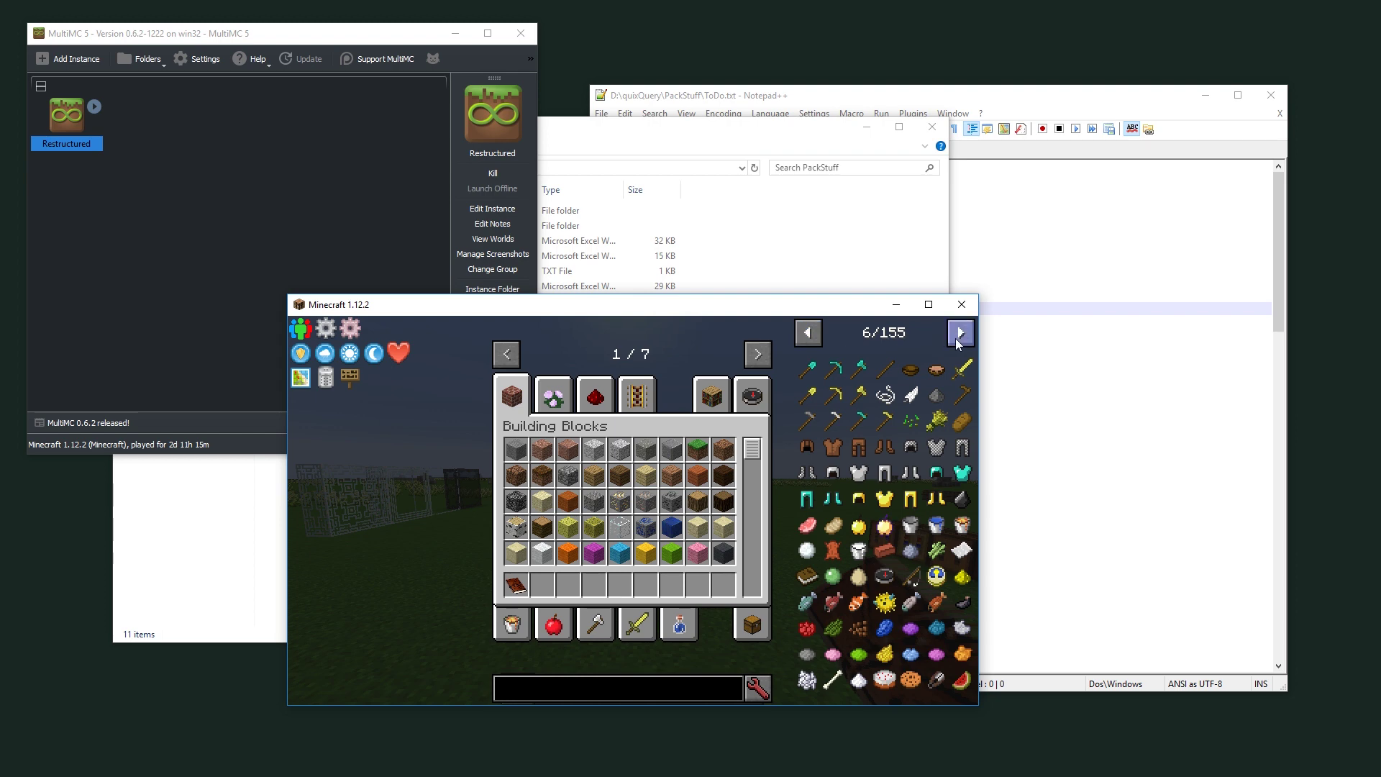
pyautogui.click(958, 334)
pyautogui.click(956, 336)
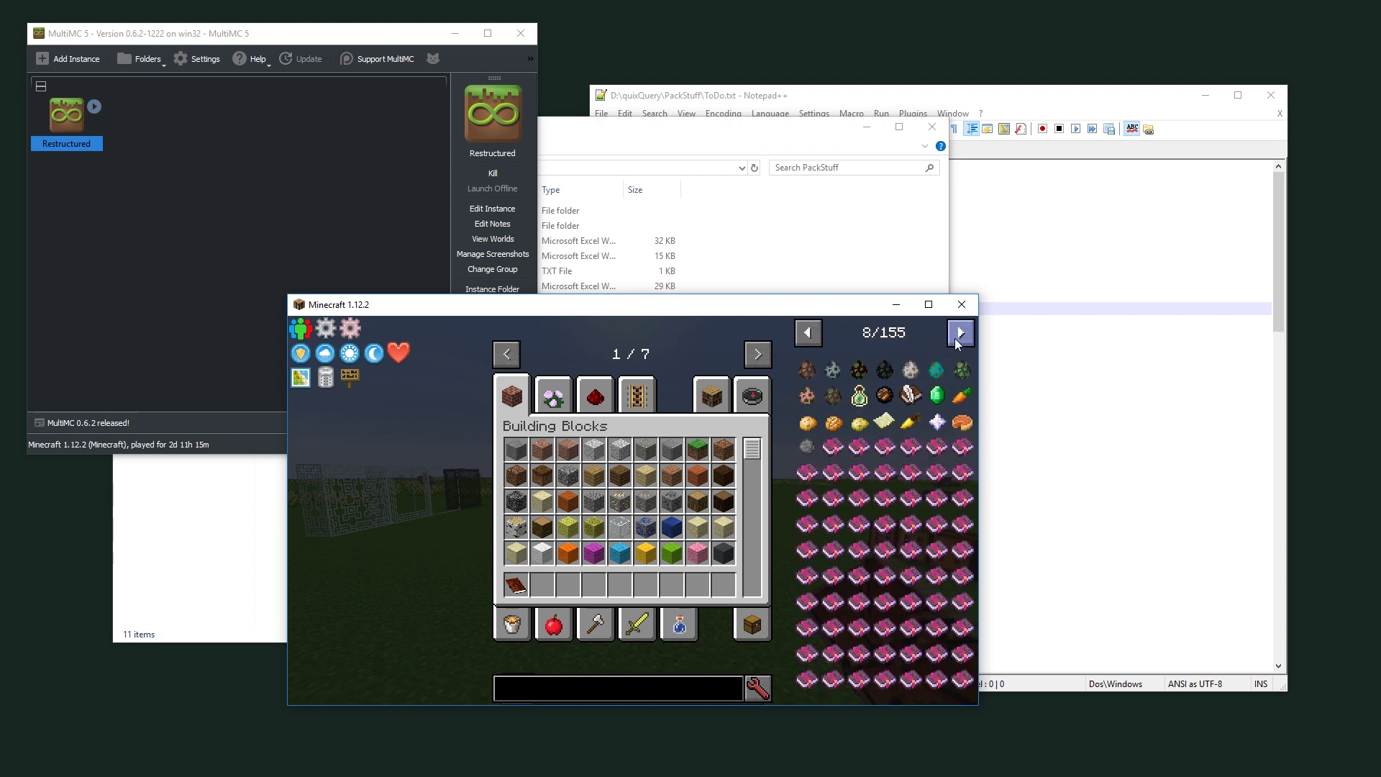
pyautogui.click(878, 538)
pyautogui.click(697, 586)
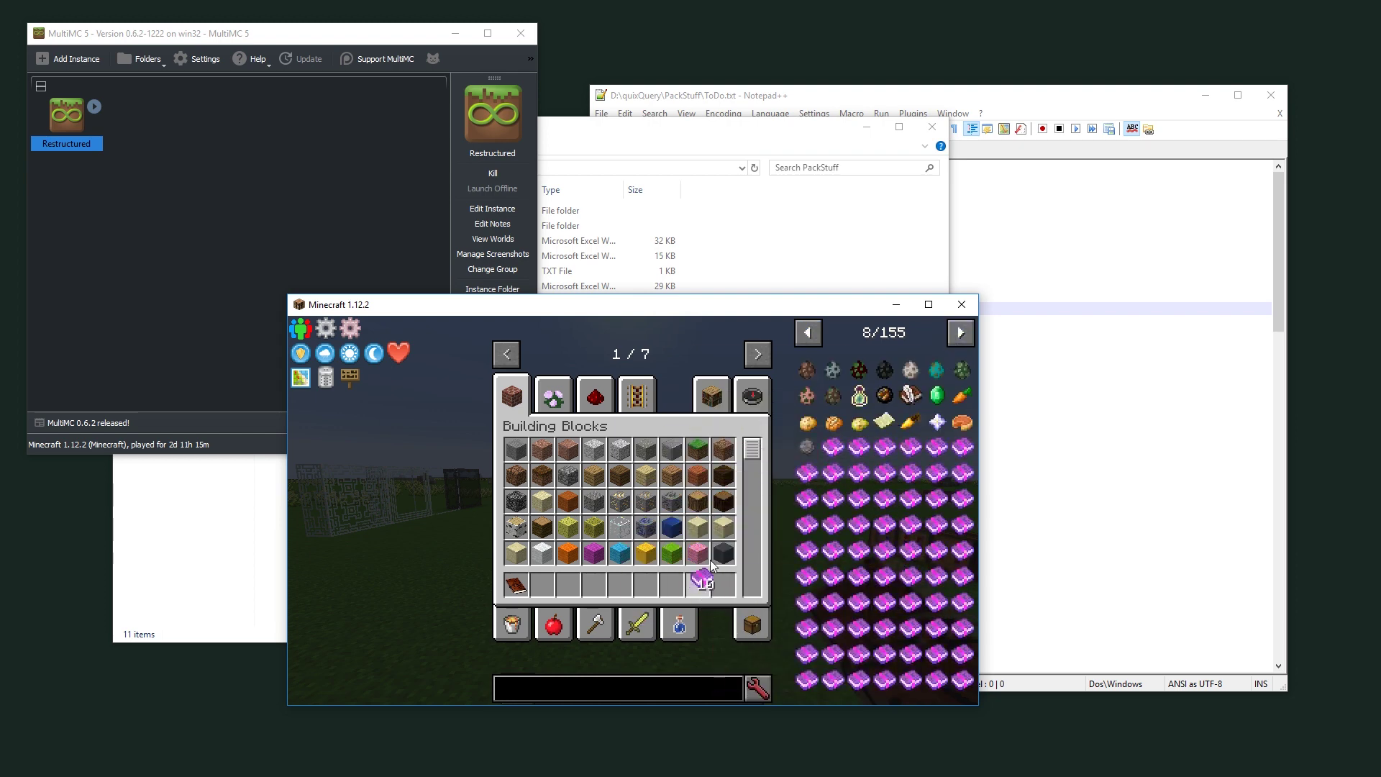
pyautogui.click(917, 515)
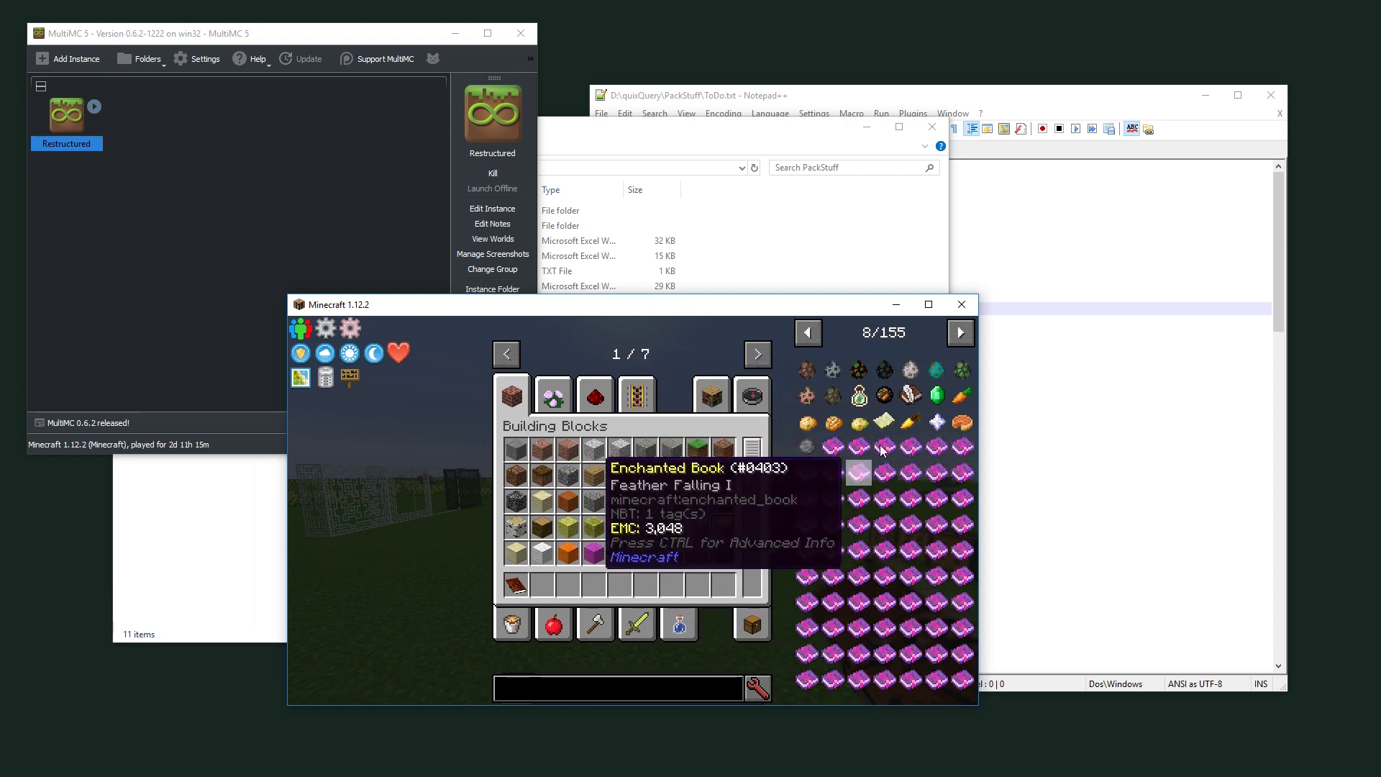
# Browse to the Restructured instance's .minecraft\config\stackup folder and open newDefault.stackup in Notepad++.
pyautogui.click(791, 249)
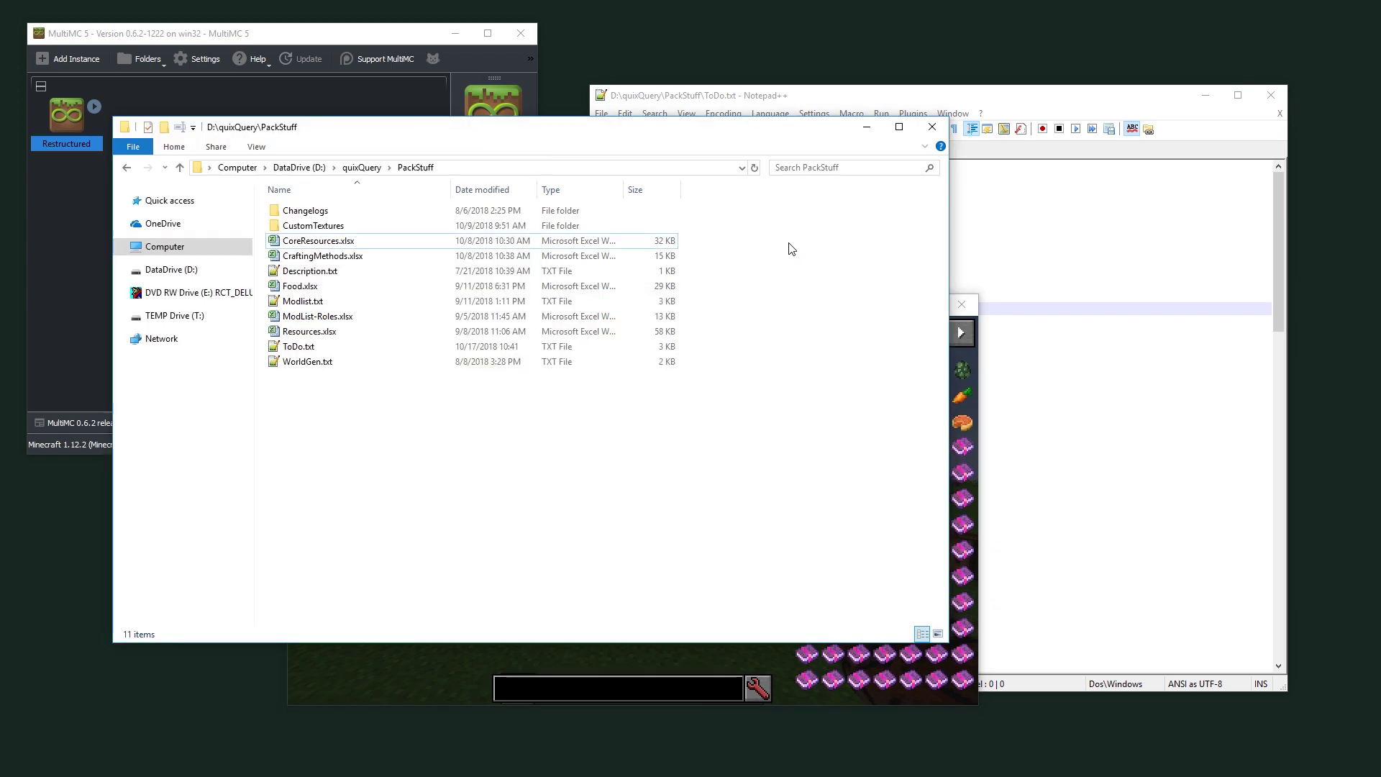
pyautogui.click(361, 169)
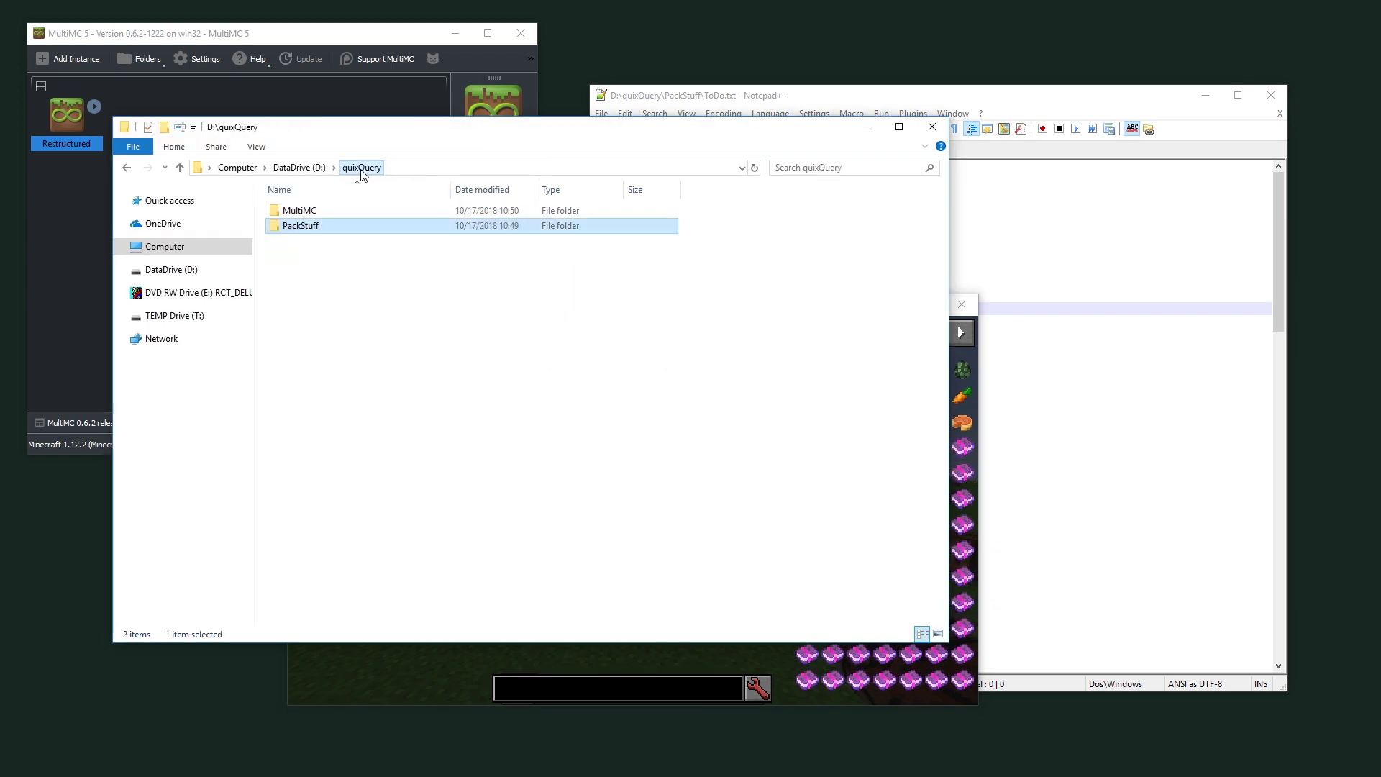
pyautogui.click(343, 84)
pyautogui.click(492, 288)
pyautogui.click(482, 231)
pyautogui.doubleClick(482, 231)
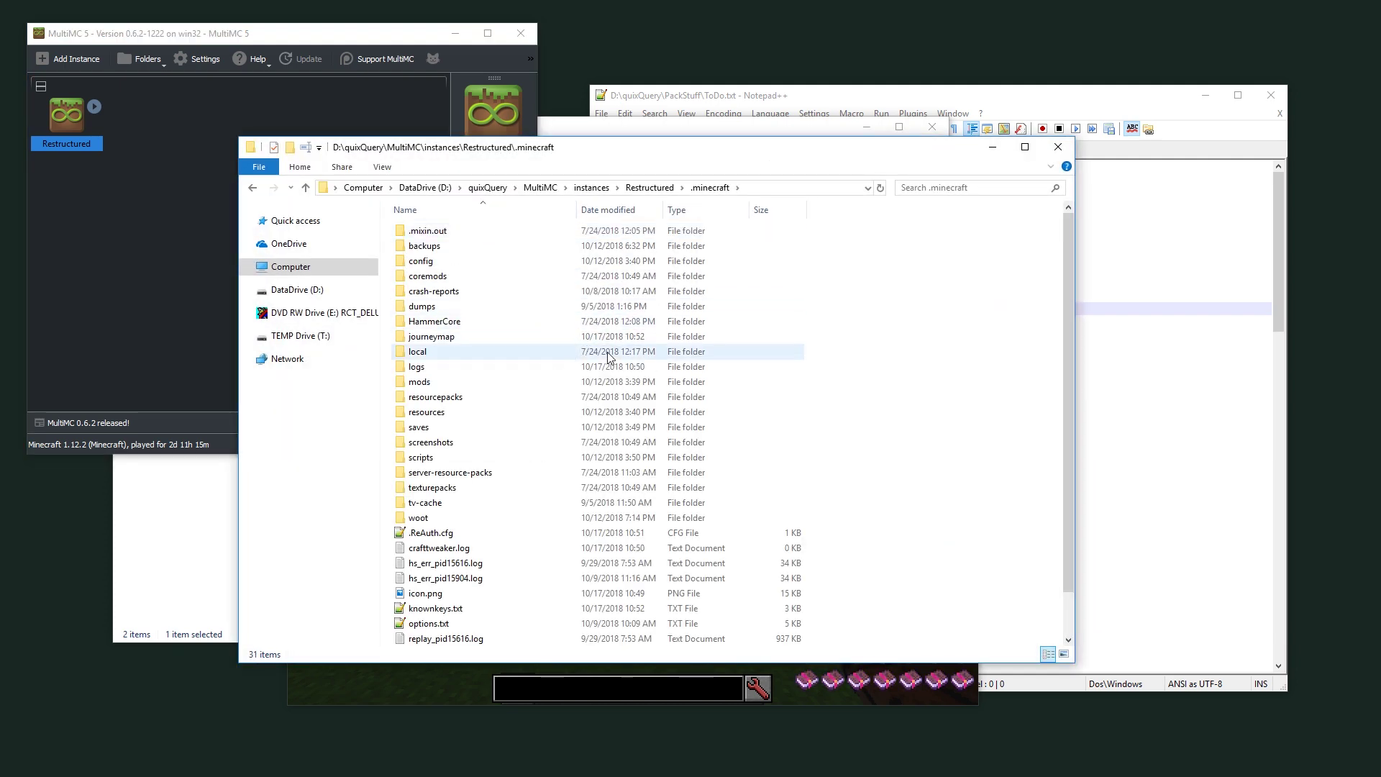
pyautogui.doubleClick(525, 260)
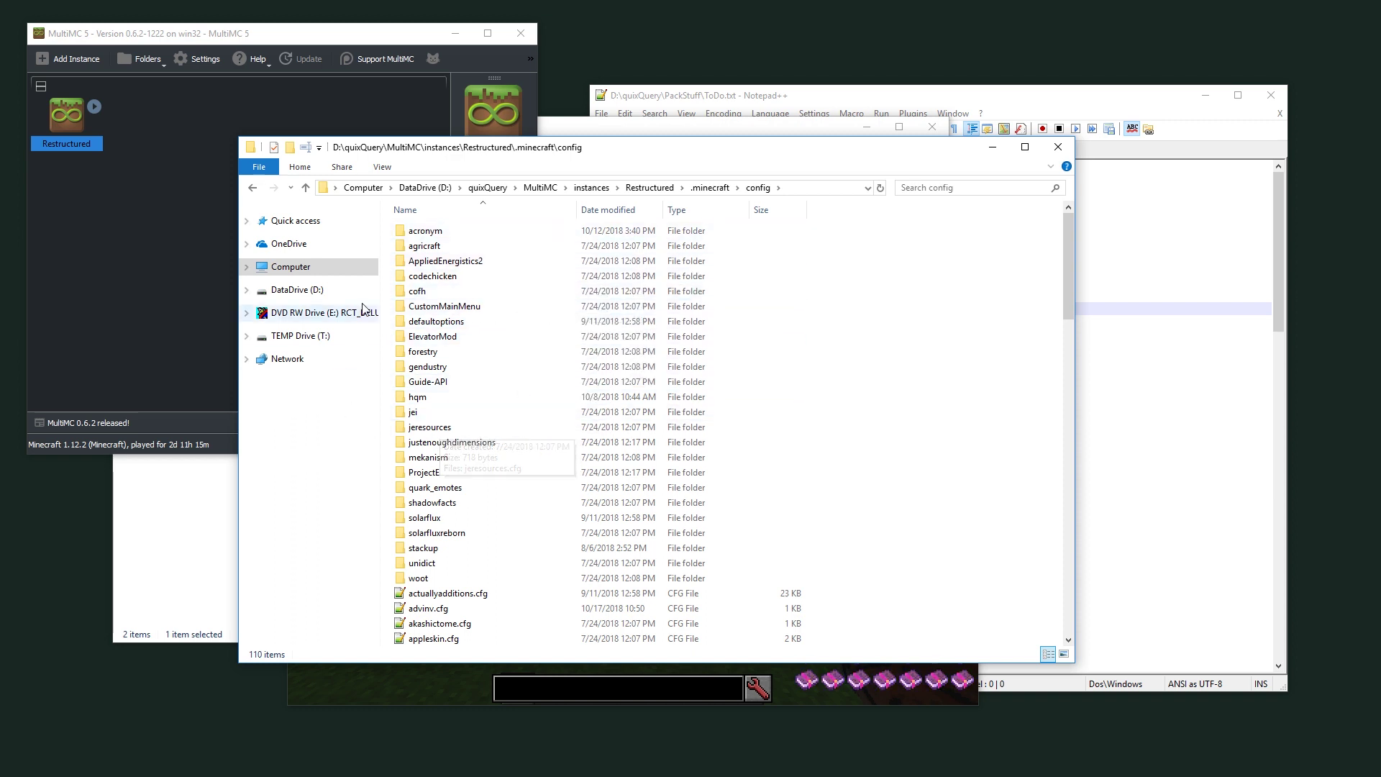
pyautogui.scroll(-1, 481, 460)
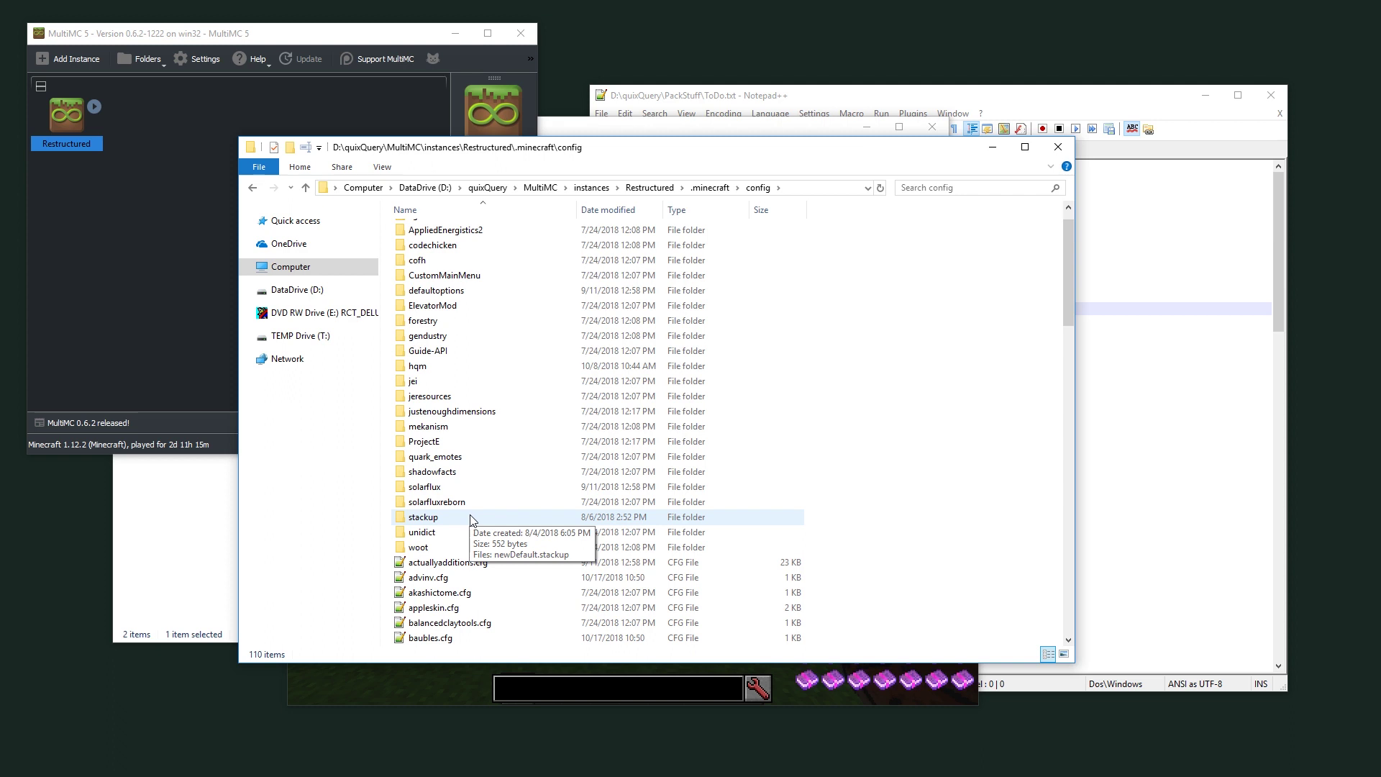
pyautogui.doubleClick(471, 520)
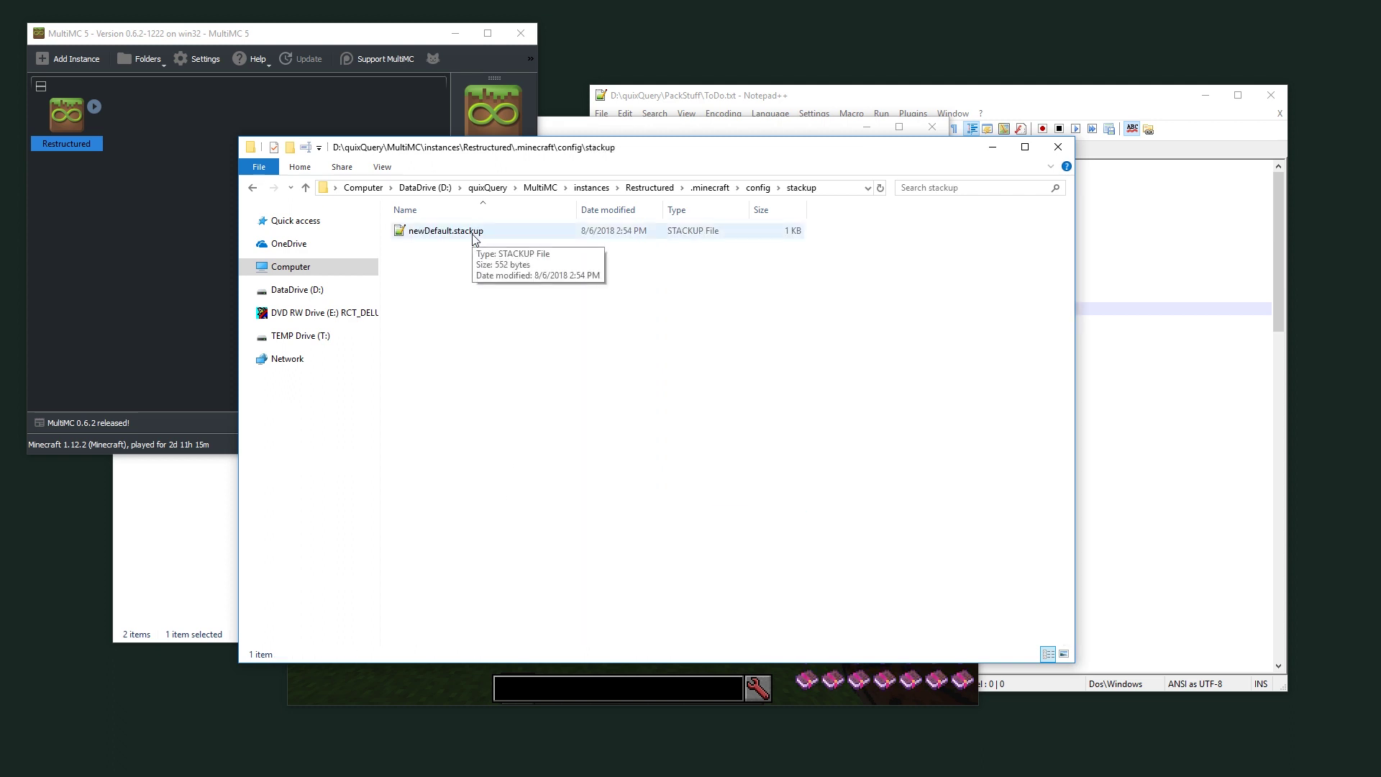
pyautogui.doubleClick(473, 233)
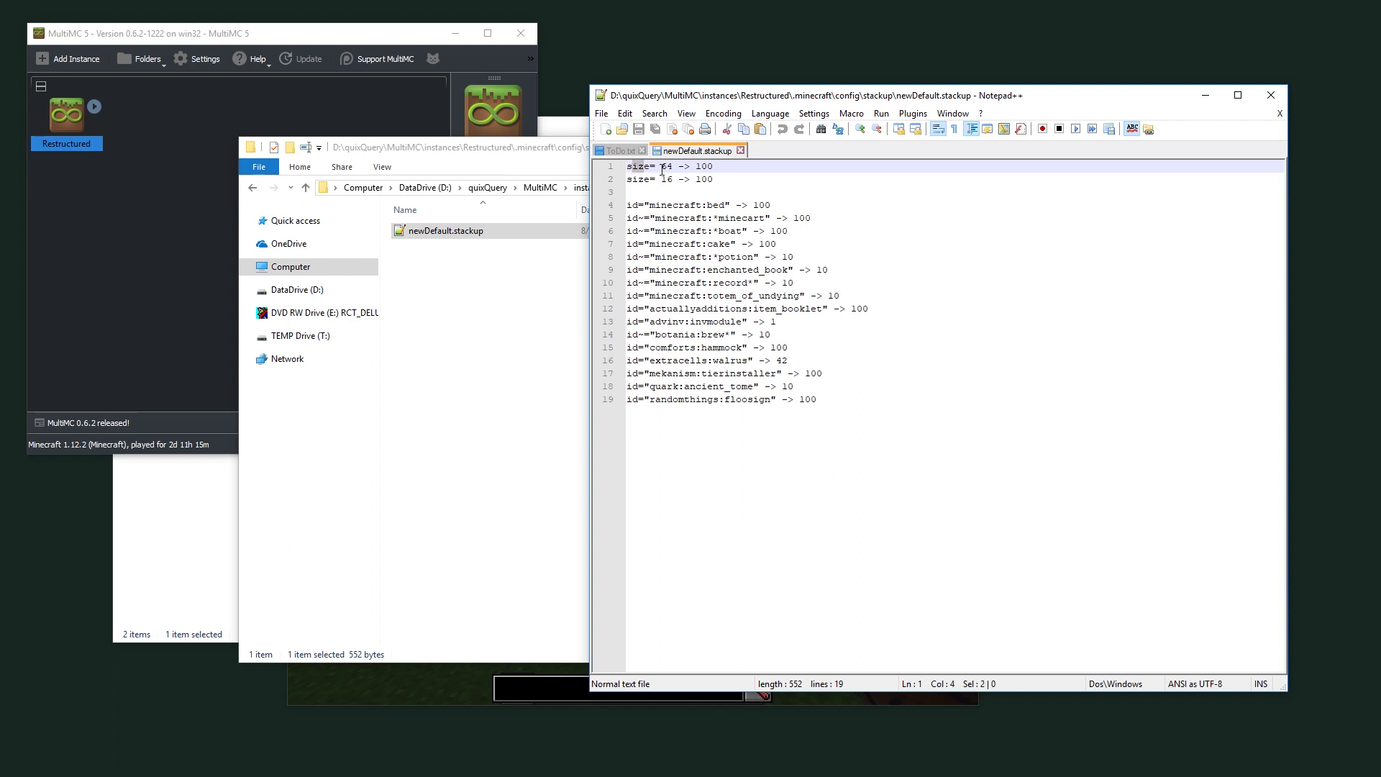
# Review the size 64 and size 100 defaults and the minecraft:bed rule in newDefault.stackup.
pyautogui.click(710, 170)
pyautogui.moveTo(638, 183); pyautogui.dragTo(655, 182)
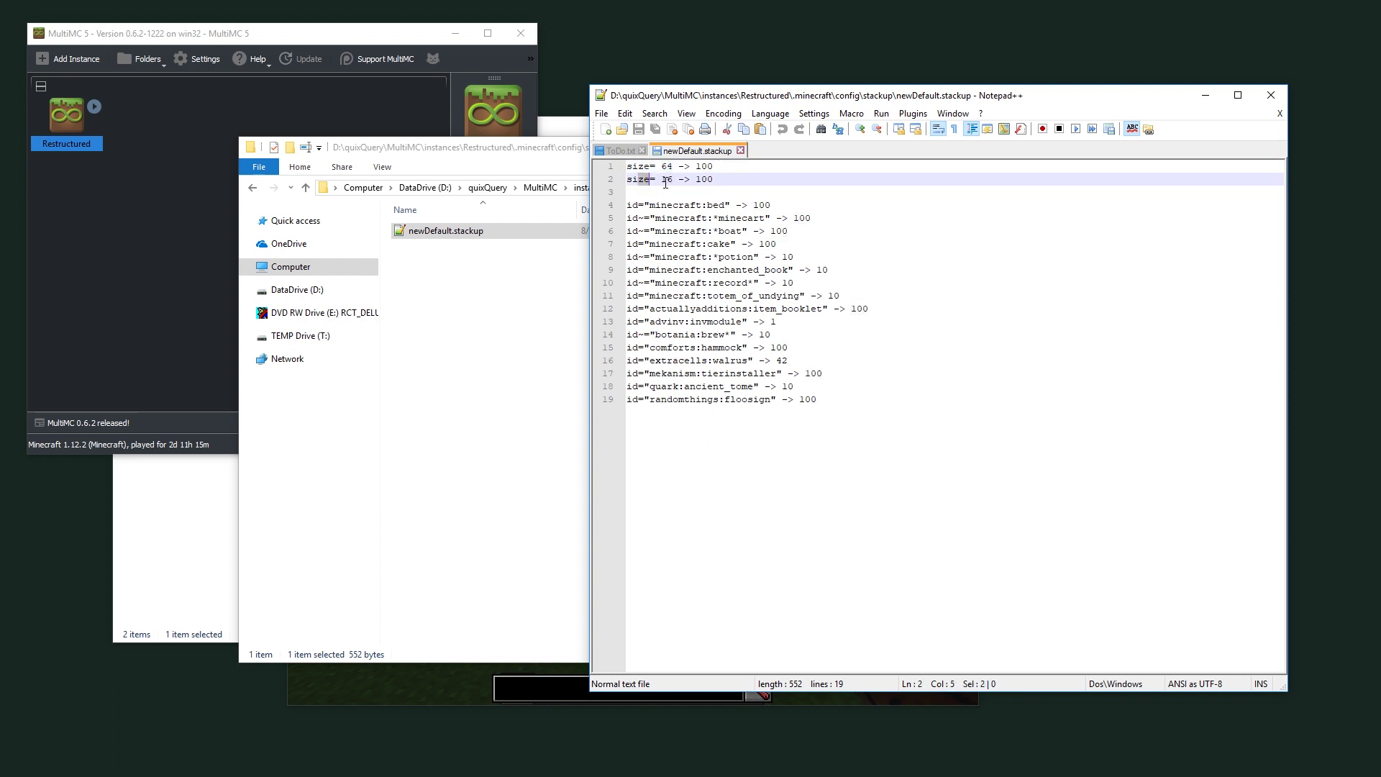
pyautogui.doubleClick(699, 181)
pyautogui.click(718, 181)
pyautogui.moveTo(682, 203); pyautogui.dragTo(753, 205)
pyautogui.press('End')
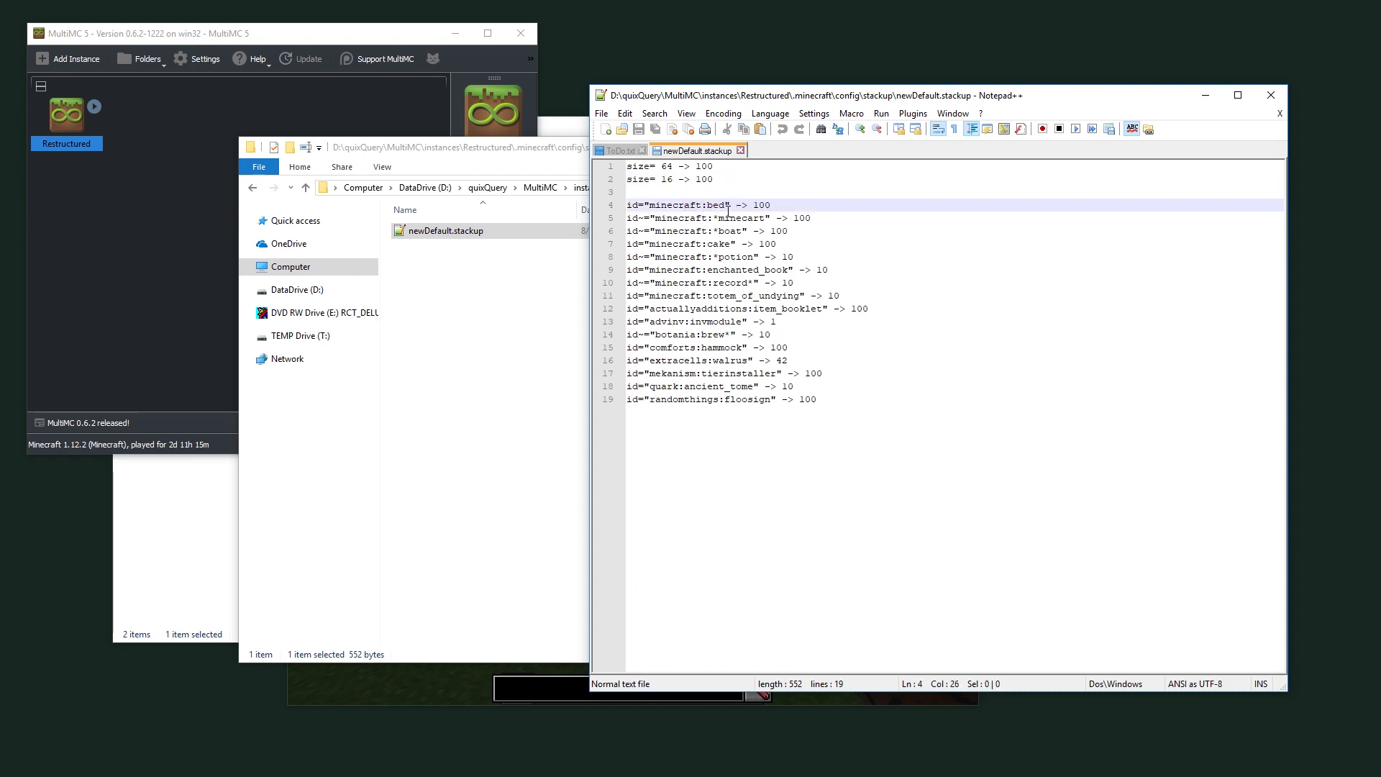
pyautogui.click(683, 205)
# Inspect the wildcard, advinv and size-42 entries, then select the whole botania:brew line 14.
pyautogui.moveTo(687, 217); pyautogui.dragTo(792, 258)
pyautogui.click(693, 272)
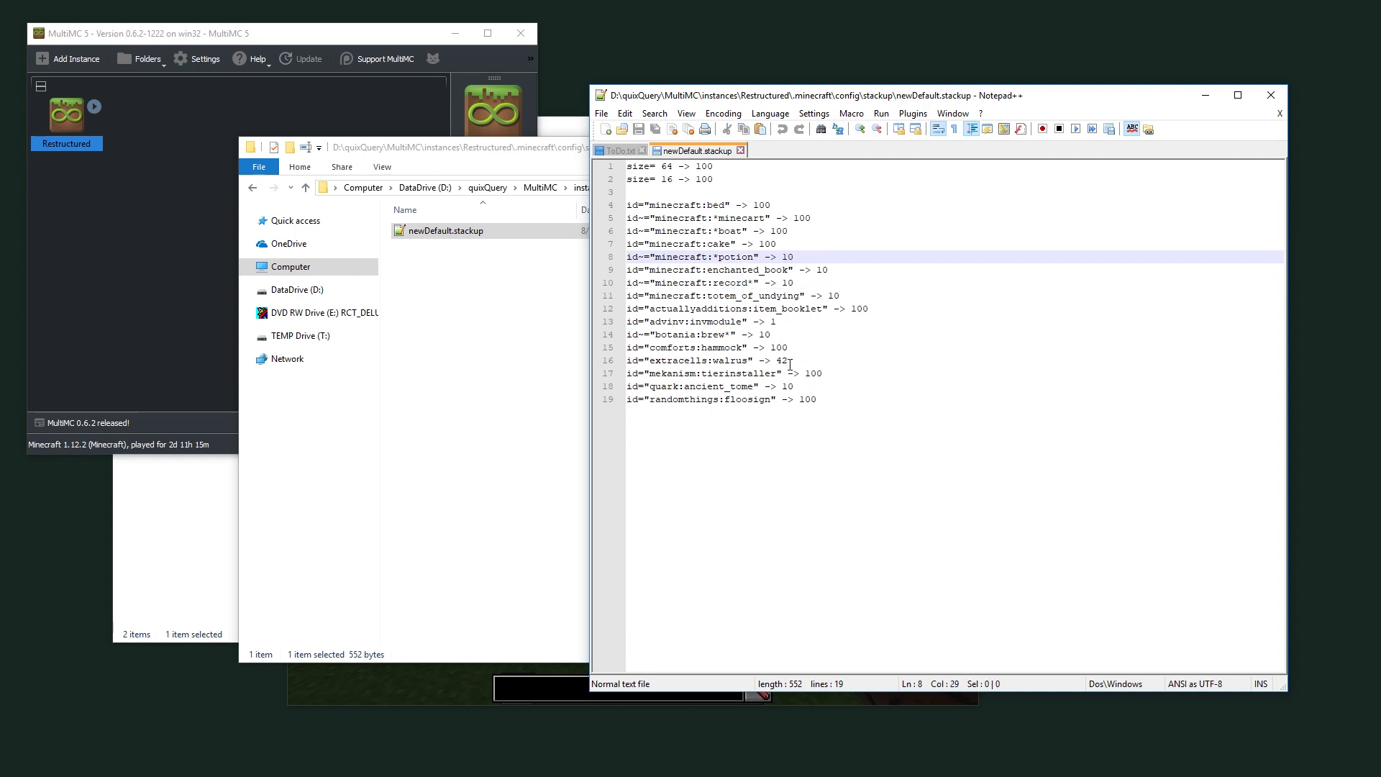
pyautogui.moveTo(790, 362); pyautogui.dragTo(778, 361)
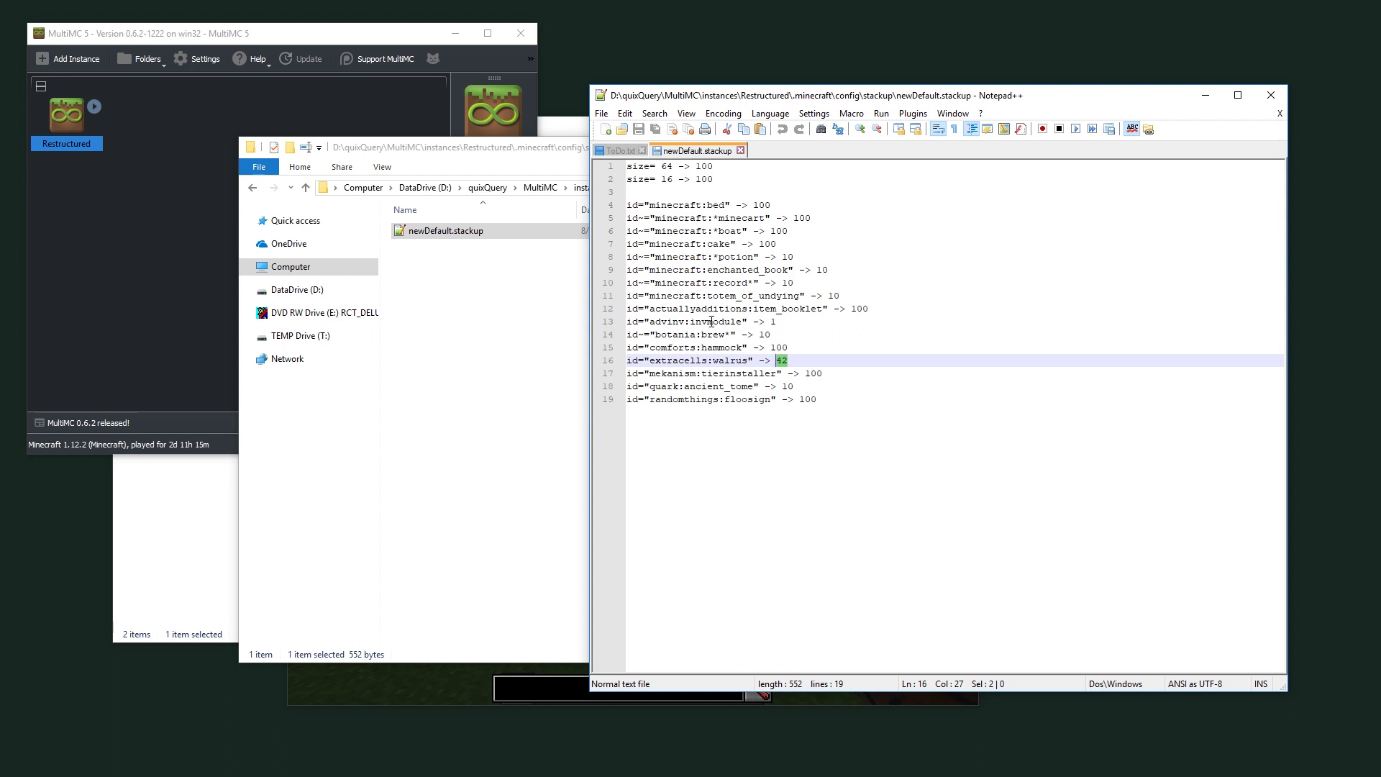
pyautogui.moveTo(711, 321); pyautogui.dragTo(660, 321)
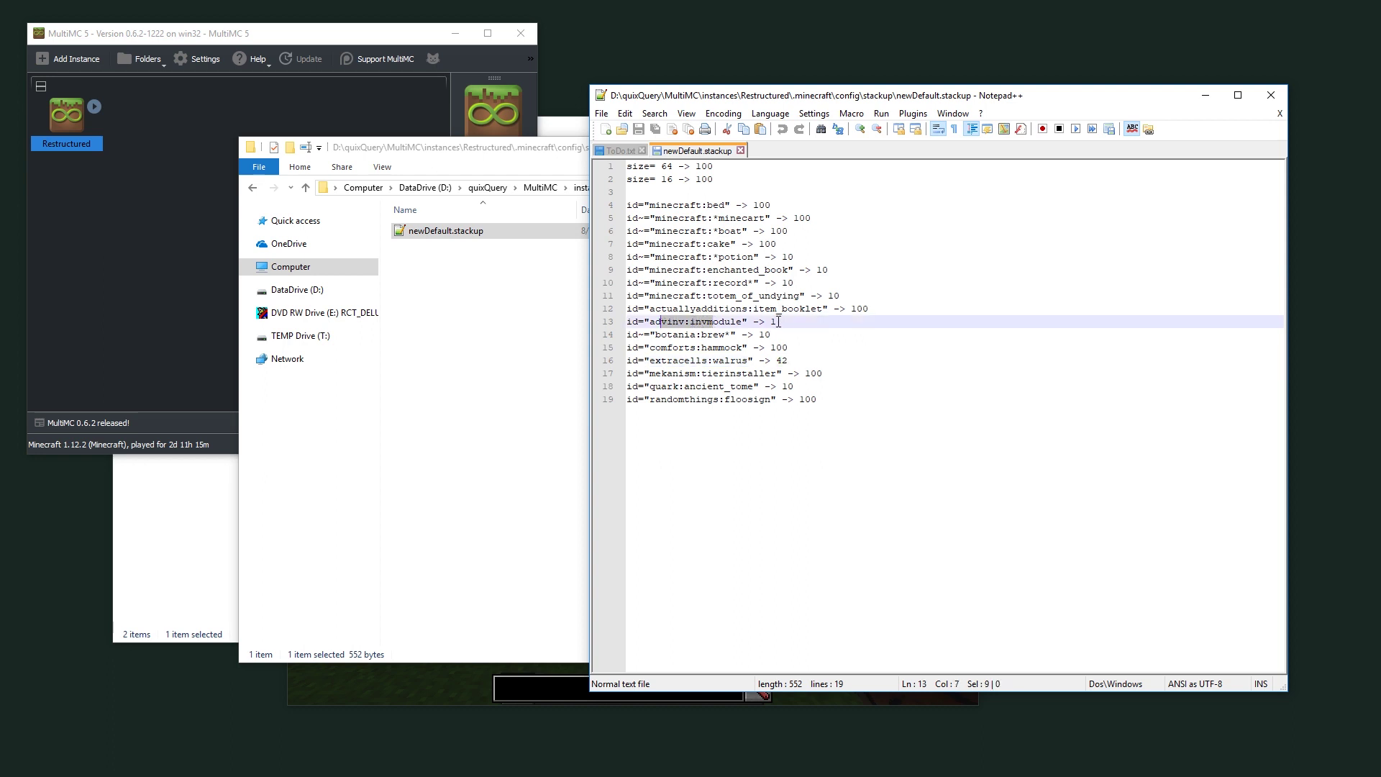
pyautogui.moveTo(778, 321); pyautogui.dragTo(773, 321)
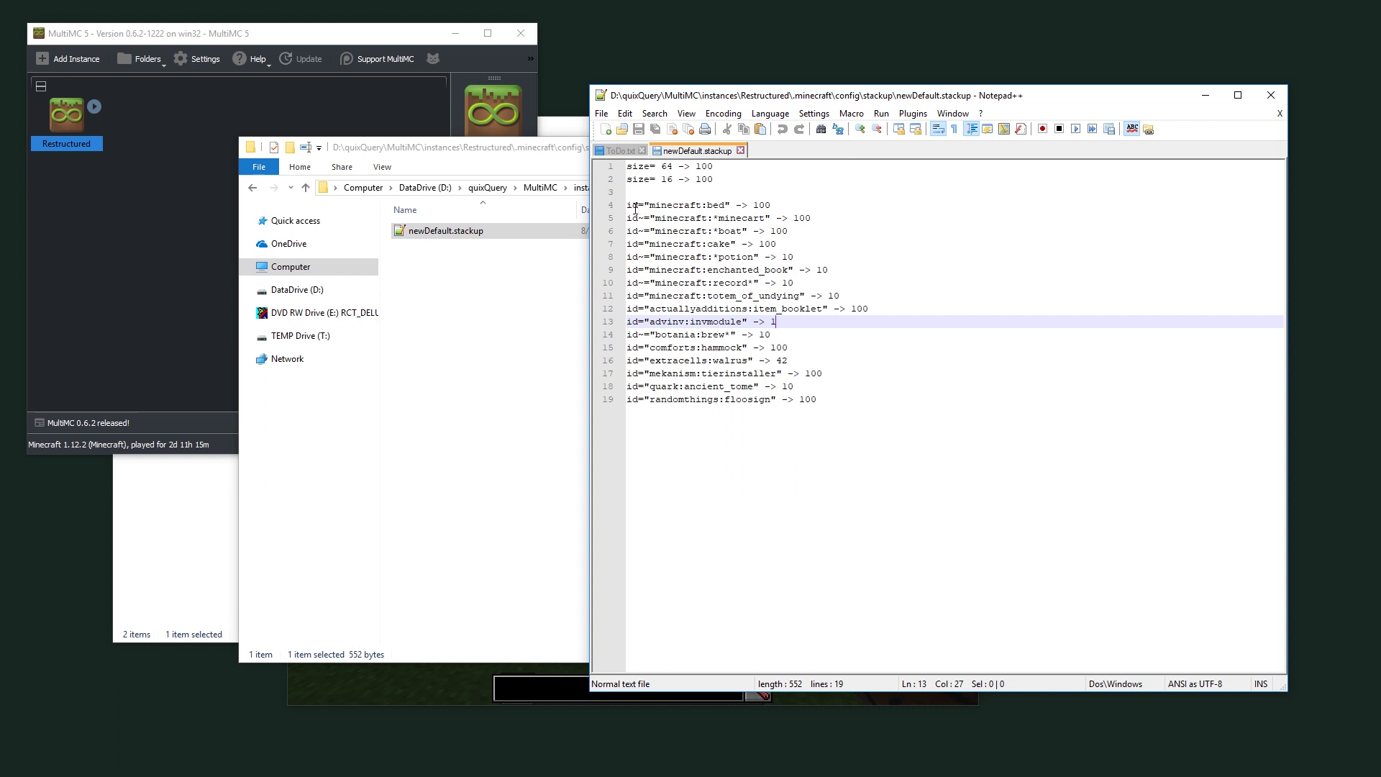
pyautogui.moveTo(645, 220); pyautogui.dragTo(638, 219)
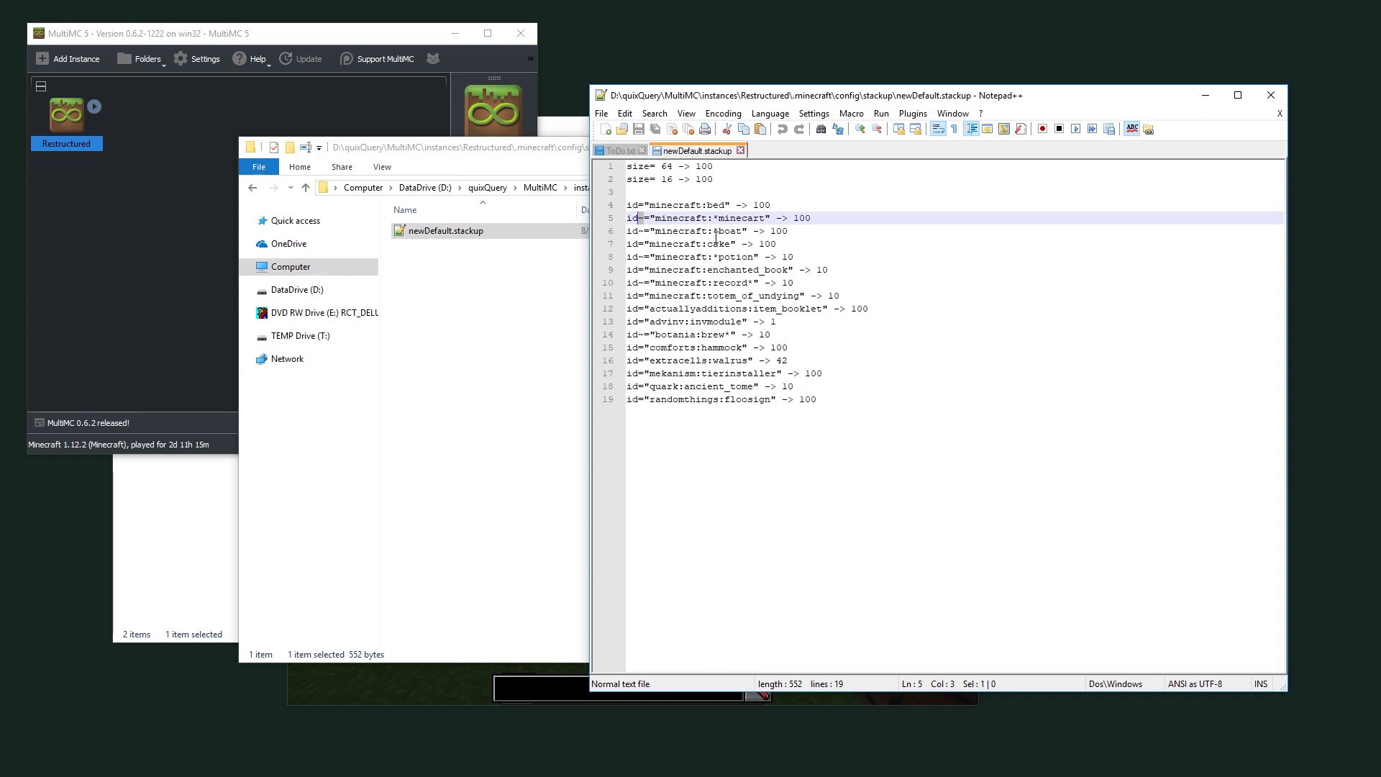
pyautogui.moveTo(781, 337); pyautogui.dragTo(593, 331)
# Delete the botania:brew line, save the file, and point out the mekanism and comforts lines.
pyautogui.press('BackSpace')
pyautogui.press('BackSpace')
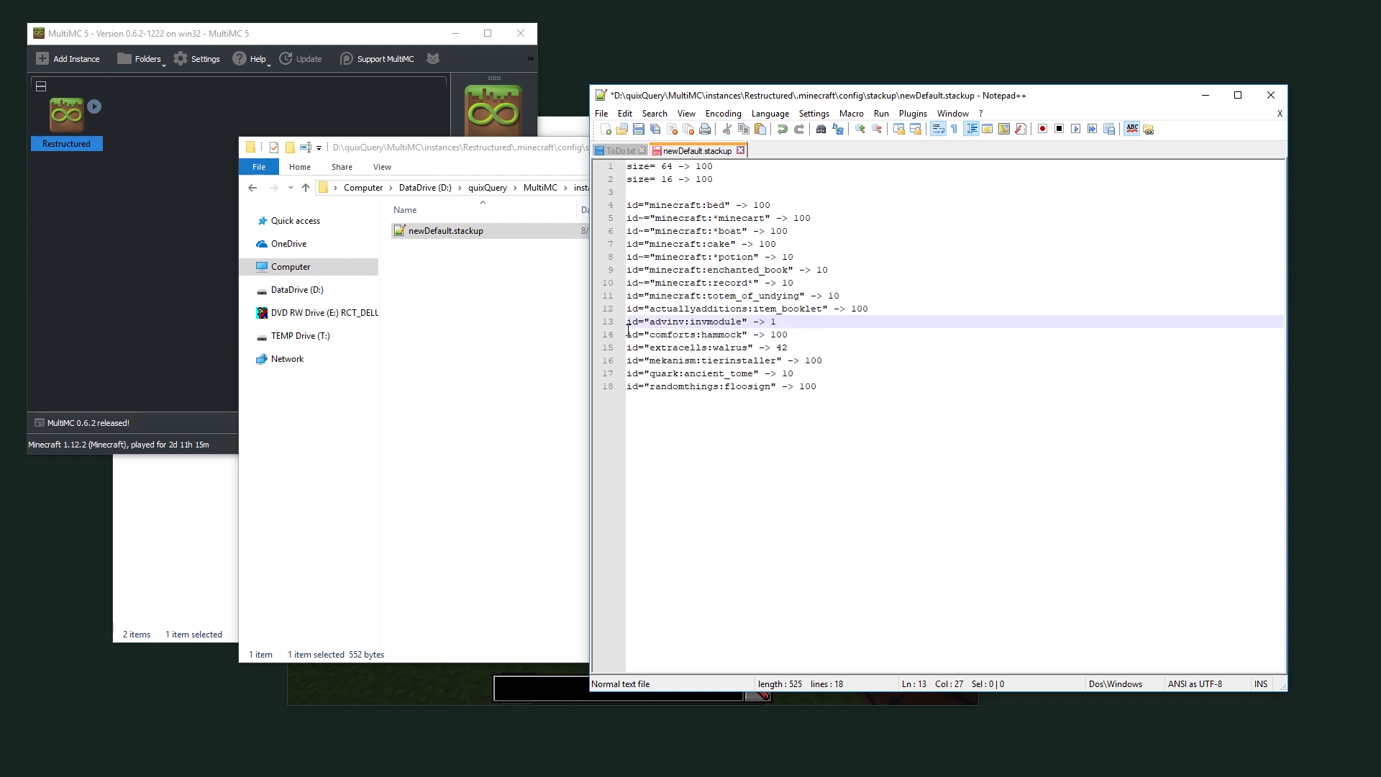
pyautogui.hotkey('ctrl', 's')
pyautogui.click(712, 359)
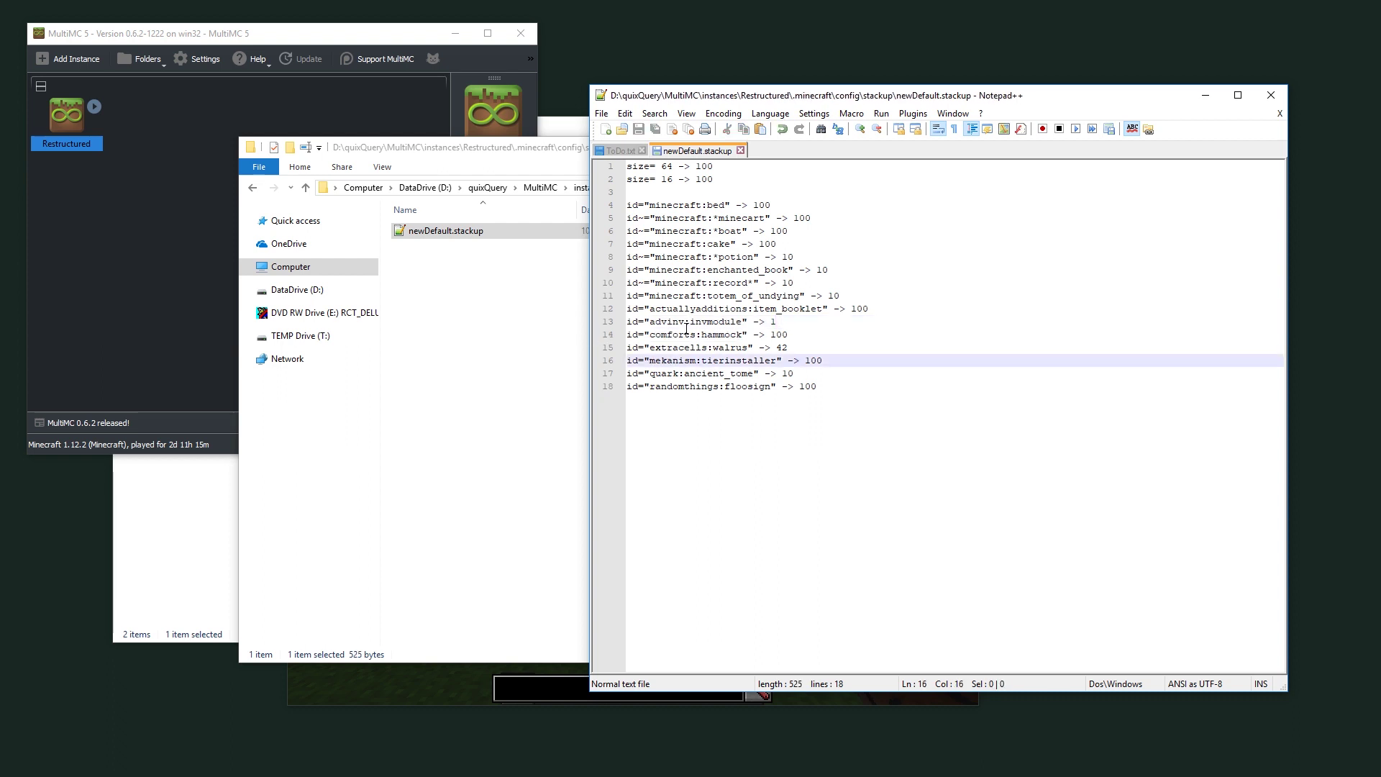
pyautogui.click(712, 334)
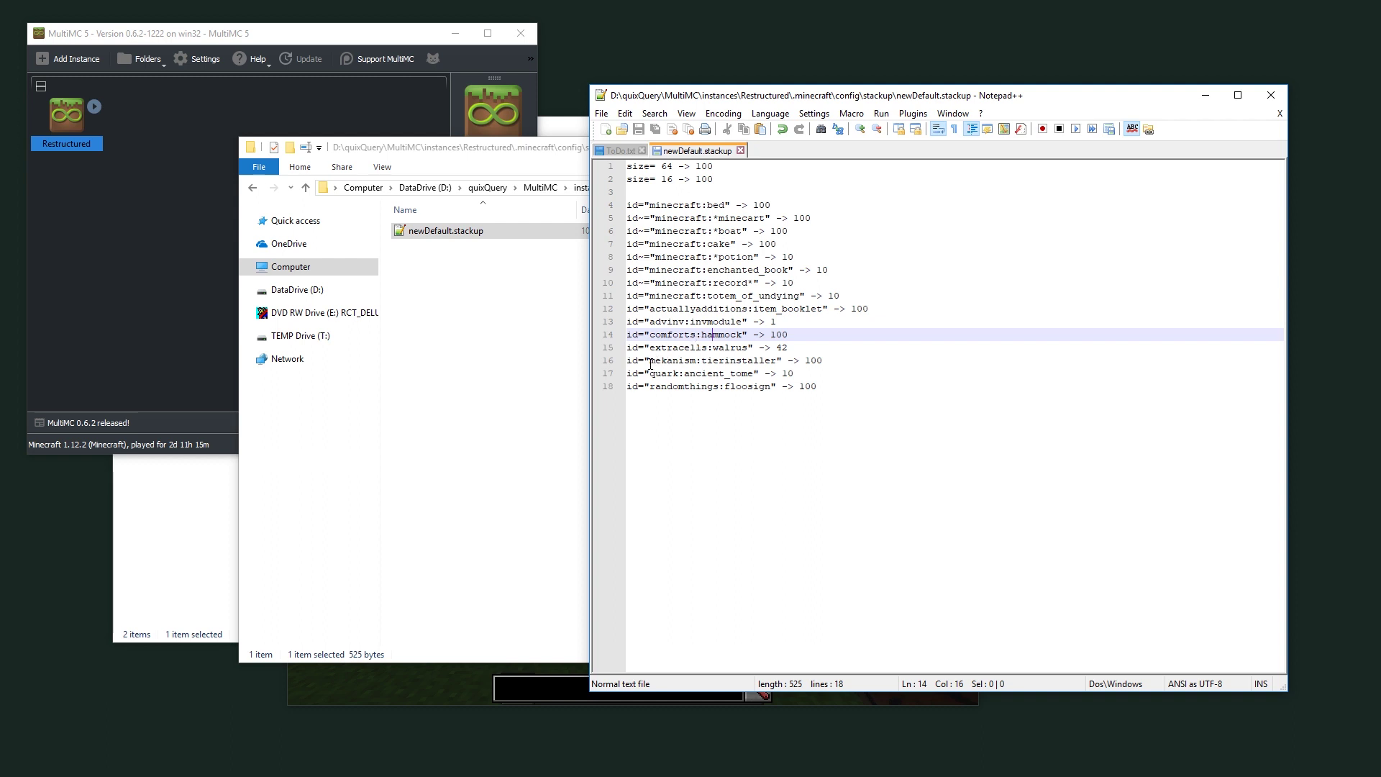
pyautogui.moveTo(650, 360); pyautogui.dragTo(778, 360)
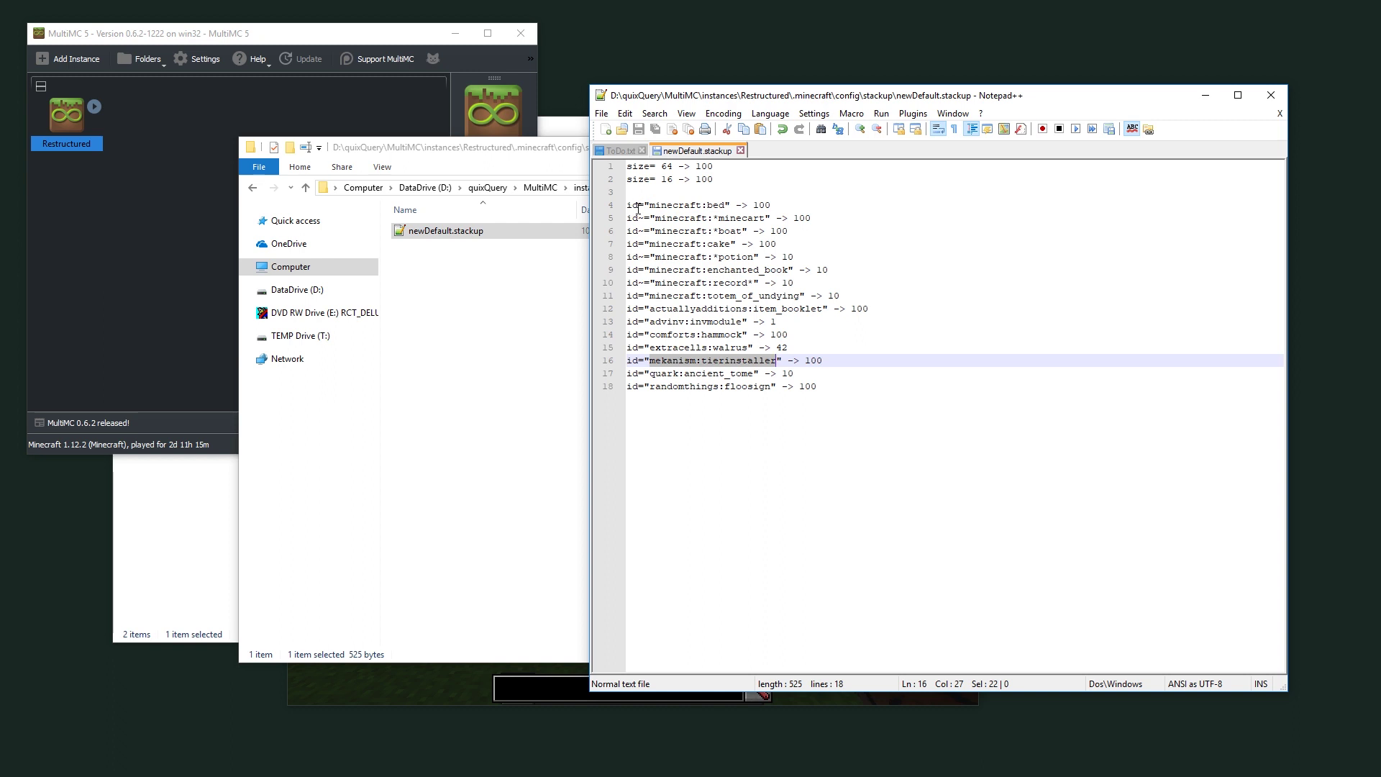
# Highlight line 4's minecraft:bed id, its arrow and stack size 100 to explain the format.
pyautogui.click(637, 206)
pyautogui.click(683, 203)
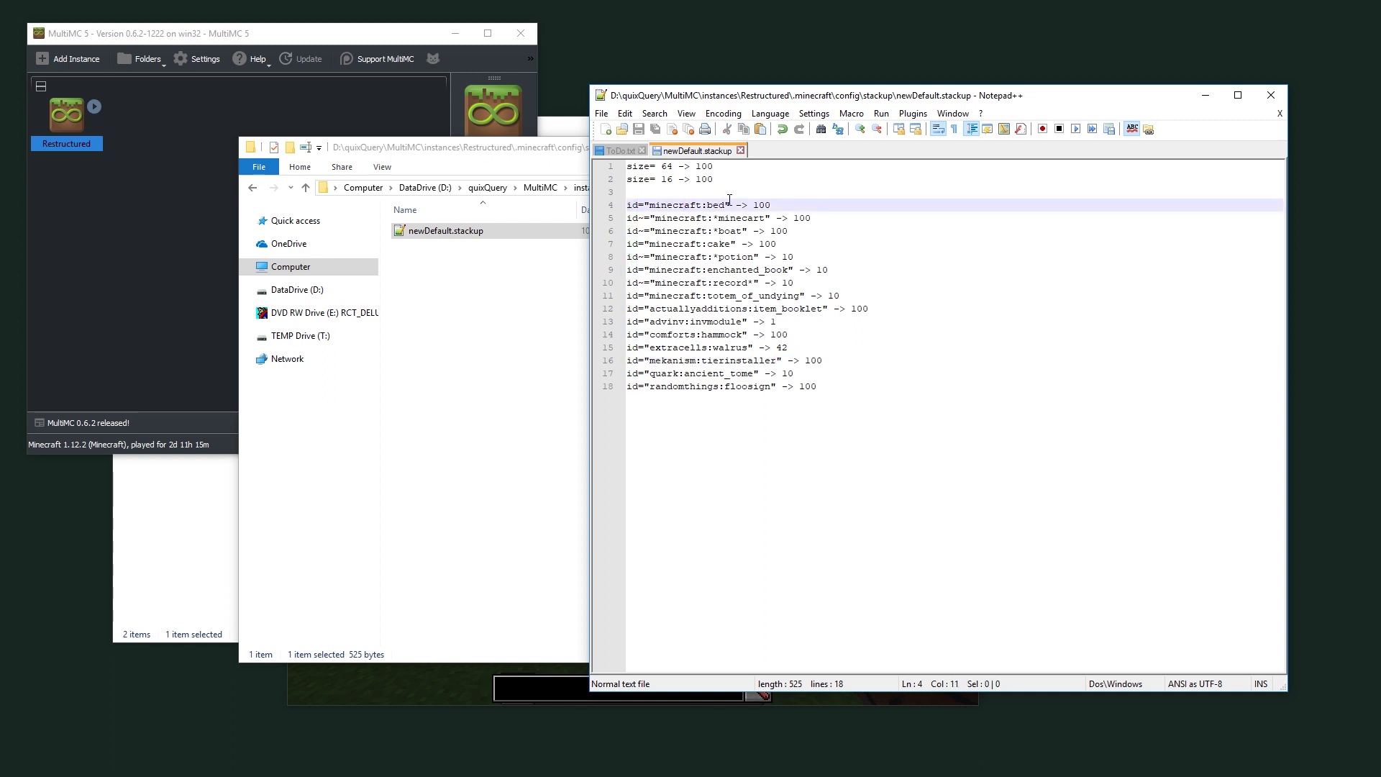
pyautogui.moveTo(738, 205); pyautogui.dragTo(627, 206)
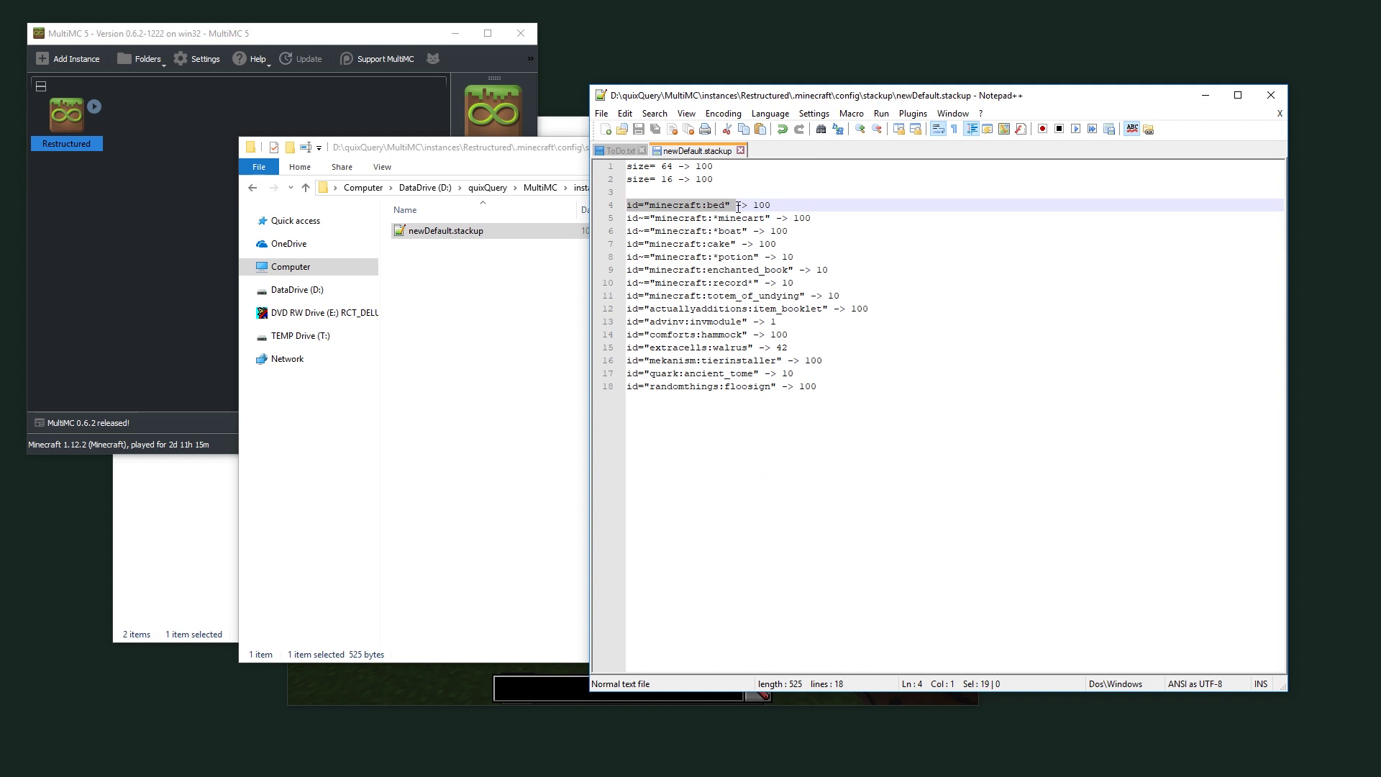
pyautogui.moveTo(737, 207); pyautogui.dragTo(746, 206)
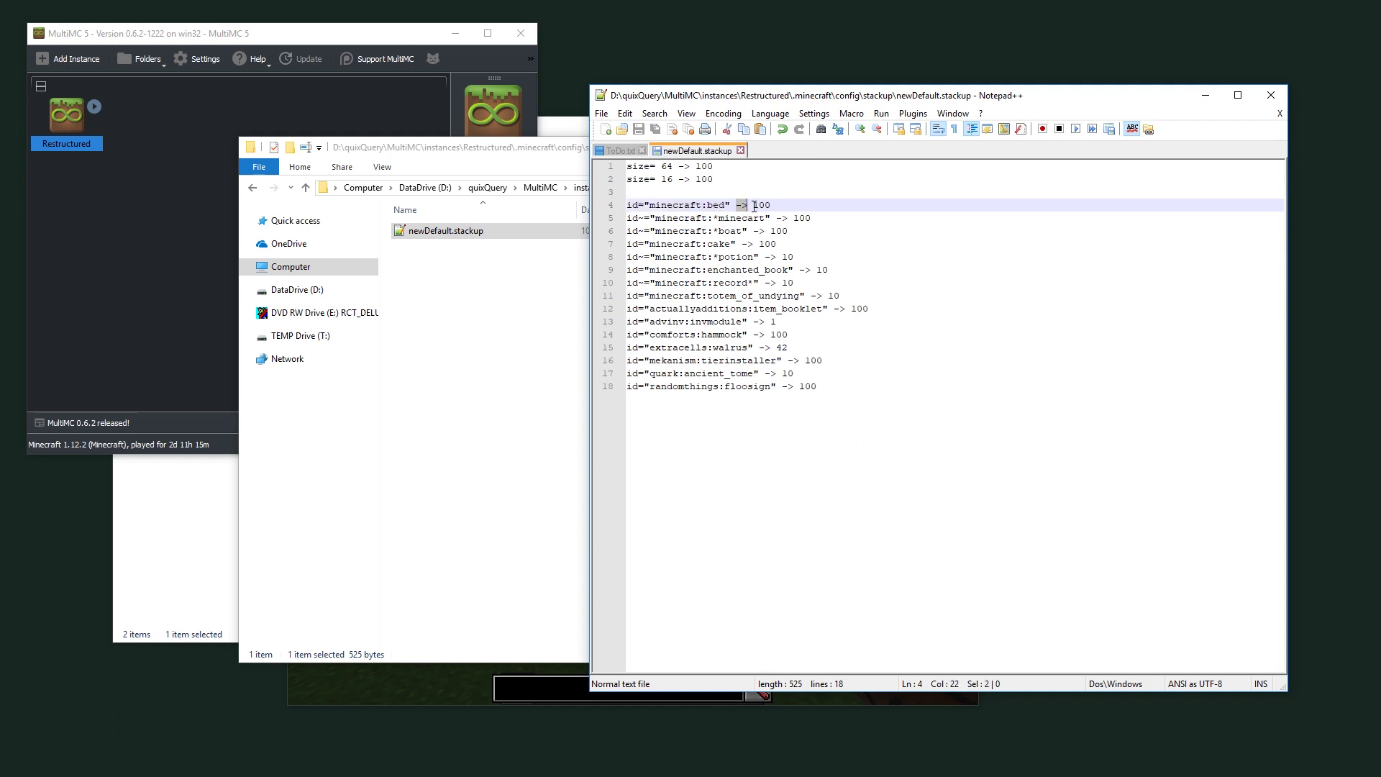
pyautogui.doubleClick(756, 207)
pyautogui.click(776, 206)
# Highlight the mod name 'minecraft' and the item name 'bed' within line 4's id.
pyautogui.moveTo(627, 207); pyautogui.dragTo(632, 207)
pyautogui.click(639, 206)
pyautogui.moveTo(649, 206); pyautogui.dragTo(704, 203)
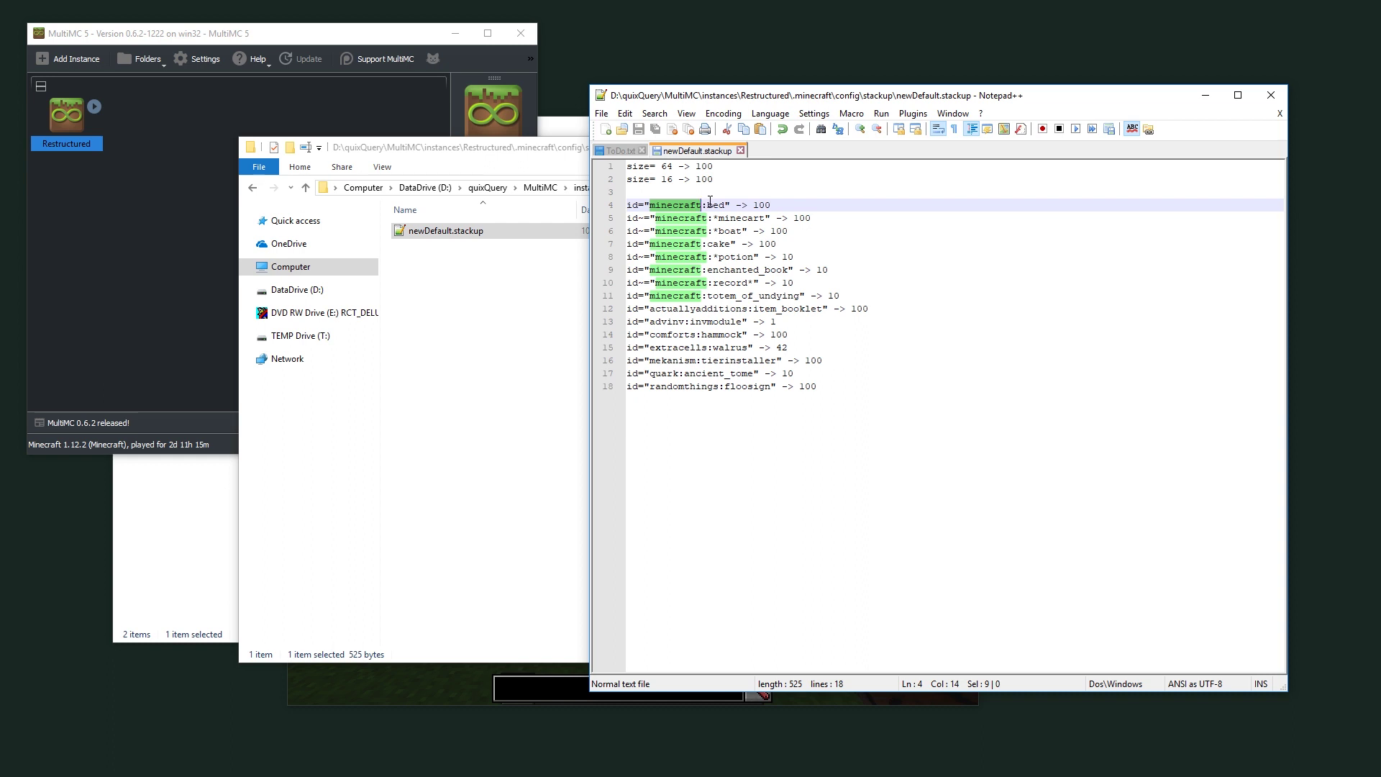
pyautogui.click(702, 204)
pyautogui.press('Right')
pyautogui.press('Right')
pyautogui.press('Right')
pyautogui.press('Right')
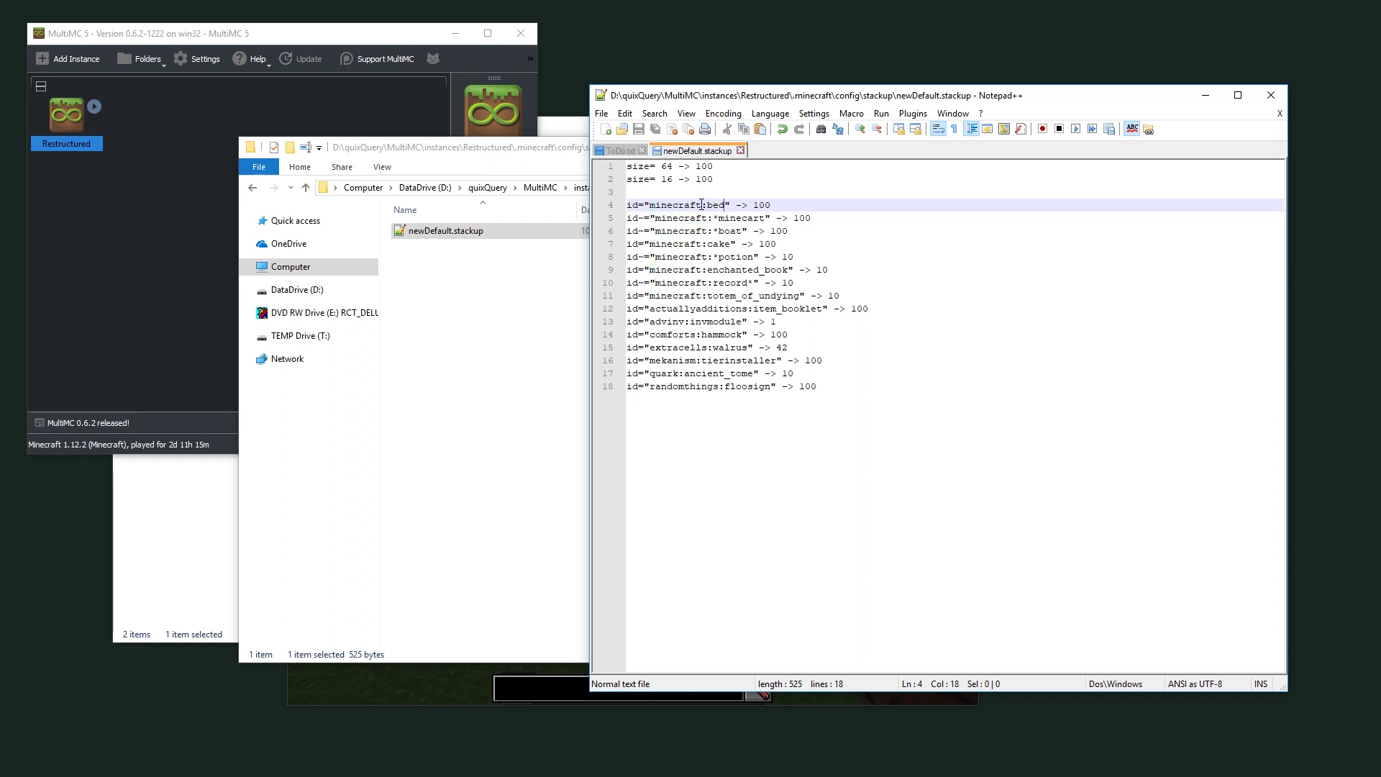
pyautogui.moveTo(701, 205); pyautogui.dragTo(650, 205)
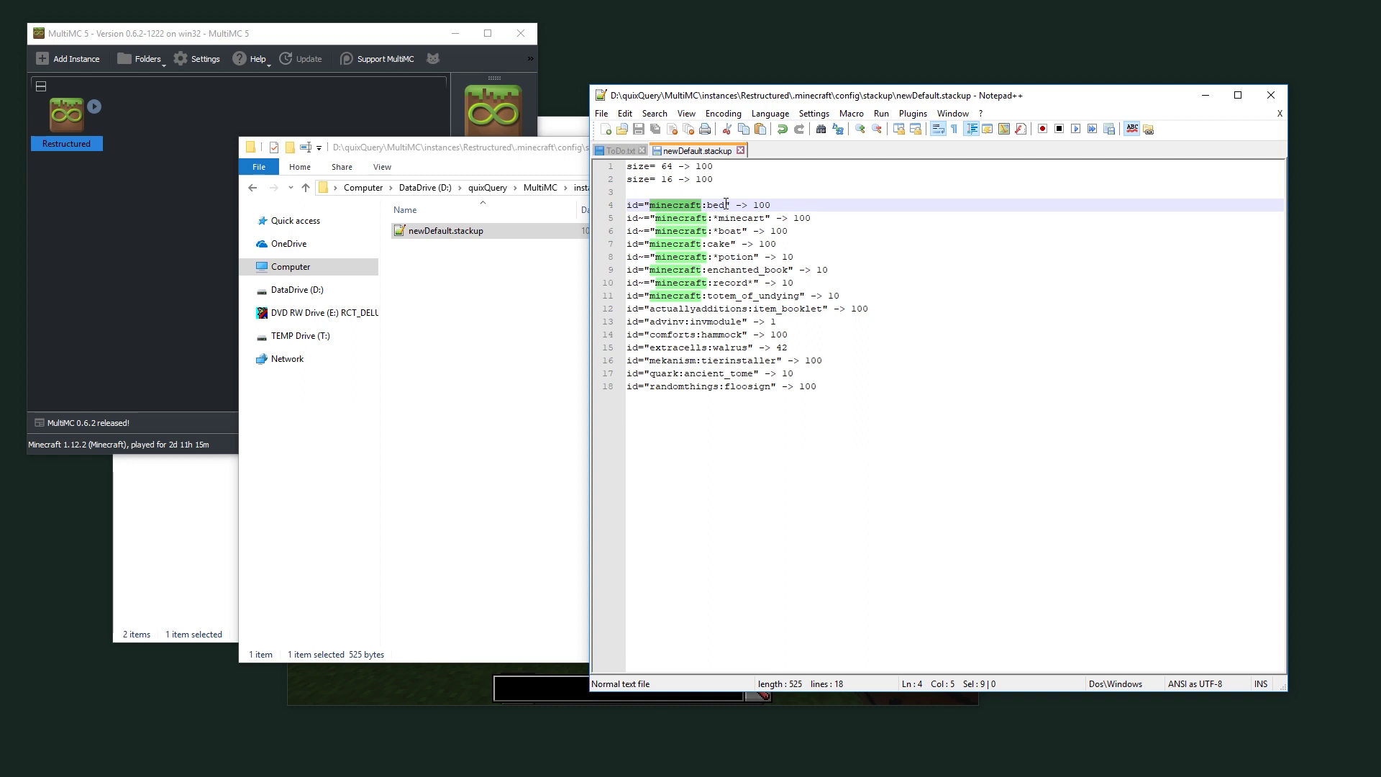
pyautogui.click(711, 206)
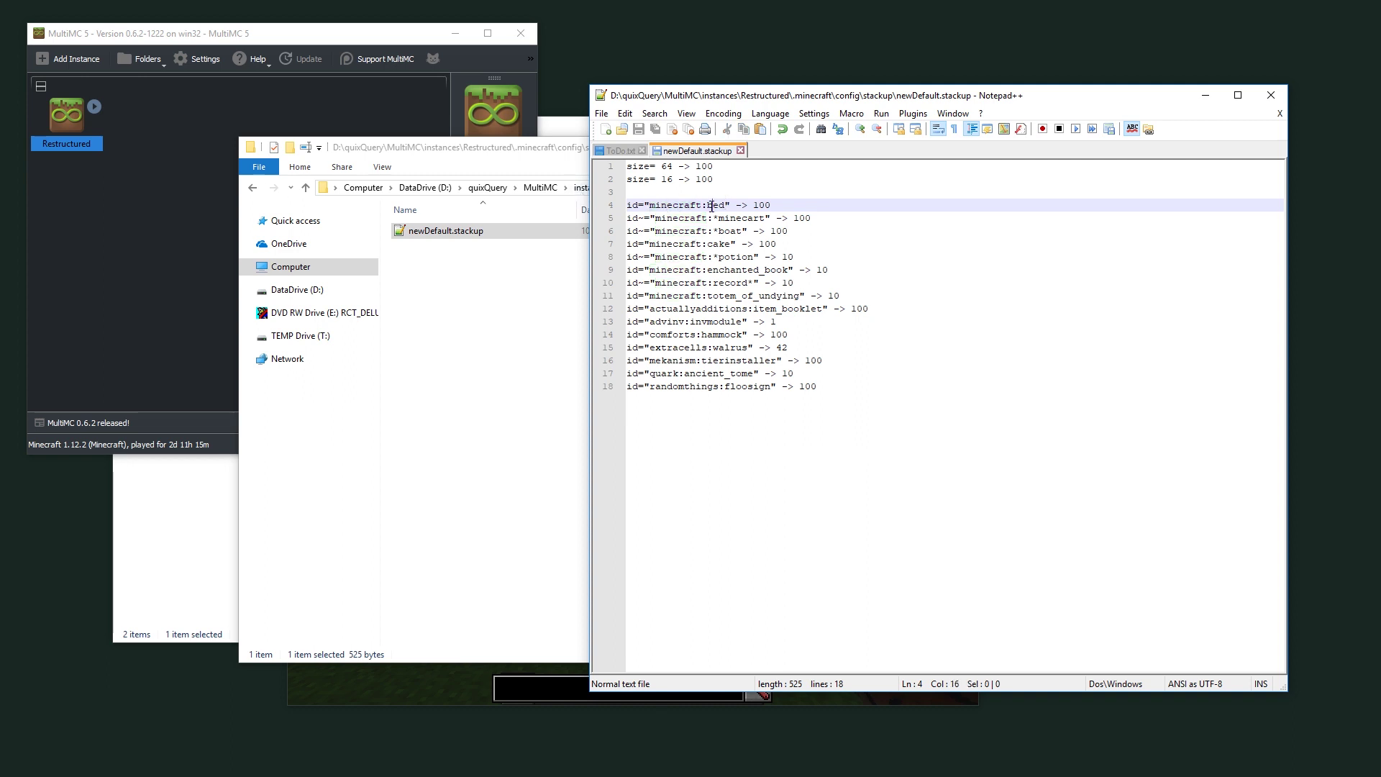
pyautogui.doubleClick(708, 207)
pyautogui.hotkey('ctrl', 'c')
# Filter the JEI list by 'bed' in Minecraft and show the White Bed's advanced item info.
pyautogui.click(382, 694)
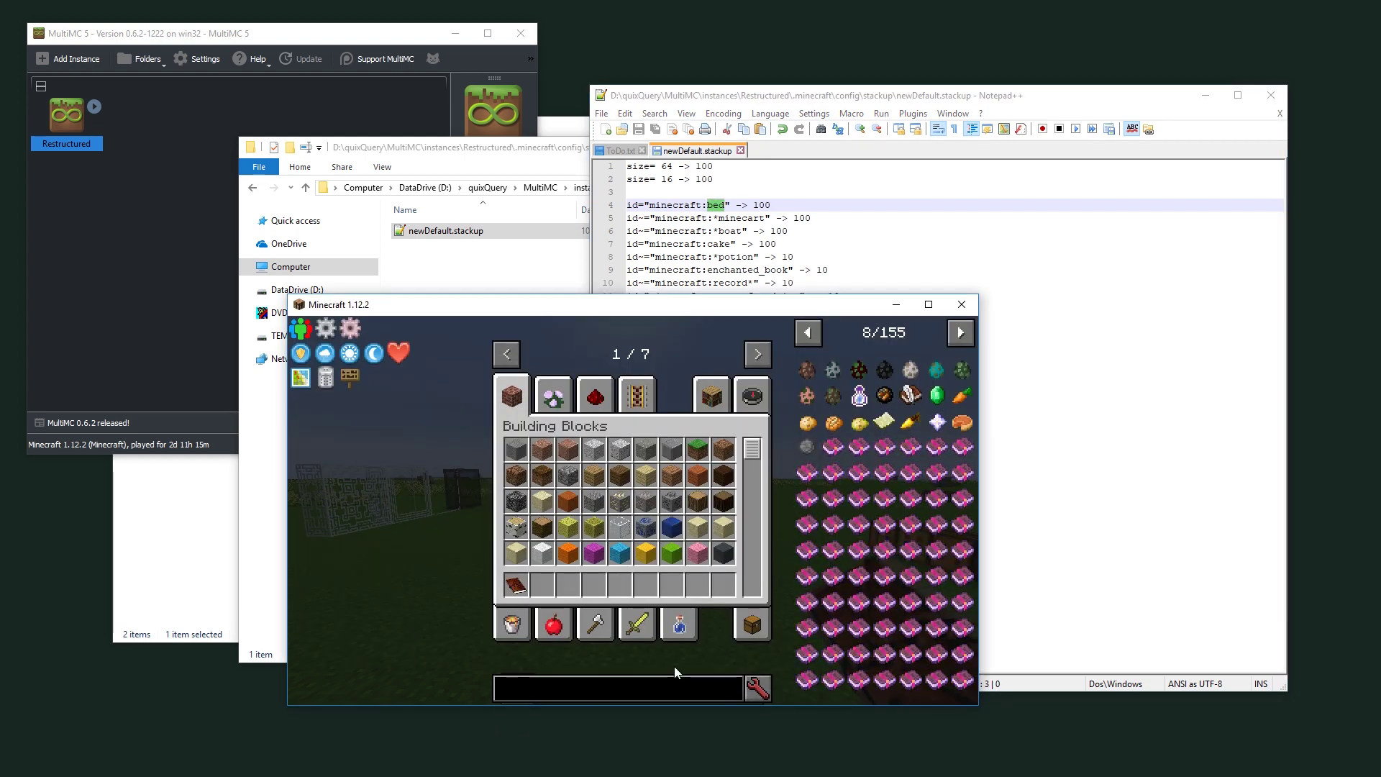
pyautogui.hotkey('ctrl', 'v')
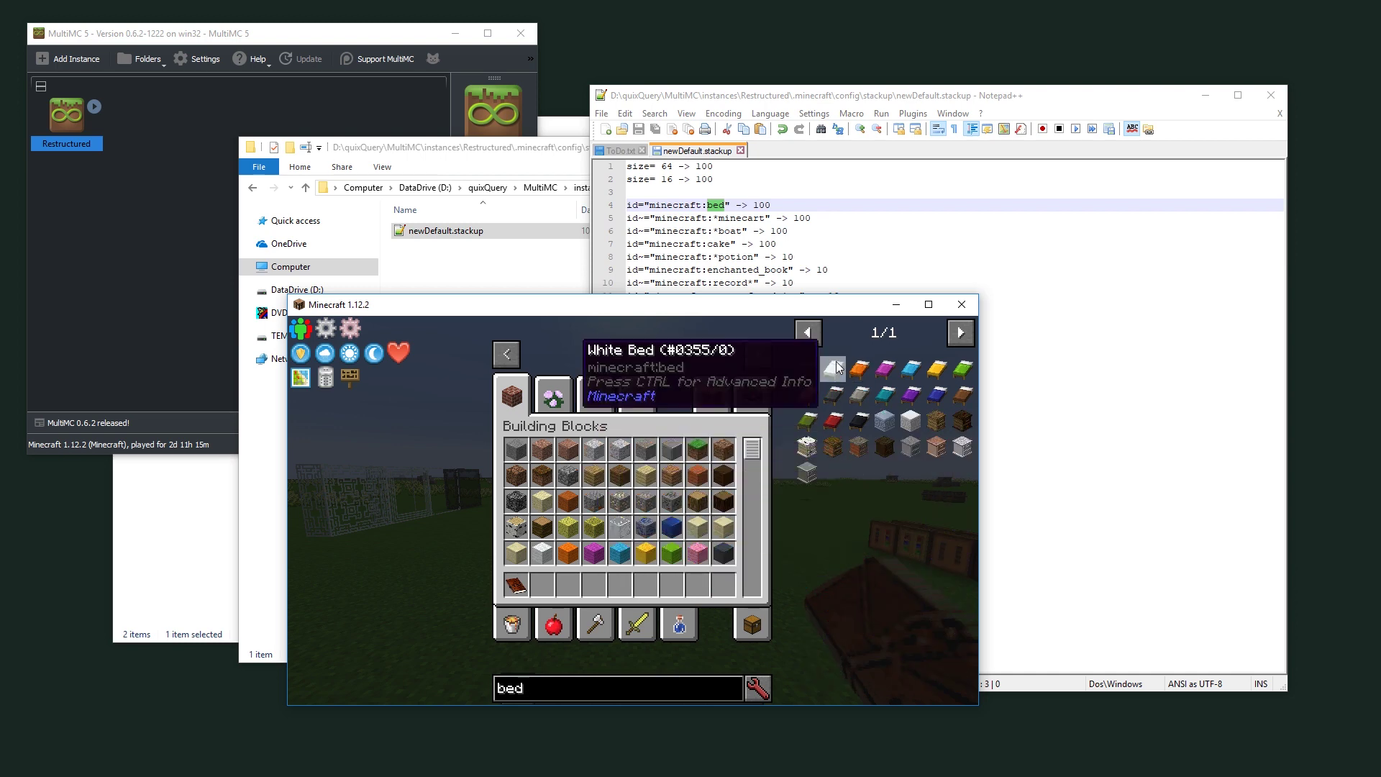
pyautogui.press('Escape')
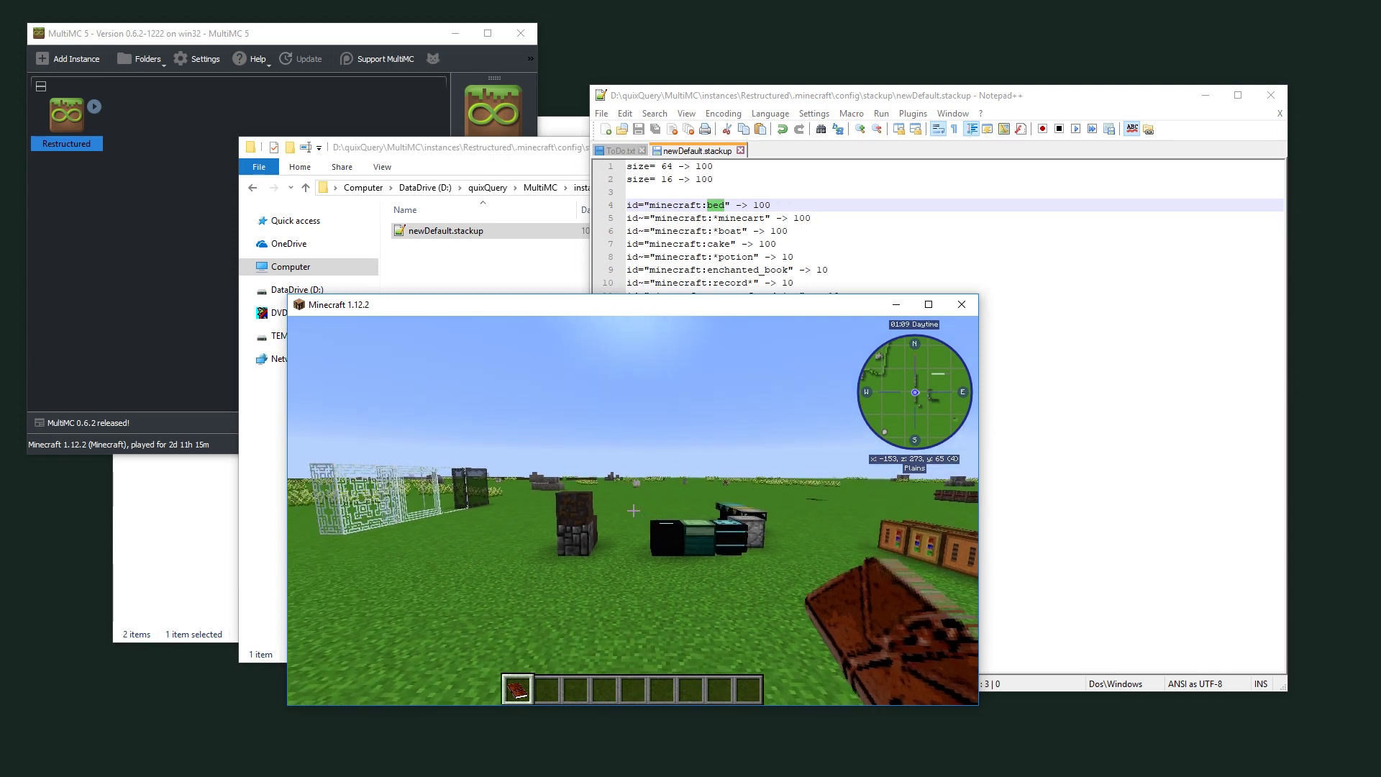
pyautogui.press('e')
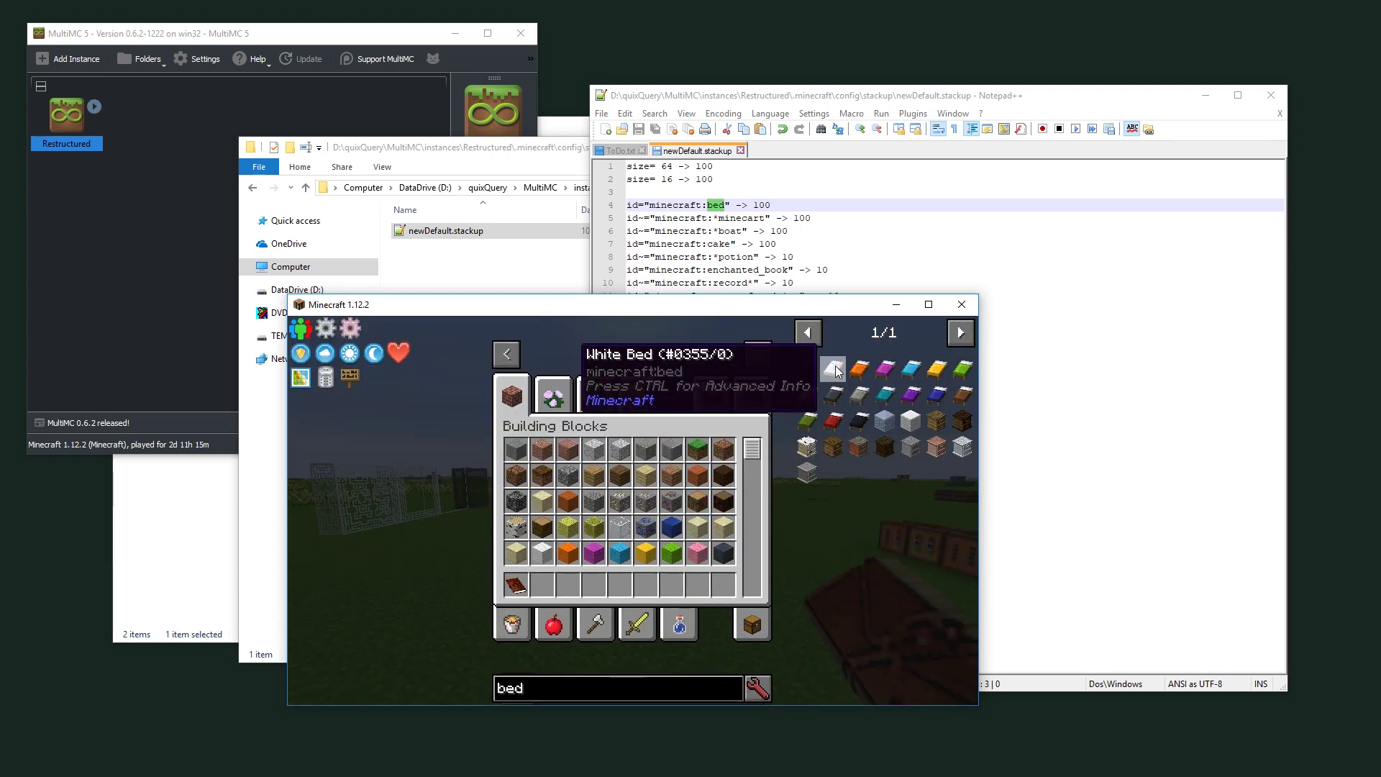
pyautogui.press('ctrl')
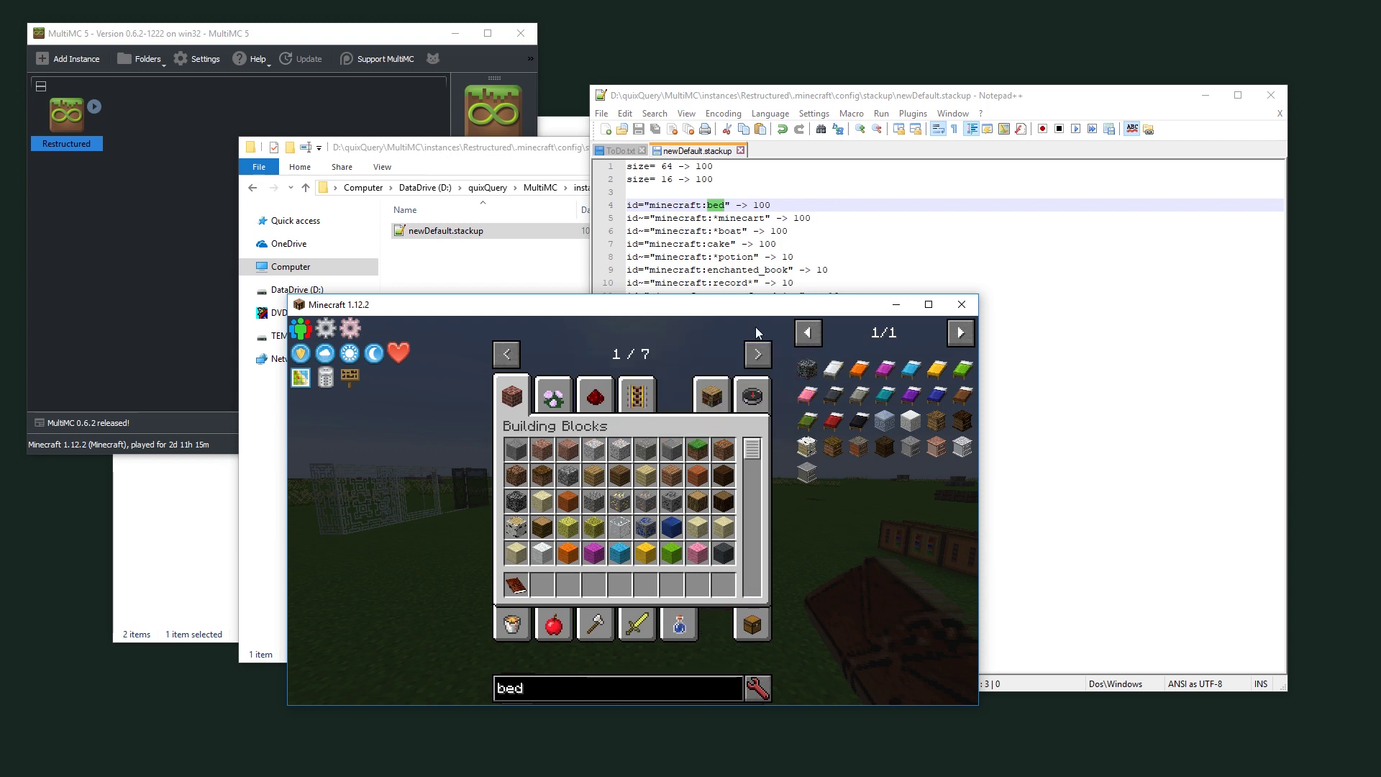
# Search JEI for 'walrus' and try the Extra Cells 2 Walrus in the hotbar before discarding it.
pyautogui.click(636, 686)
pyautogui.write('walrus')
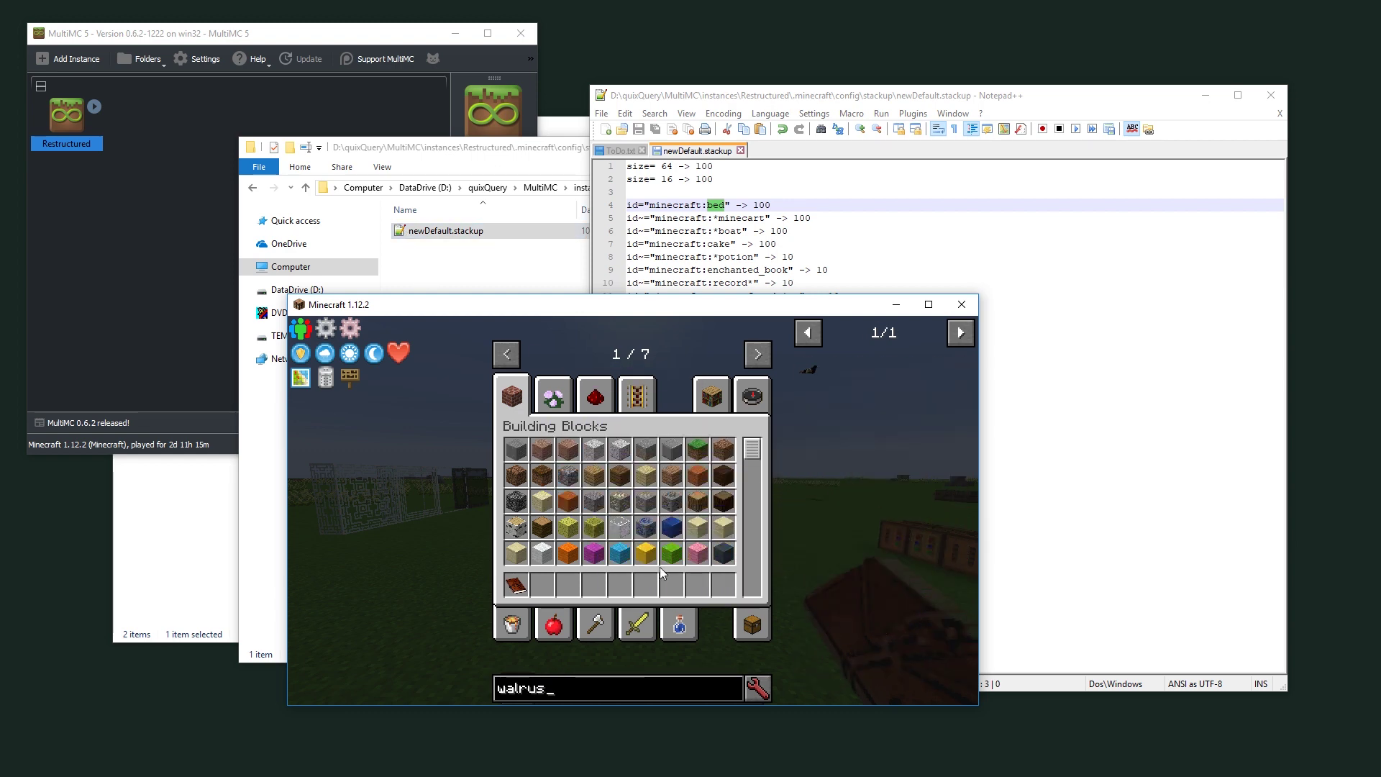
pyautogui.click(810, 370)
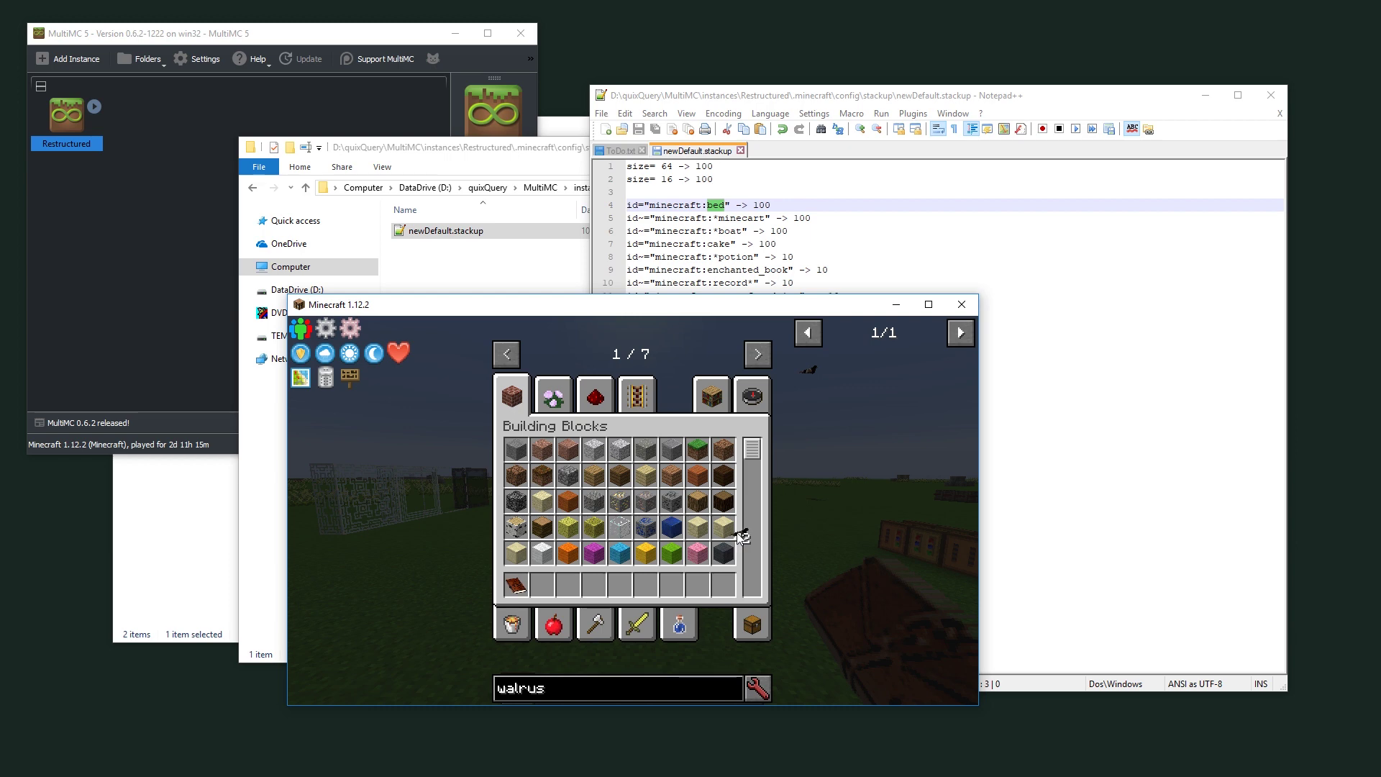
pyautogui.click(673, 586)
pyautogui.click(672, 586)
pyautogui.click(816, 376)
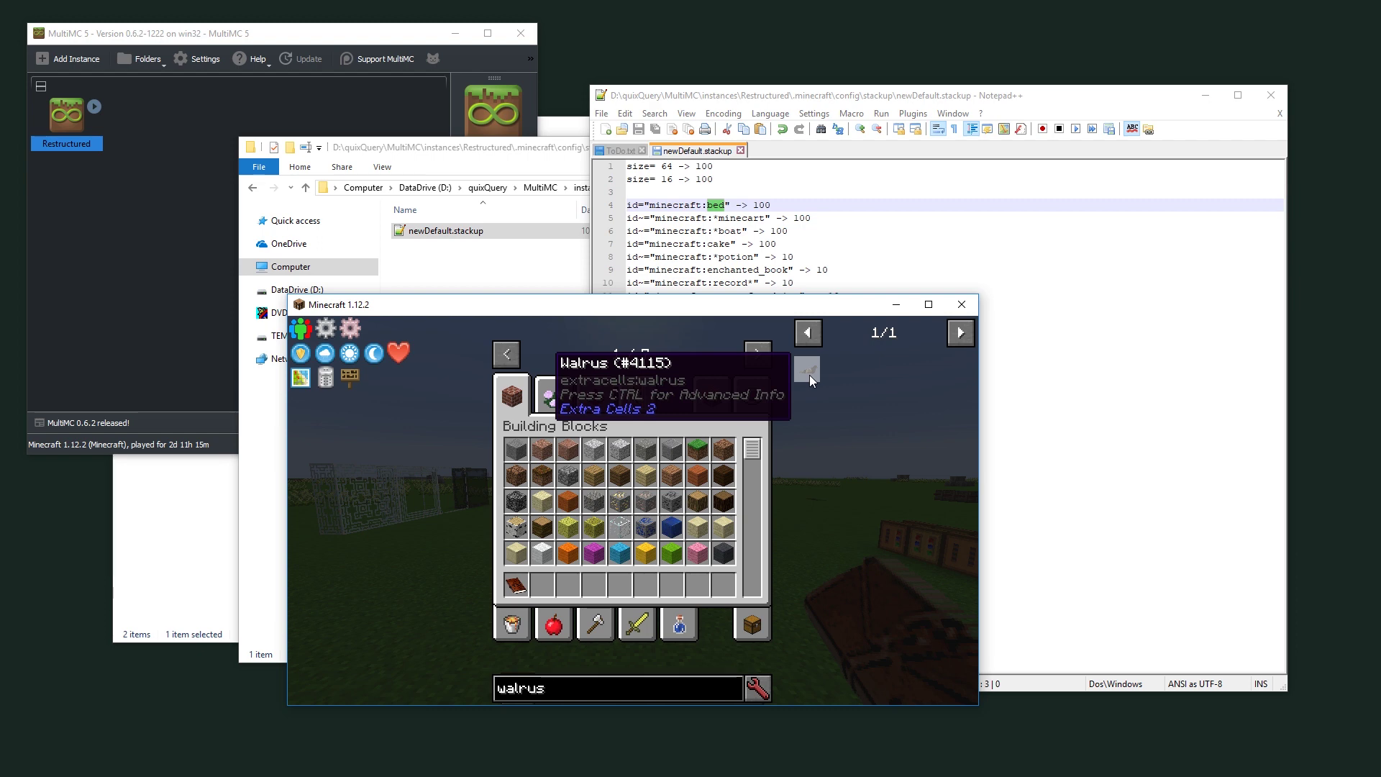
pyautogui.click(684, 257)
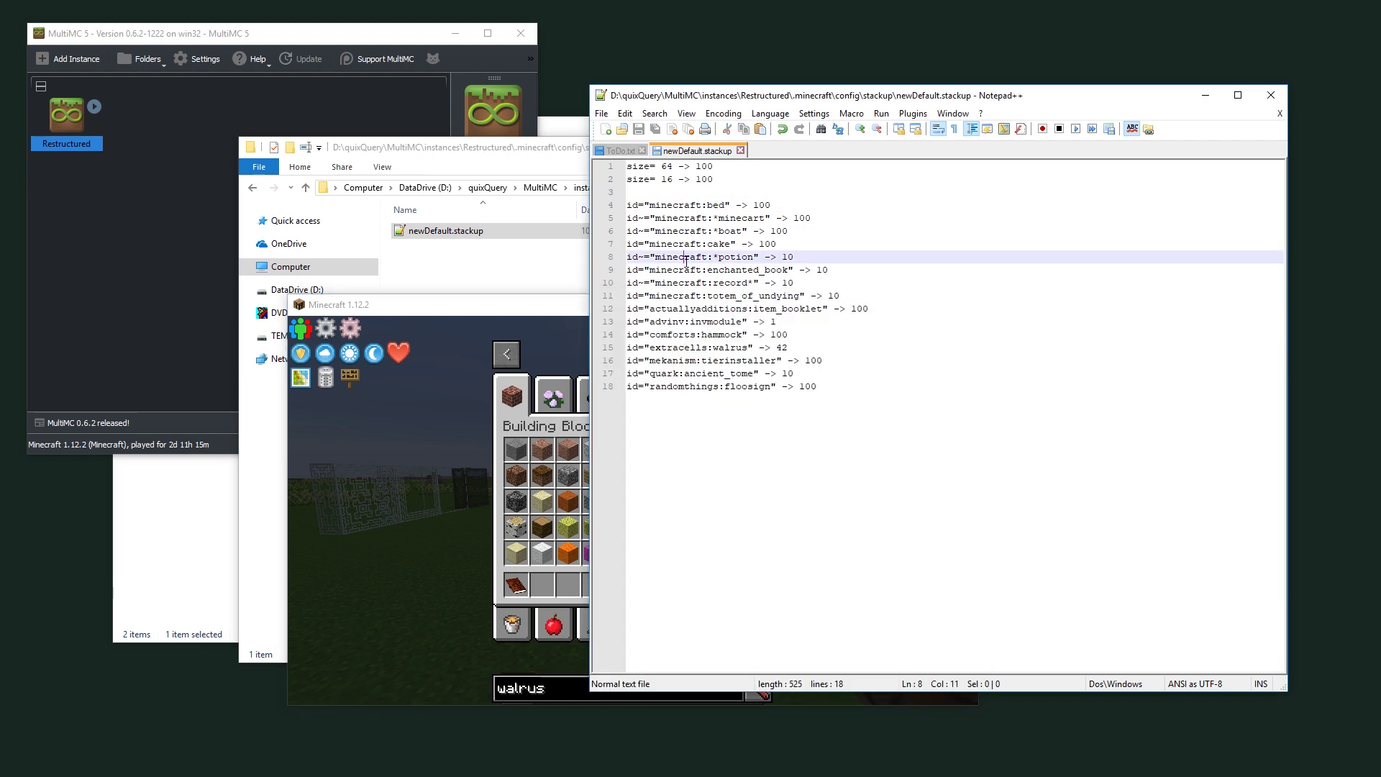
# Highlight the extracells:walrus id, its arrow and stack size 42 on line 15.
pyautogui.doubleClick(637, 347)
pyautogui.moveTo(628, 347); pyautogui.dragTo(754, 348)
pyautogui.doubleClick(765, 348)
pyautogui.click(788, 348)
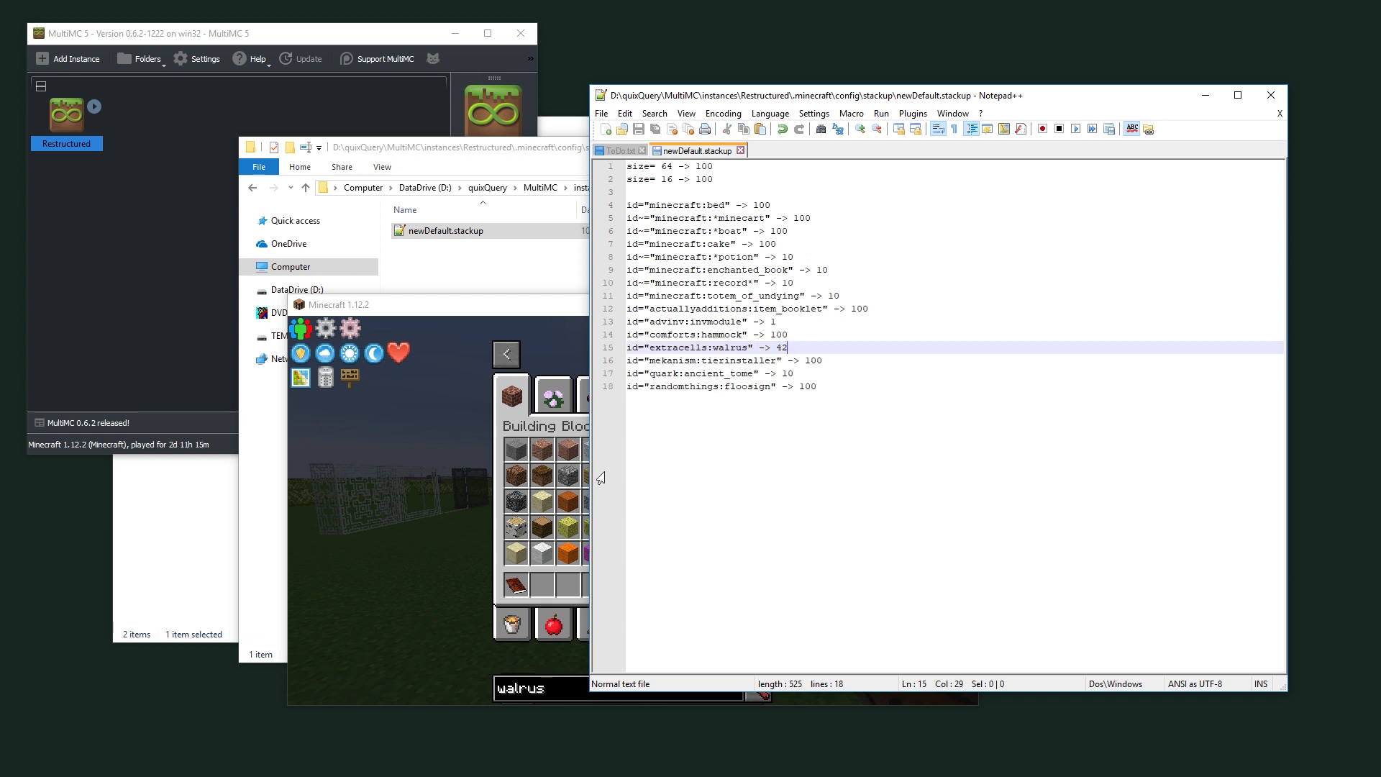
# Nudge the Minecraft window left and point out the default size rules atop the config.
pyautogui.click(564, 578)
pyautogui.moveTo(810, 369)
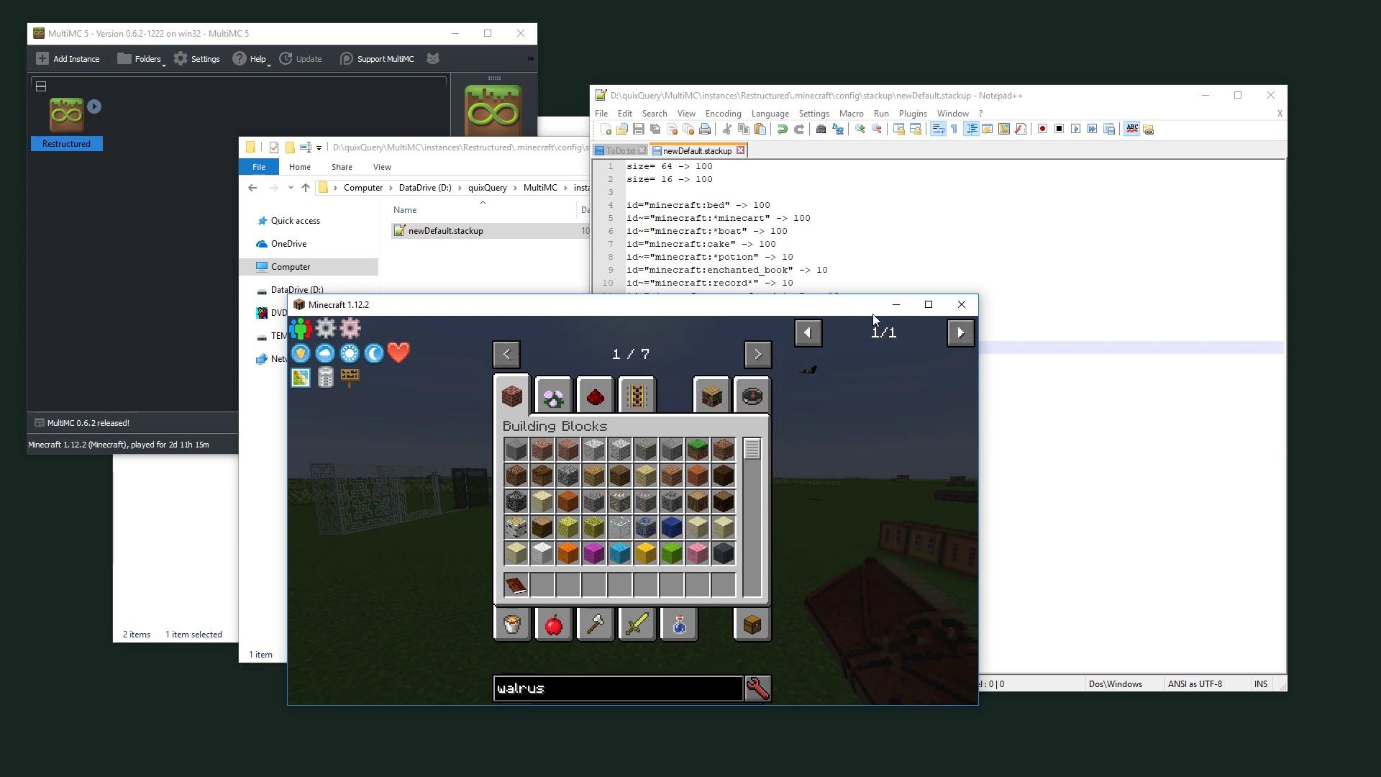
pyautogui.moveTo(832, 313); pyautogui.dragTo(828, 313)
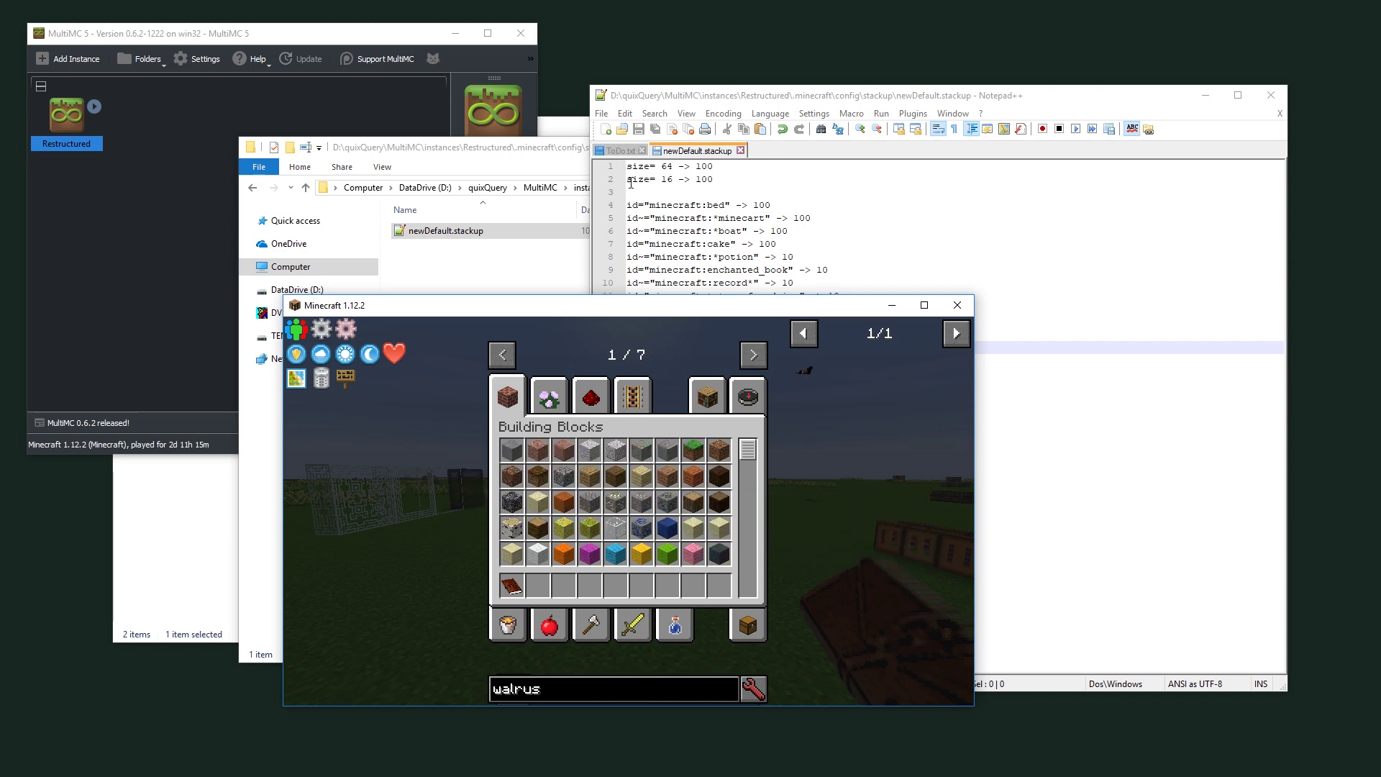
pyautogui.click(692, 231)
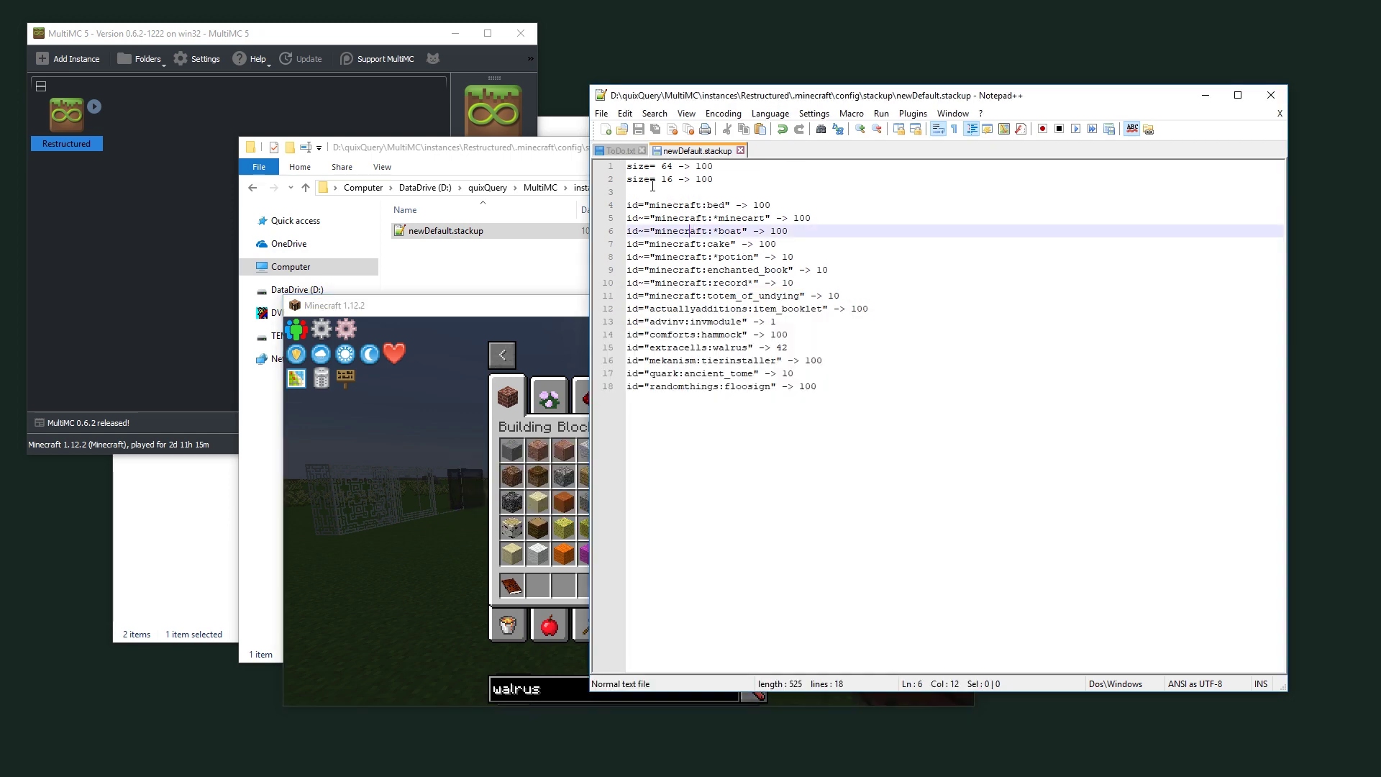
pyautogui.moveTo(638, 167); pyautogui.dragTo(701, 166)
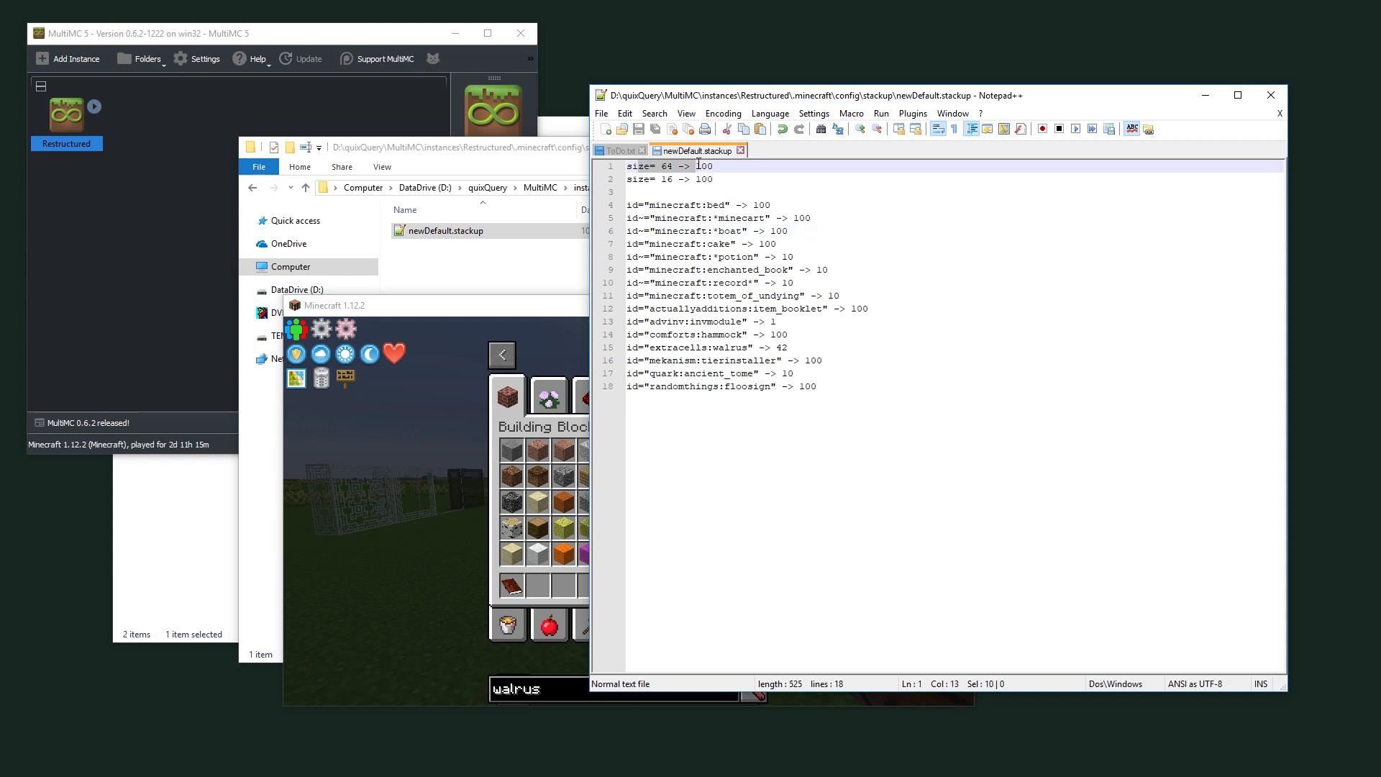
pyautogui.click(715, 179)
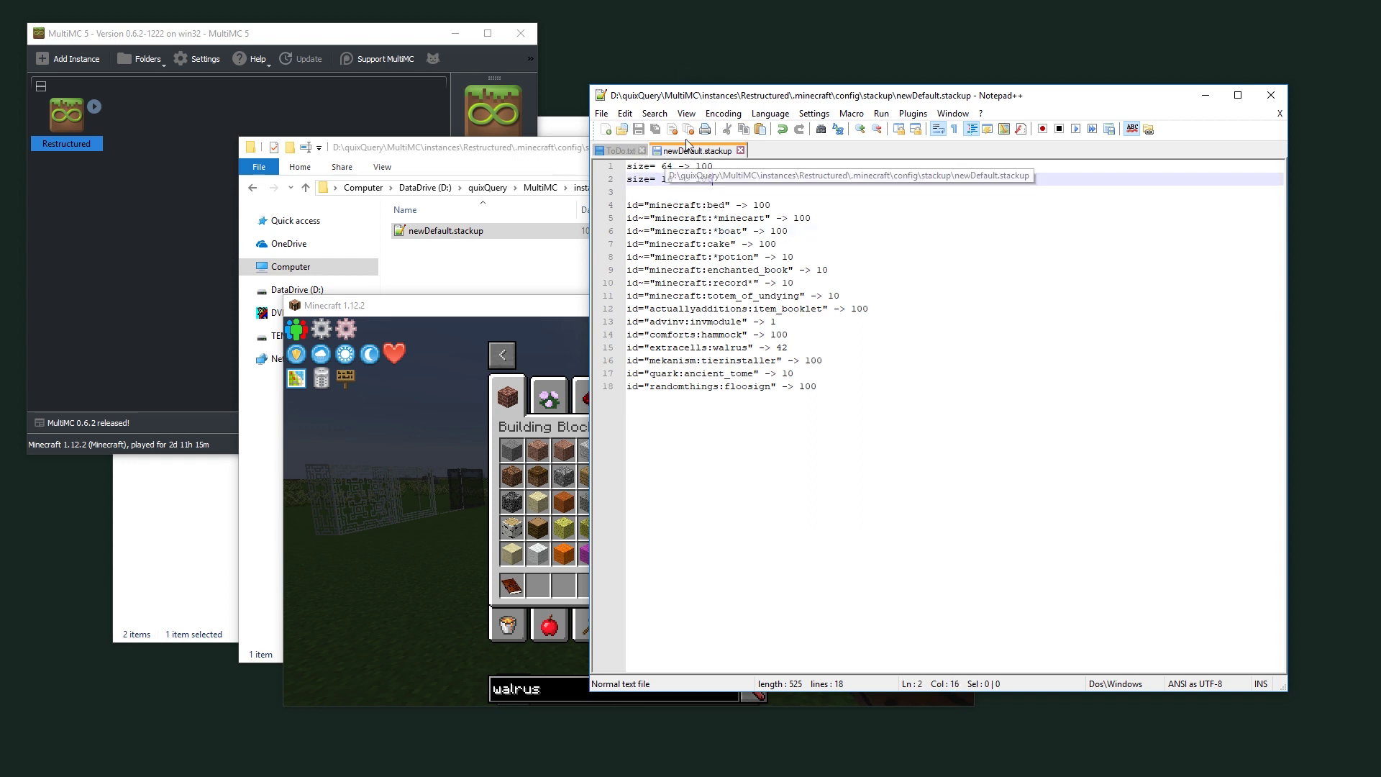
# Clear the JEI walrus search and rearrange the config, stackup folder and Minecraft windows.
pyautogui.click(573, 576)
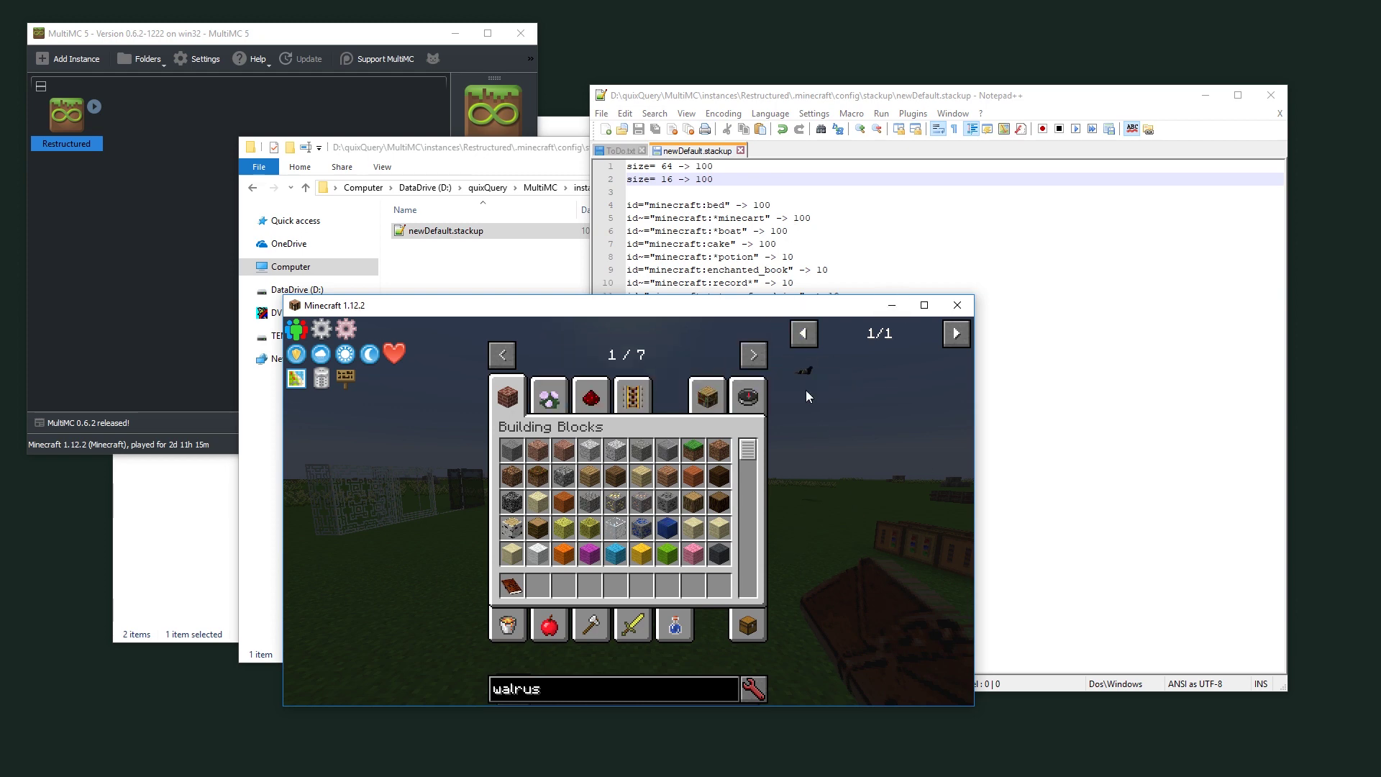
pyautogui.hotkey('ctrl', 'a')
pyautogui.press('BackSpace')
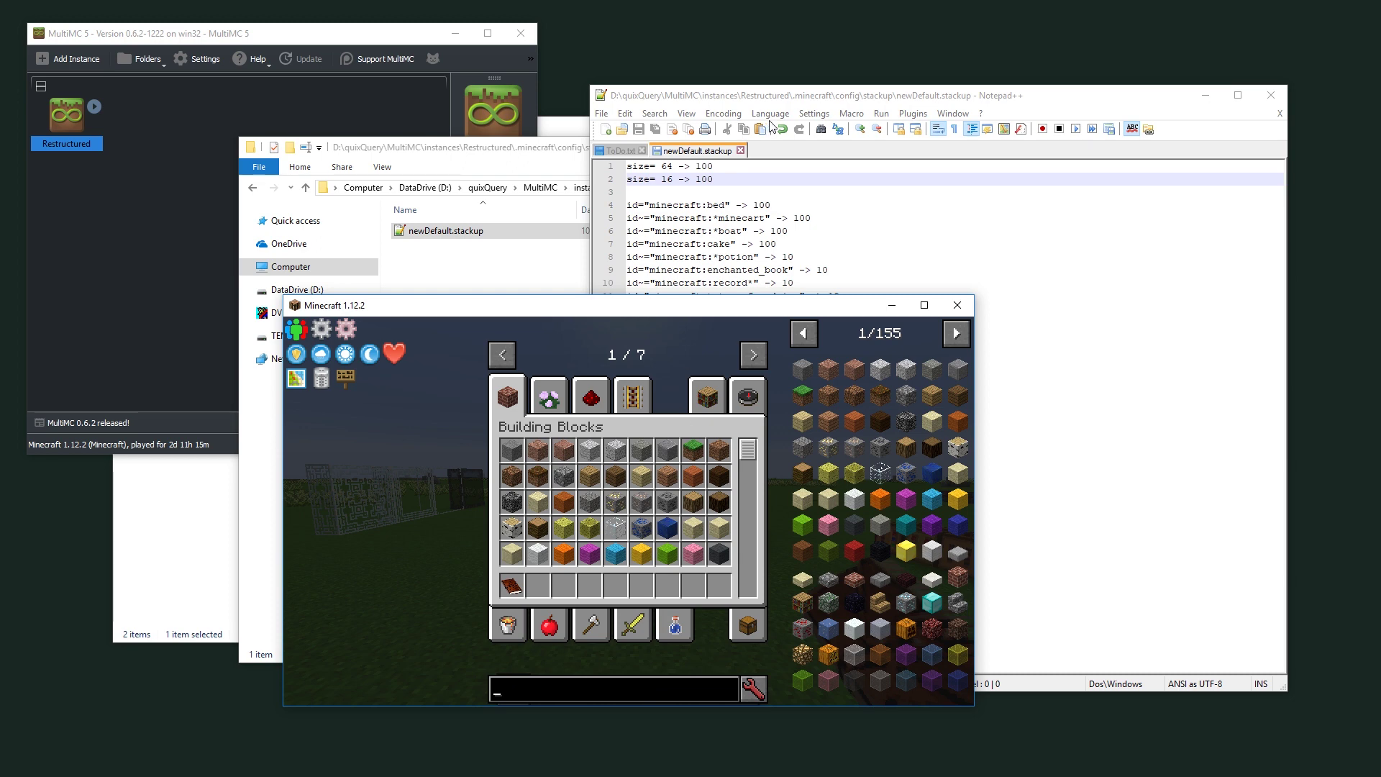
pyautogui.click(730, 282)
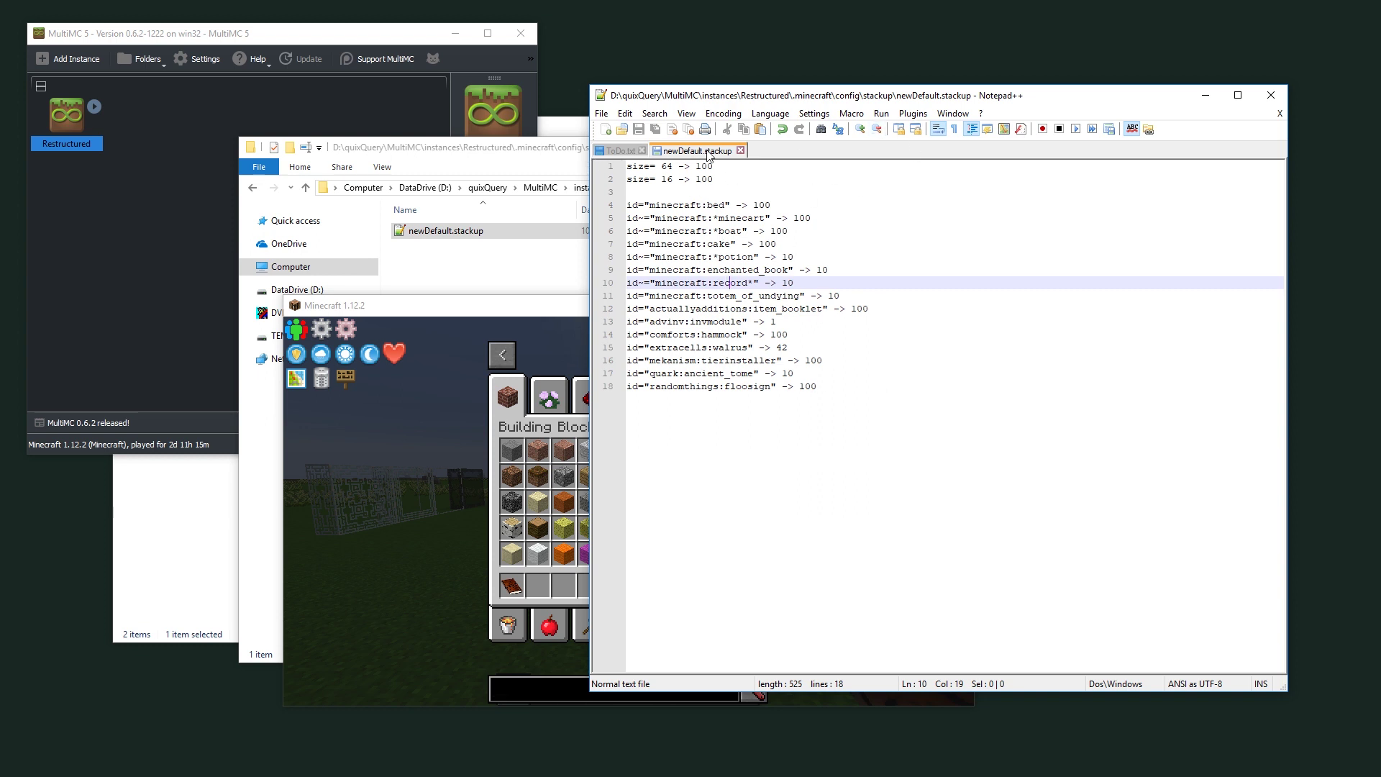
pyautogui.click(468, 258)
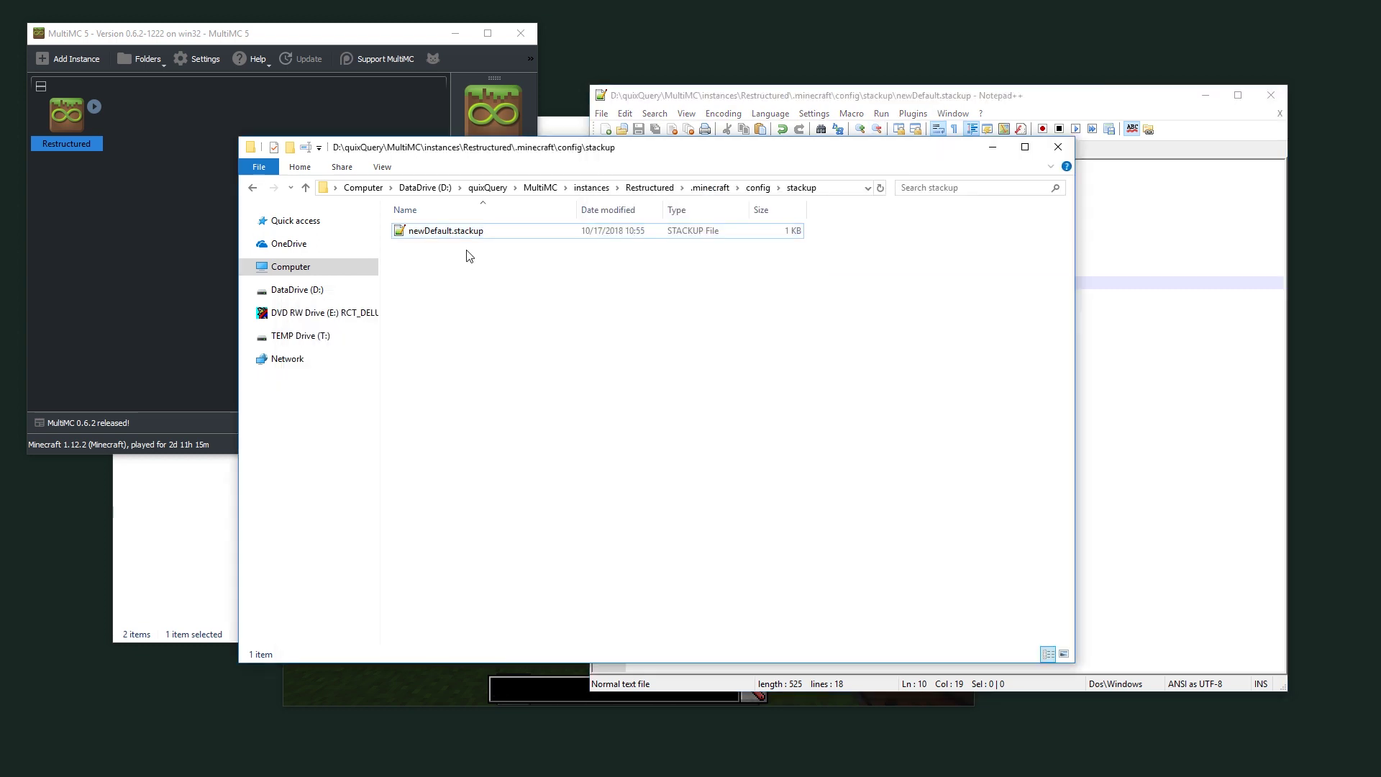
pyautogui.moveTo(729, 147); pyautogui.dragTo(699, 112)
pyautogui.click(468, 657)
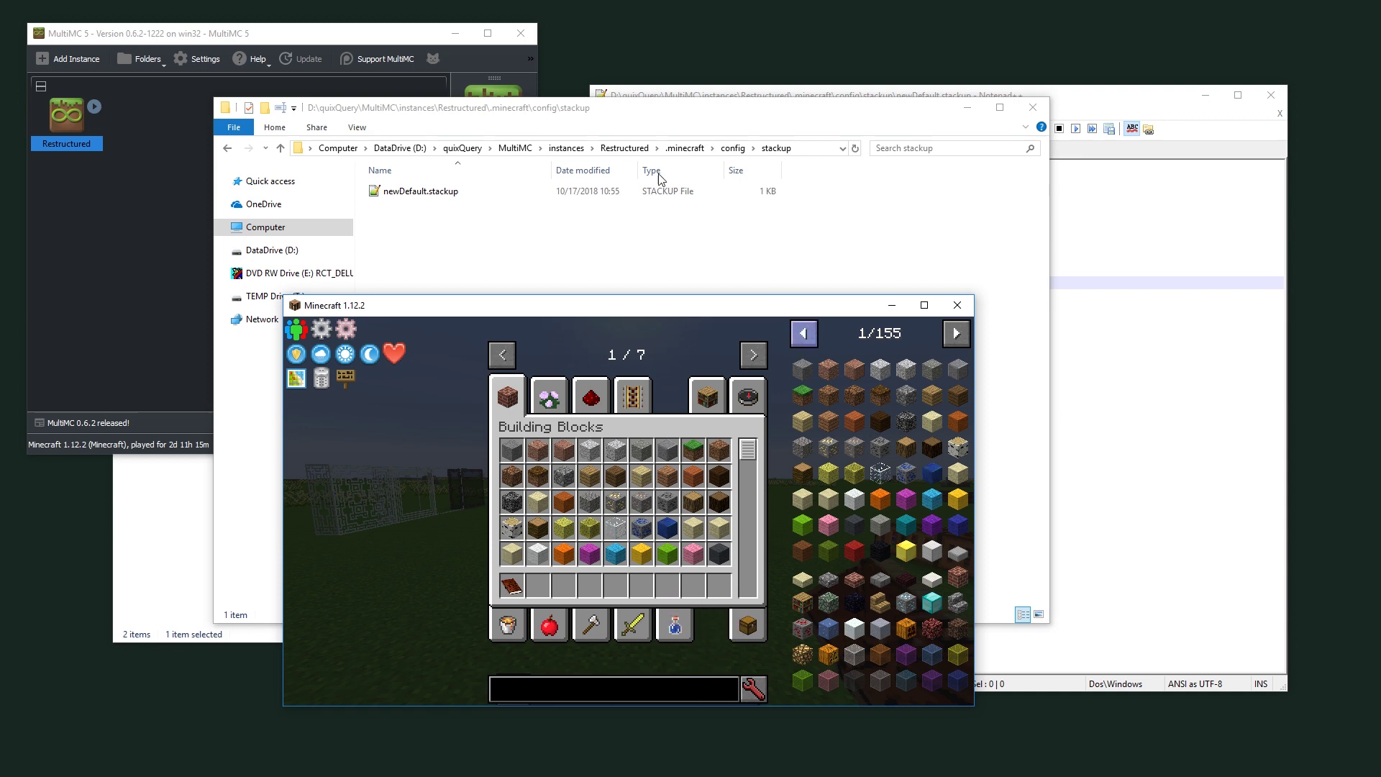
pyautogui.click(908, 102)
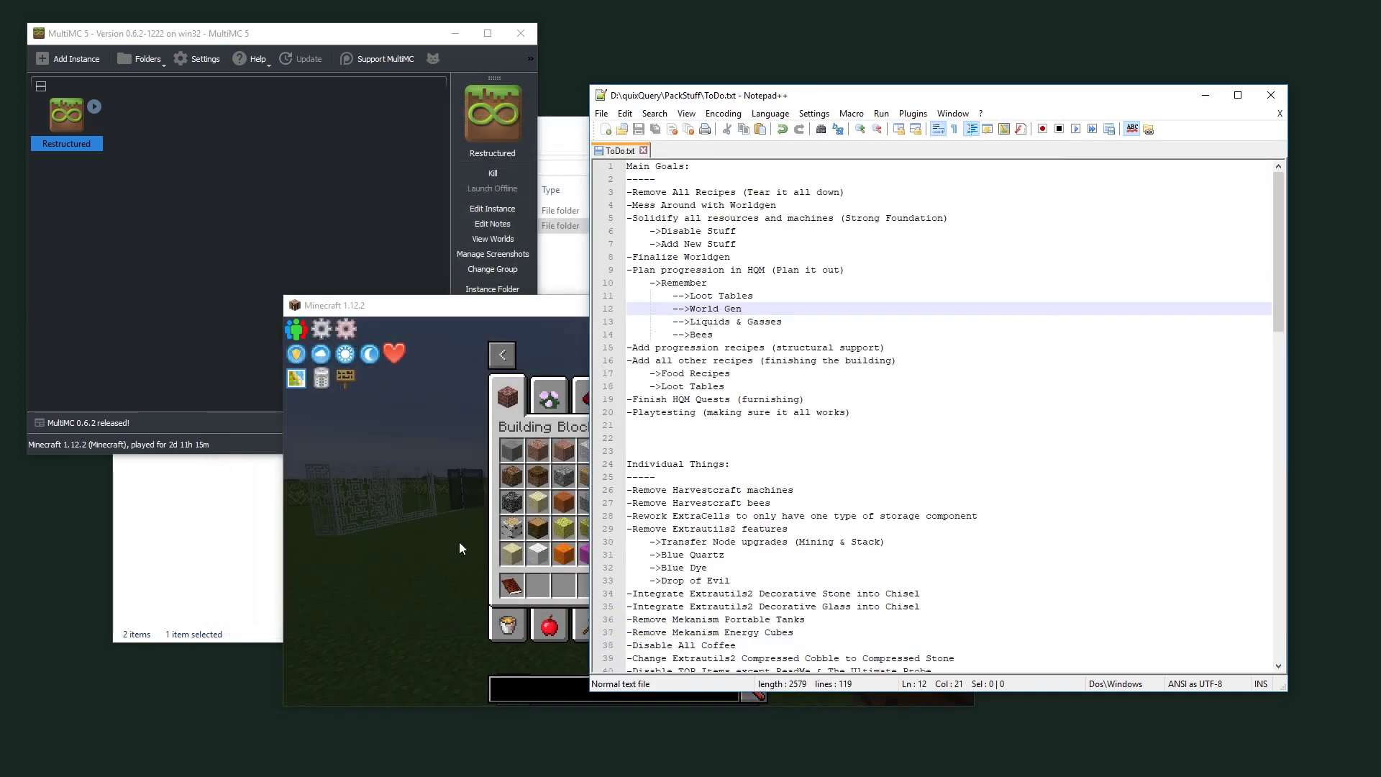
# Open WorldGen.txt from the PackStuff folder in Notepad++ and scroll through it.
pyautogui.click(245, 529)
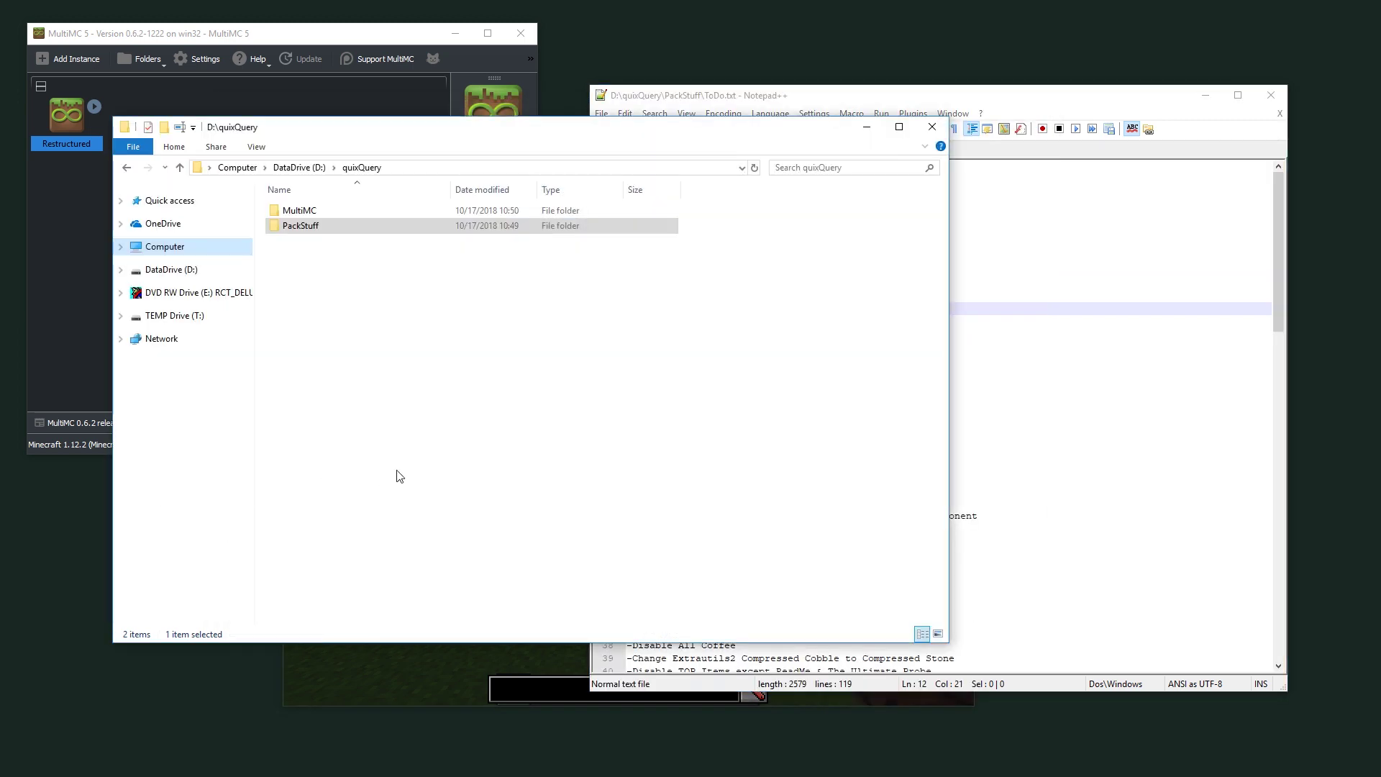
pyautogui.doubleClick(301, 226)
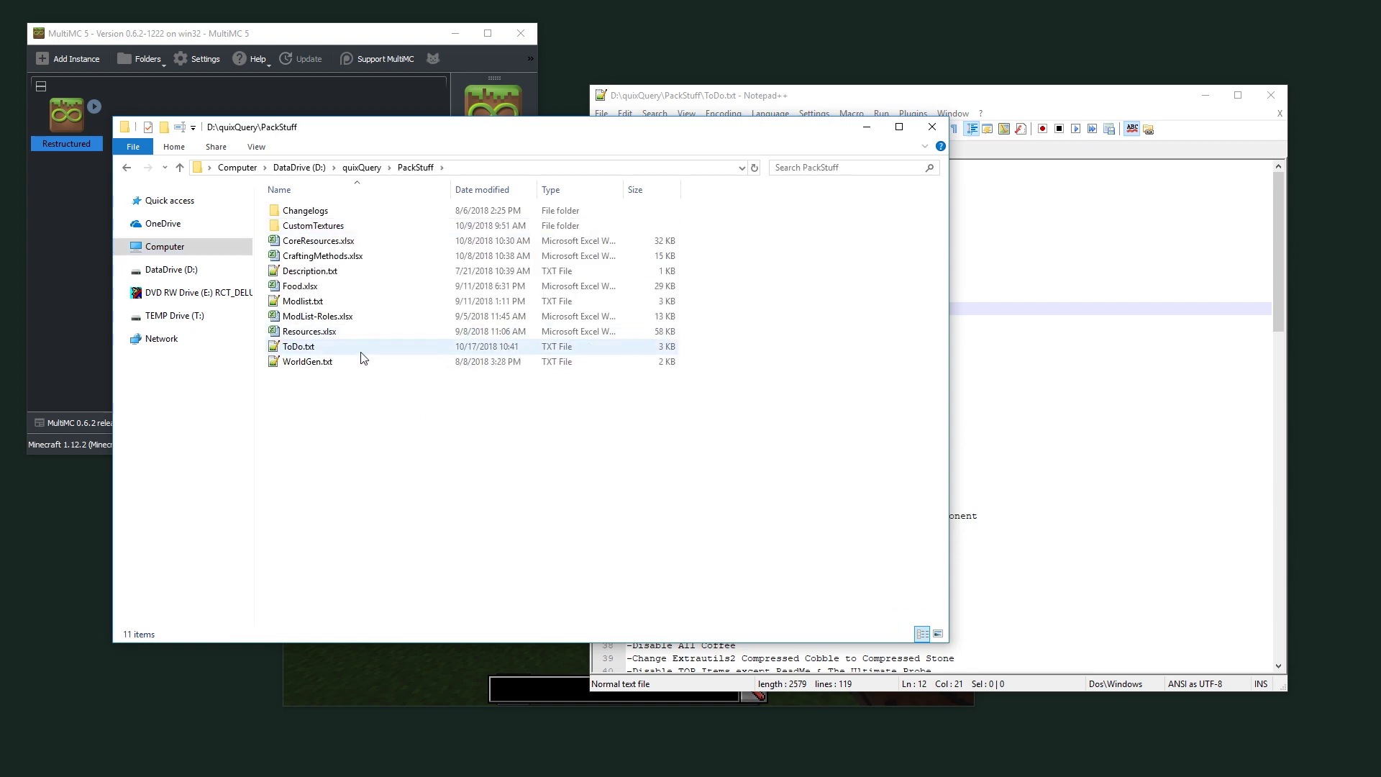
pyautogui.doubleClick(361, 360)
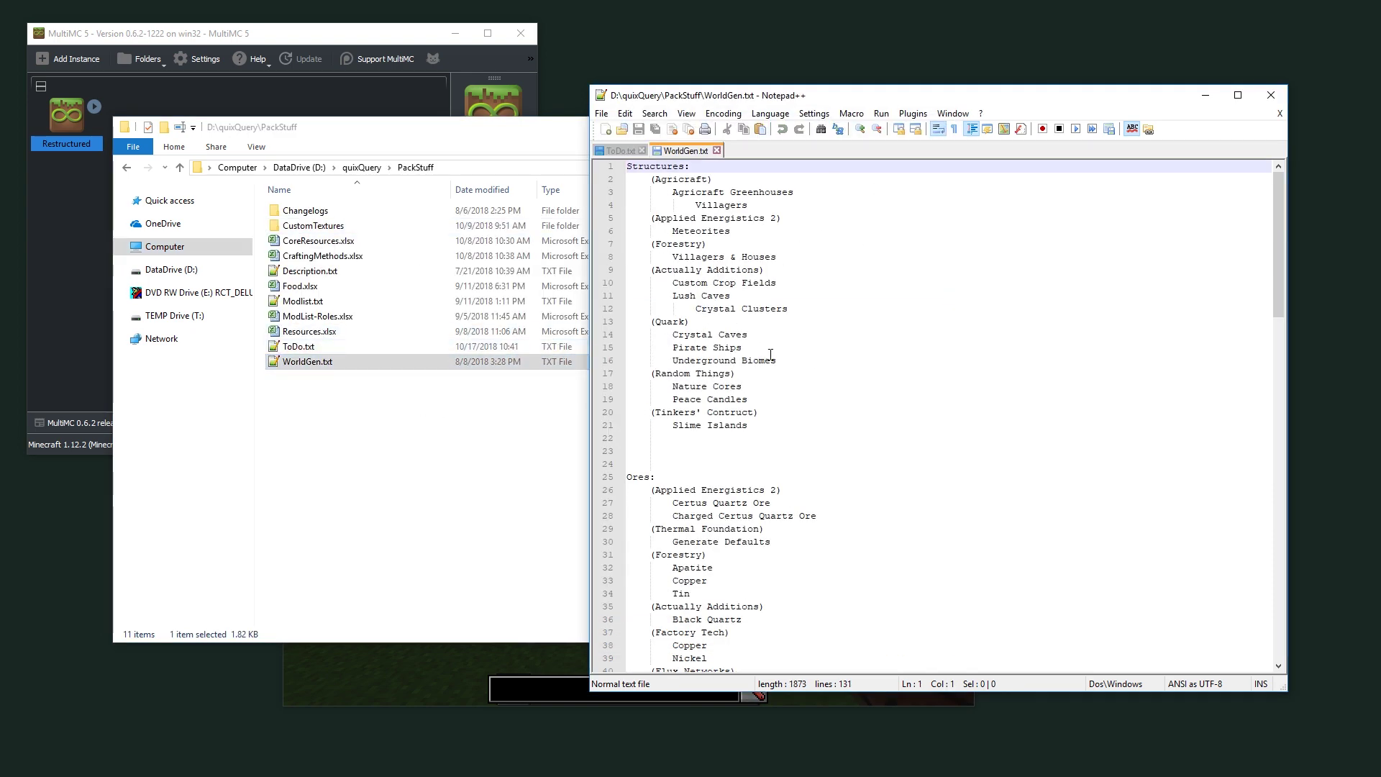
pyautogui.scroll(-20, 768, 345)
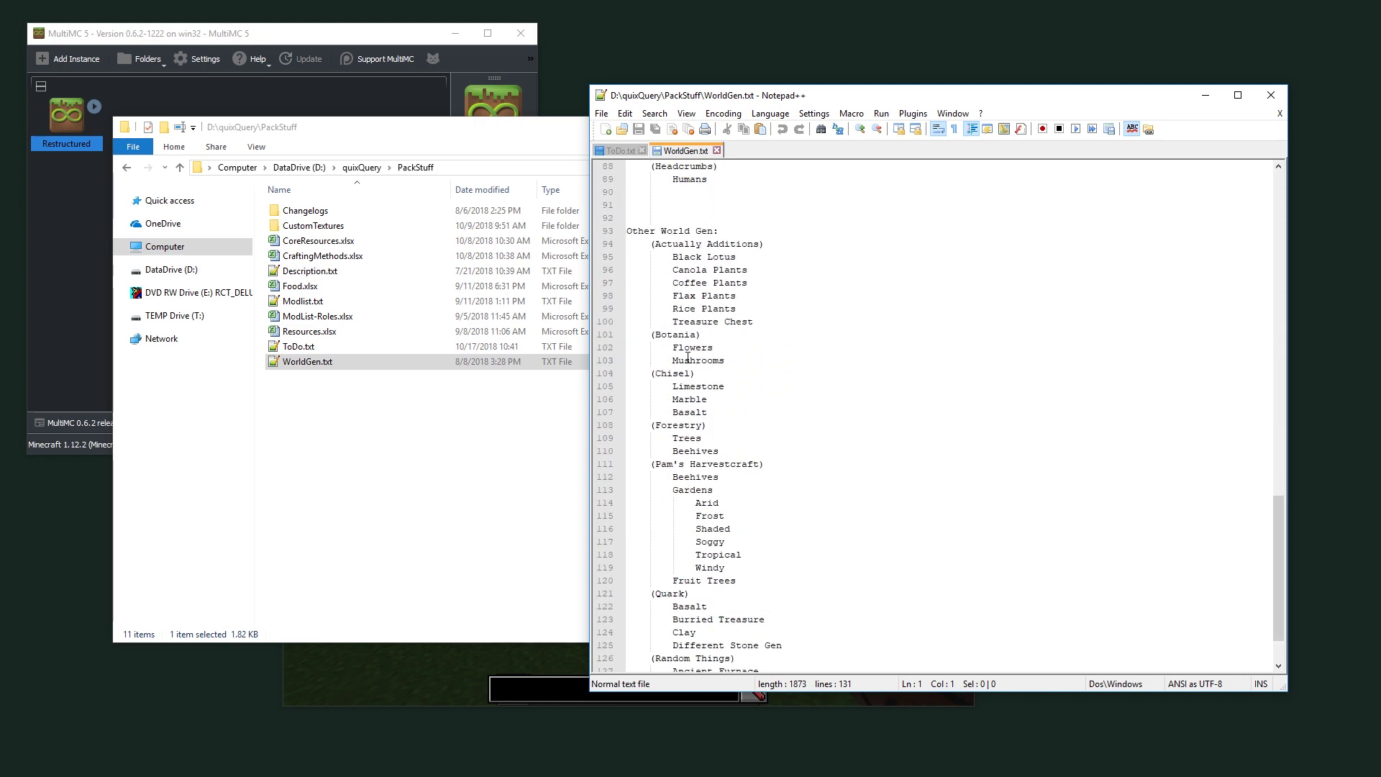
pyautogui.scroll(-2, 688, 356)
pyautogui.scroll(1, 704, 358)
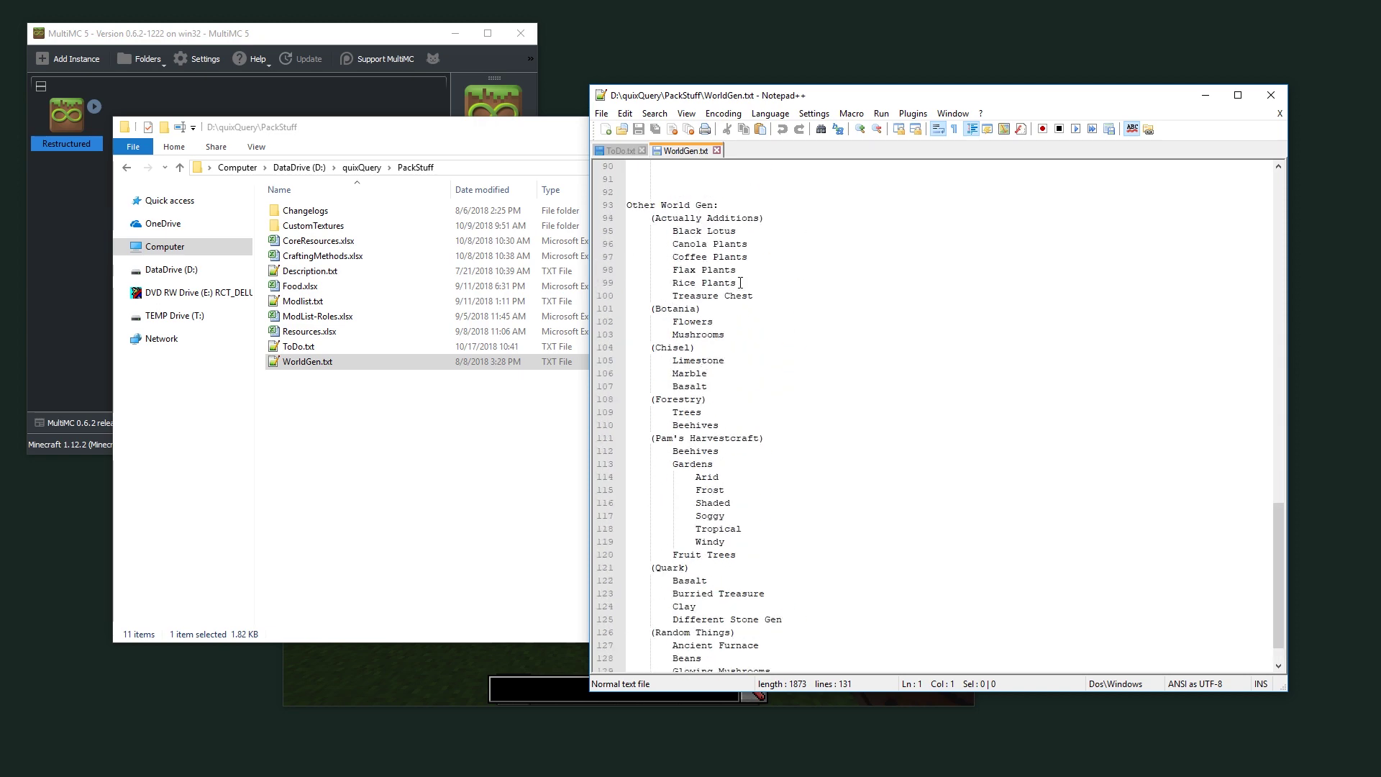
pyautogui.scroll(5, 741, 288)
pyautogui.scroll(-4, 737, 374)
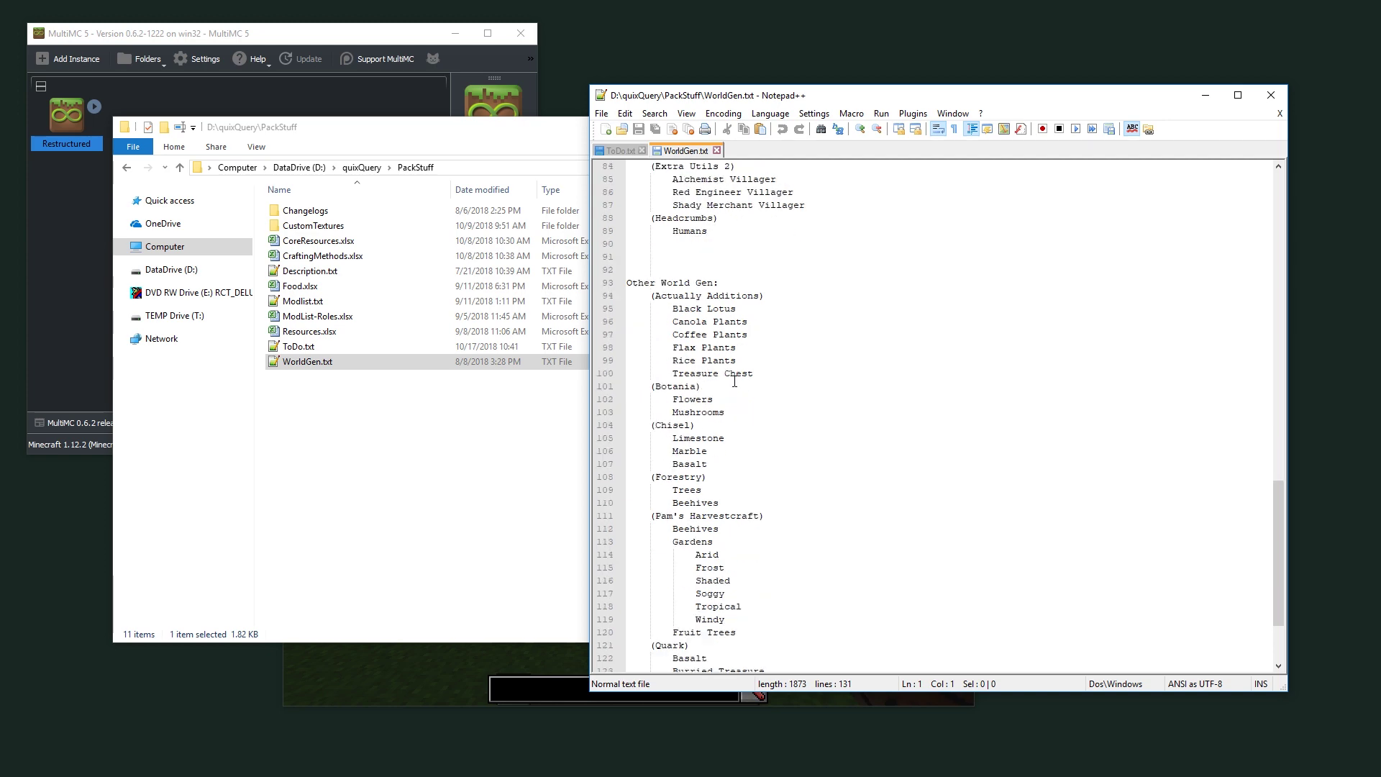
pyautogui.scroll(-2, 734, 380)
pyautogui.scroll(8, 762, 388)
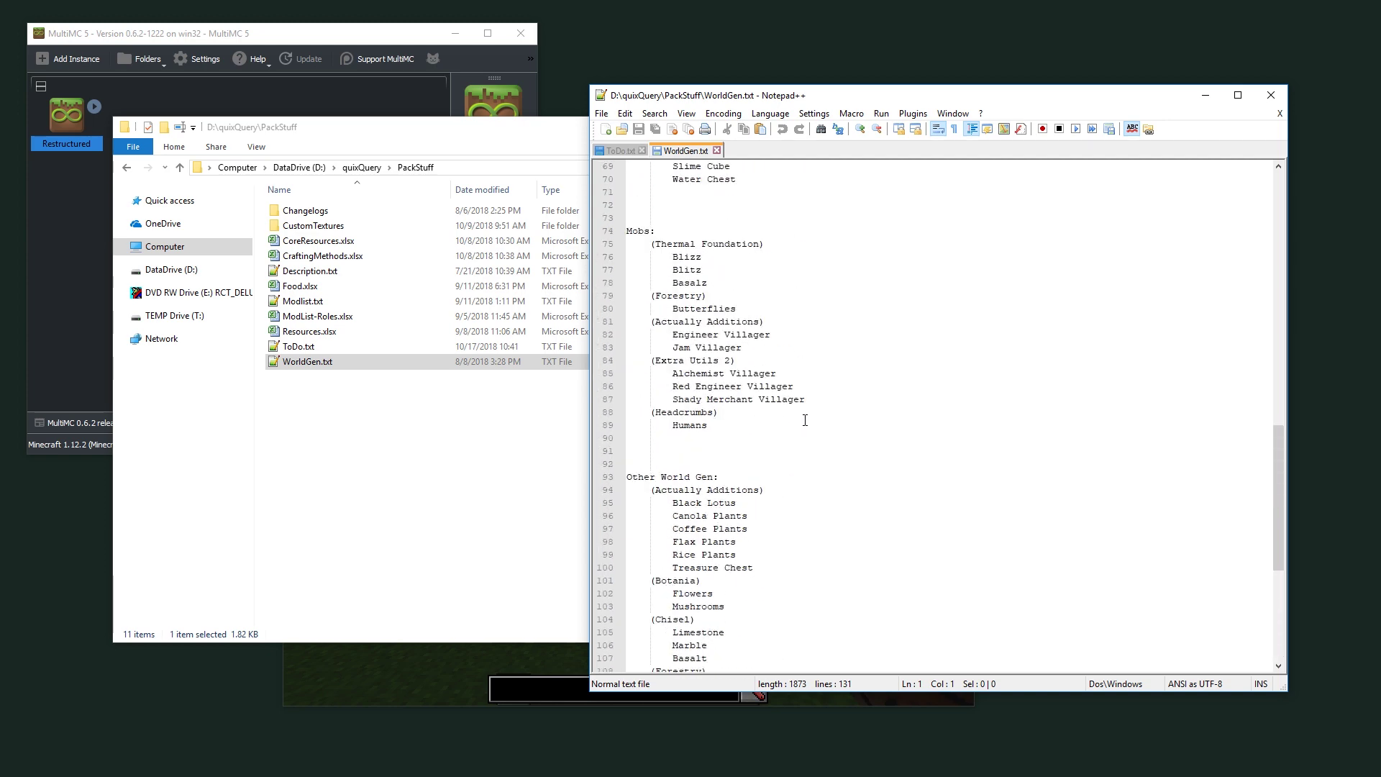
pyautogui.scroll(20, 804, 420)
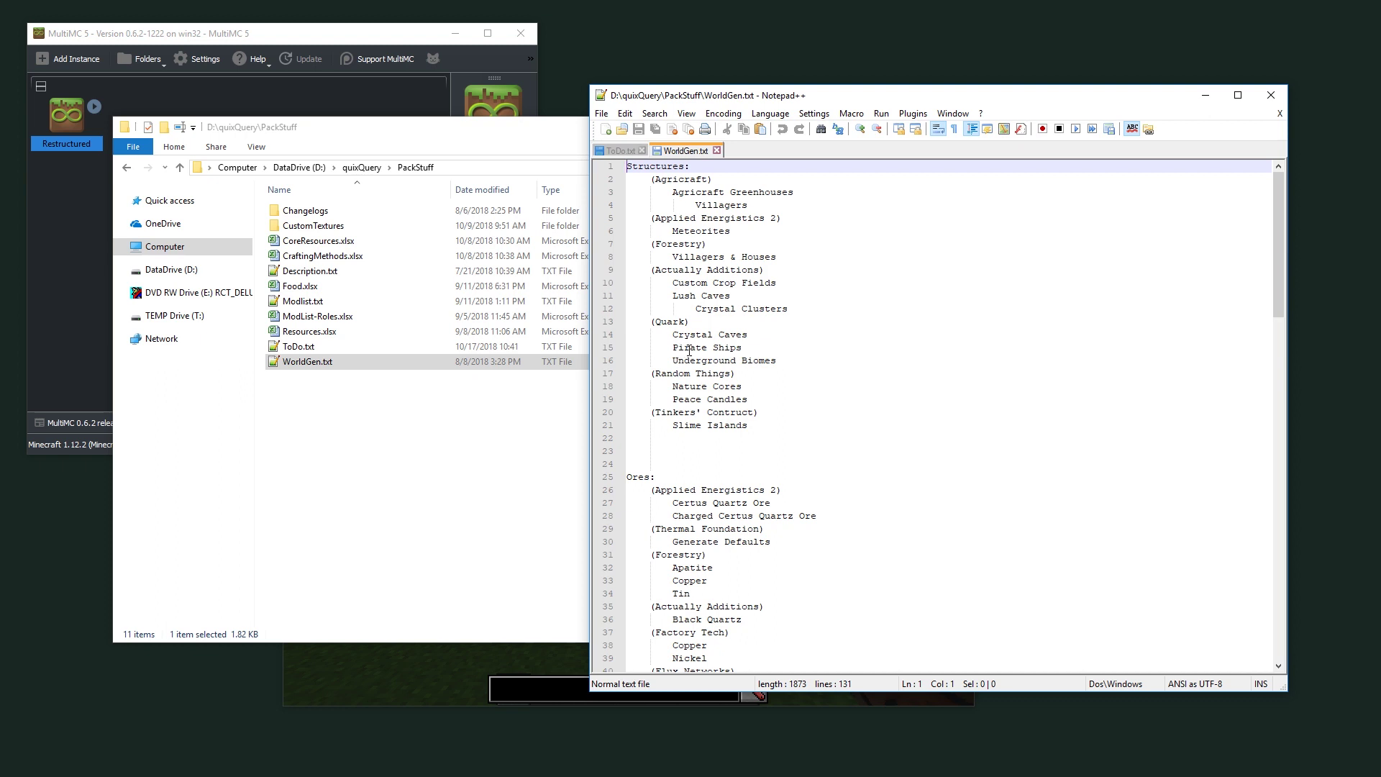
# Highlight 'Quark' on line 13 and 'Pirate Ships' on line 15 of WorldGen.txt.
pyautogui.moveTo(684, 324); pyautogui.dragTo(655, 322)
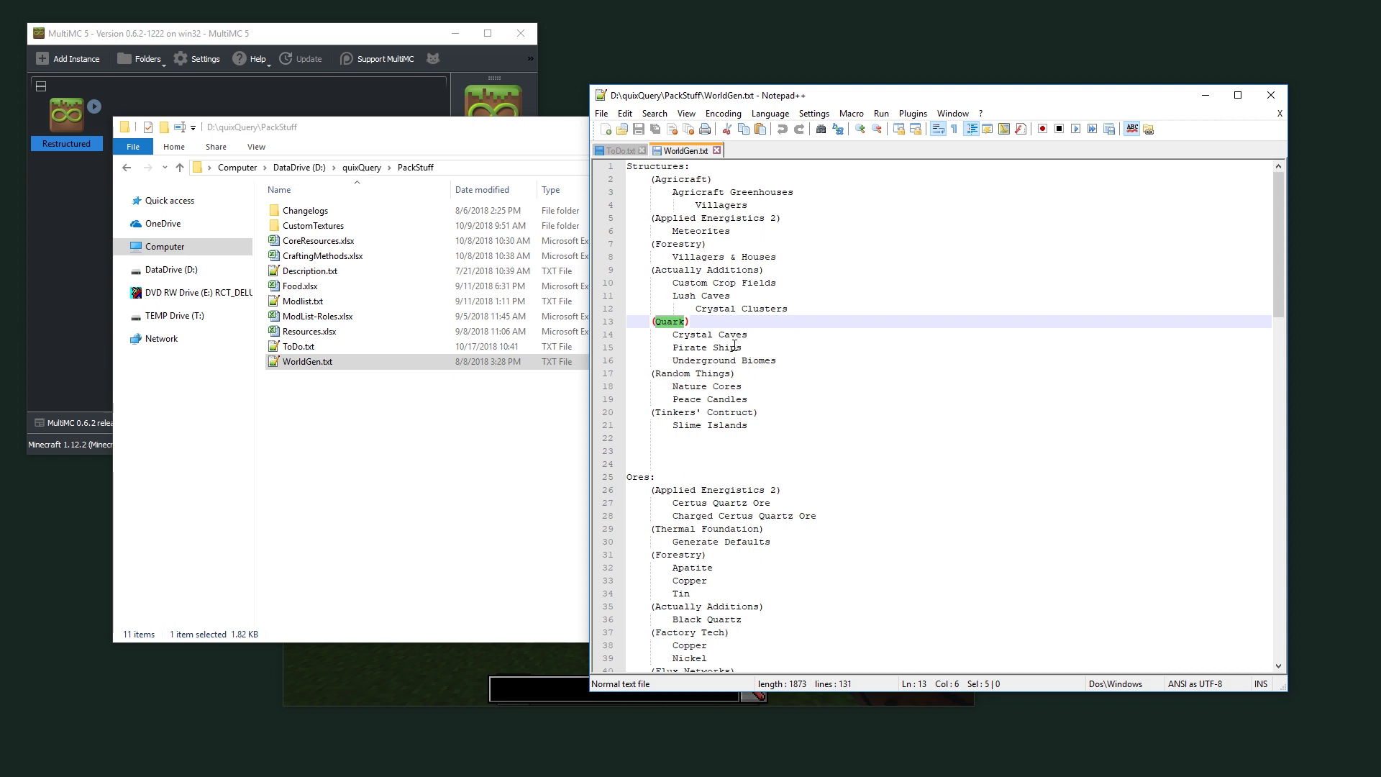
pyautogui.click(525, 425)
pyautogui.click(1183, 401)
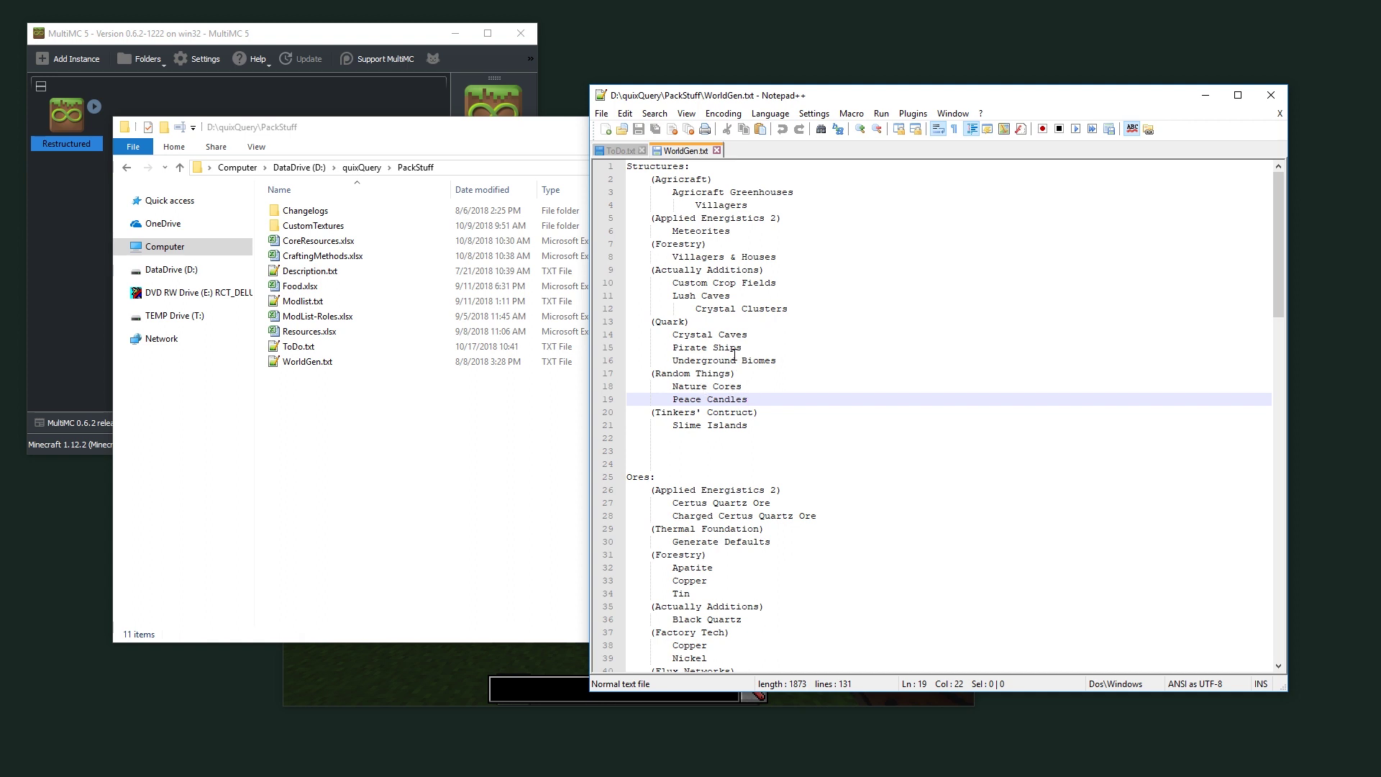
pyautogui.moveTo(741, 352); pyautogui.dragTo(672, 349)
pyautogui.click(341, 361)
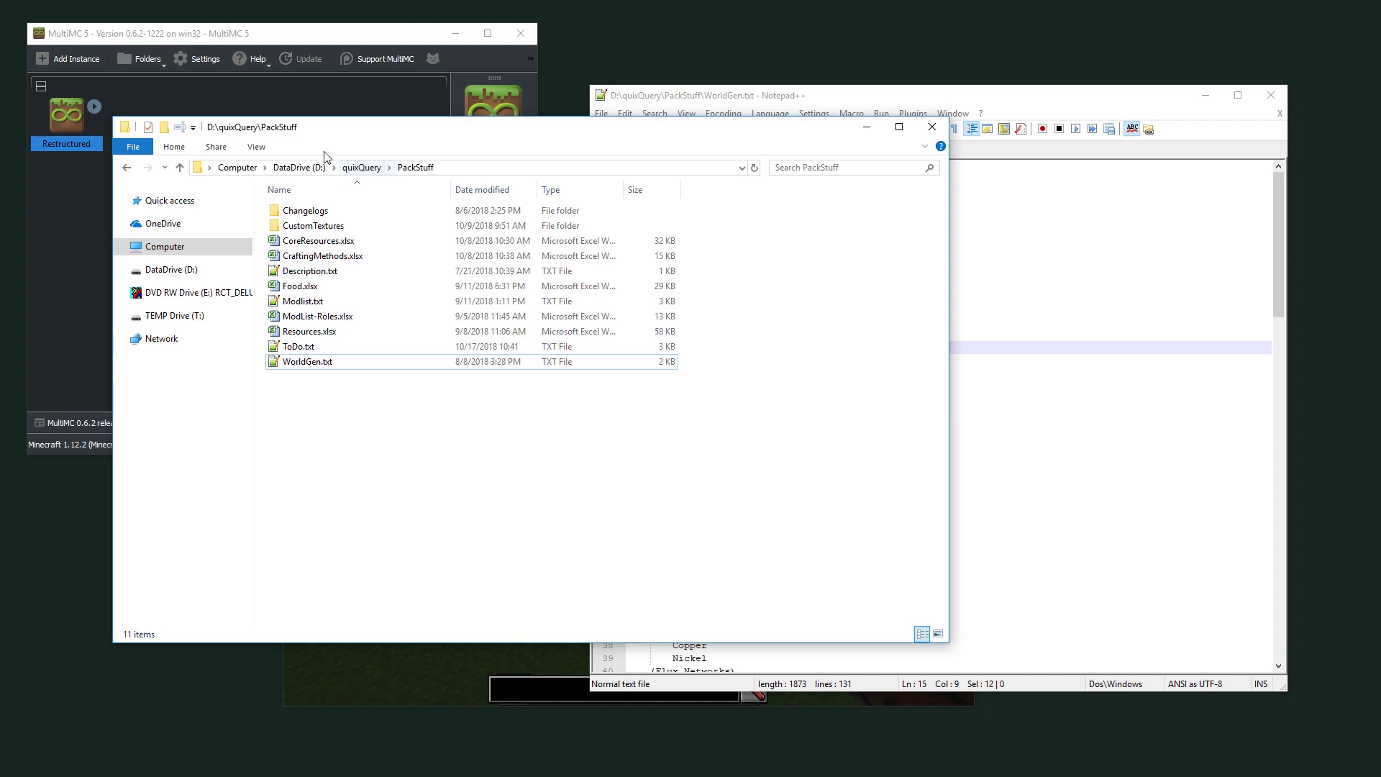
# Open quark.cfg from the Restructured instance's config folder via MultiMC's Config Folder.
pyautogui.click(306, 47)
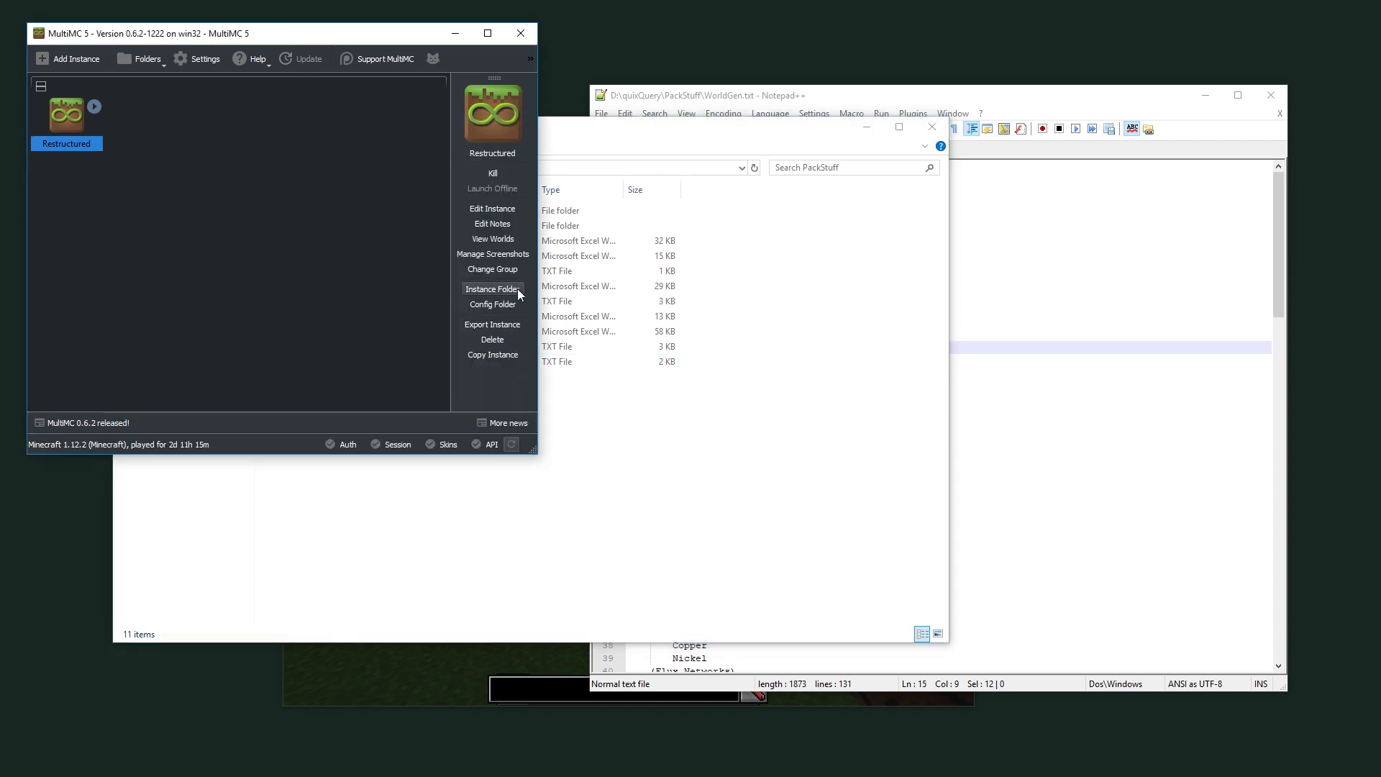
pyautogui.click(492, 304)
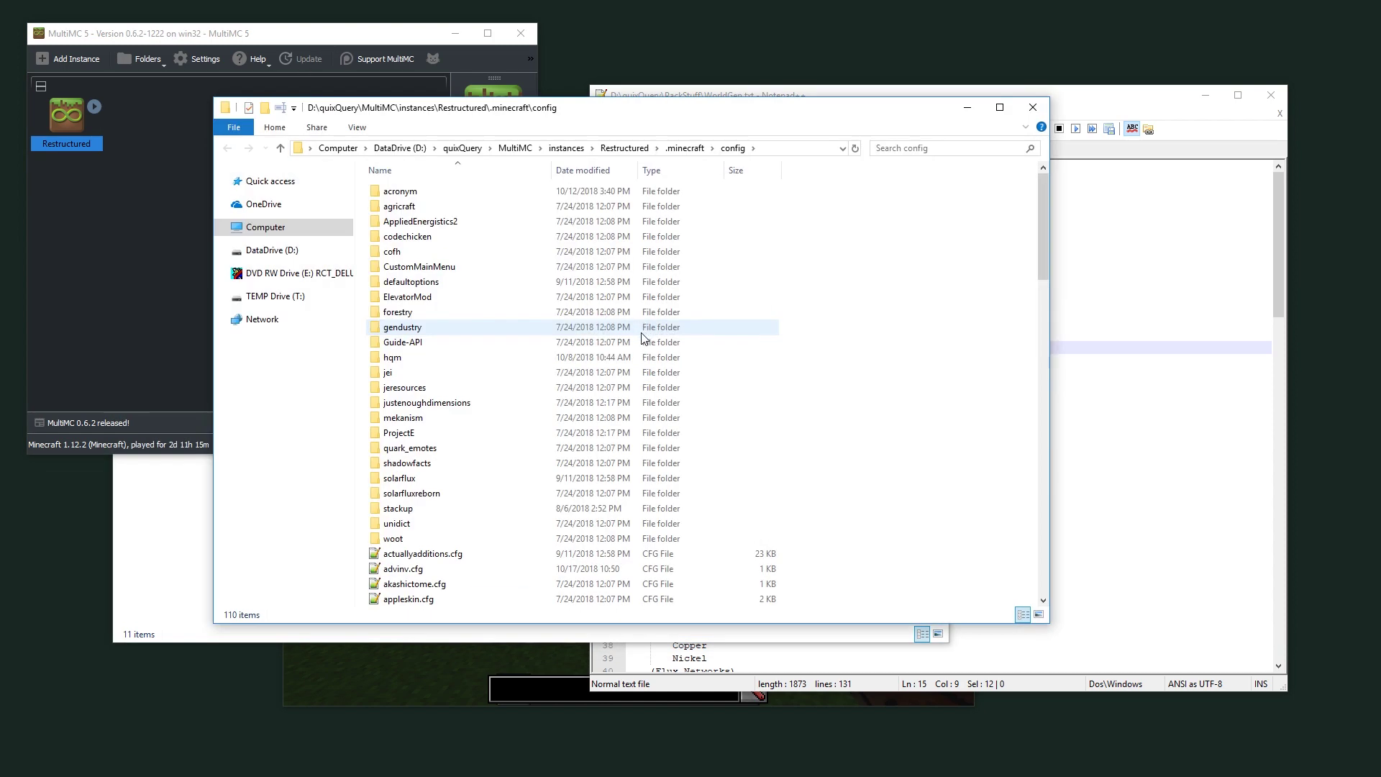
pyautogui.scroll(-18, 481, 429)
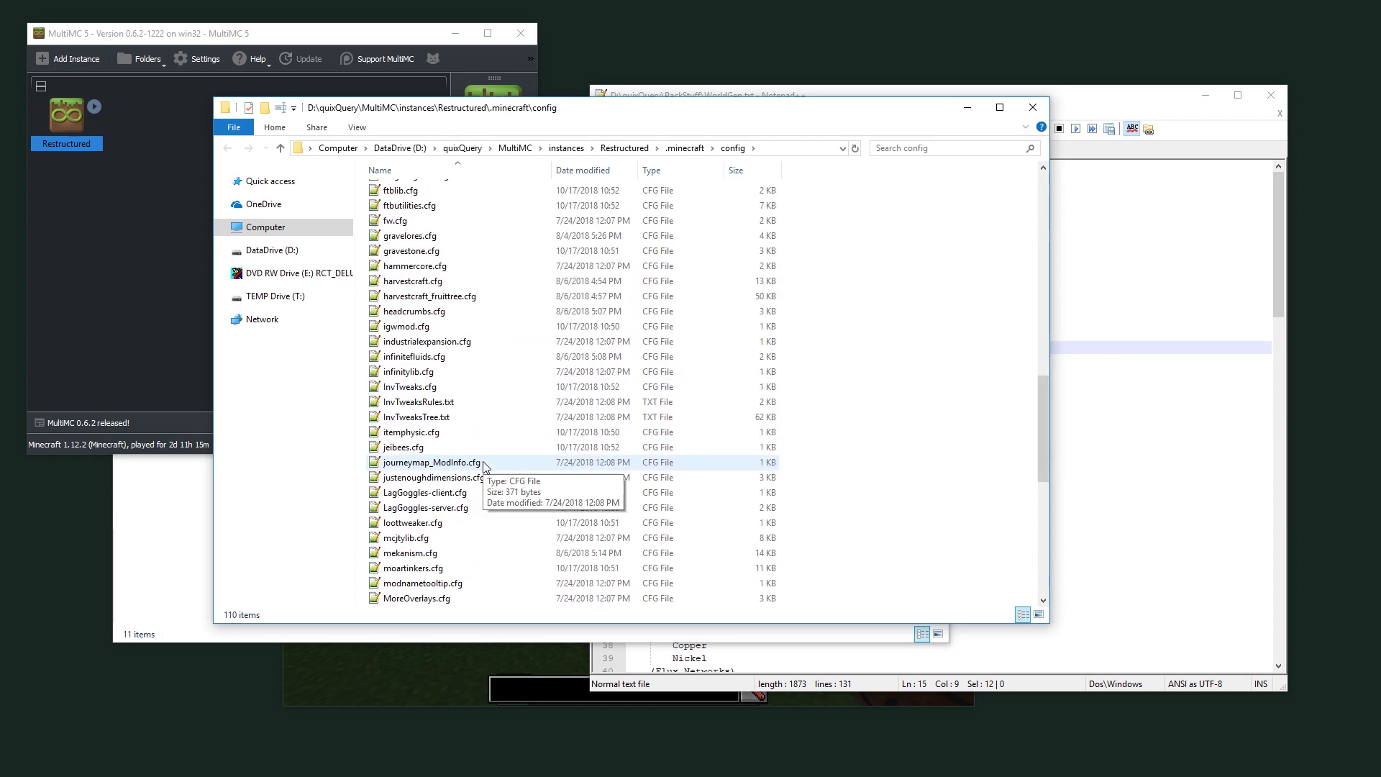
pyautogui.scroll(-3, 450, 503)
pyautogui.doubleClick(403, 311)
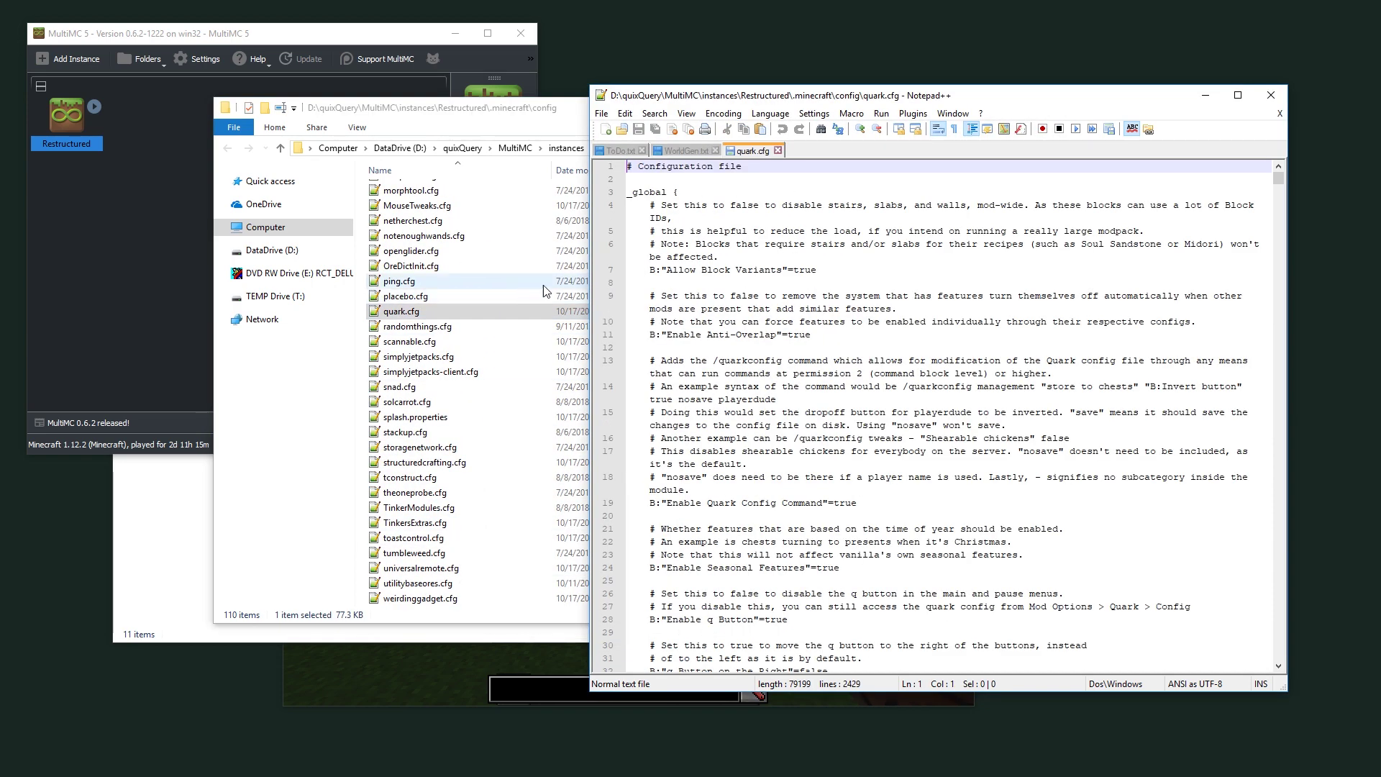
# Find 'pirate' in quark.cfg, change line 1181's Pirate ships value from false to true, and save.
pyautogui.click(765, 270)
pyautogui.hotkey('ctrl', 'f')
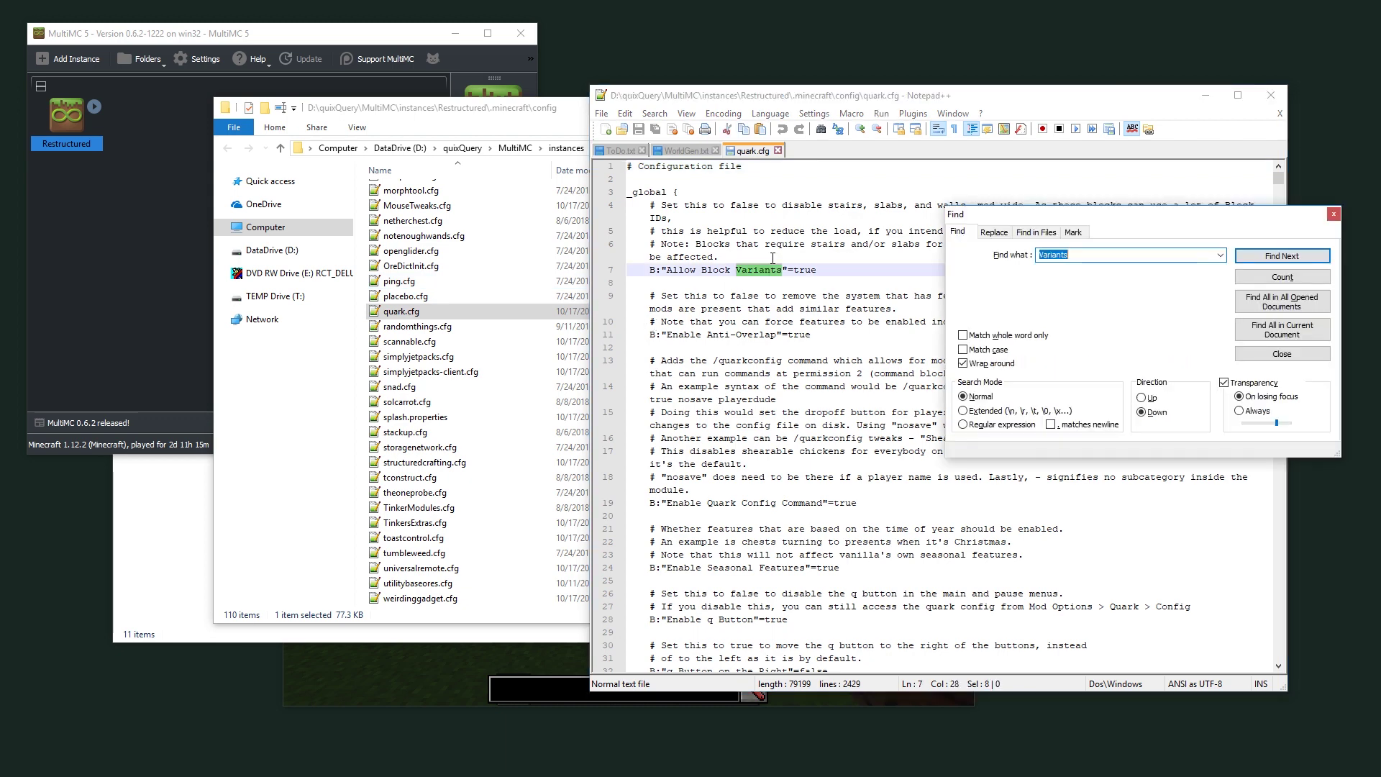
pyautogui.write('pirate')
pyautogui.click(1287, 255)
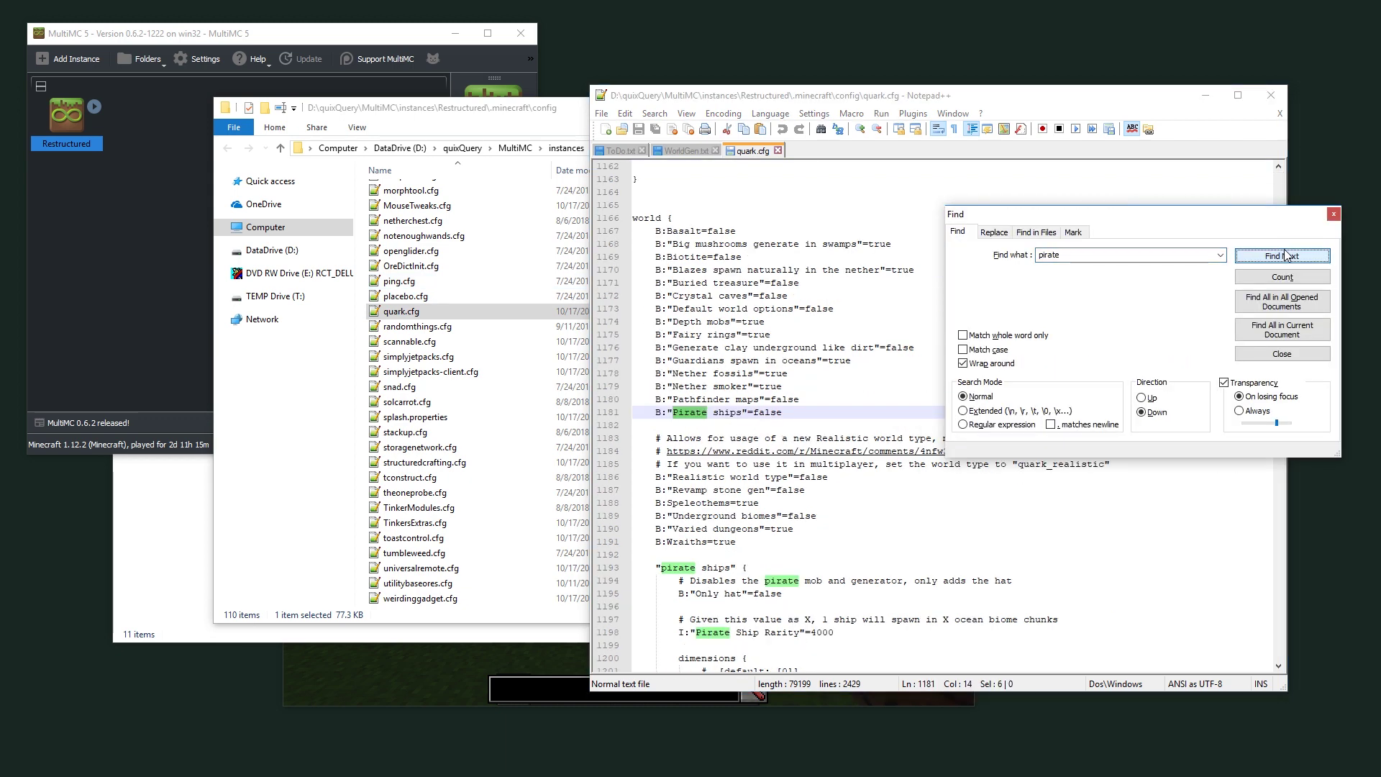
pyautogui.click(793, 415)
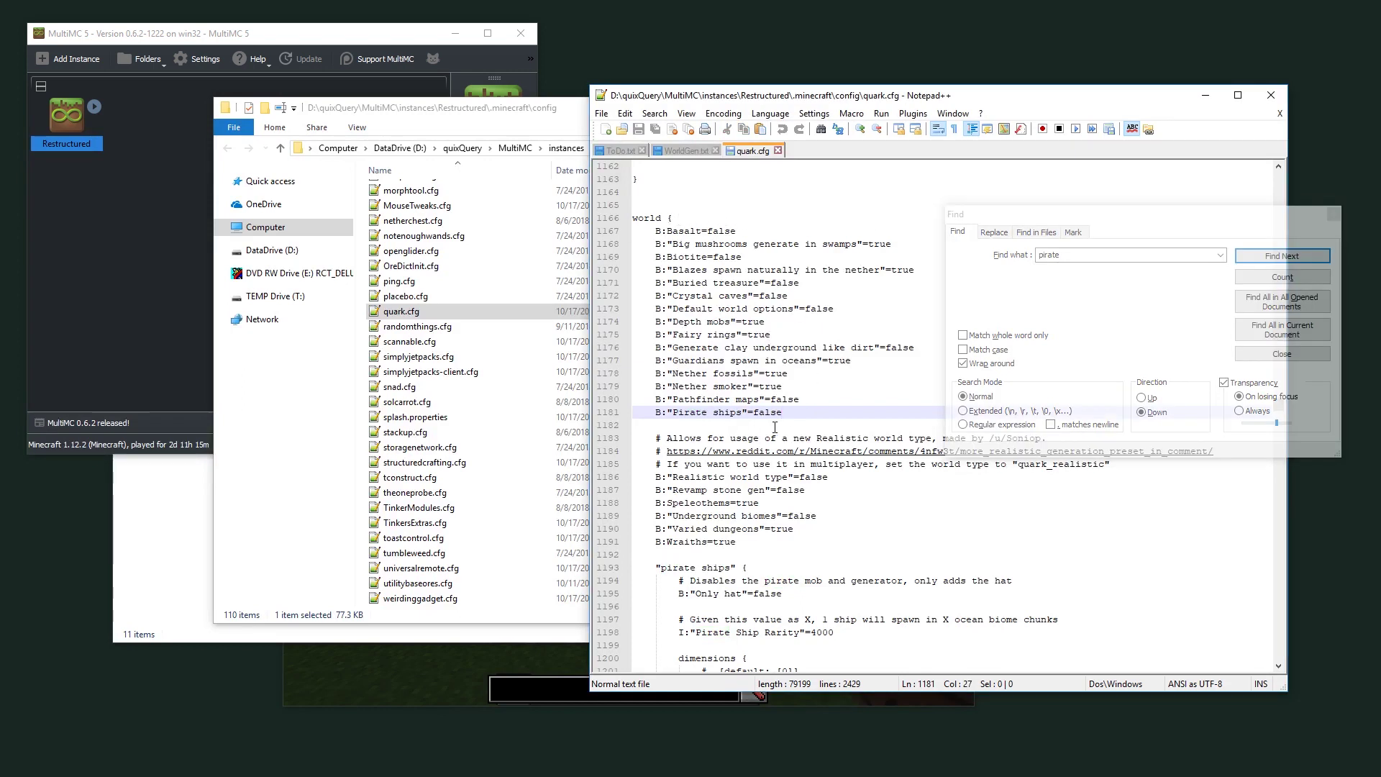
pyautogui.moveTo(791, 415); pyautogui.dragTo(753, 415)
pyautogui.write('tru')
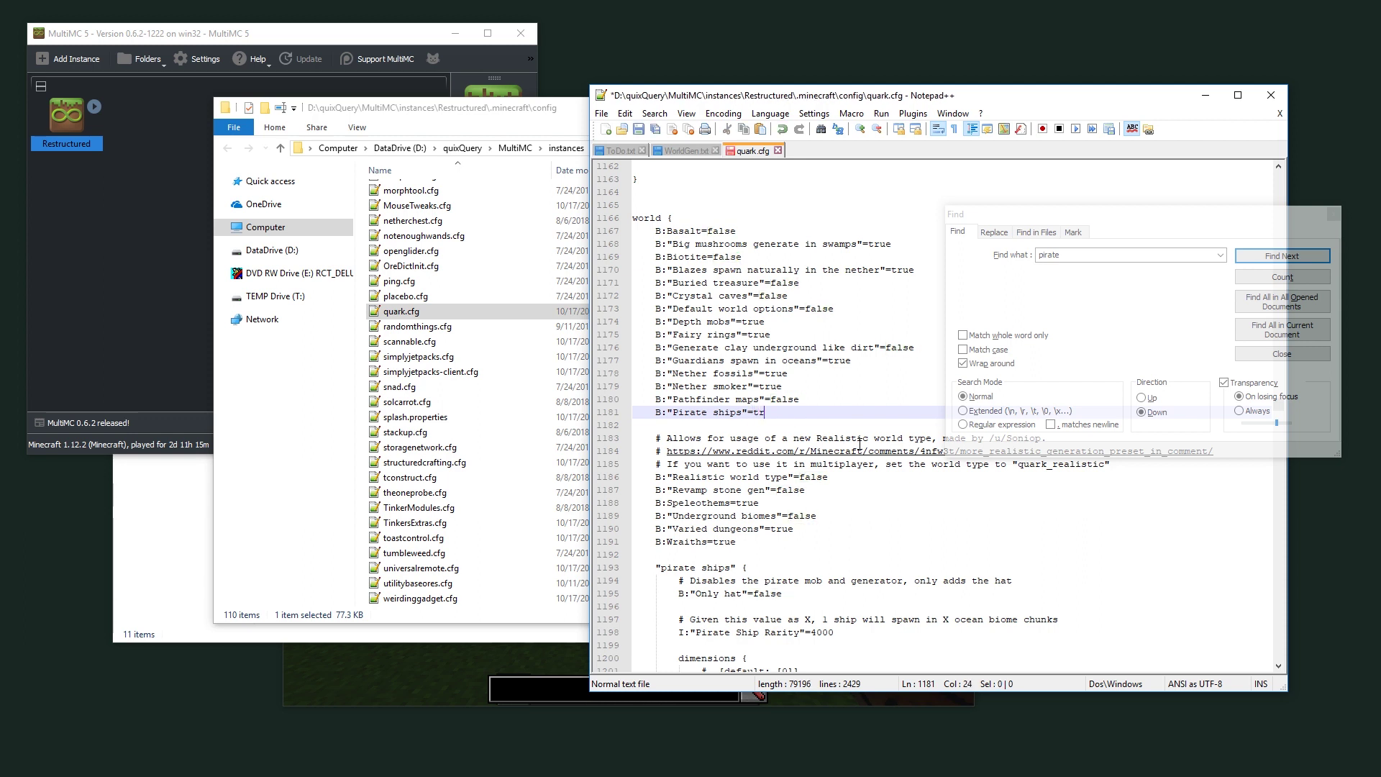
pyautogui.hotkey('ctrl', 's')
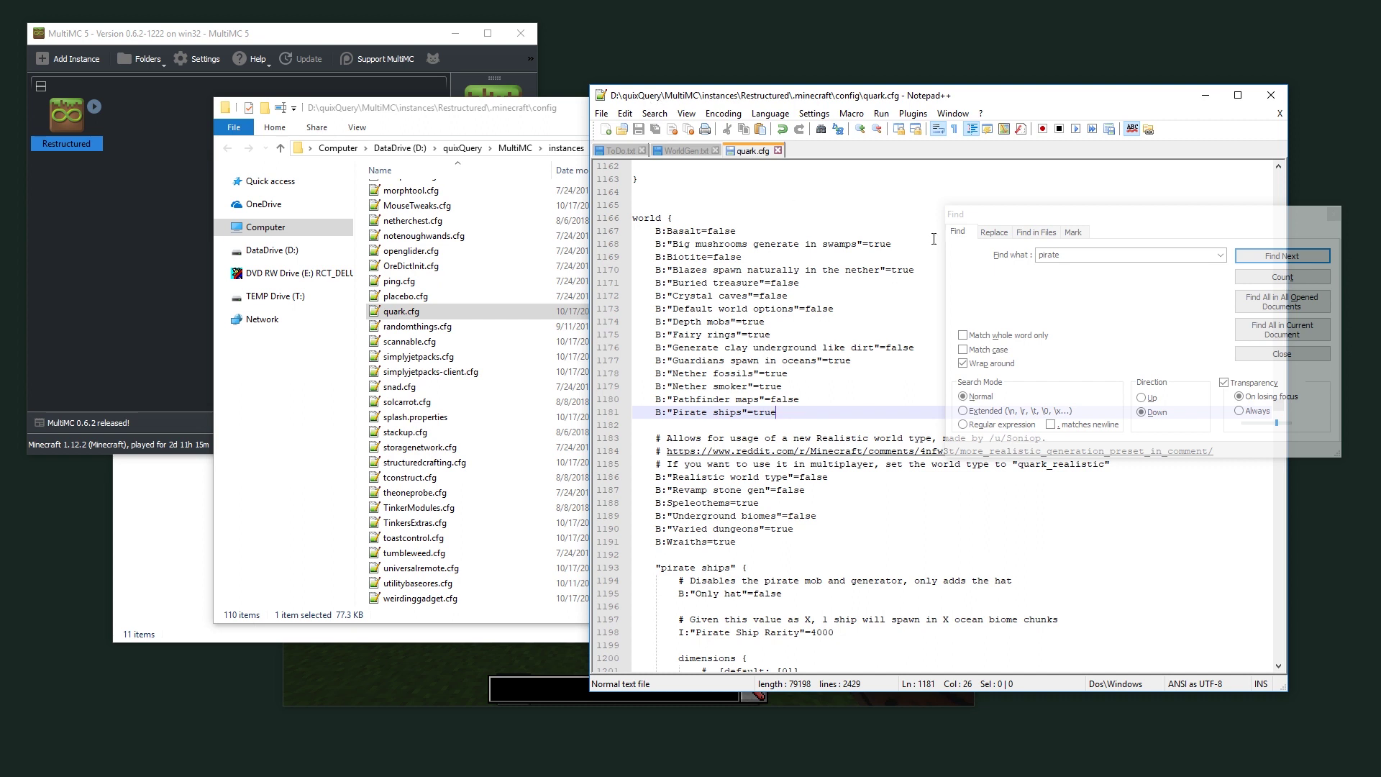
# Close the search panel and review the Pirate ships and Nether smoker settings on lines 1179–1181.
pyautogui.click(1095, 224)
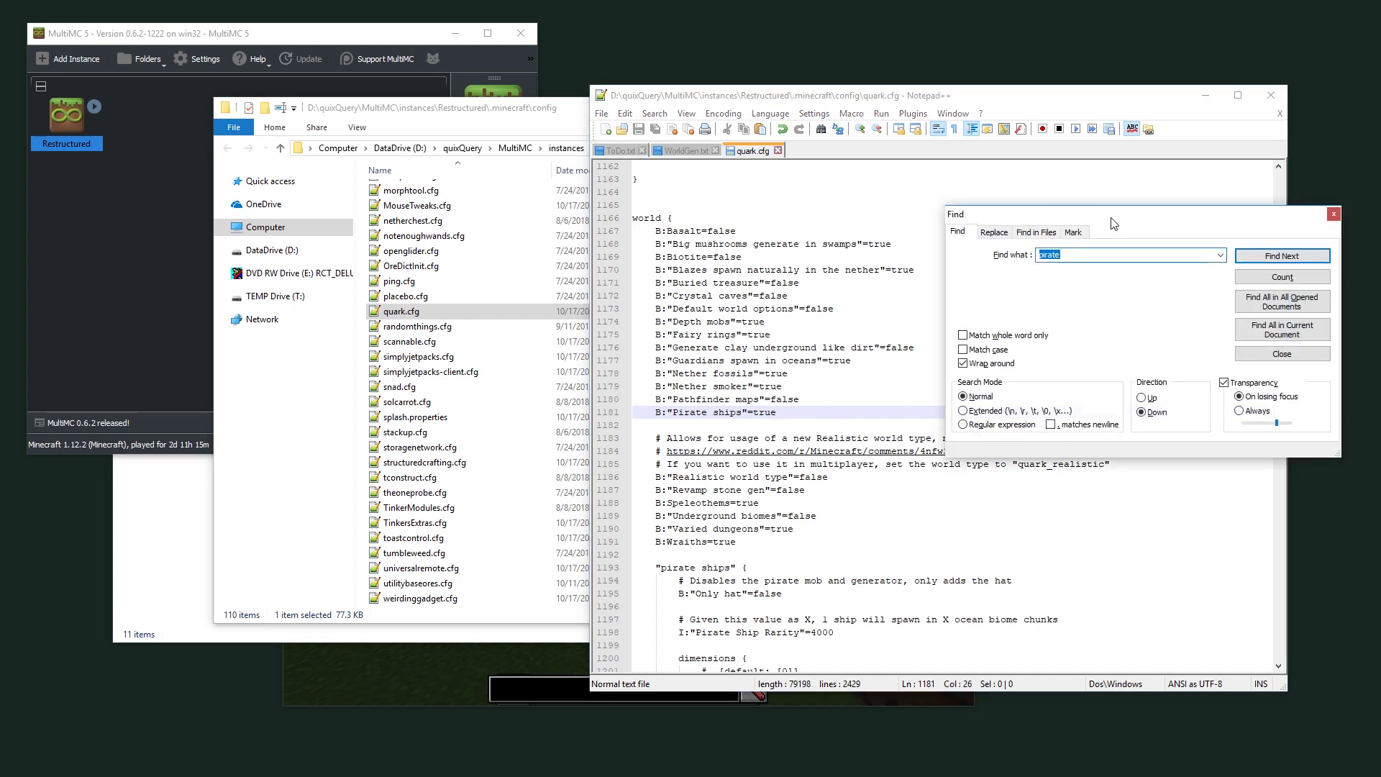
pyautogui.moveTo(1111, 217); pyautogui.dragTo(1028, 210)
pyautogui.click(1250, 209)
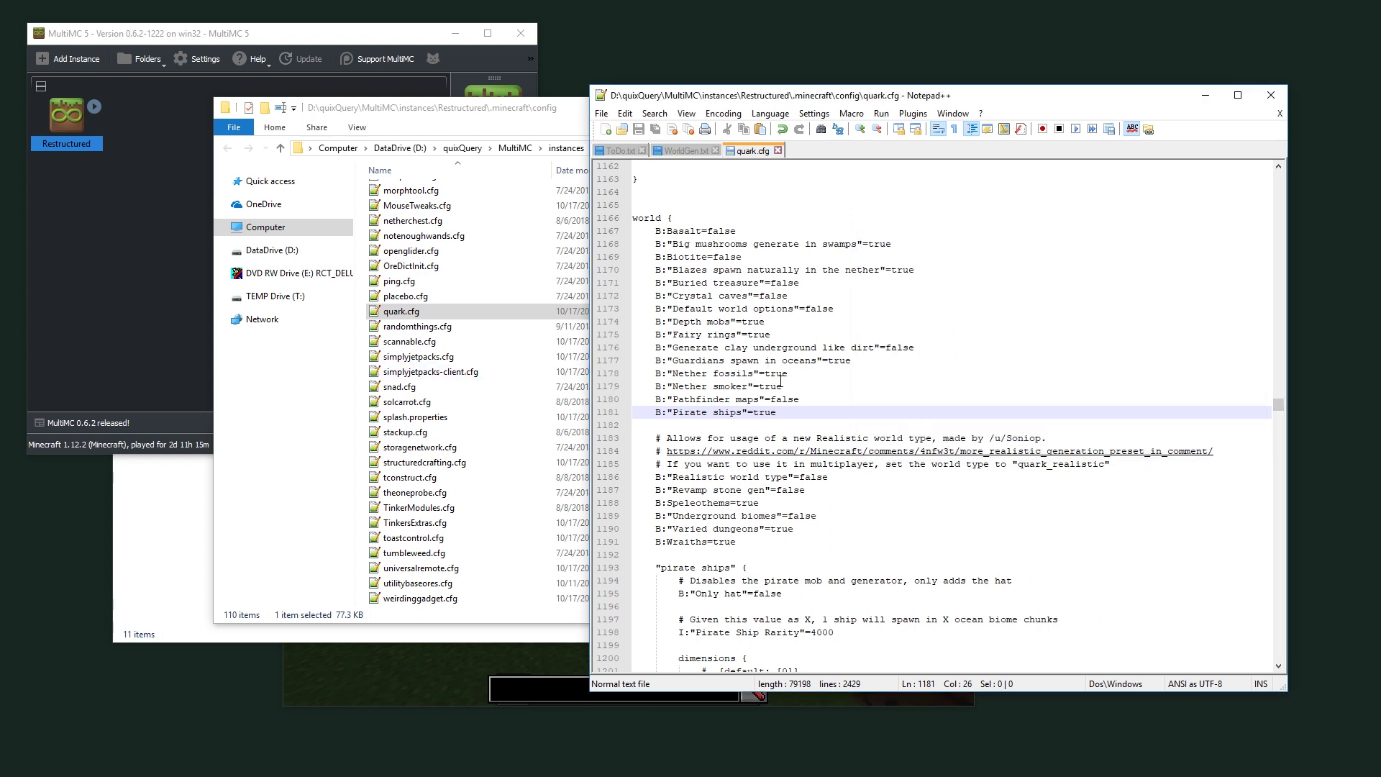
pyautogui.moveTo(787, 410); pyautogui.dragTo(662, 411)
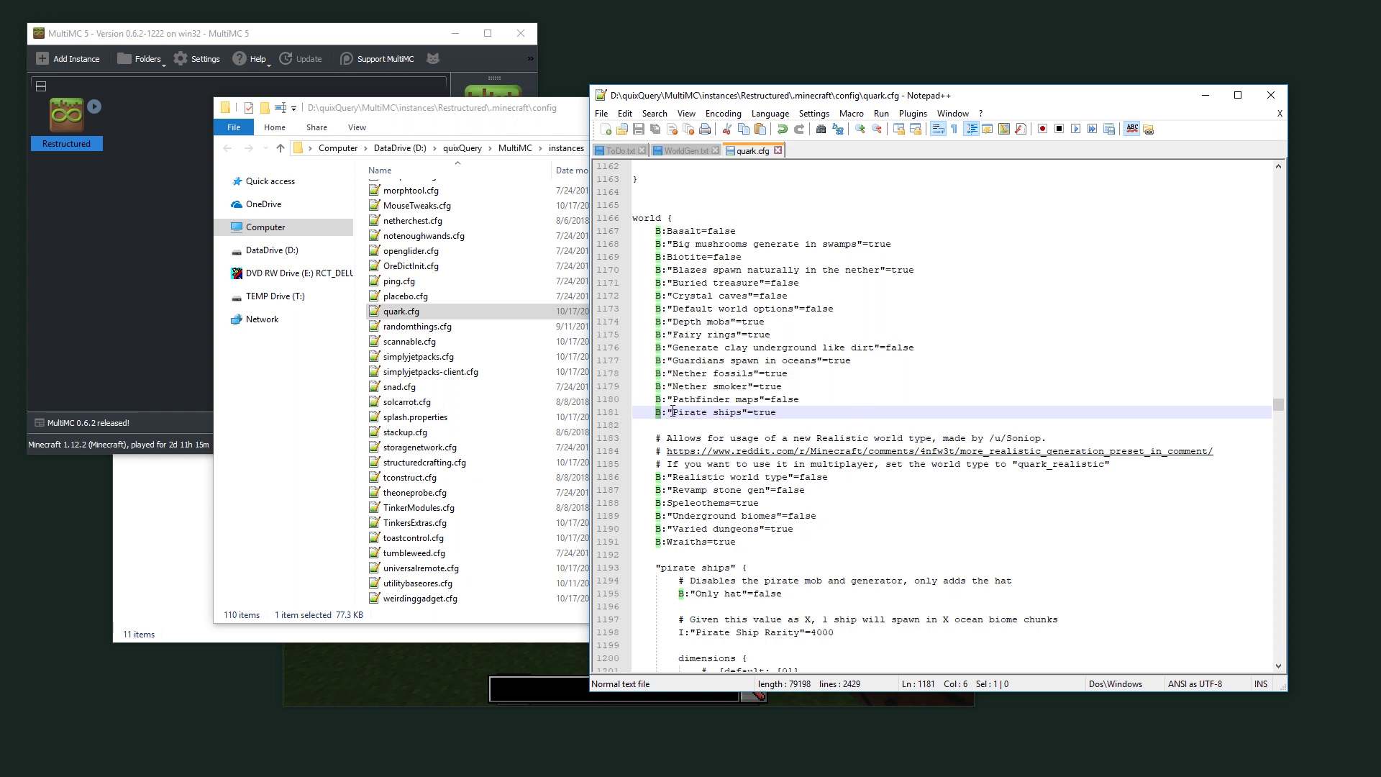
pyautogui.moveTo(672, 412); pyautogui.dragTo(745, 413)
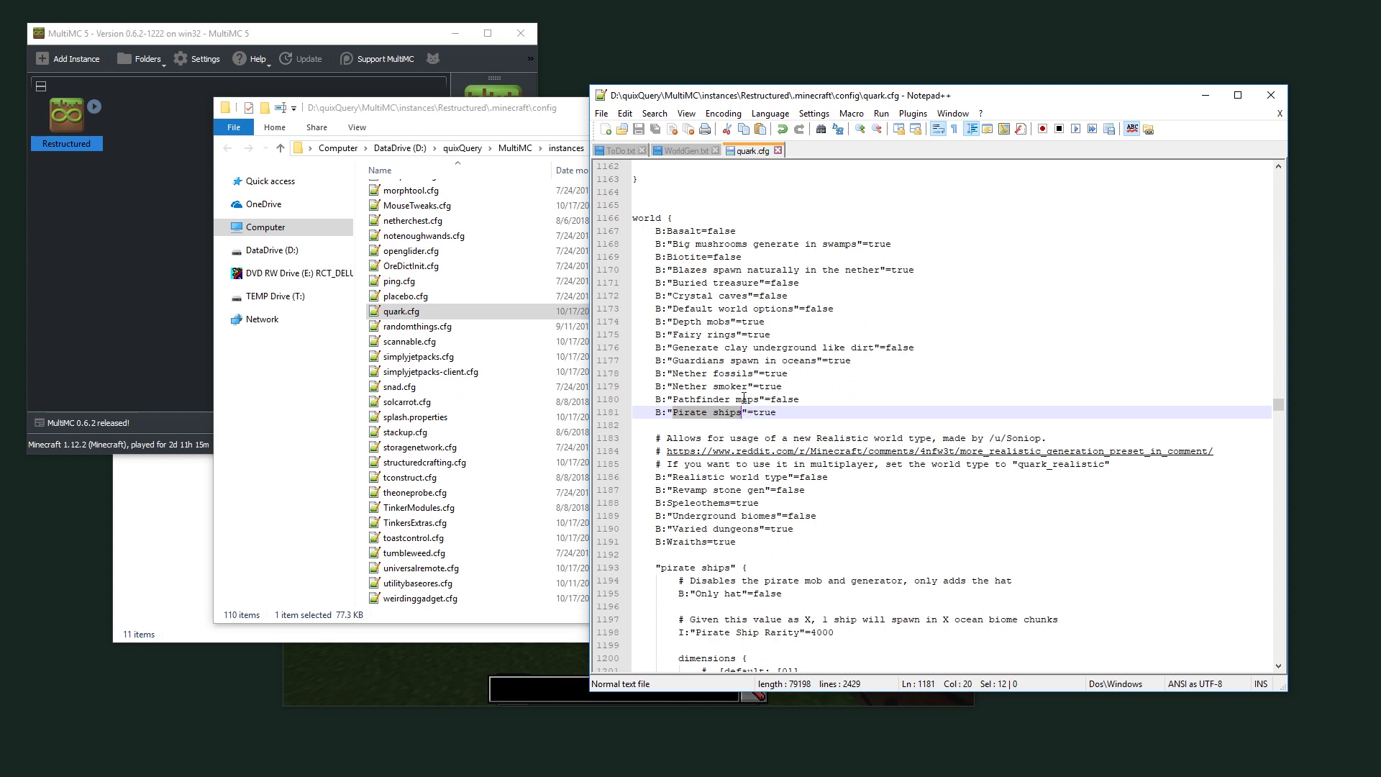
pyautogui.click(741, 402)
pyautogui.moveTo(679, 387); pyautogui.dragTo(748, 386)
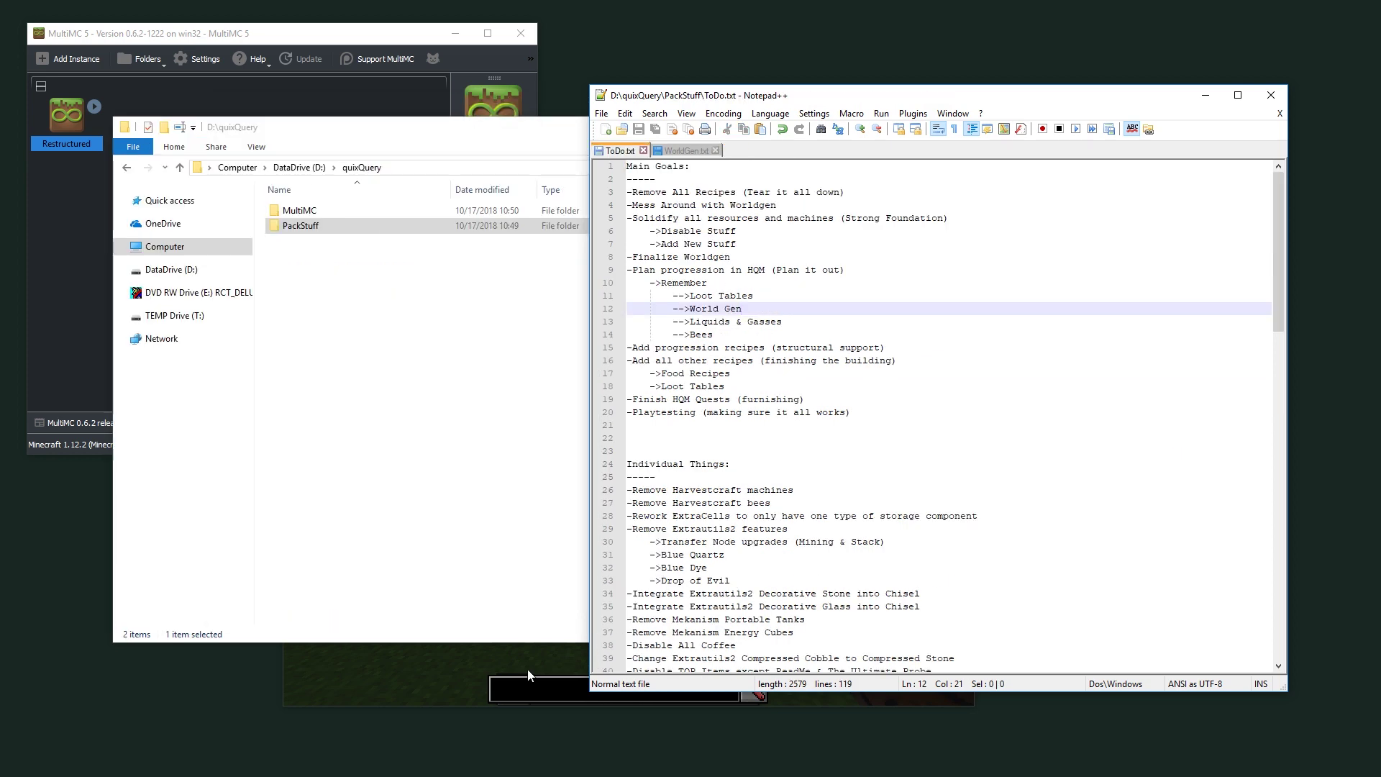
# Open CoreResources.xlsx from the PackStuff folder and view its Block sheet.
pyautogui.click(435, 286)
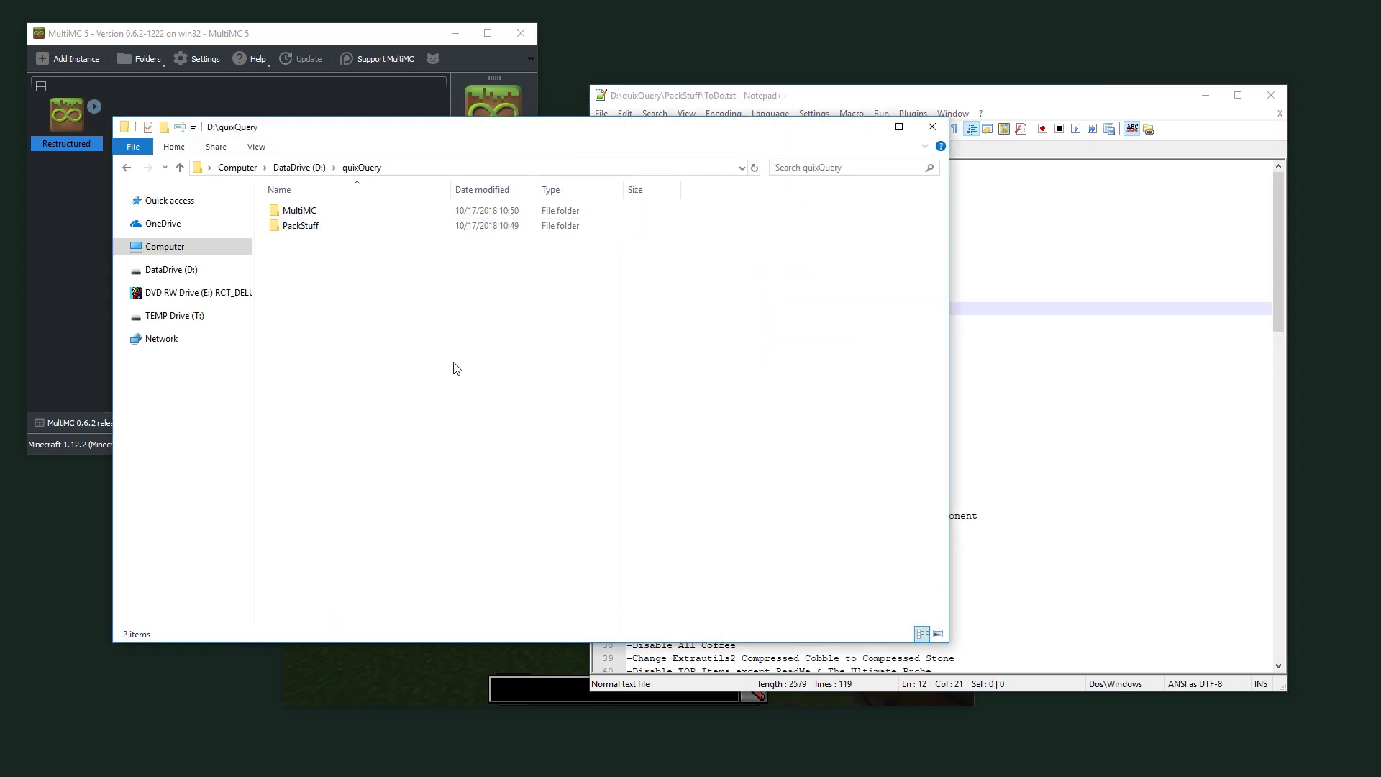
pyautogui.doubleClick(302, 225)
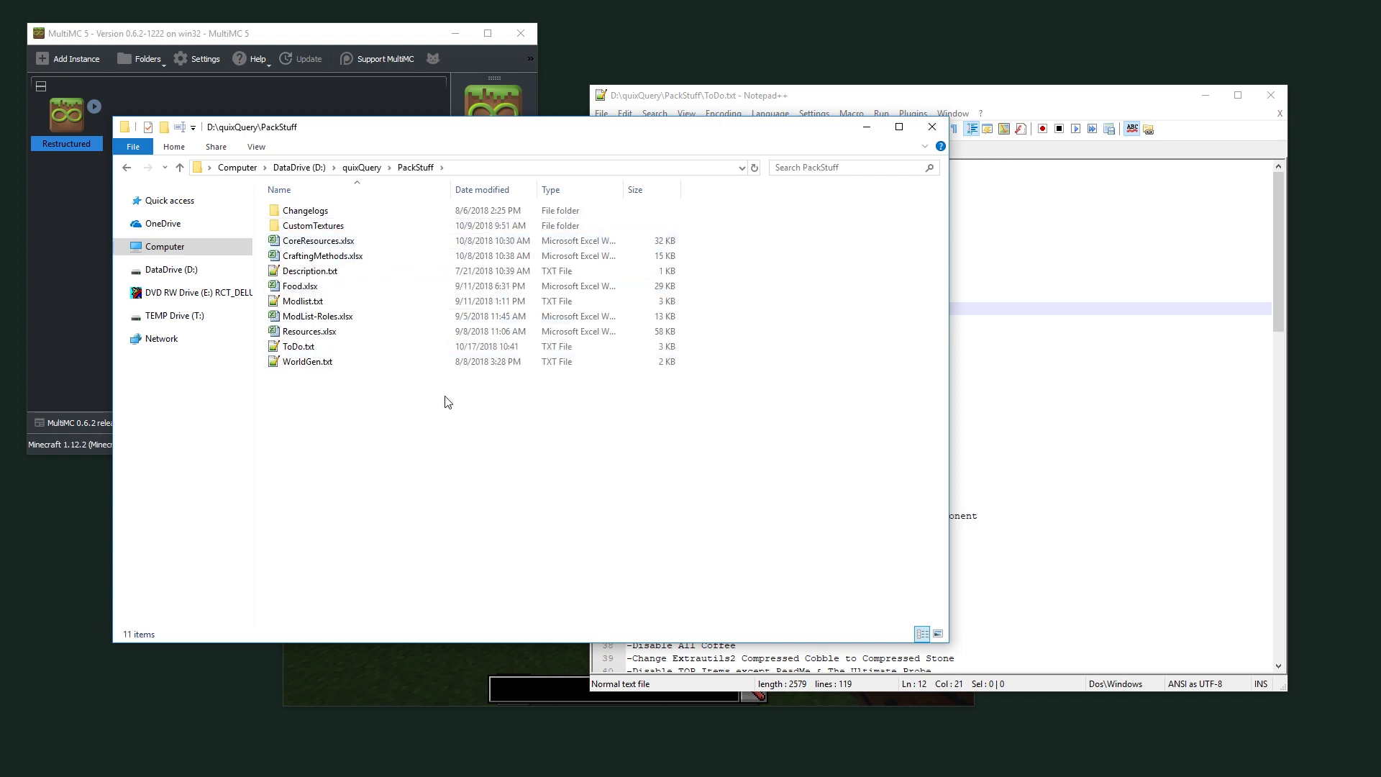
pyautogui.doubleClick(353, 243)
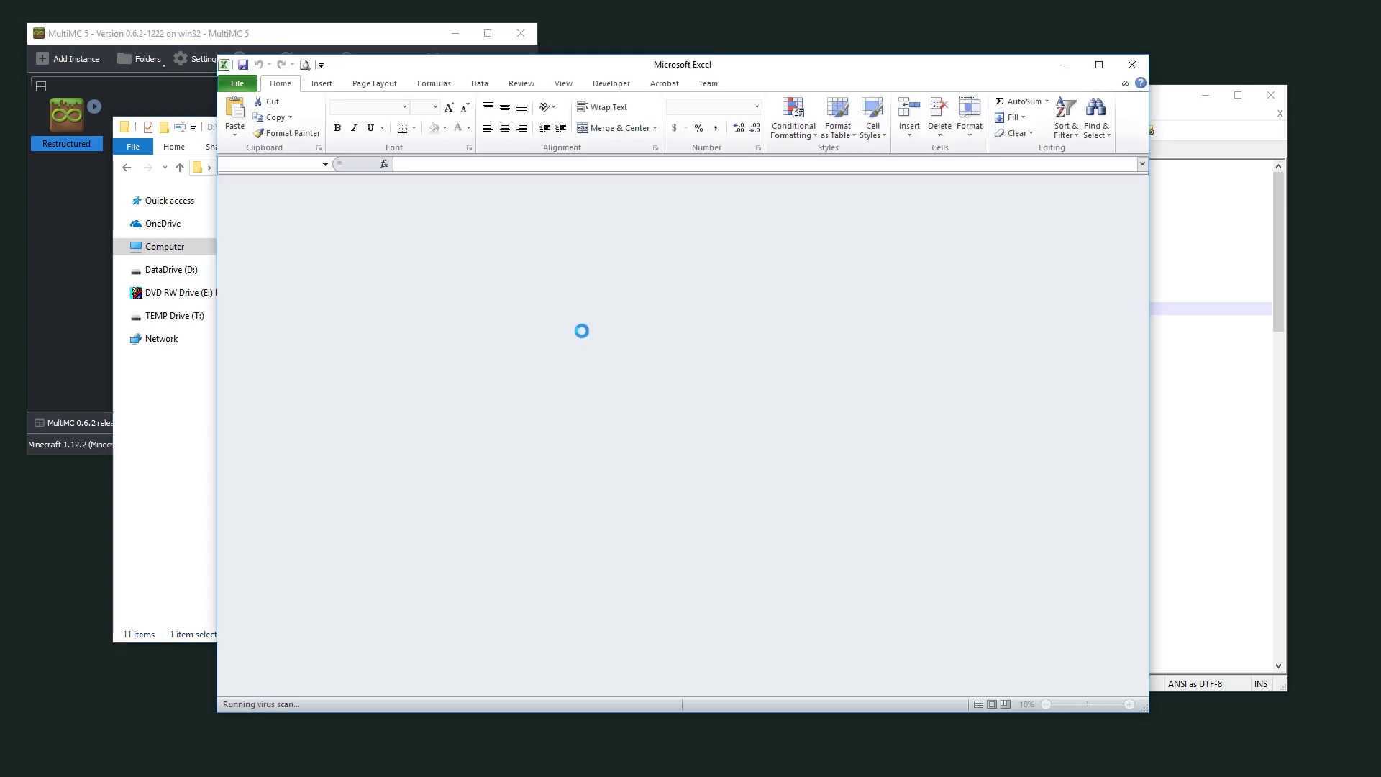
pyautogui.click(286, 690)
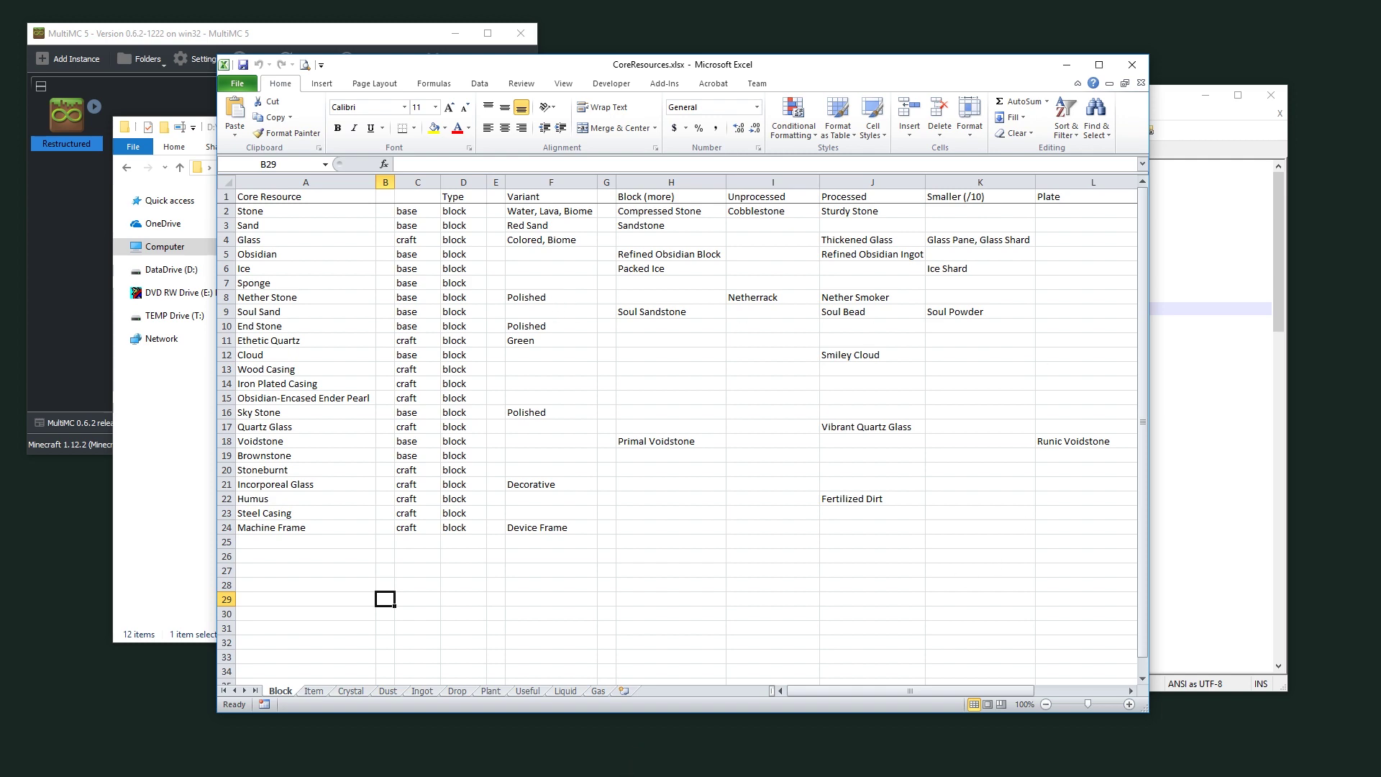
pyautogui.moveTo(712, 63); pyautogui.dragTo(629, 31)
# Compare the game with the Block sheet's columns F2 to K25, then switch to the Item sheet.
pyautogui.click(417, 685)
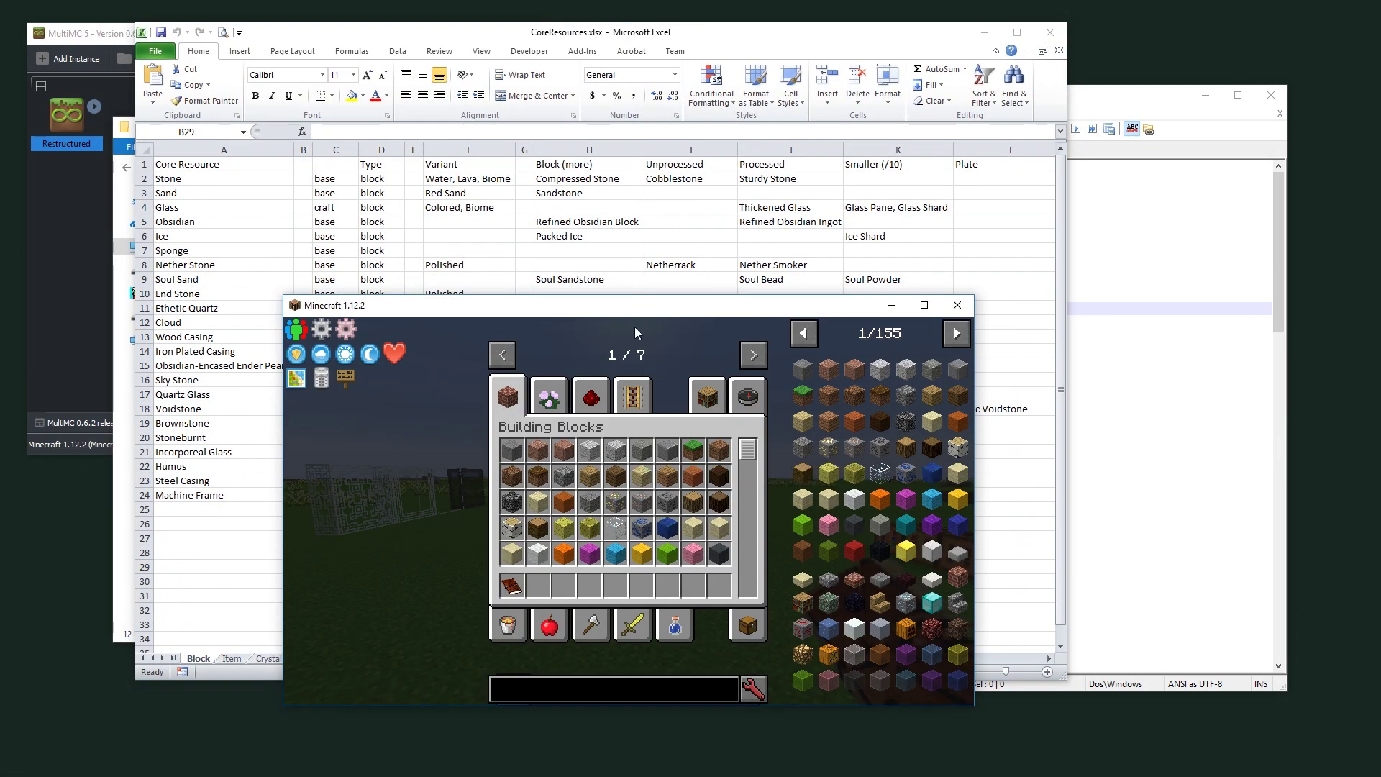
pyautogui.scroll(-9, 950, 337)
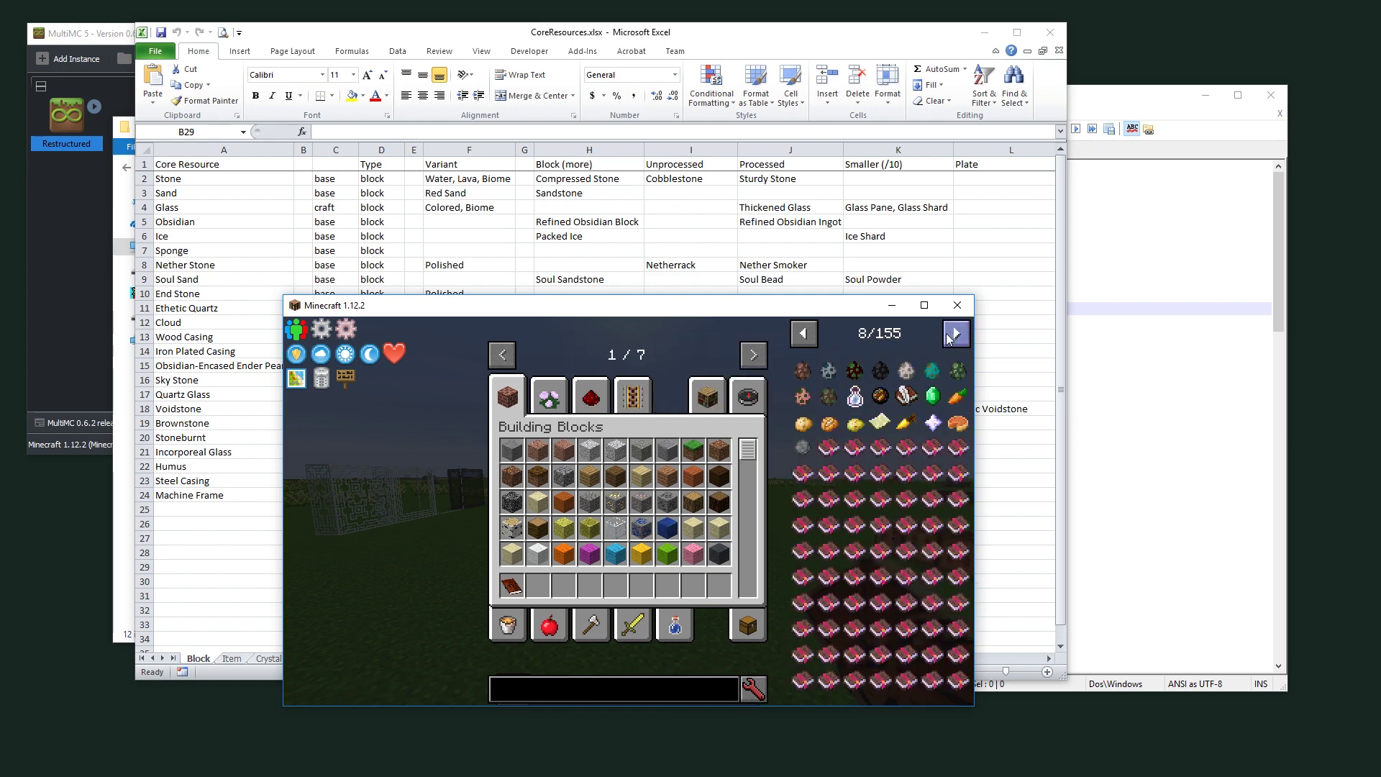
pyautogui.scroll(-11, 949, 336)
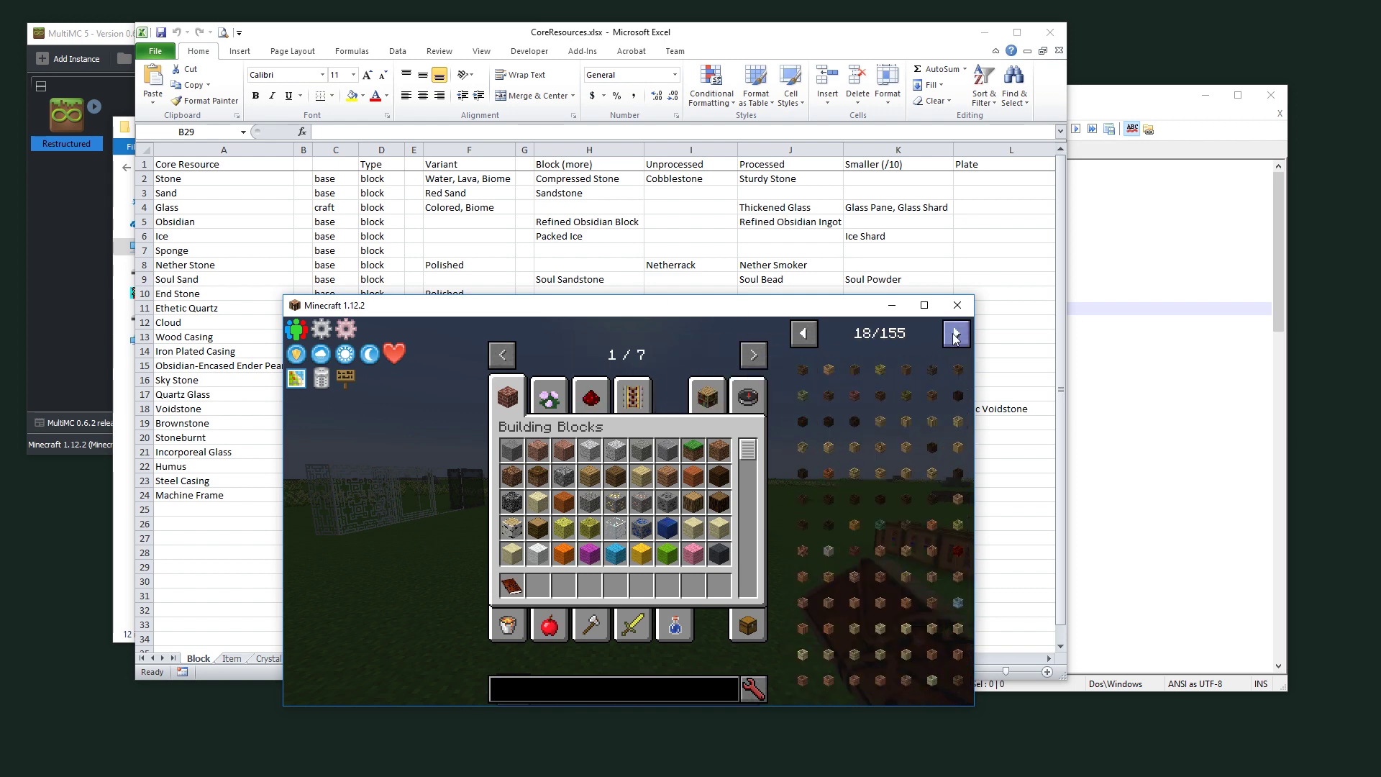
pyautogui.hotkey('alt', 'Tab')
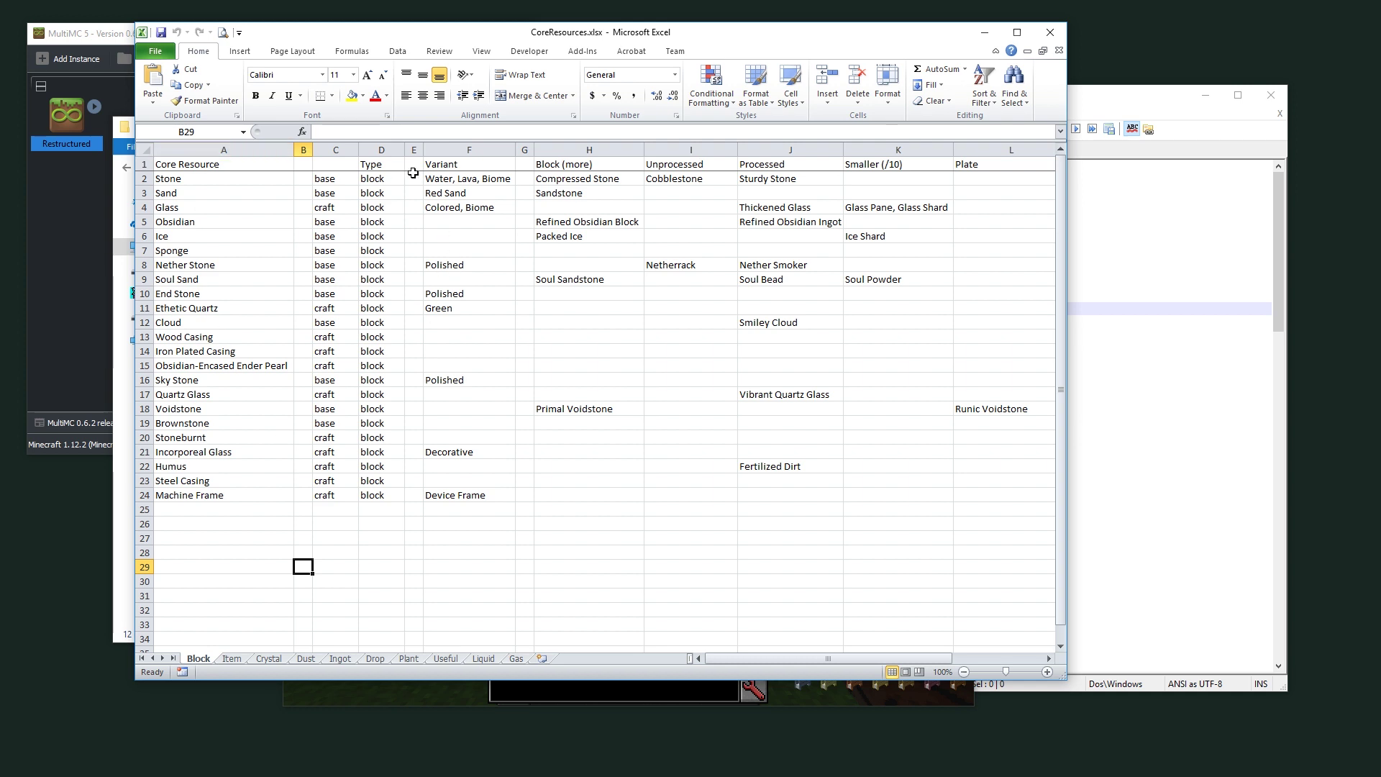
pyautogui.moveTo(440, 181); pyautogui.dragTo(945, 508)
pyautogui.click(974, 468)
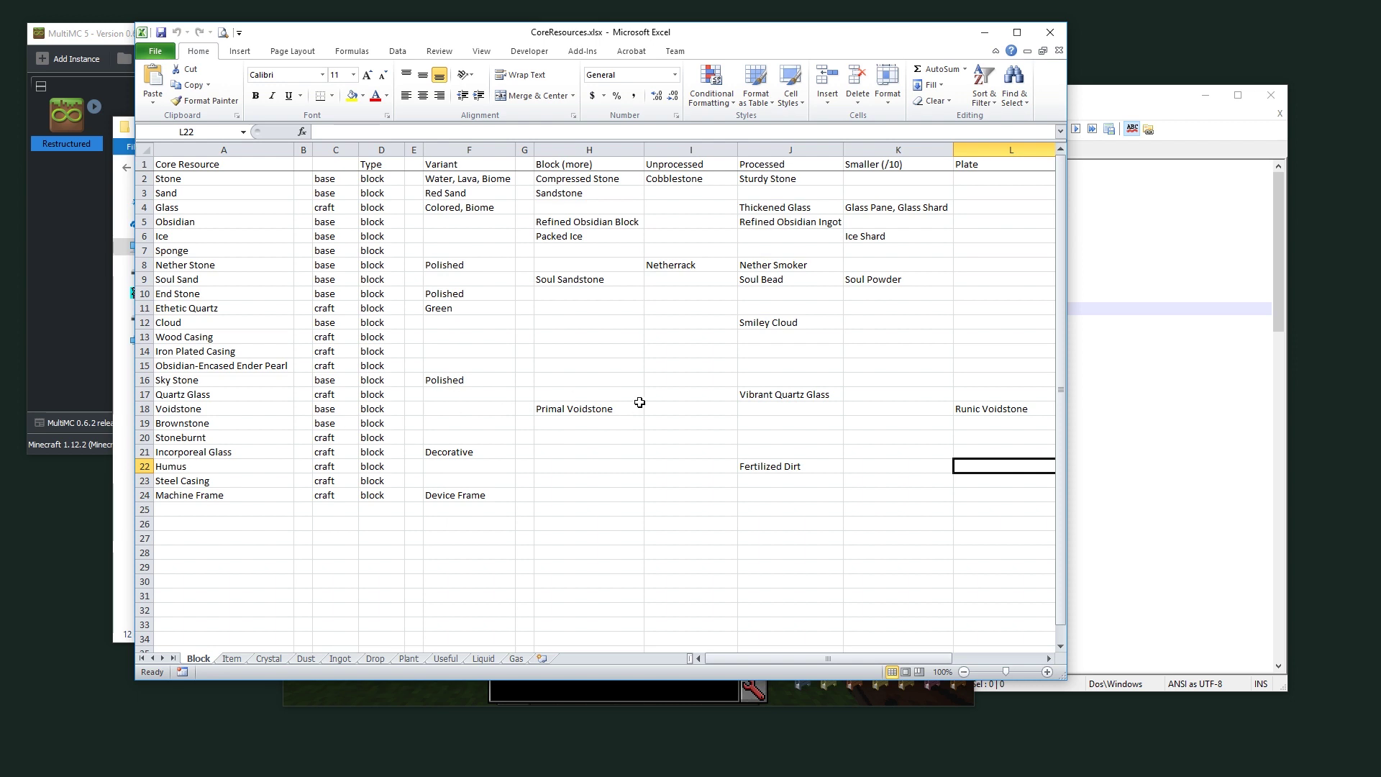
pyautogui.click(240, 658)
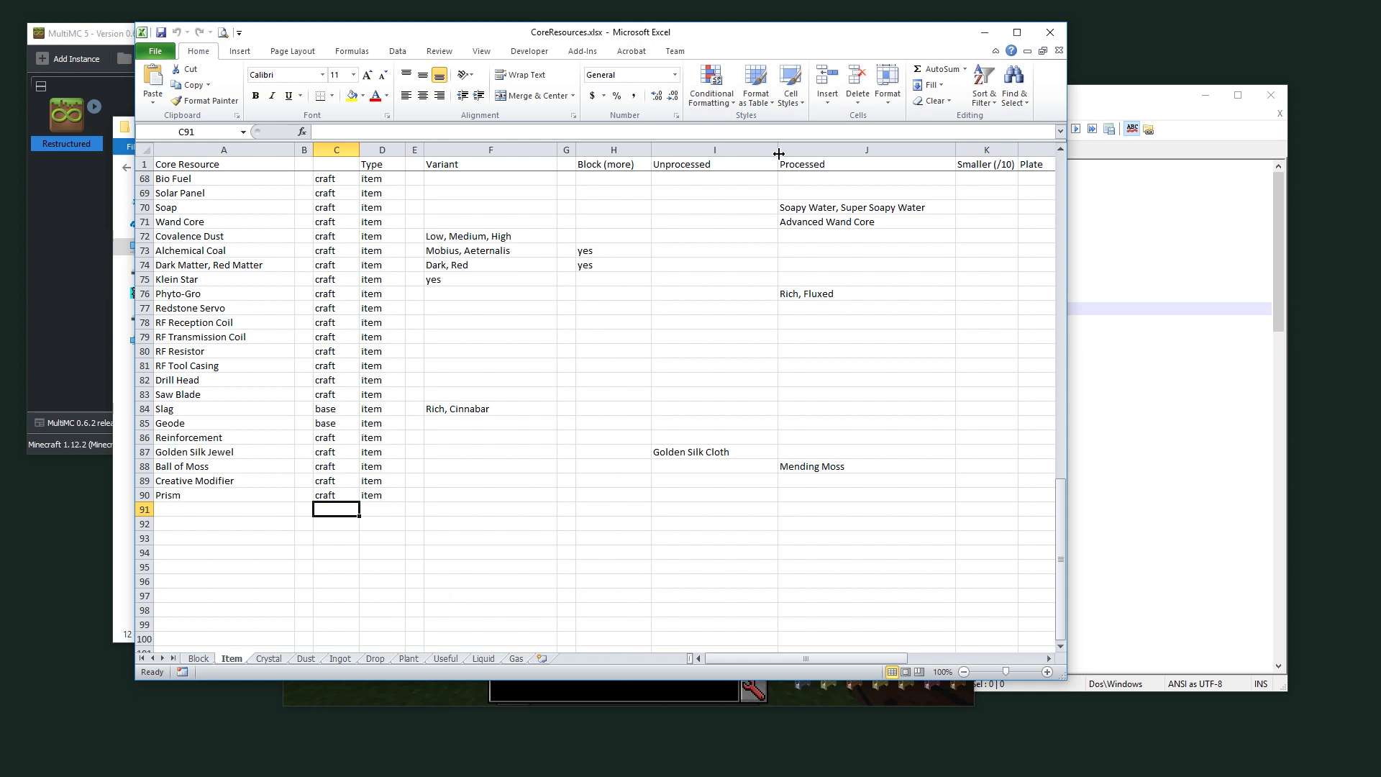
pyautogui.moveTo(901, 41); pyautogui.dragTo(946, 75)
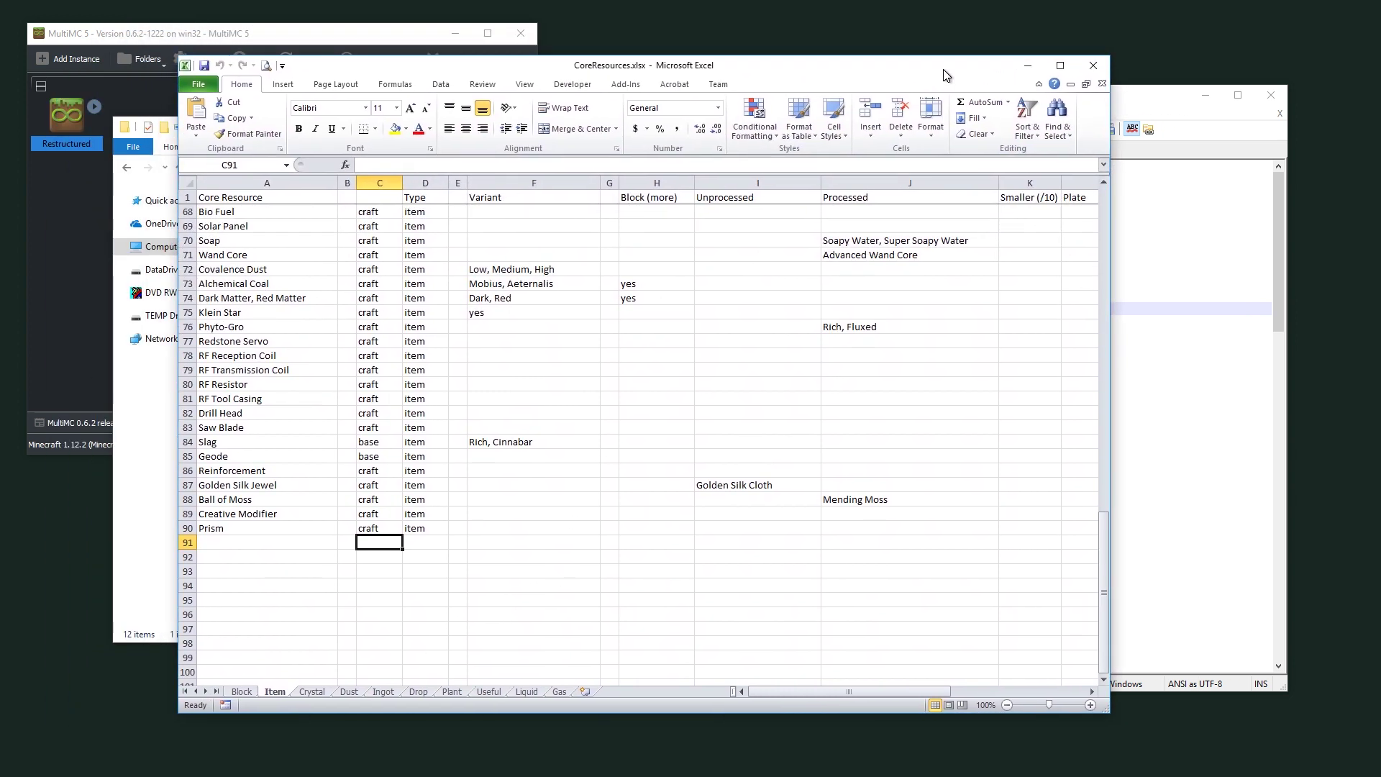
# Close CoreResources, bring up ToDo.txt, and review its Solidify all resources and Plan progression goals.
pyautogui.click(1101, 69)
pyautogui.click(786, 247)
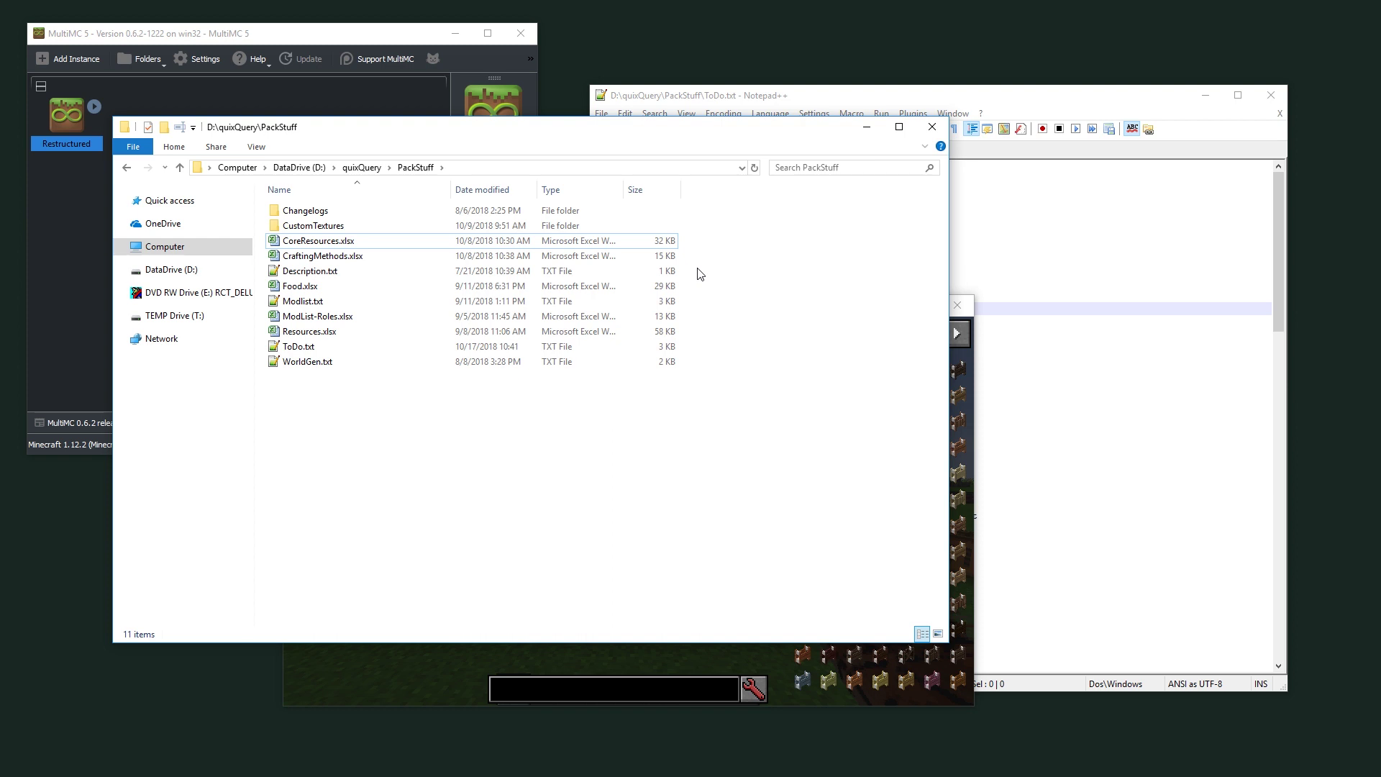
pyautogui.click(1125, 279)
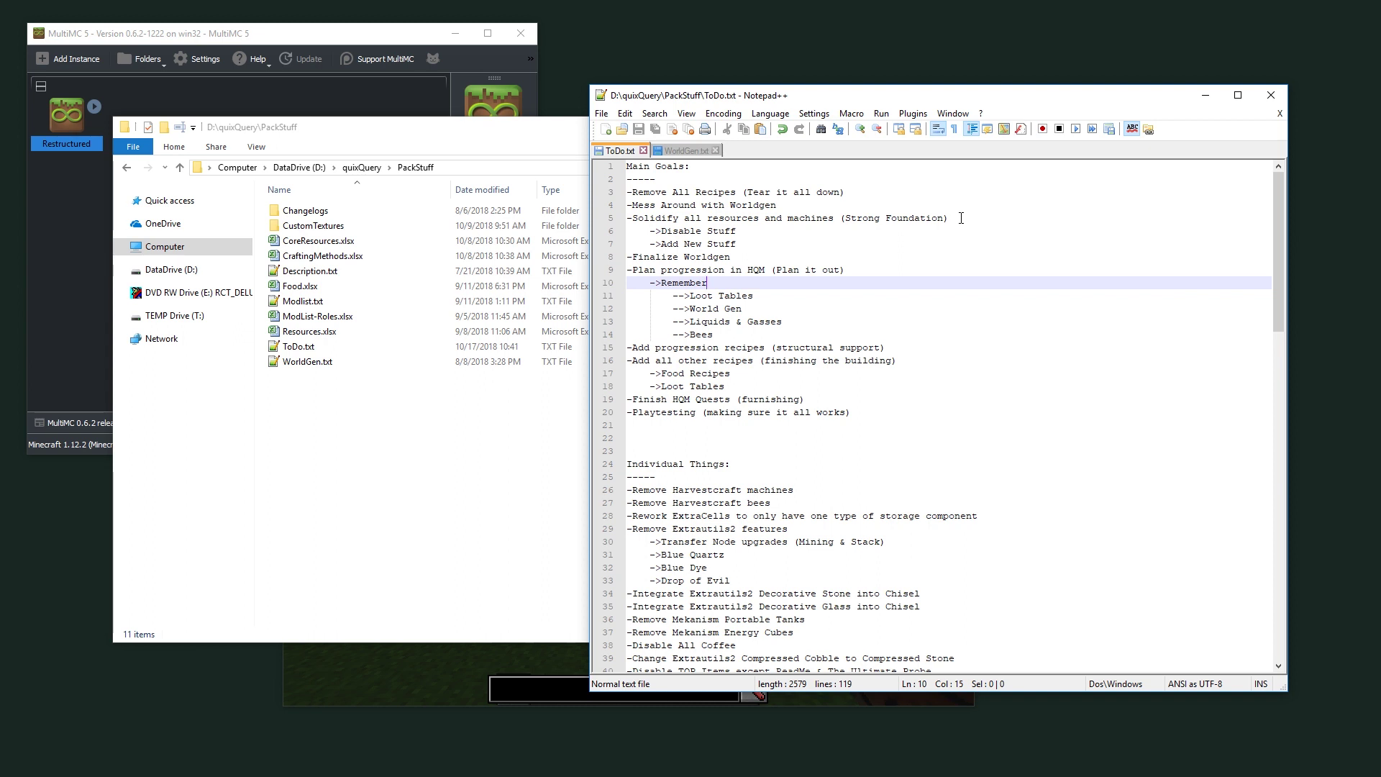
pyautogui.moveTo(678, 211); pyautogui.dragTo(748, 208)
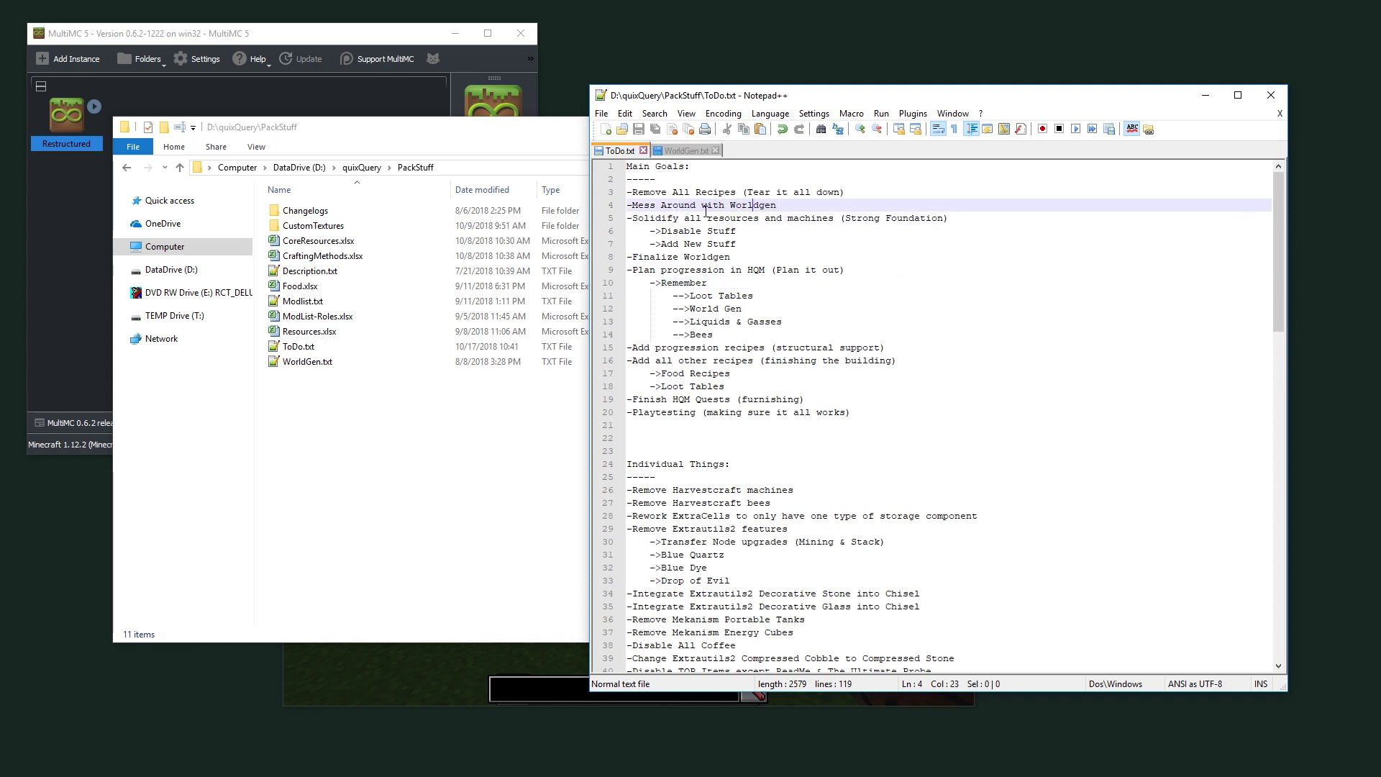
pyautogui.moveTo(661, 218); pyautogui.dragTo(820, 220)
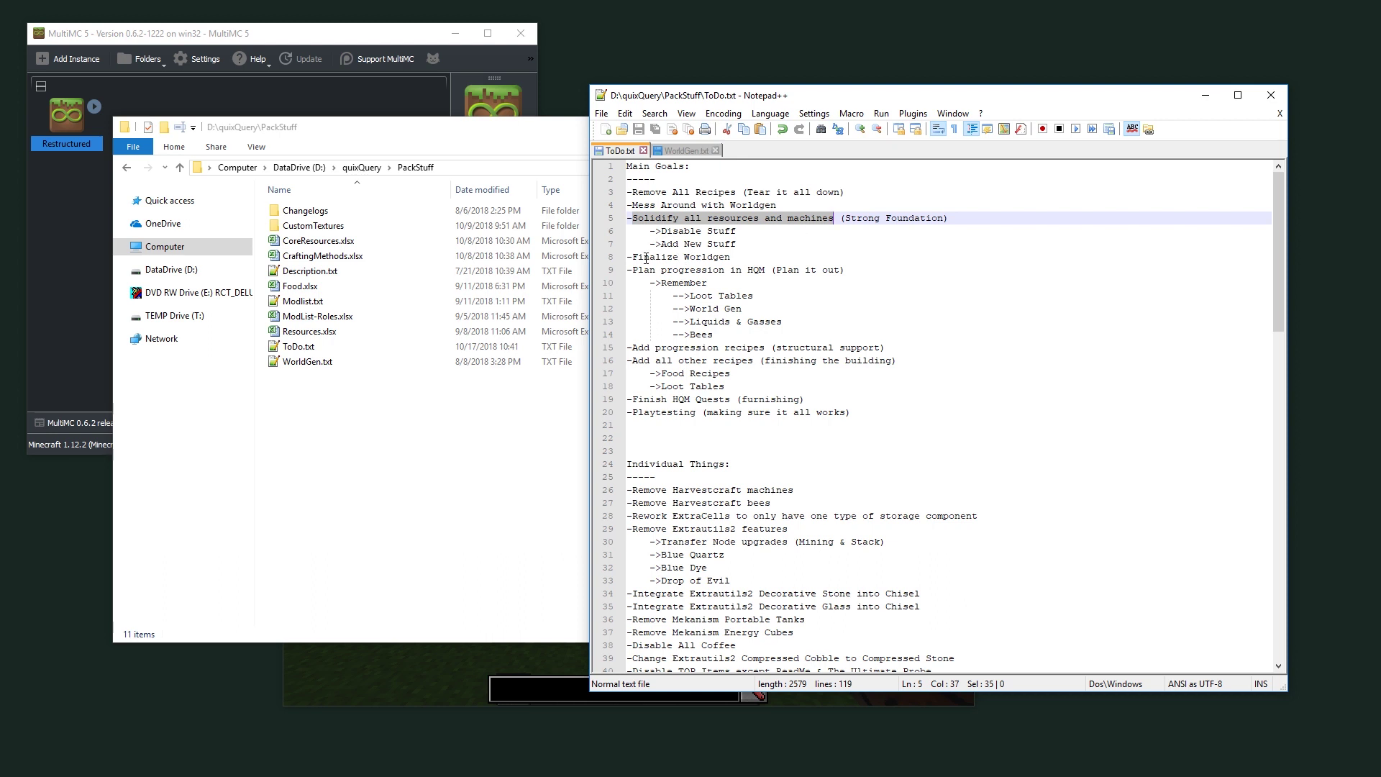
pyautogui.click(645, 257)
pyautogui.moveTo(644, 269); pyautogui.dragTo(753, 269)
pyautogui.click(757, 269)
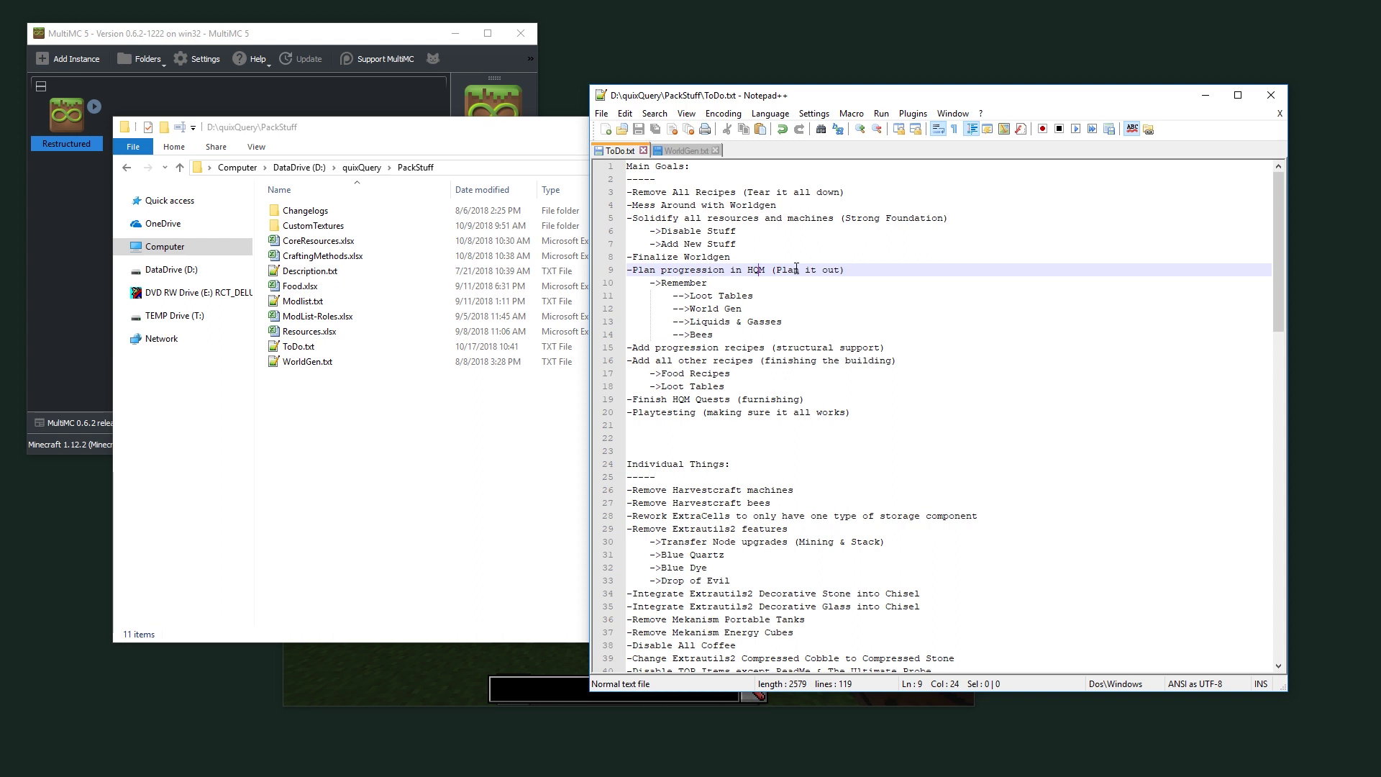
# Read the remaining Main Goals: progression recipes, other recipes, Loot Tables and Finish HQM Quests.
pyautogui.moveTo(638, 348); pyautogui.dragTo(828, 345)
pyautogui.click(830, 347)
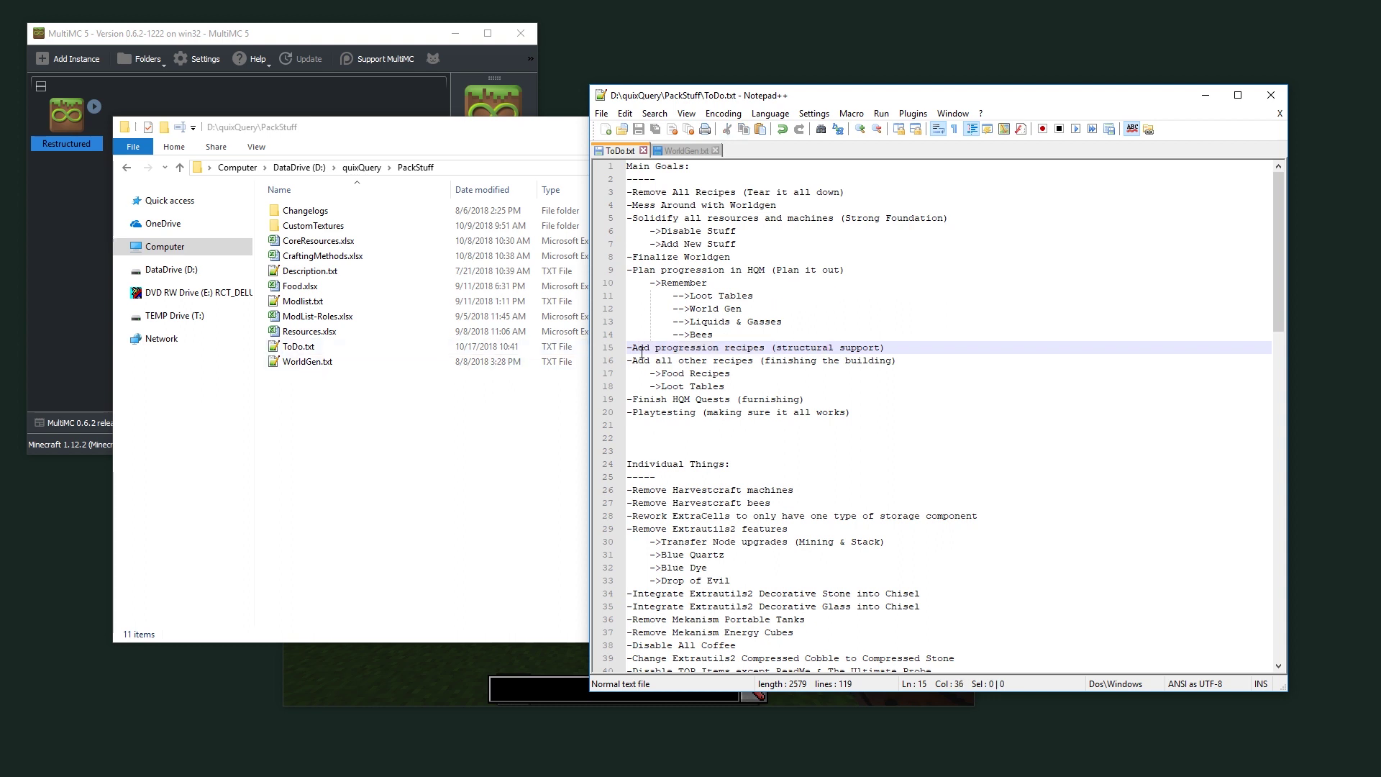
pyautogui.moveTo(637, 350); pyautogui.dragTo(873, 347)
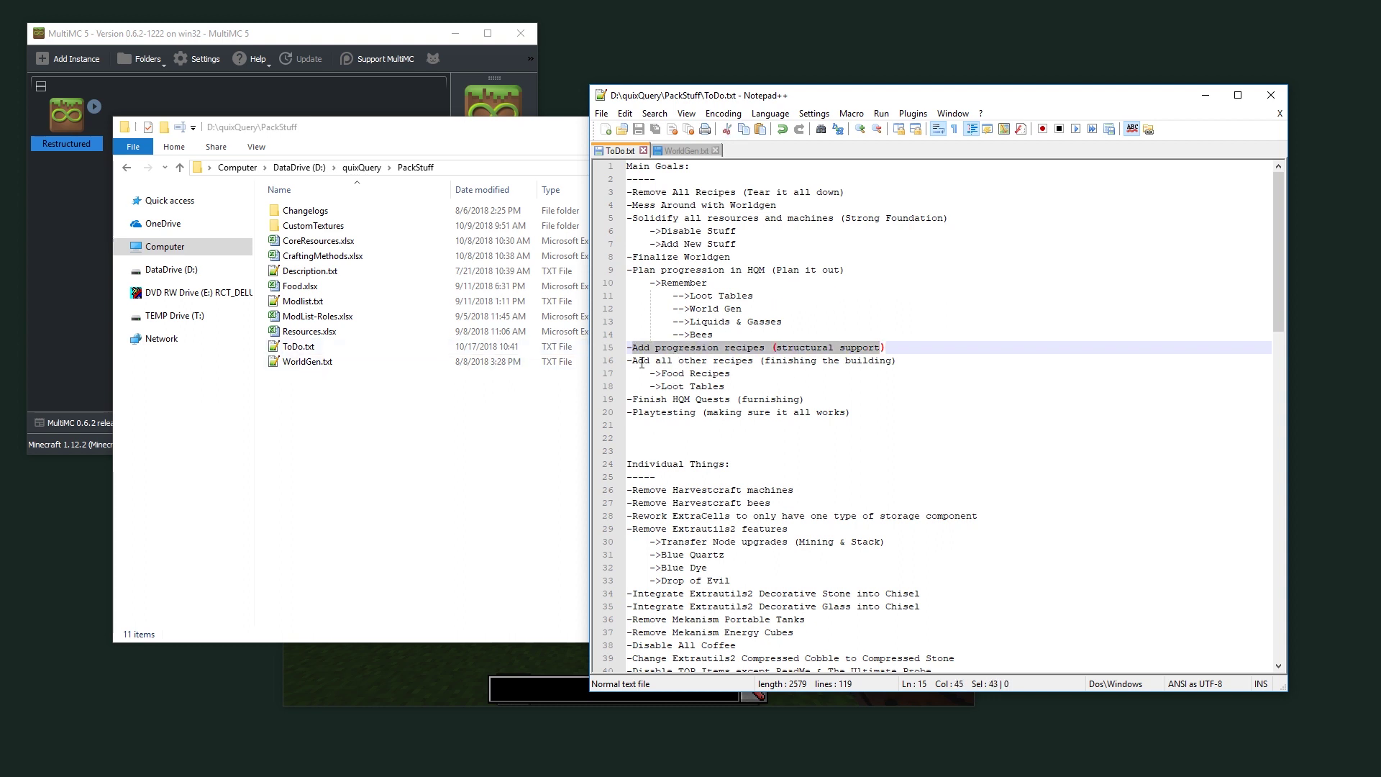
pyautogui.moveTo(640, 362); pyautogui.dragTo(743, 352)
pyautogui.click(675, 379)
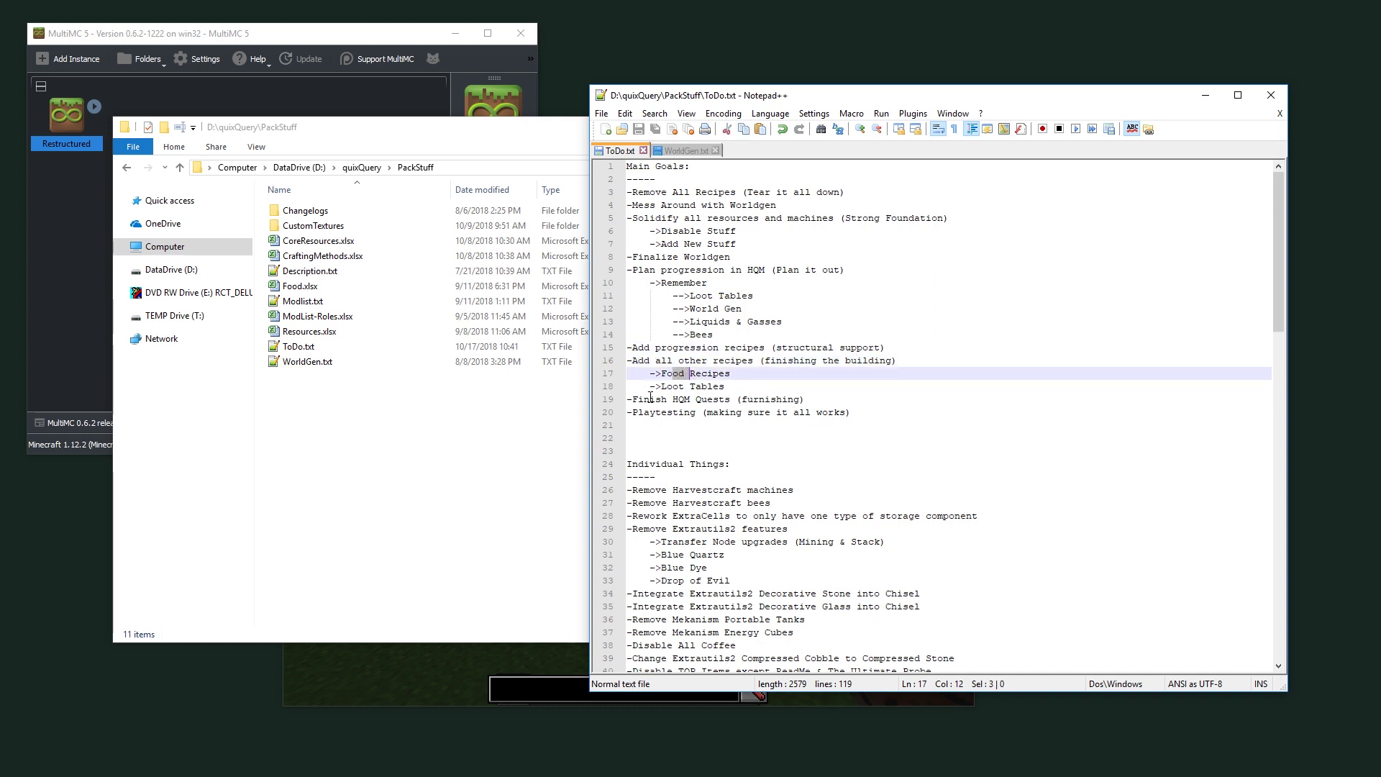
pyautogui.moveTo(673, 399); pyautogui.dragTo(692, 388)
pyautogui.click(689, 399)
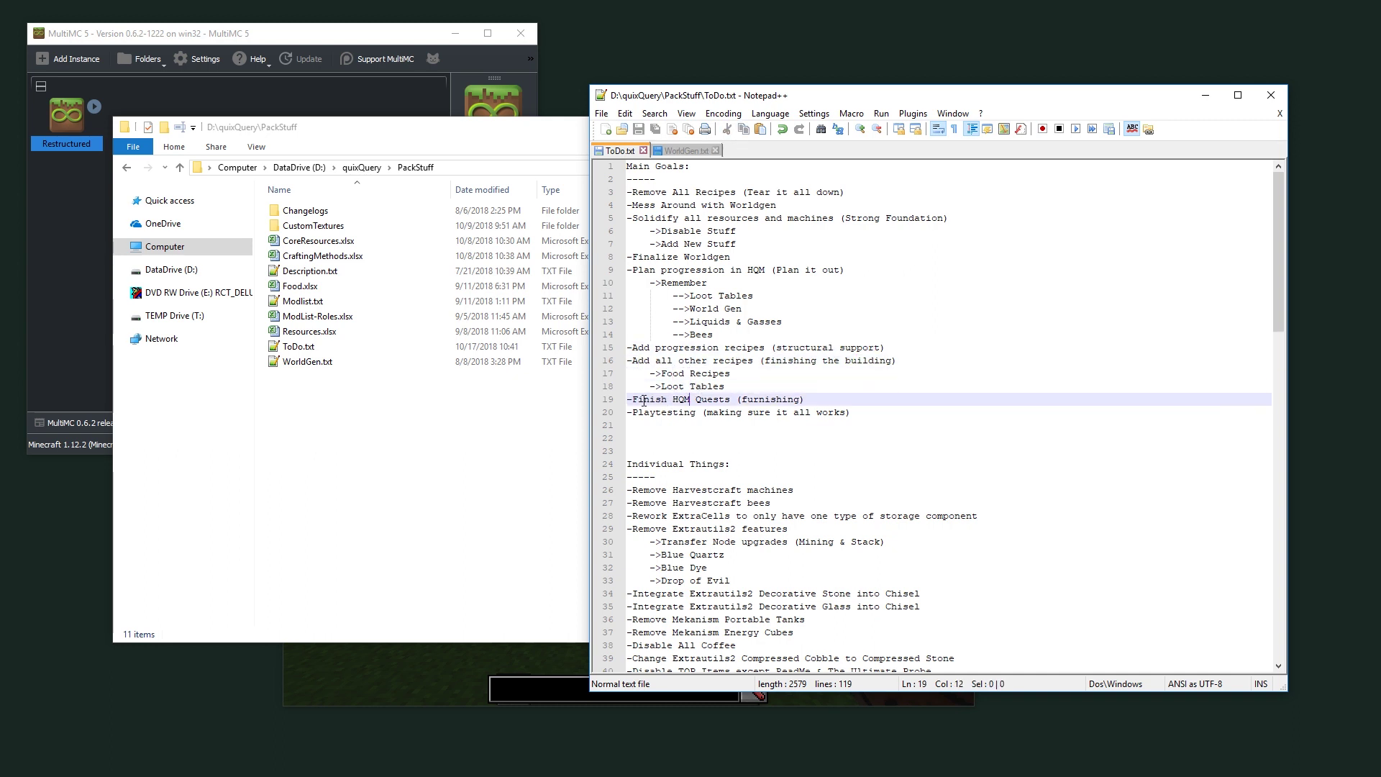
pyautogui.moveTo(645, 400); pyautogui.dragTo(834, 416)
pyautogui.click(834, 416)
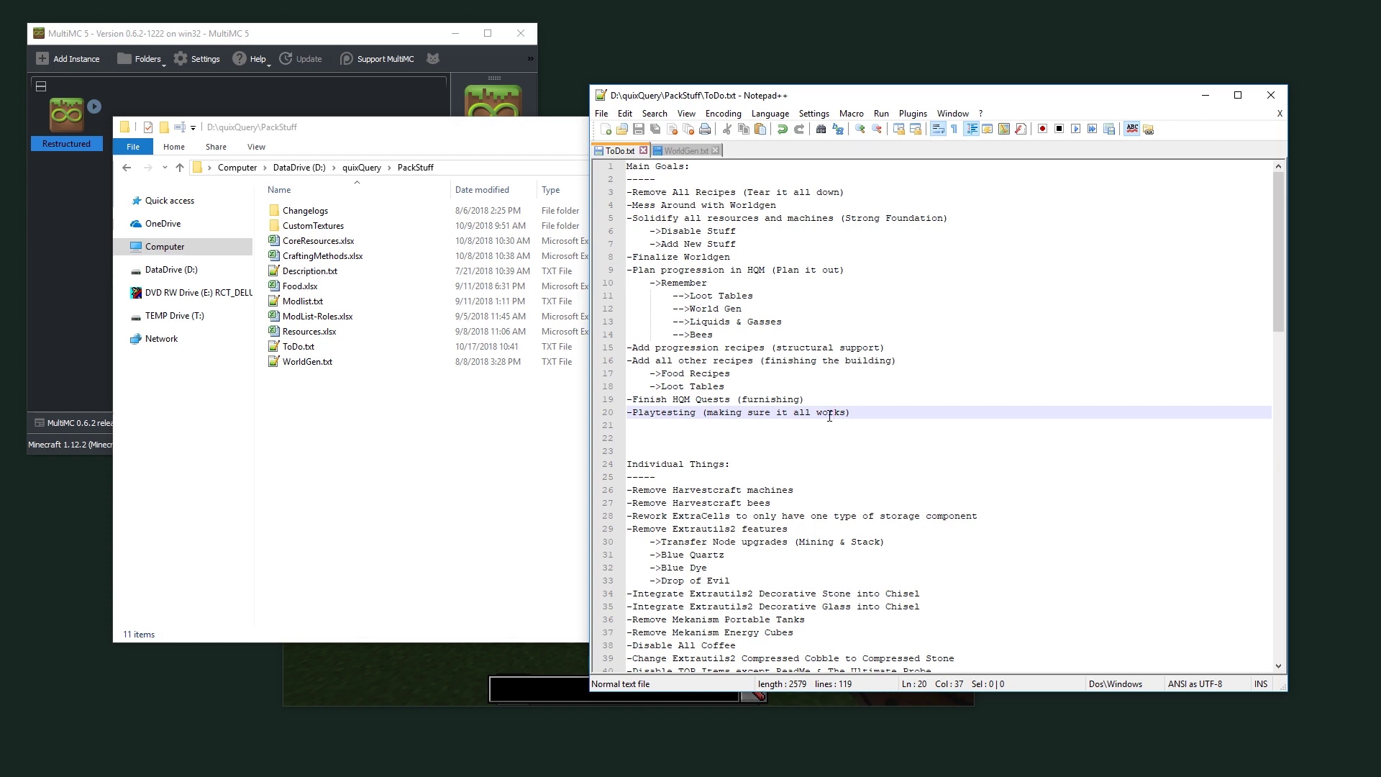
pyautogui.scroll(-8, 829, 416)
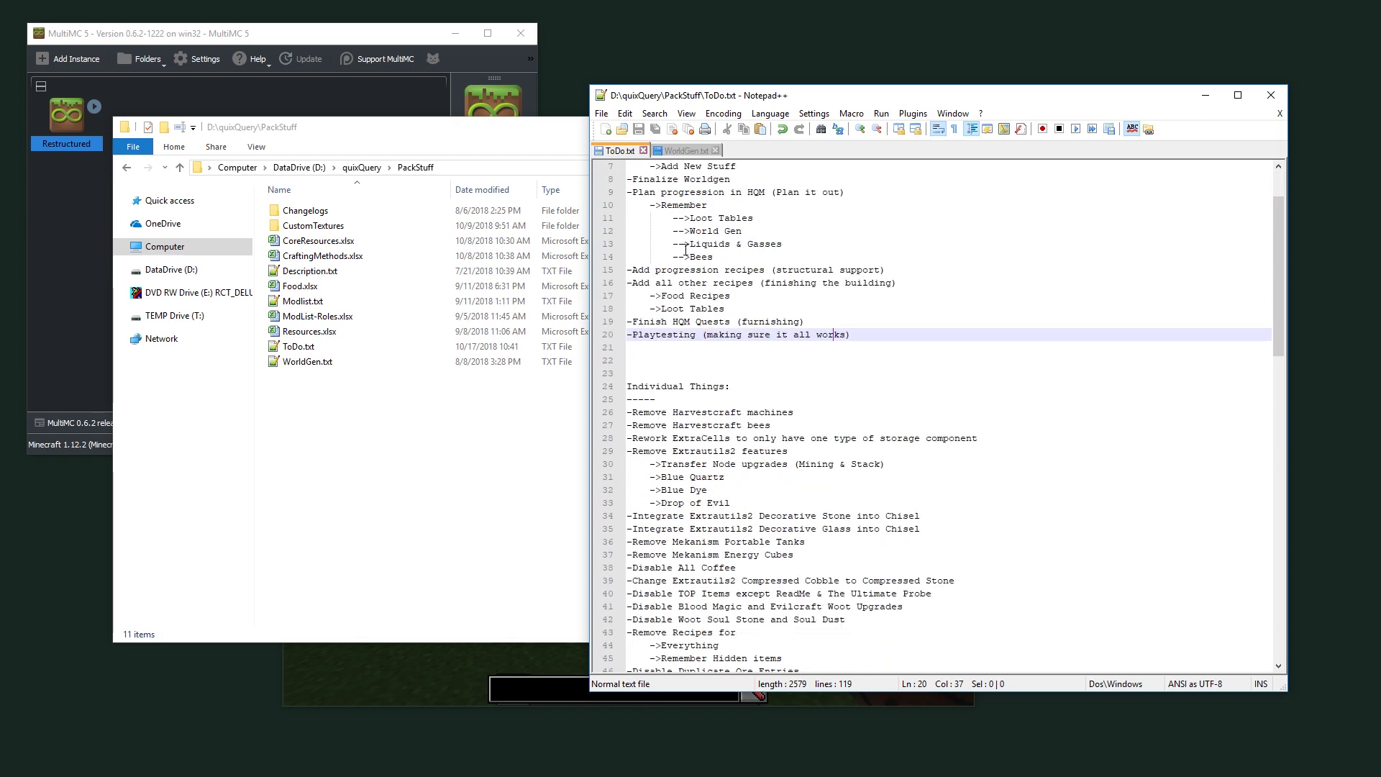
pyautogui.scroll(-19, 702, 230)
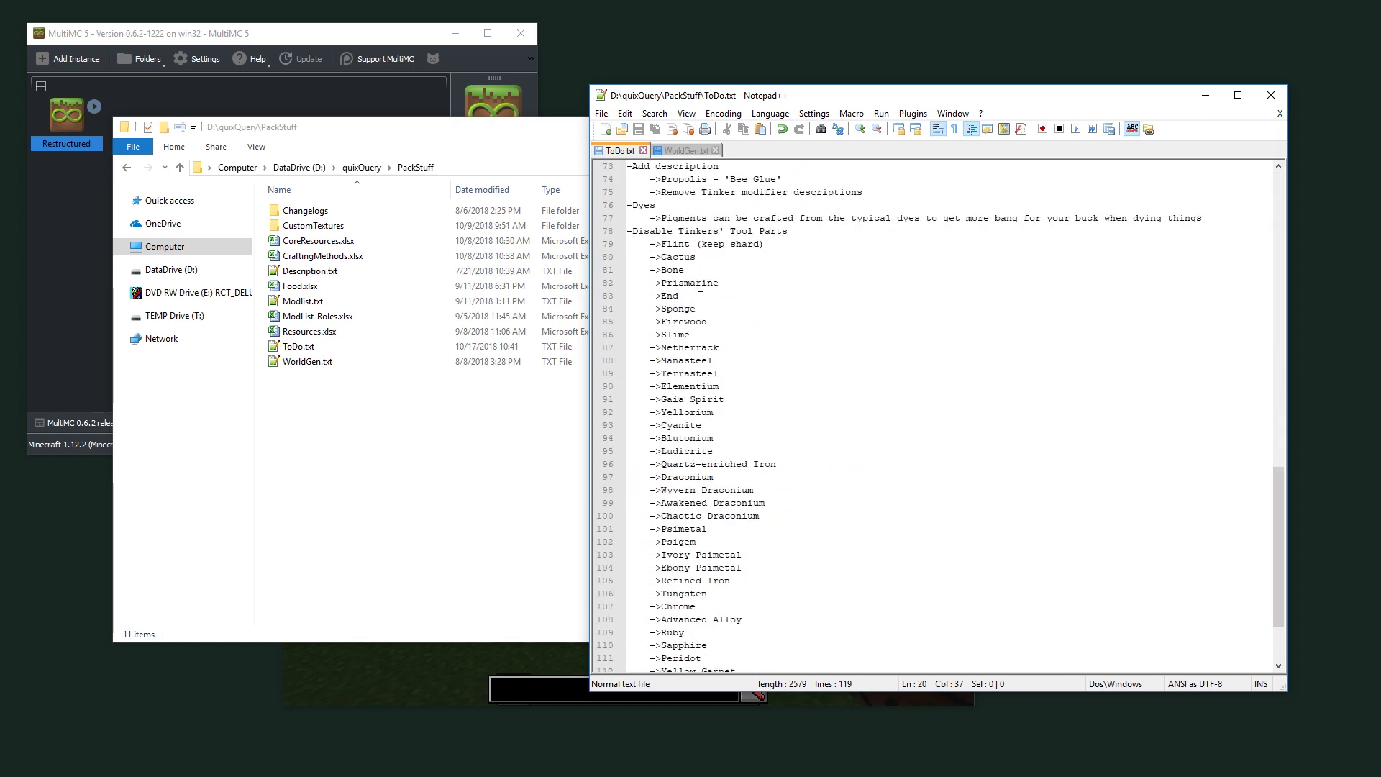
pyautogui.scroll(20, 952, 294)
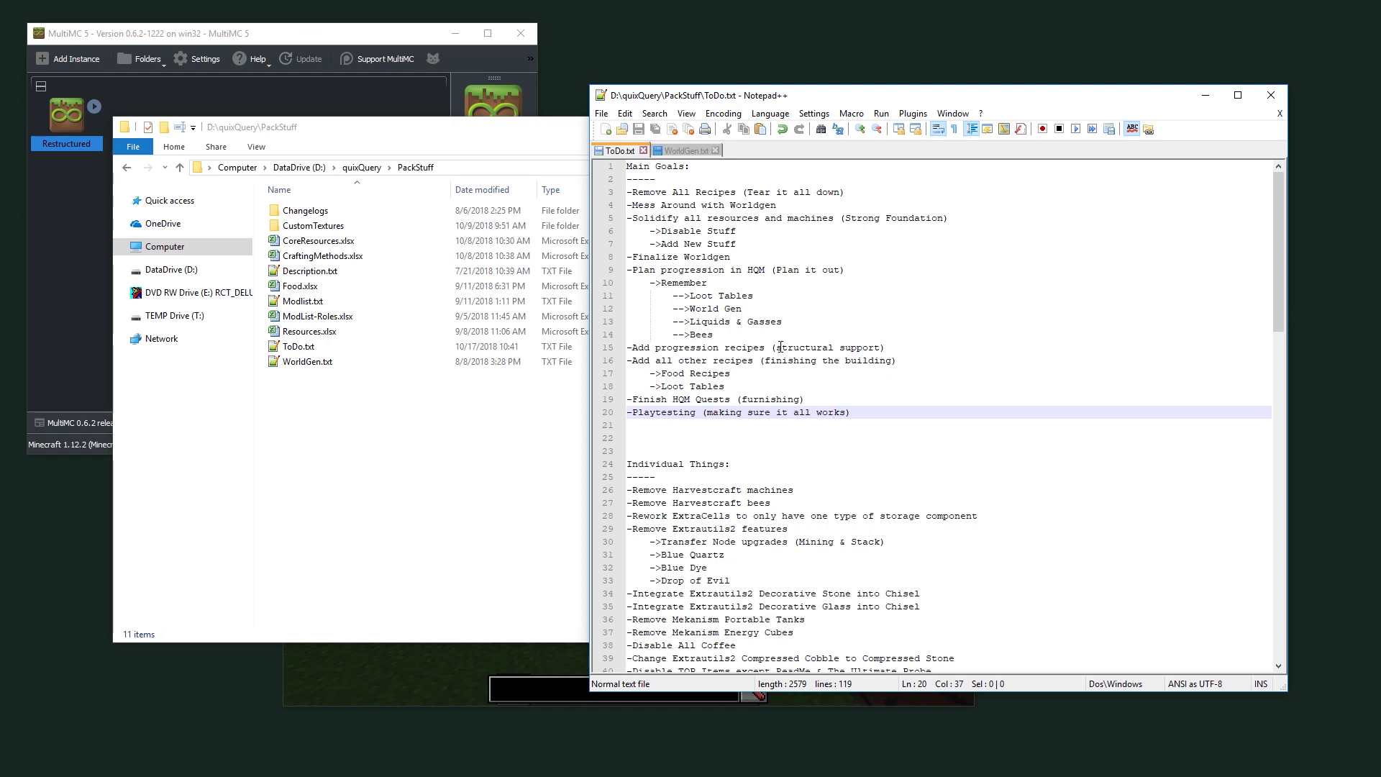
# In Minecraft, page the JEI item list forward, then back to page 54 of 155.
pyautogui.hotkey('alt', 'Tab')
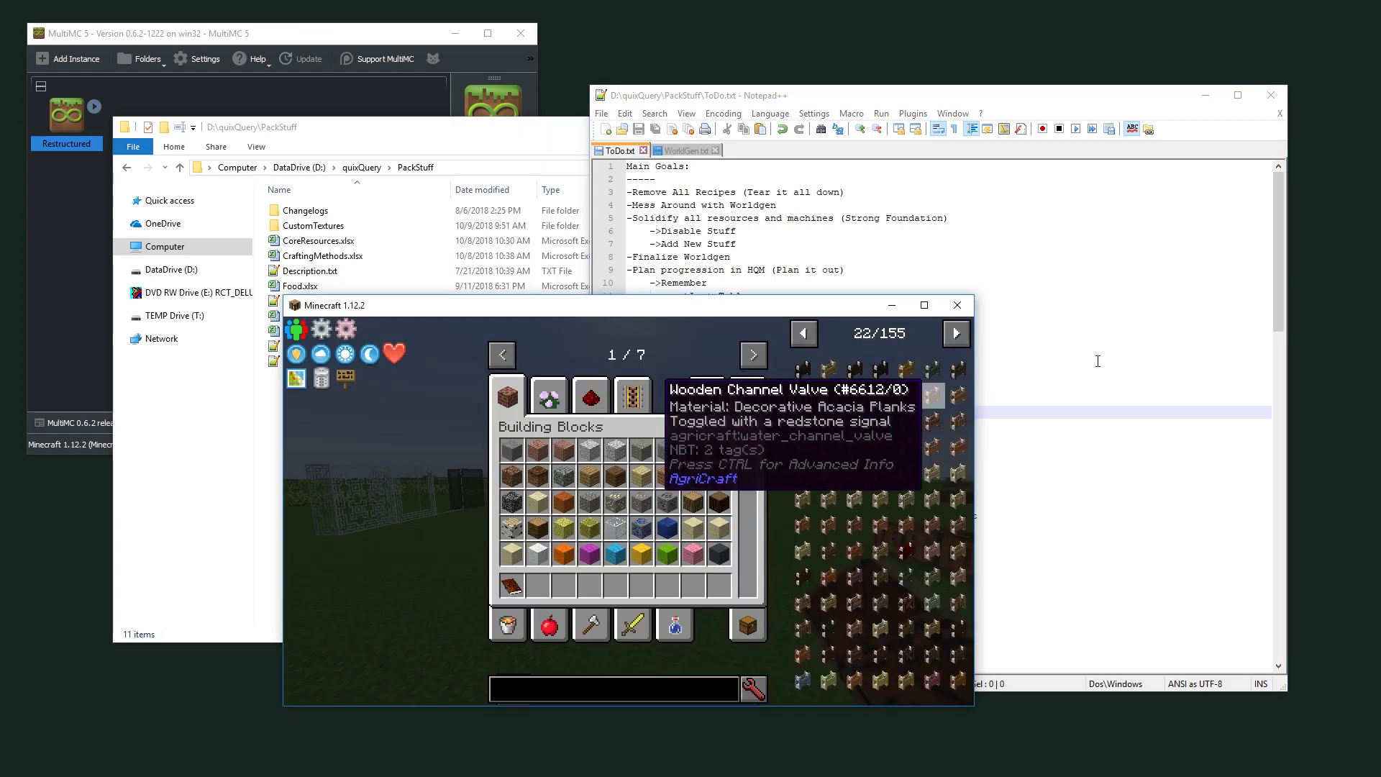
pyautogui.click(956, 334)
pyautogui.click(957, 335)
pyautogui.click(956, 334)
pyautogui.click(957, 334)
pyautogui.click(957, 334)
pyautogui.click(956, 334)
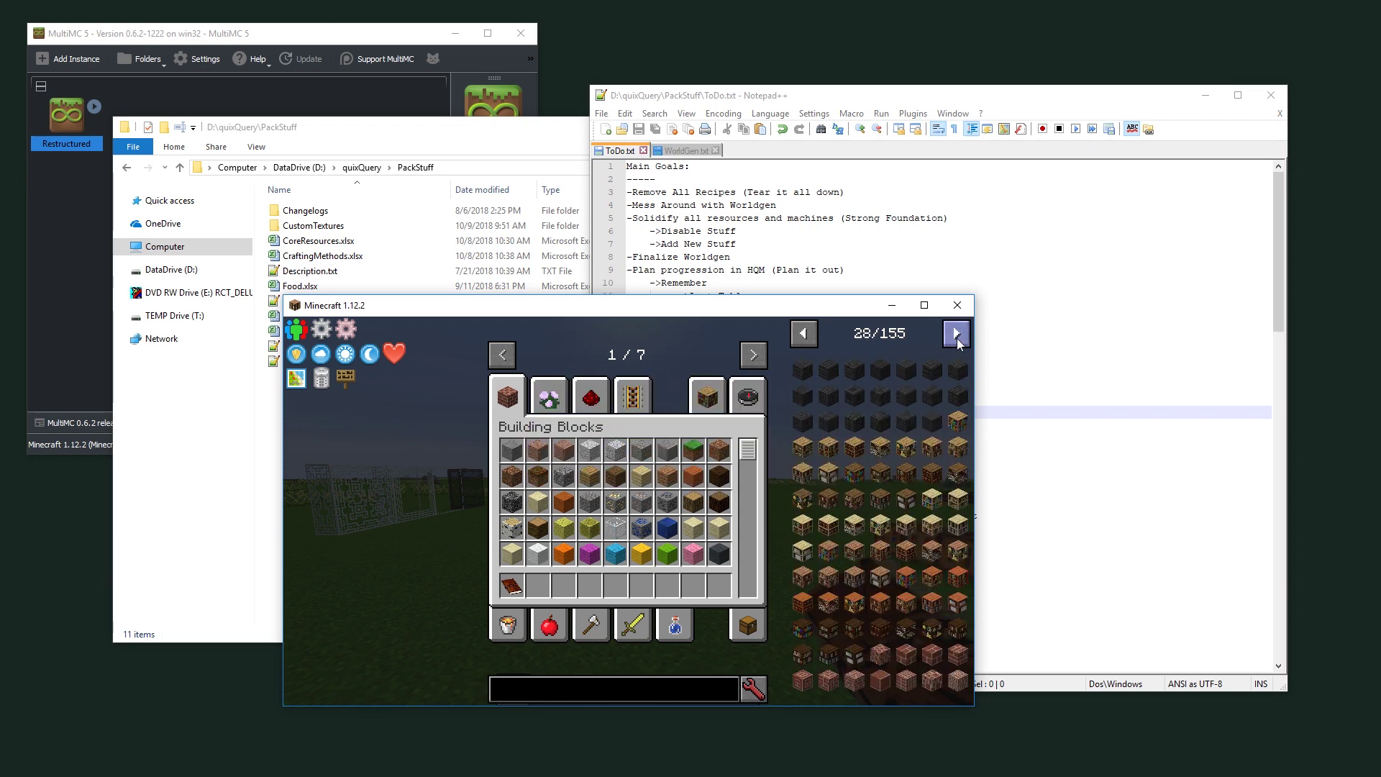
pyautogui.click(957, 334)
pyautogui.click(956, 334)
pyautogui.click(956, 334)
pyautogui.click(957, 334)
pyautogui.click(956, 334)
pyautogui.click(956, 334)
pyautogui.click(956, 334)
pyautogui.click(956, 334)
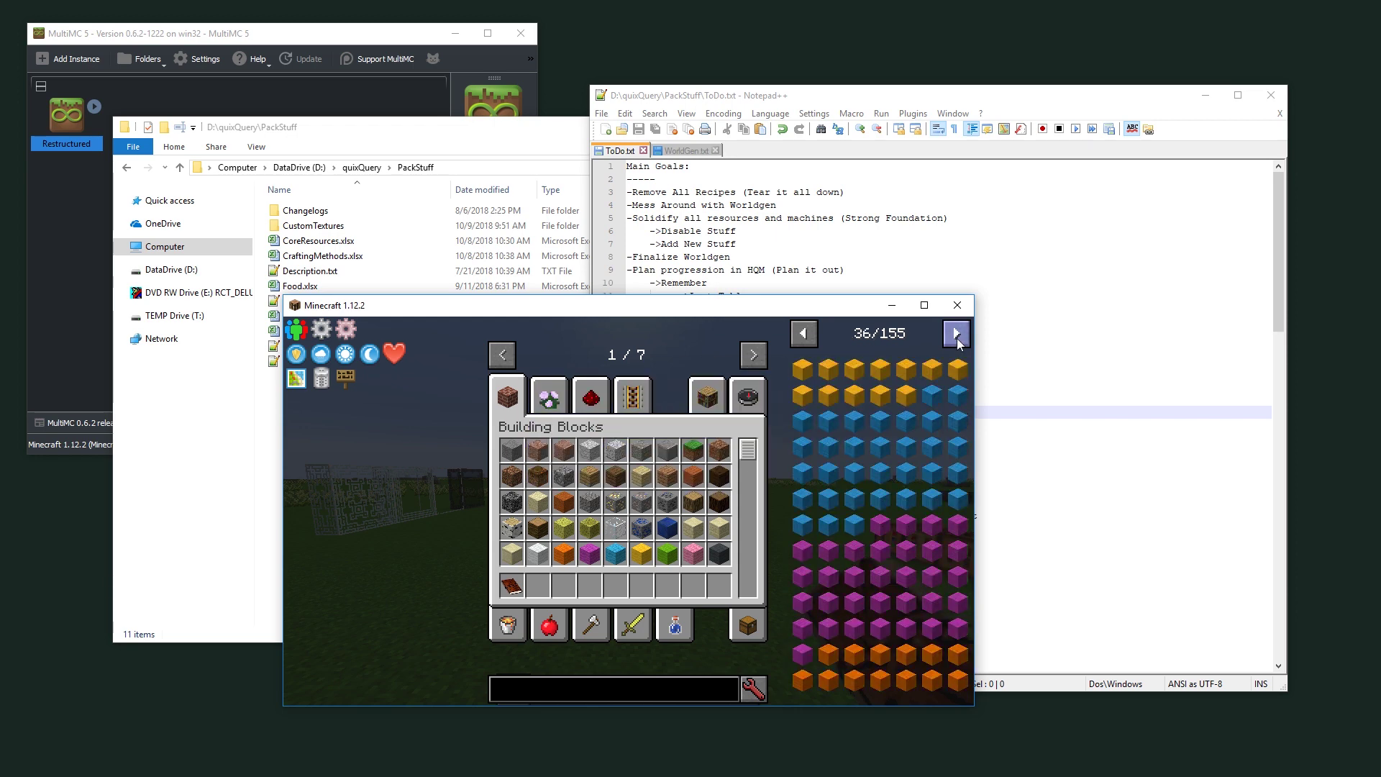
pyautogui.click(956, 334)
pyautogui.click(956, 334)
pyautogui.click(957, 334)
pyautogui.click(957, 334)
pyautogui.click(957, 335)
pyautogui.click(956, 334)
pyautogui.click(957, 334)
pyautogui.click(956, 334)
pyautogui.click(956, 334)
pyautogui.click(956, 335)
pyautogui.click(956, 334)
pyautogui.click(956, 335)
pyautogui.click(956, 335)
pyautogui.click(956, 334)
pyautogui.click(956, 335)
pyautogui.click(957, 334)
pyautogui.click(957, 335)
pyautogui.click(957, 335)
pyautogui.click(957, 334)
pyautogui.click(814, 342)
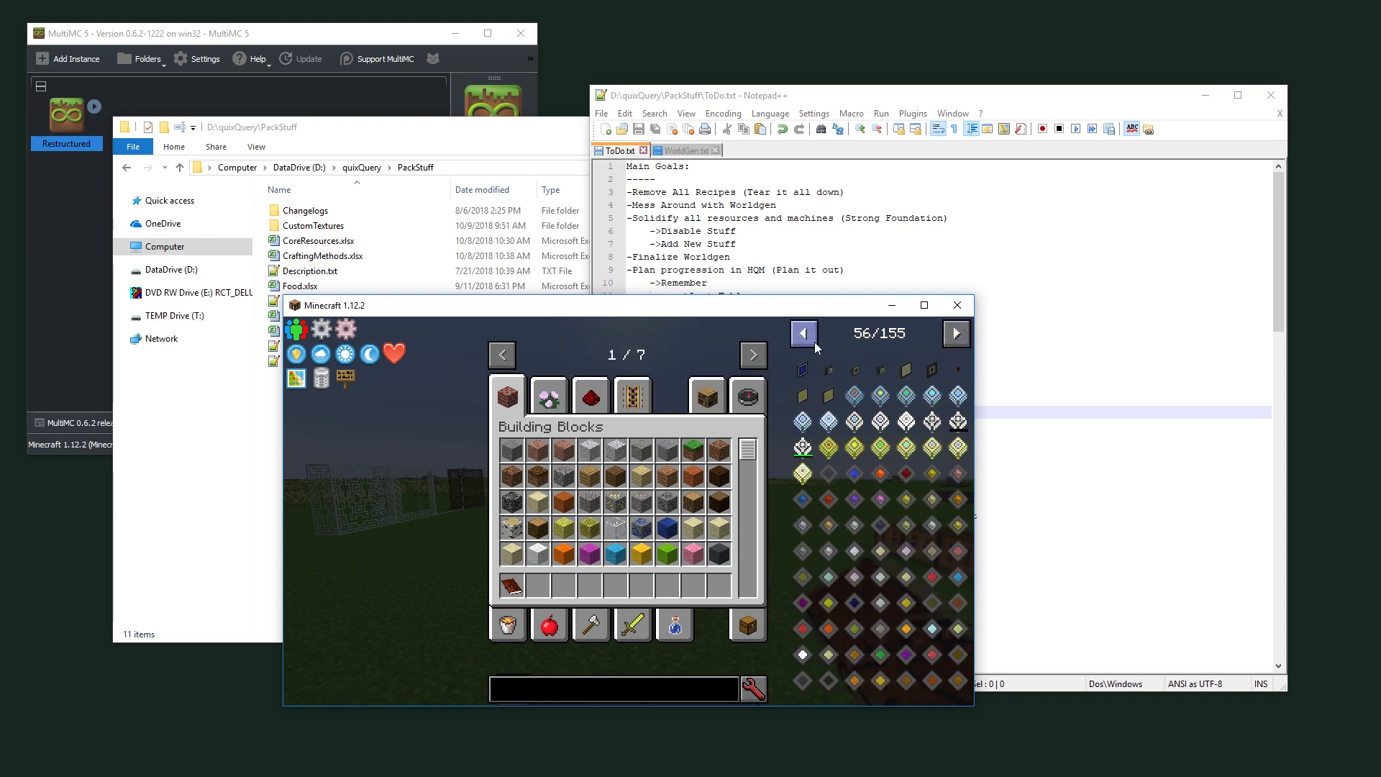
pyautogui.click(814, 343)
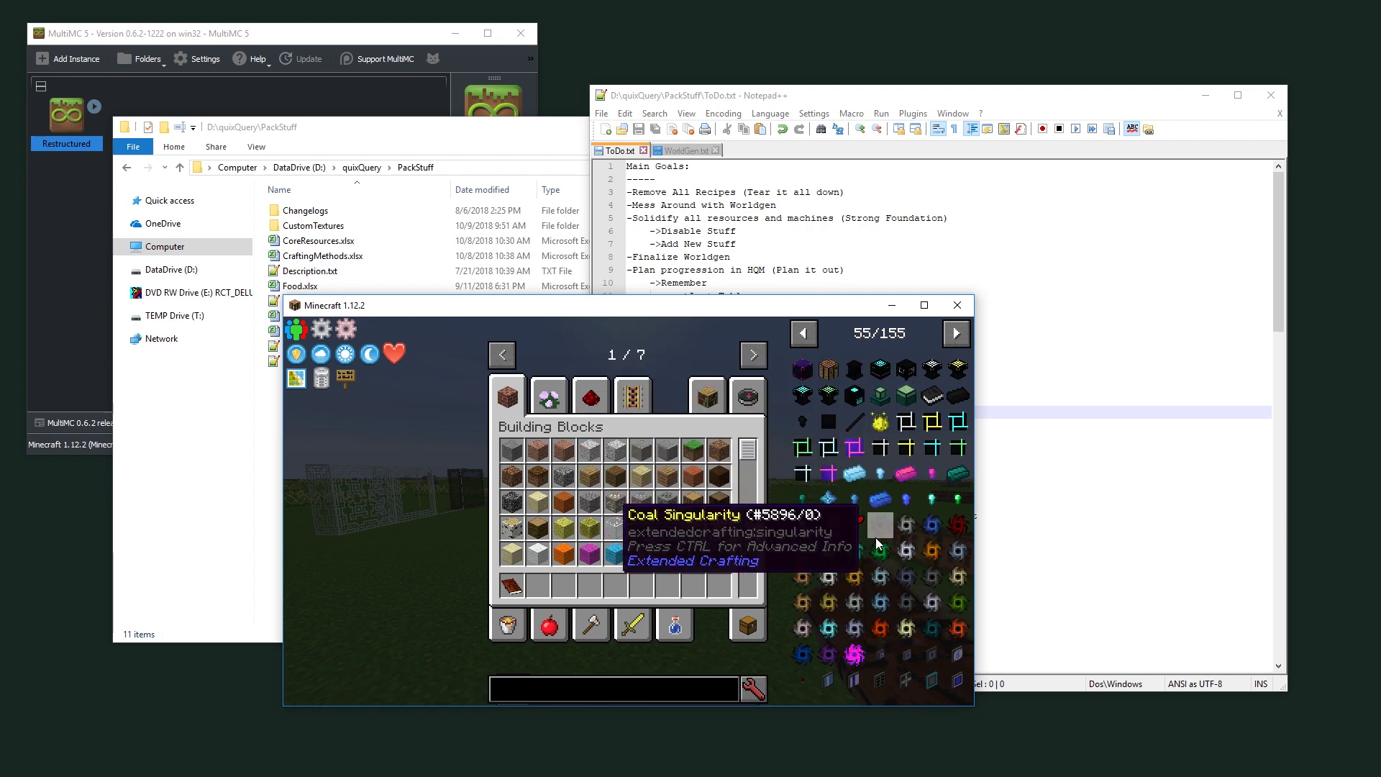
pyautogui.click(804, 335)
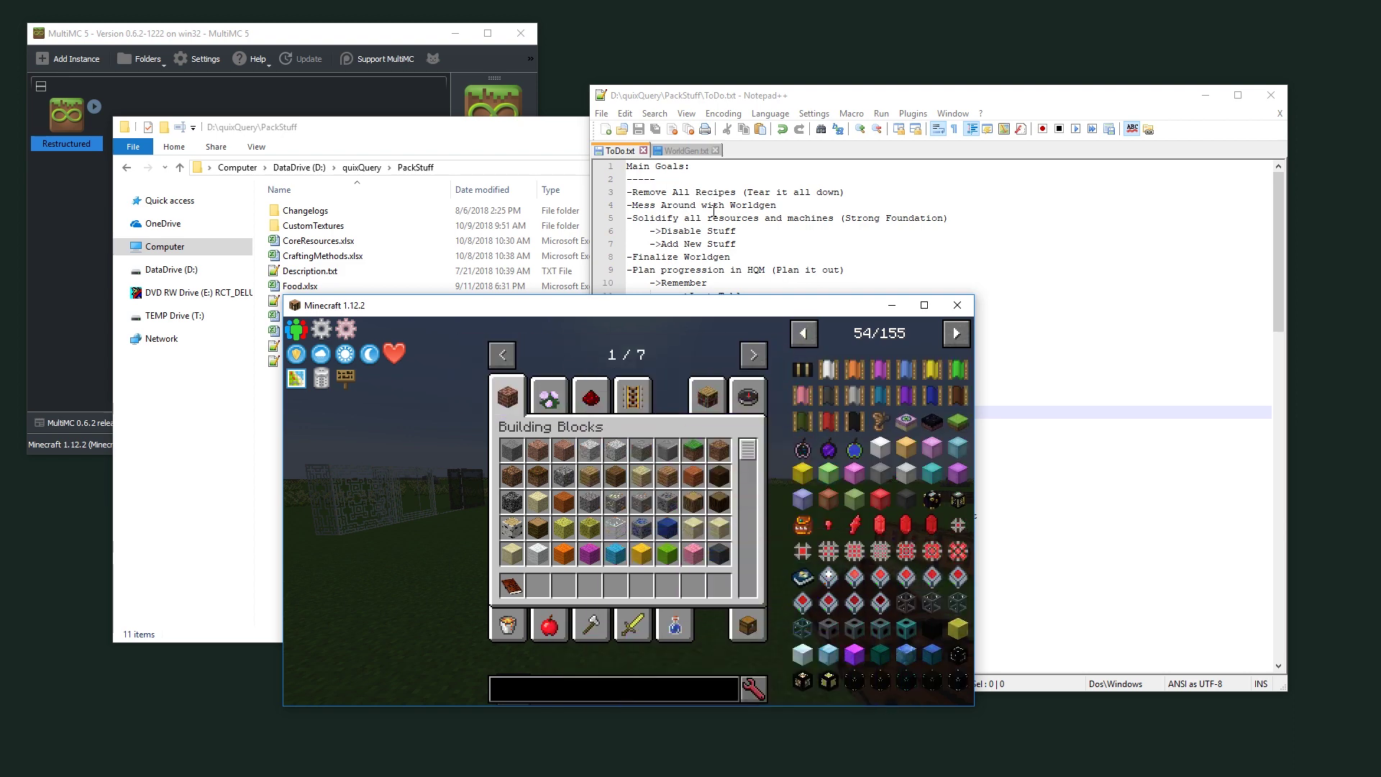
# Scroll ToDo.txt to line 72 and highlight the note renaming Mana infused to 'Magical Metal'.
pyautogui.click(713, 208)
pyautogui.scroll(-14, 662, 302)
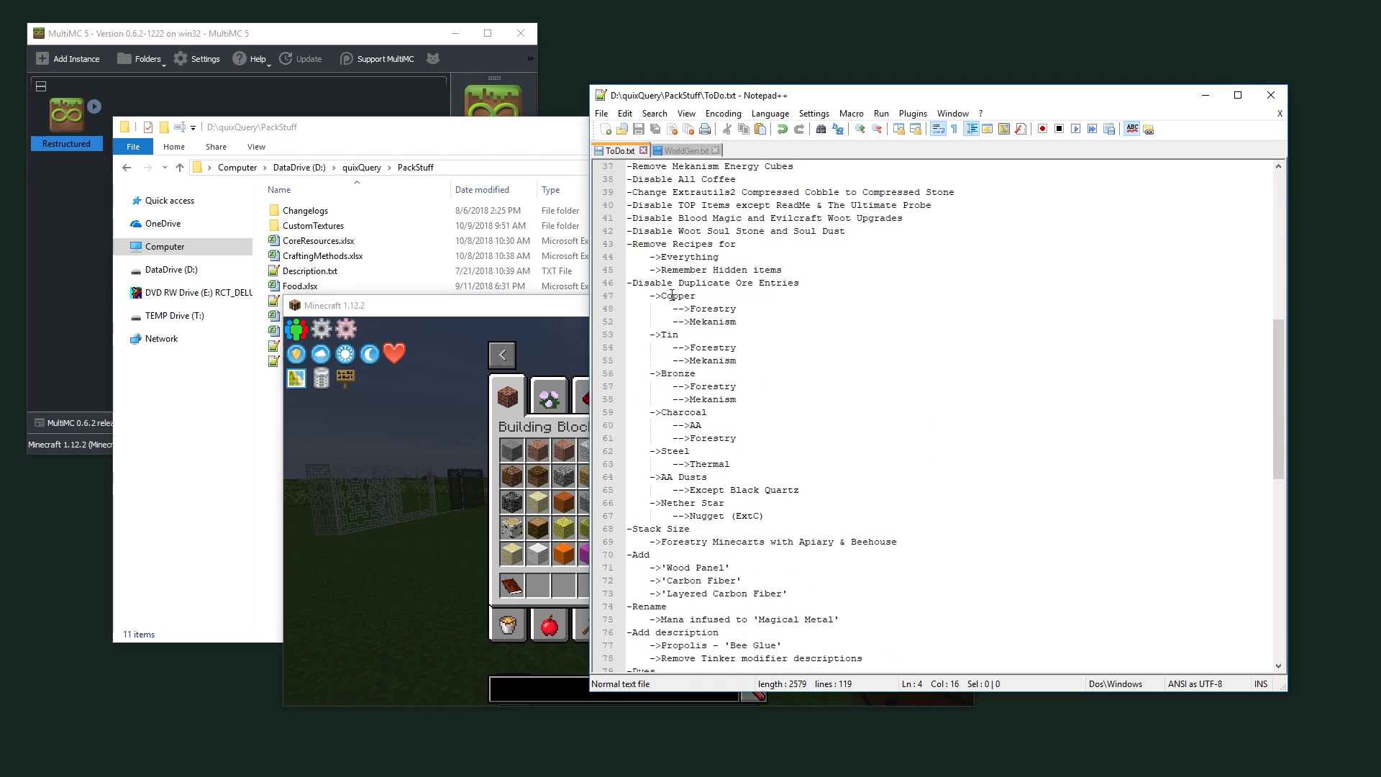
pyautogui.scroll(-3, 662, 302)
pyautogui.click(665, 425)
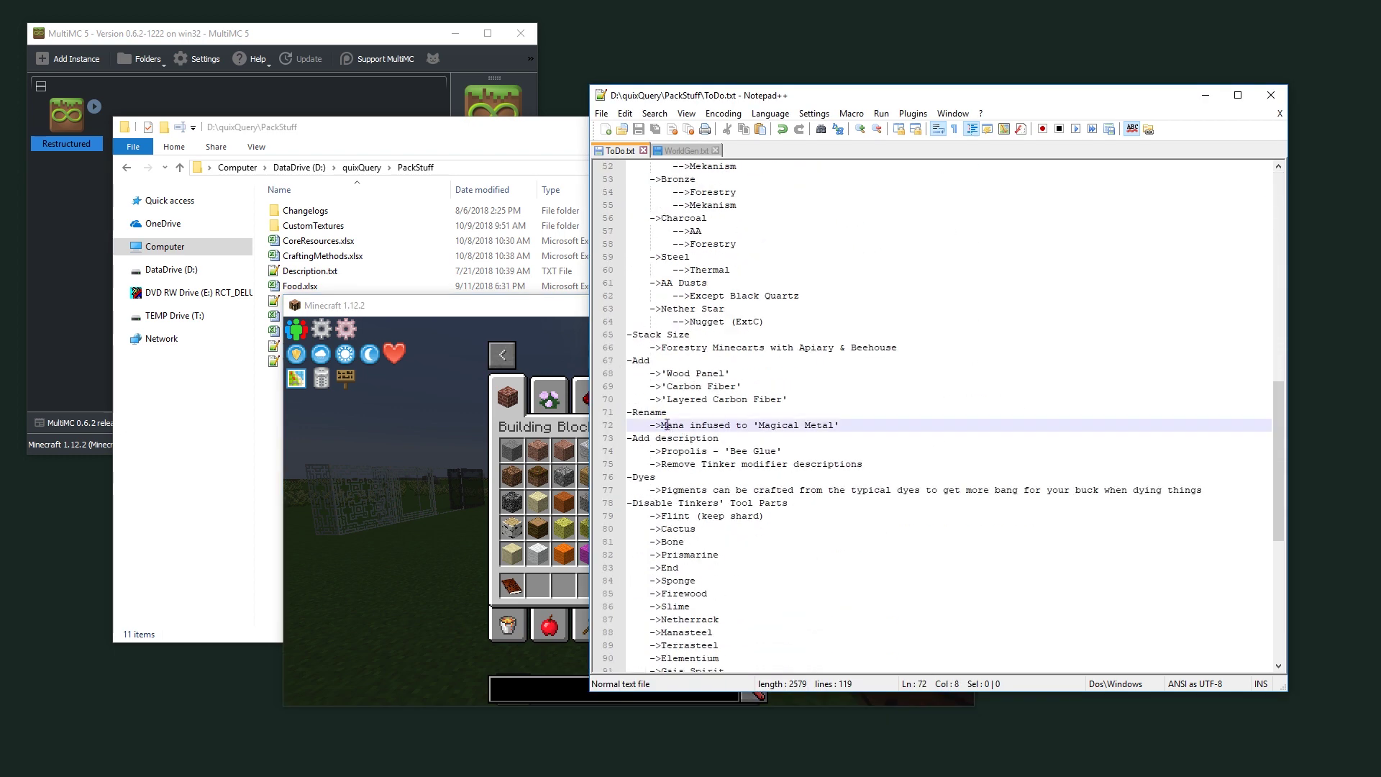
pyautogui.click(845, 425)
pyautogui.moveTo(673, 424); pyautogui.dragTo(712, 425)
# Search JEI for 'mana infused' to list the Mana Infused items, then bring File Explorer forward.
pyautogui.click(761, 429)
pyautogui.click(561, 597)
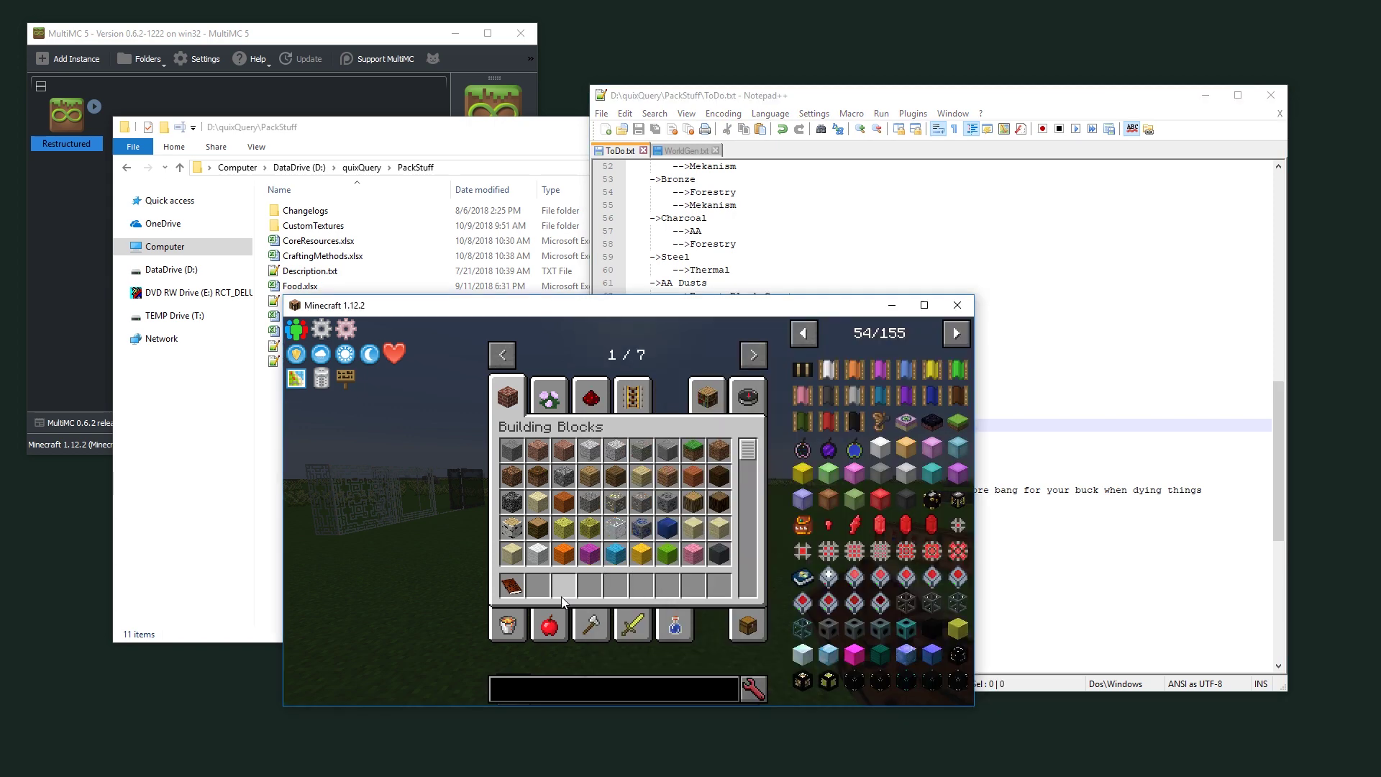
pyautogui.write('man')
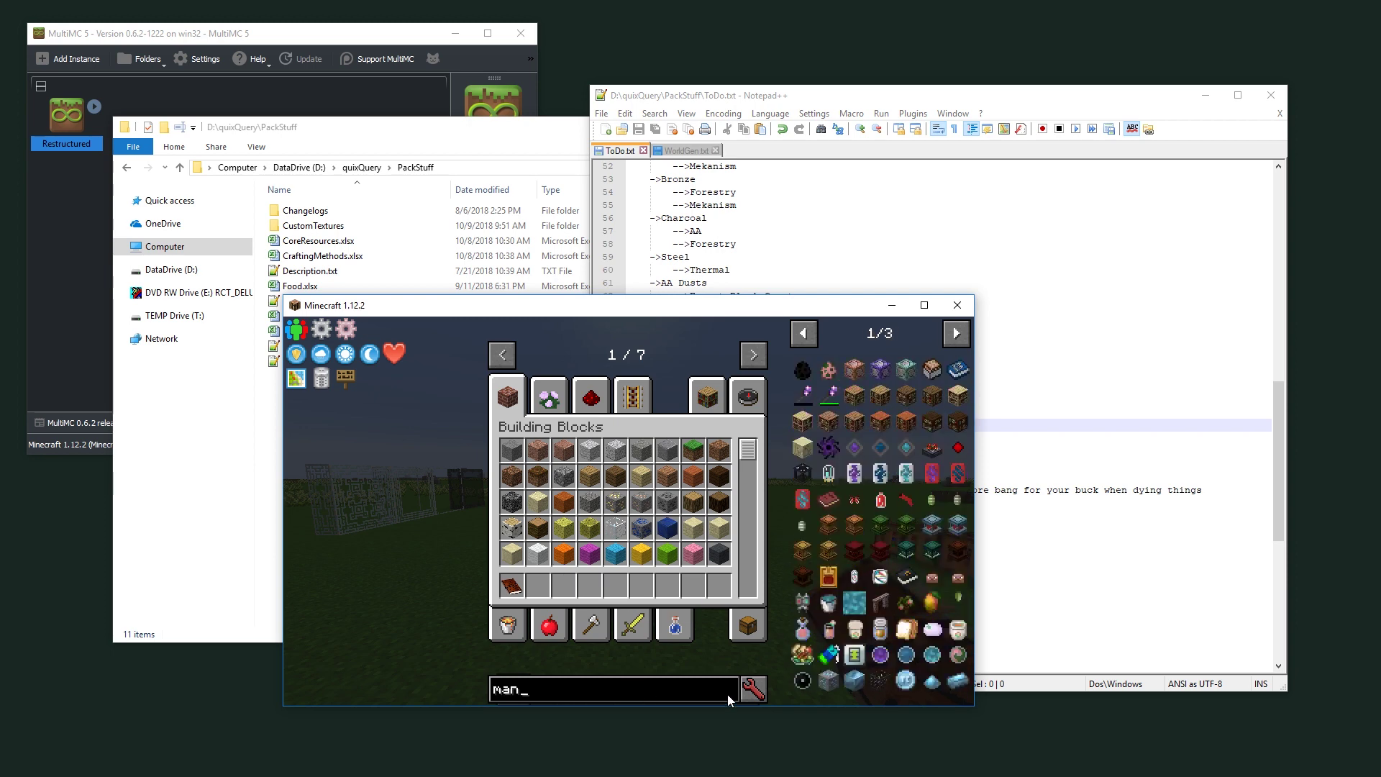
pyautogui.write('a infused')
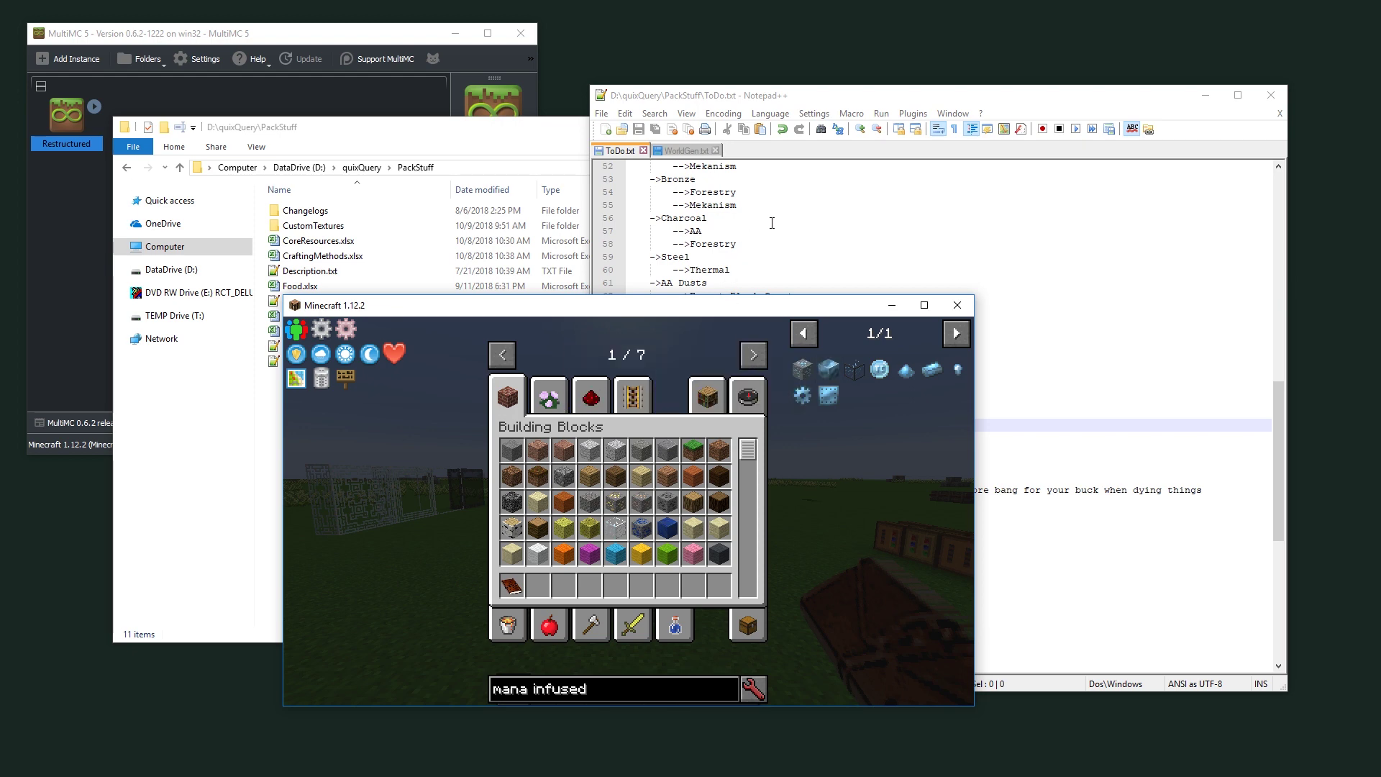
pyautogui.click(450, 145)
# Navigate into the Restructured instance's .minecraft\resources\custom\lang folder and open en_us.lang.
pyautogui.click(345, 167)
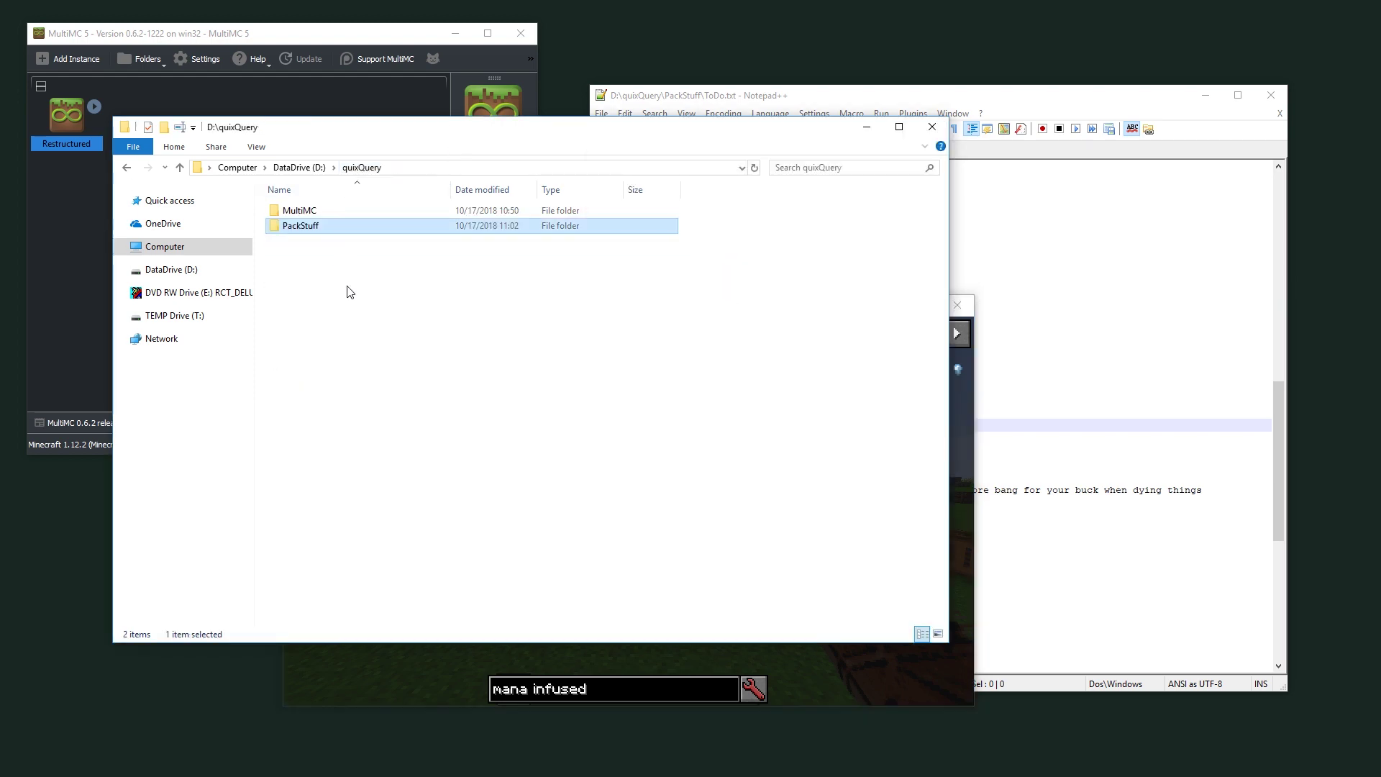
pyautogui.click(352, 81)
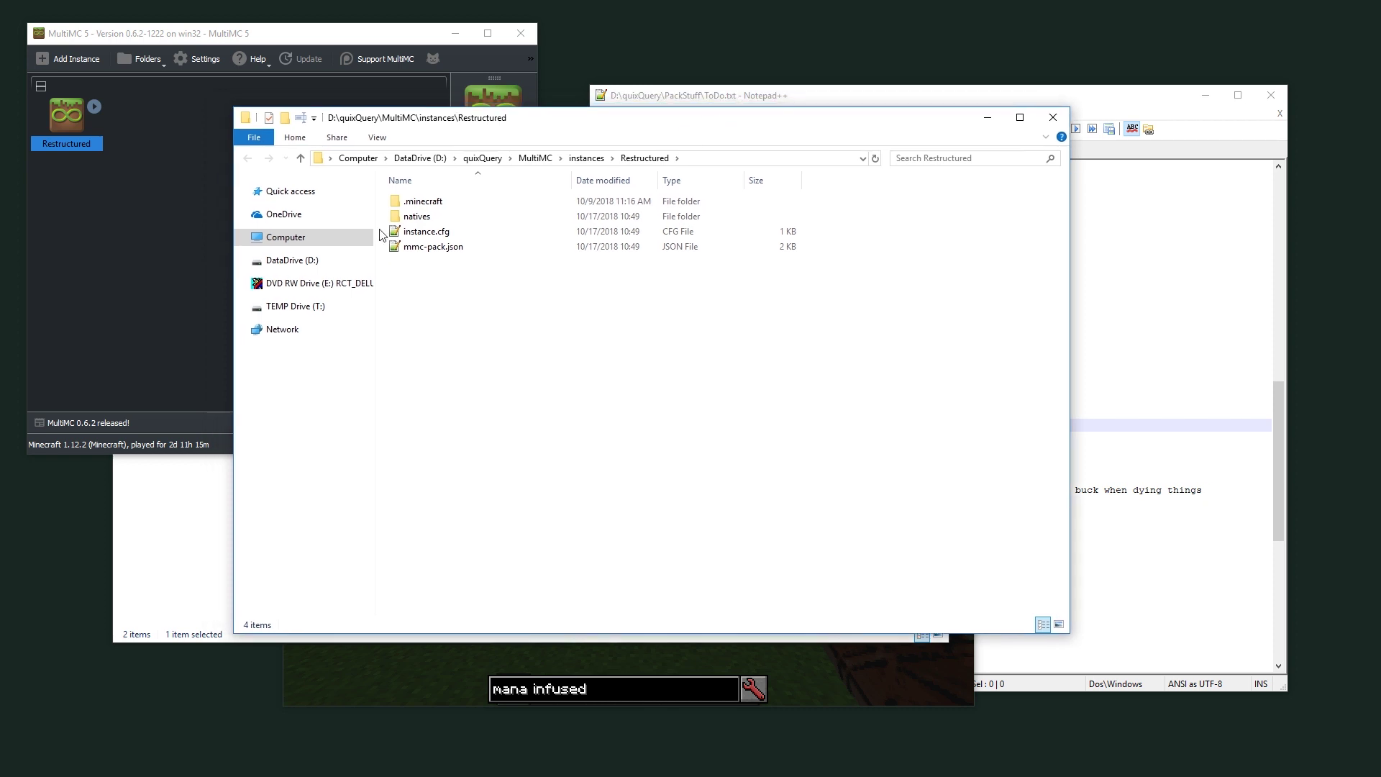
pyautogui.doubleClick(422, 202)
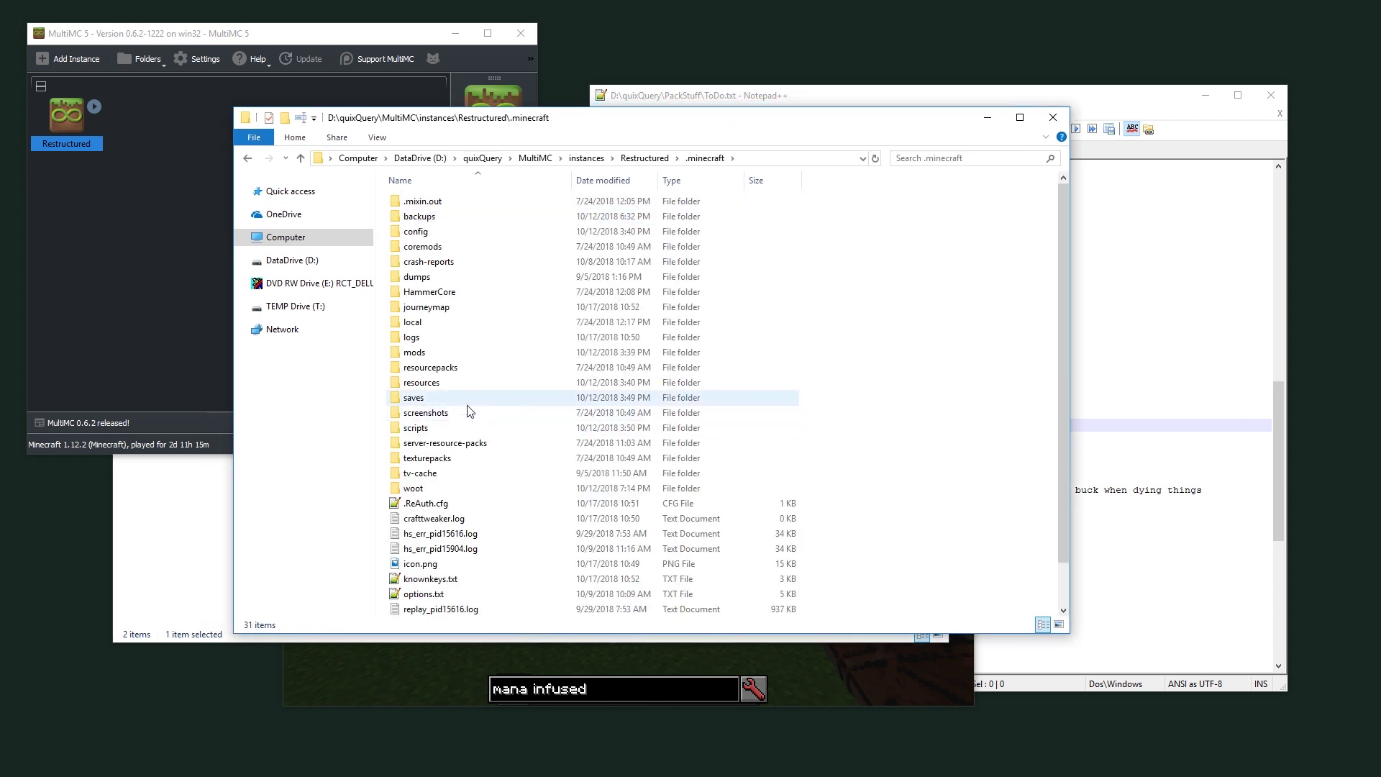
pyautogui.doubleClick(423, 430)
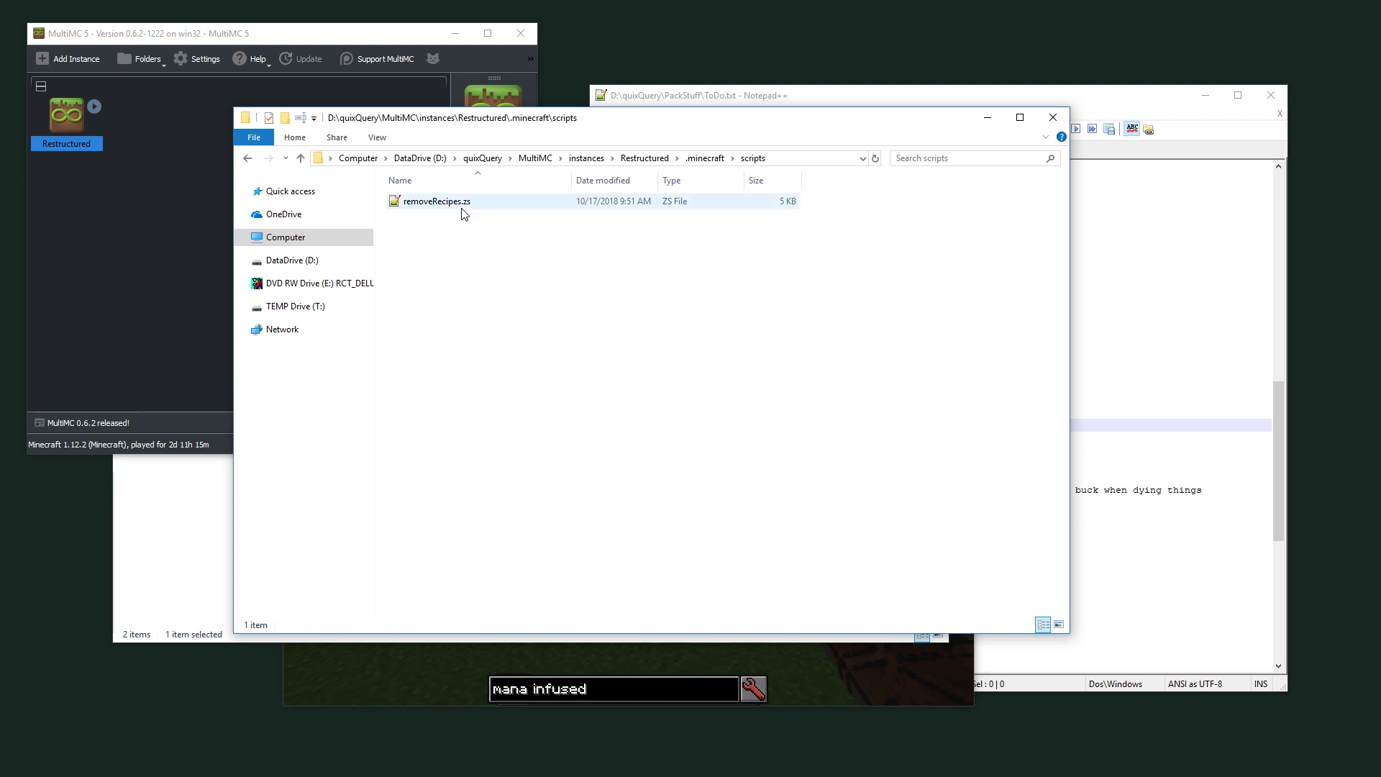
pyautogui.hotkey('alt', 'Left')
pyautogui.click(848, 677)
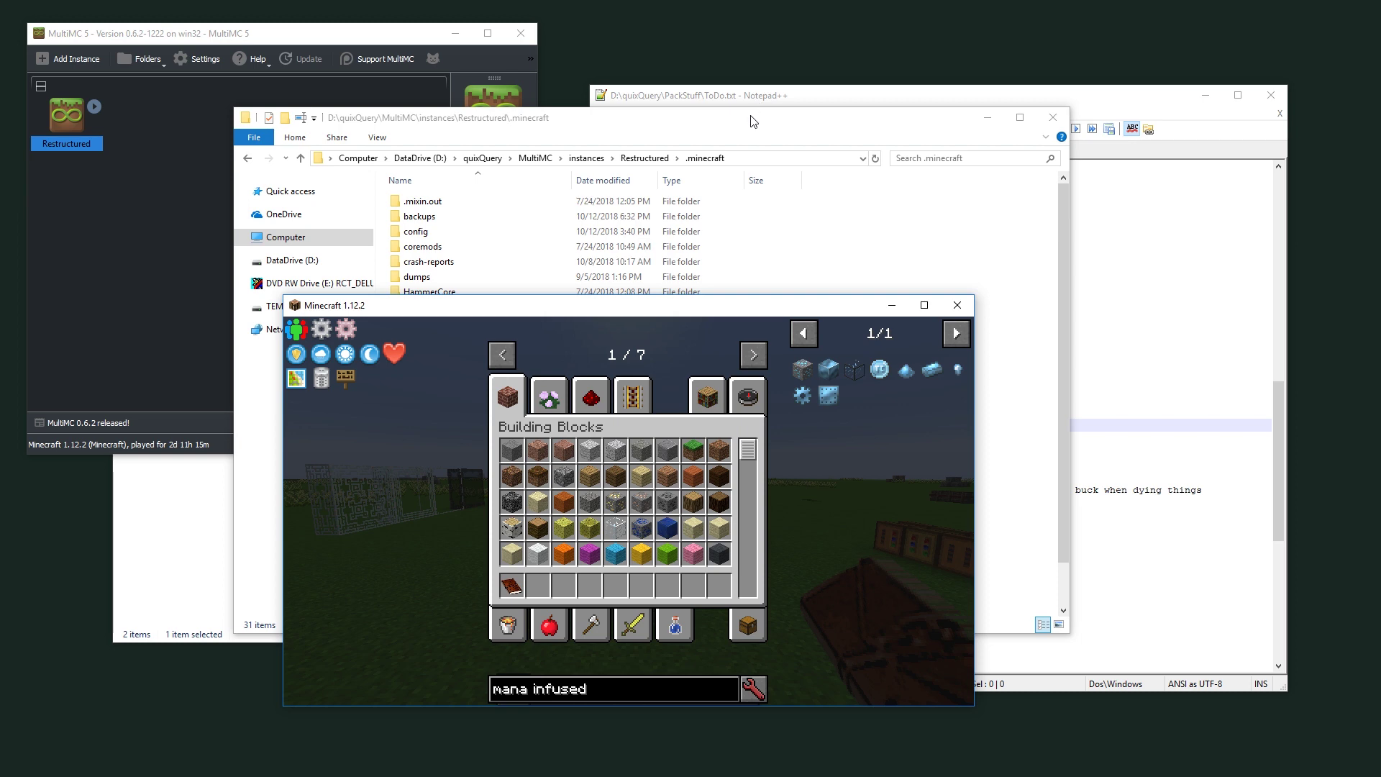
pyautogui.click(719, 135)
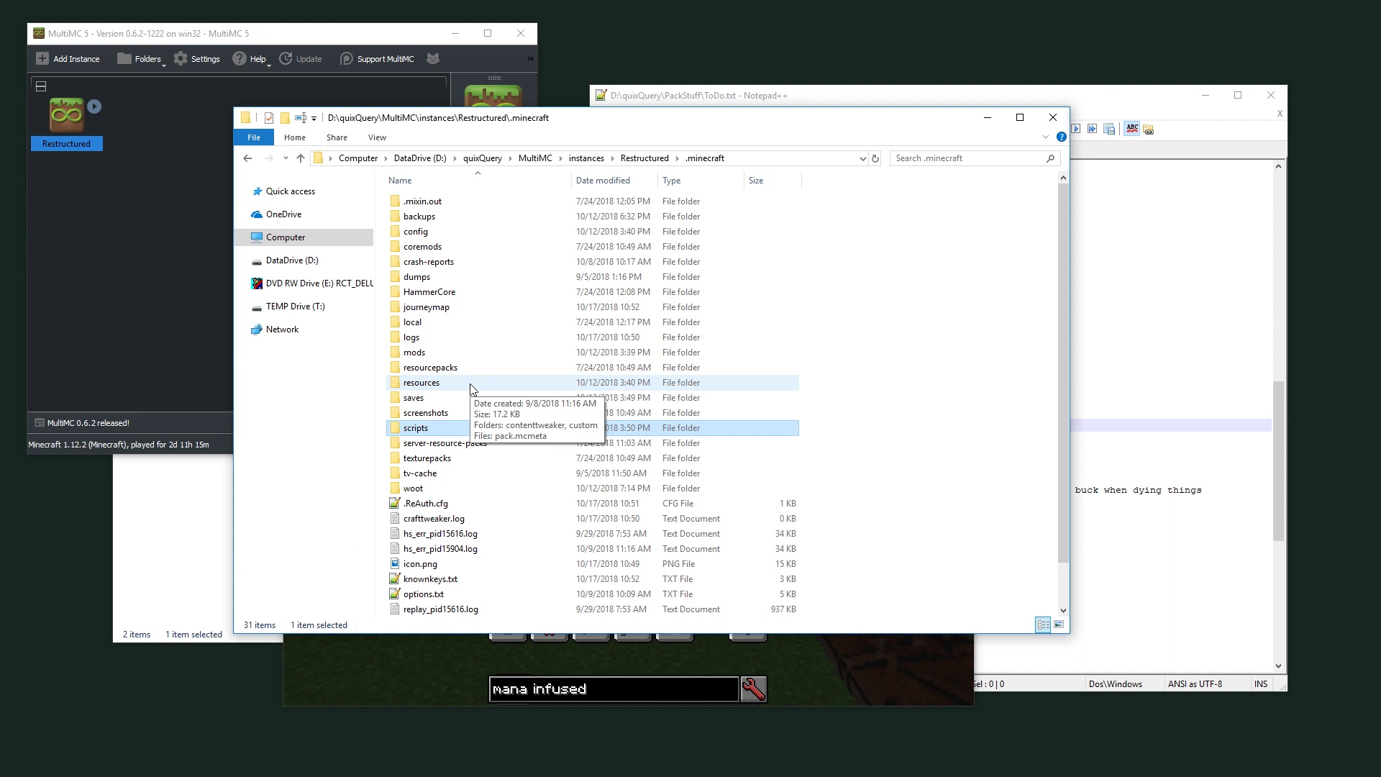
pyautogui.click(912, 382)
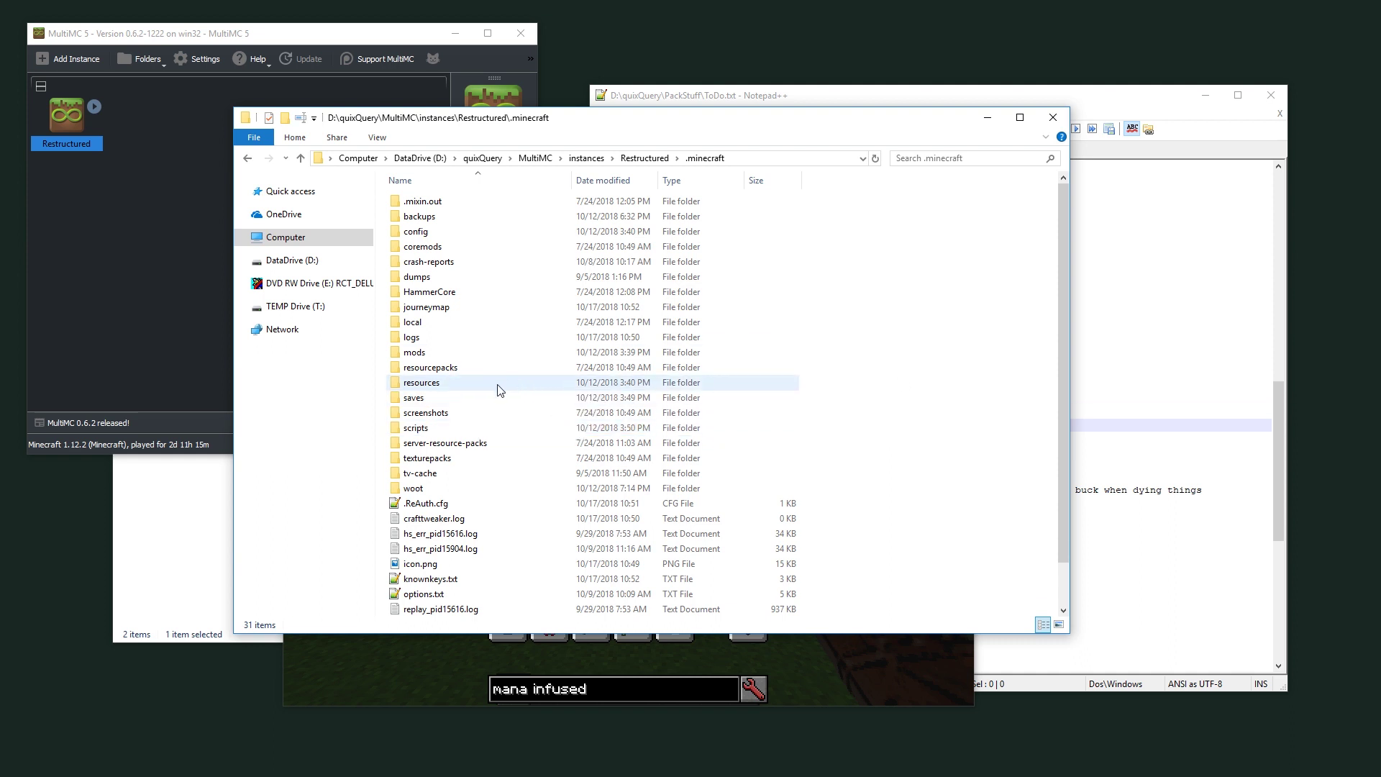
pyautogui.doubleClick(455, 388)
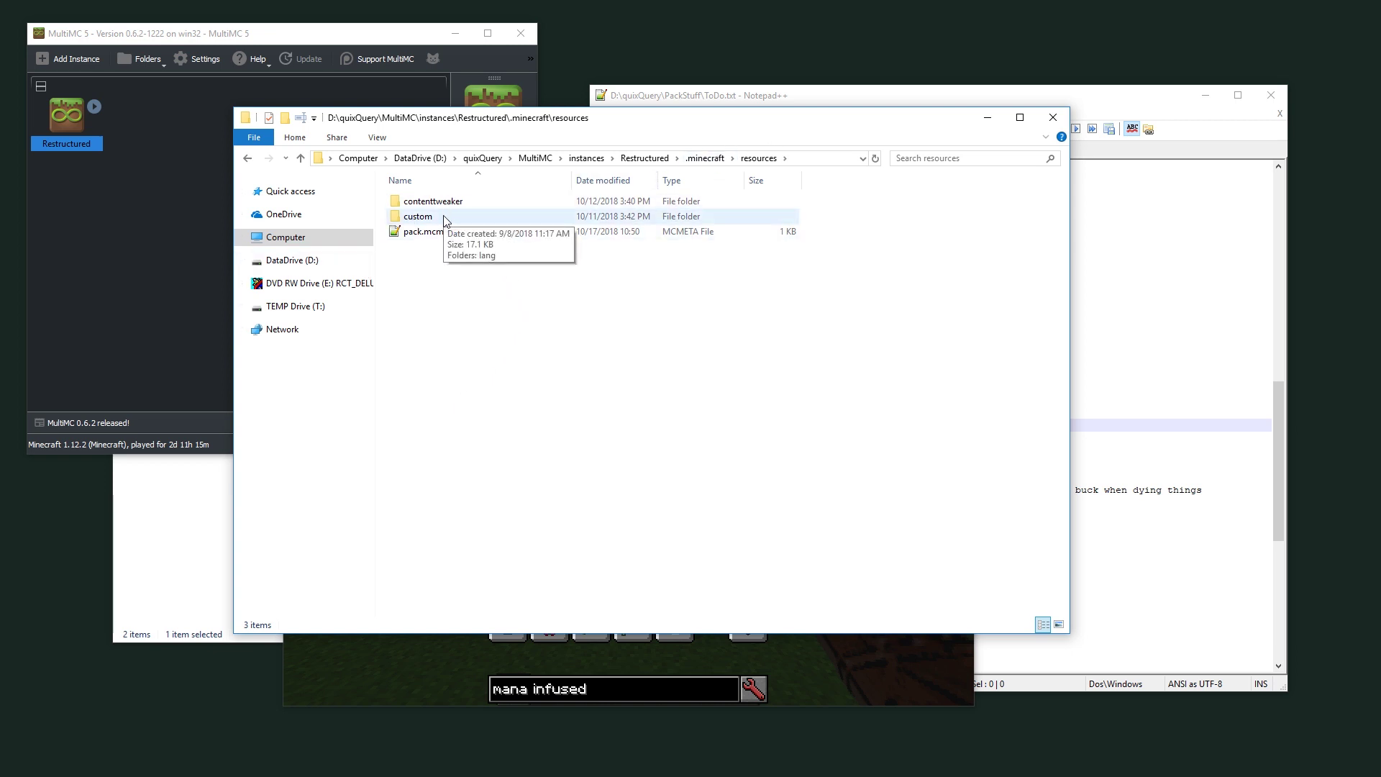
pyautogui.doubleClick(424, 217)
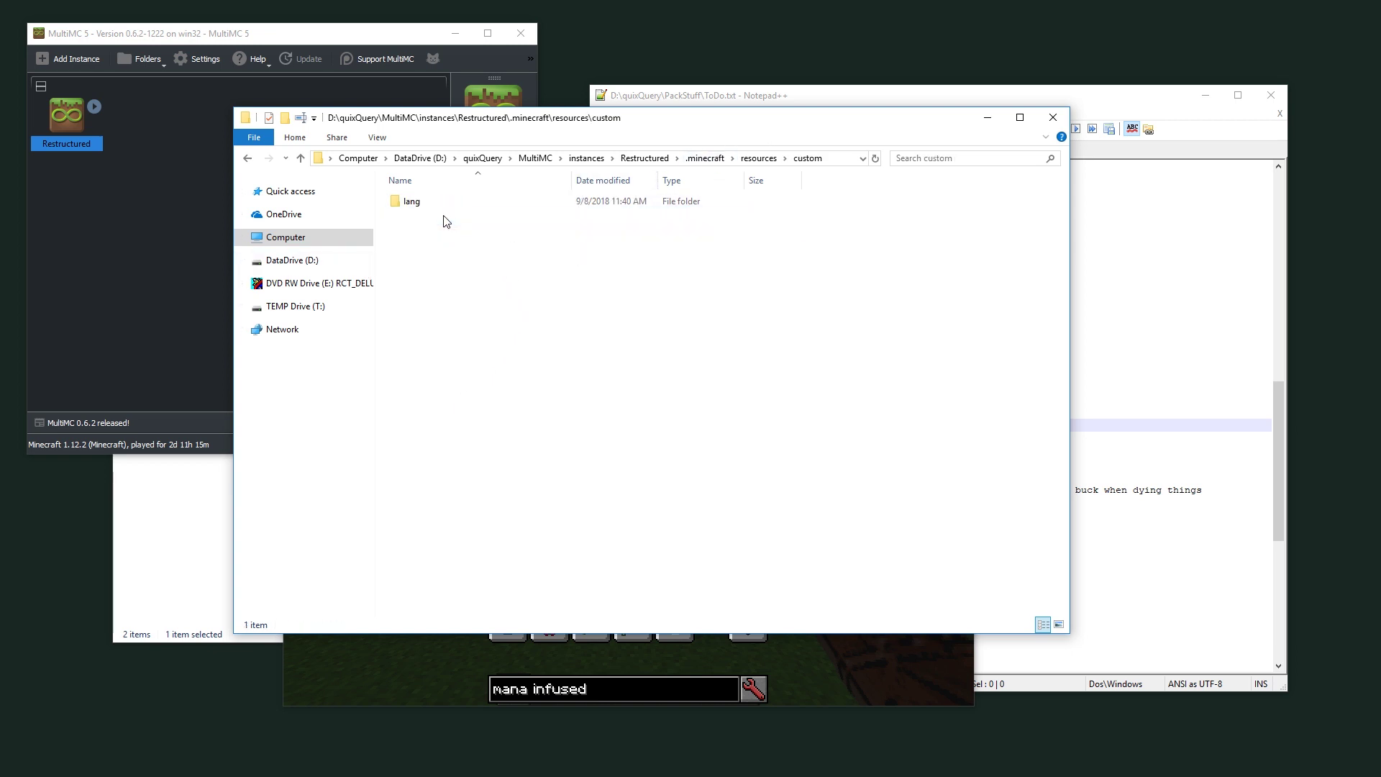
pyautogui.doubleClick(443, 209)
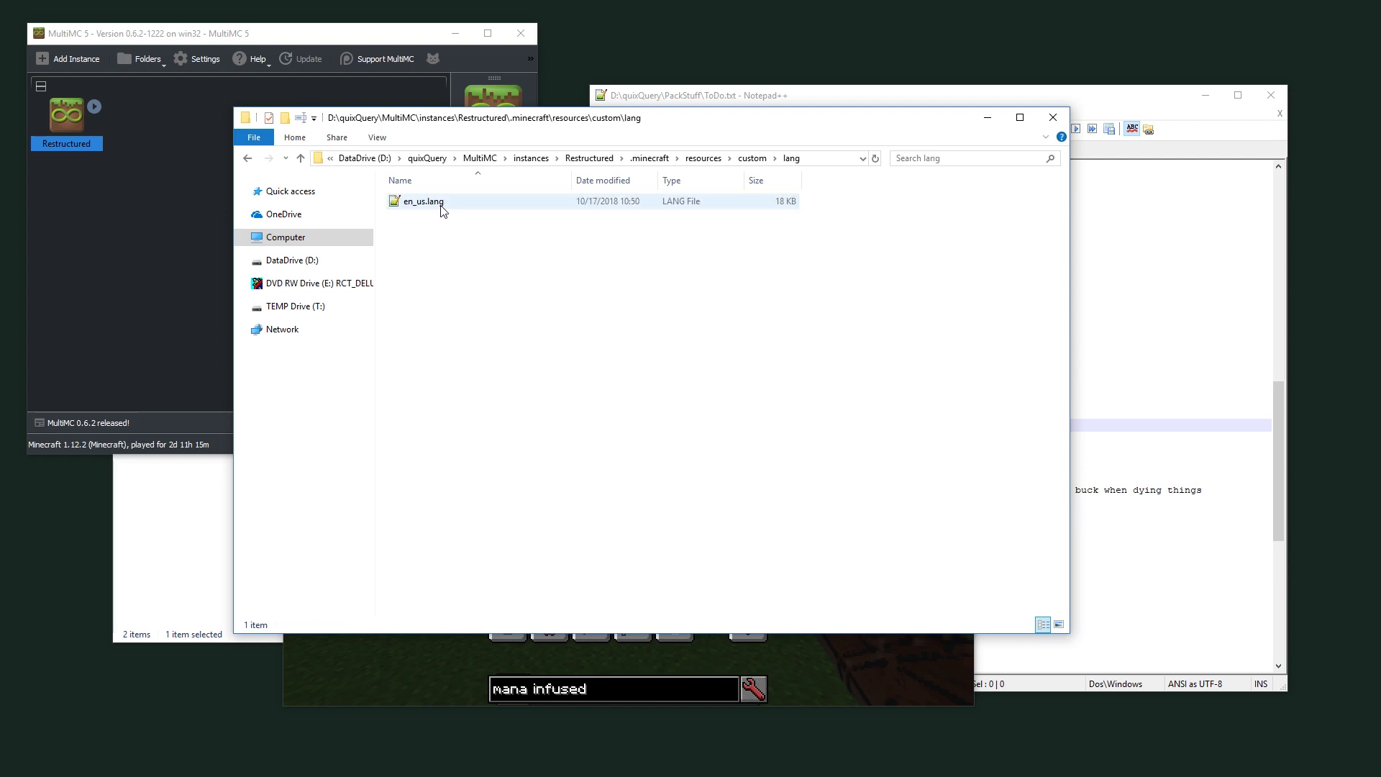
pyautogui.doubleClick(442, 209)
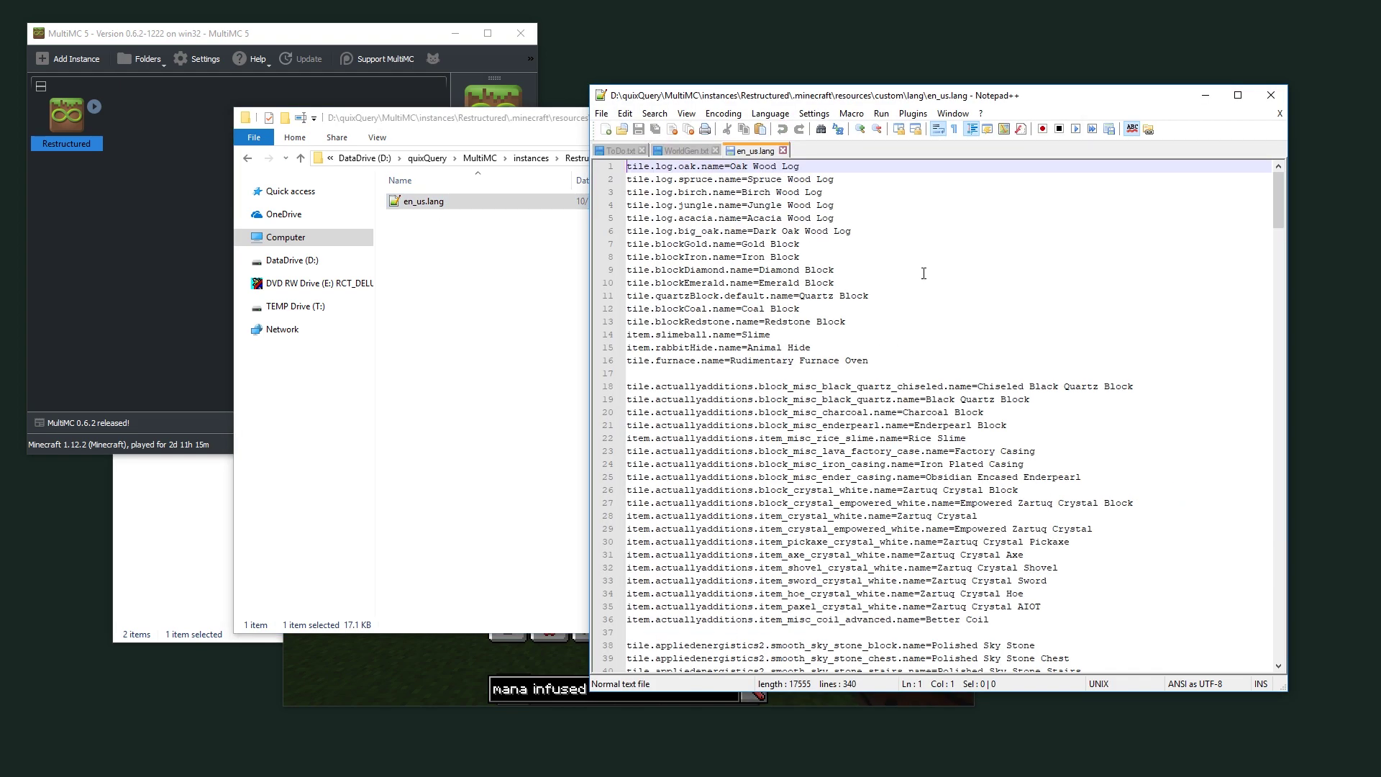
# Add blank lines after the RF Tool Casing entry on line 320 of en_us.lang.
pyautogui.scroll(-20, 912, 278)
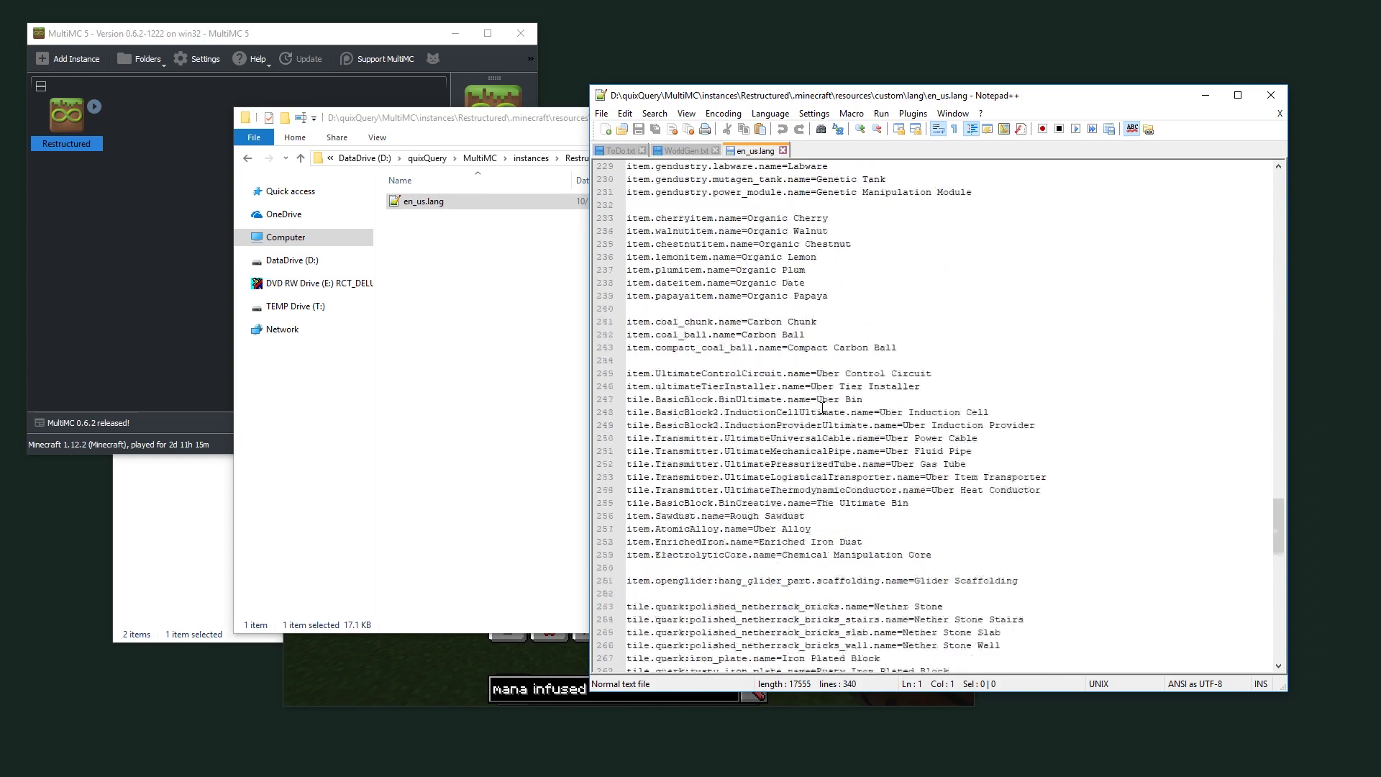
pyautogui.scroll(-13, 822, 408)
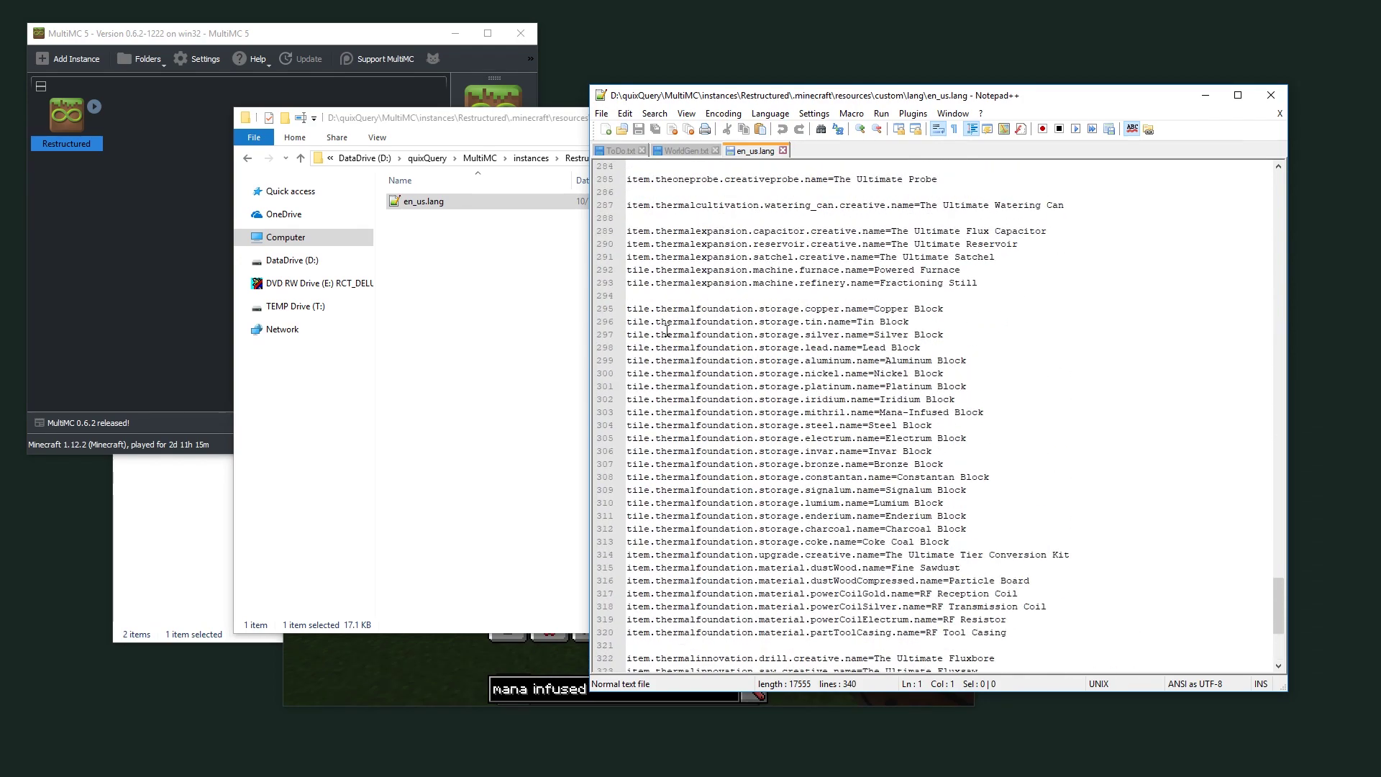
pyautogui.click(632, 308)
pyautogui.click(786, 309)
pyautogui.scroll(-6, 978, 386)
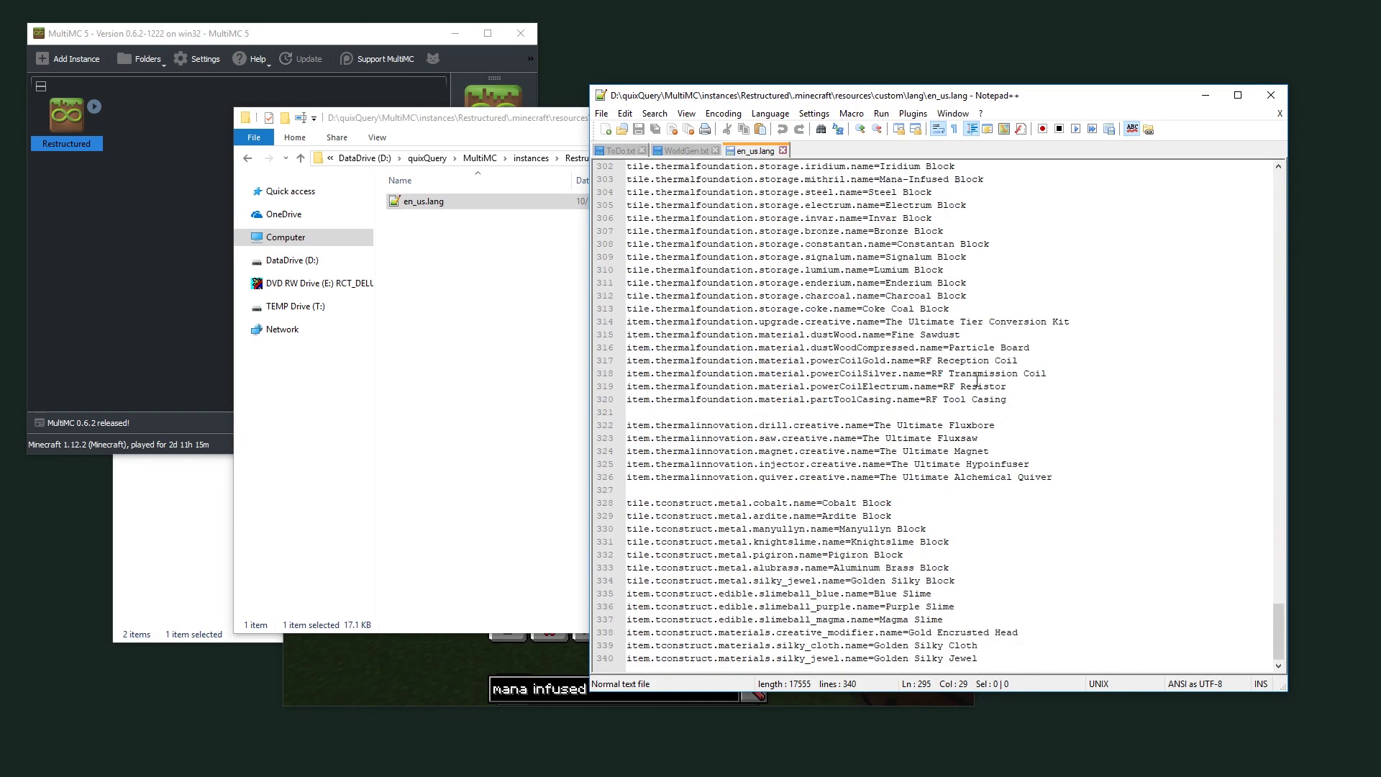
pyautogui.click(1030, 402)
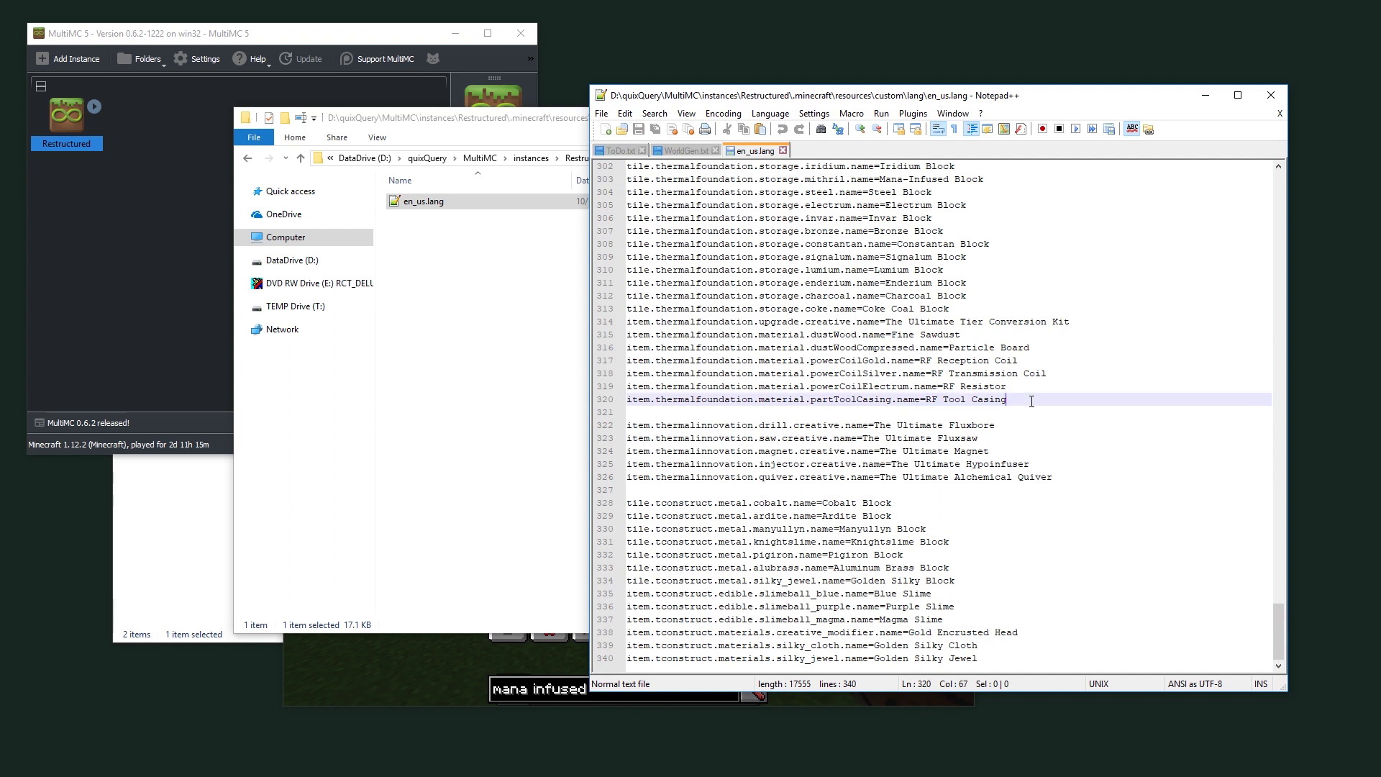
pyautogui.press('Return')
pyautogui.press('Return')
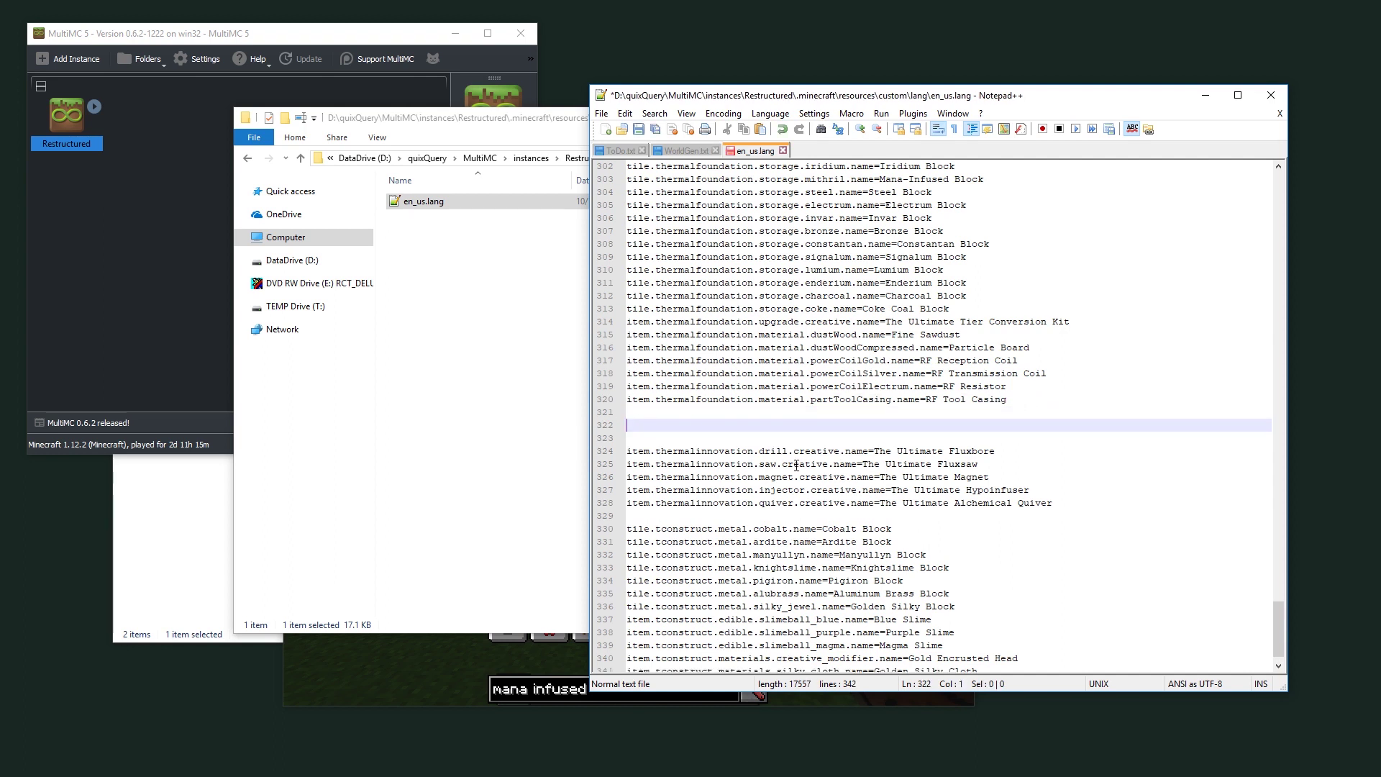
pyautogui.click(424, 659)
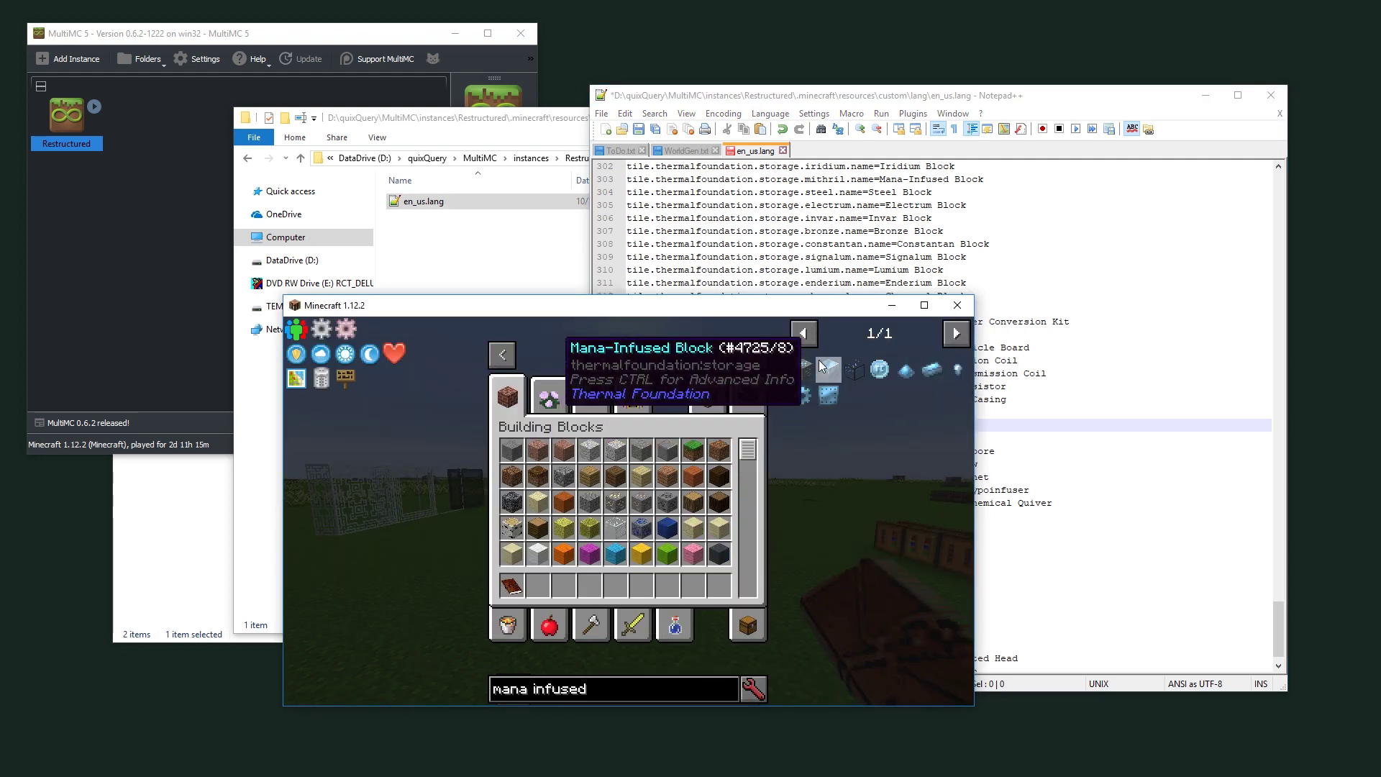
# Read Mana Infused Ore's advanced tooltip for tile.thermalfoundation.ore.mithril.name, then return to Notepad++.
pyautogui.moveTo(805, 370)
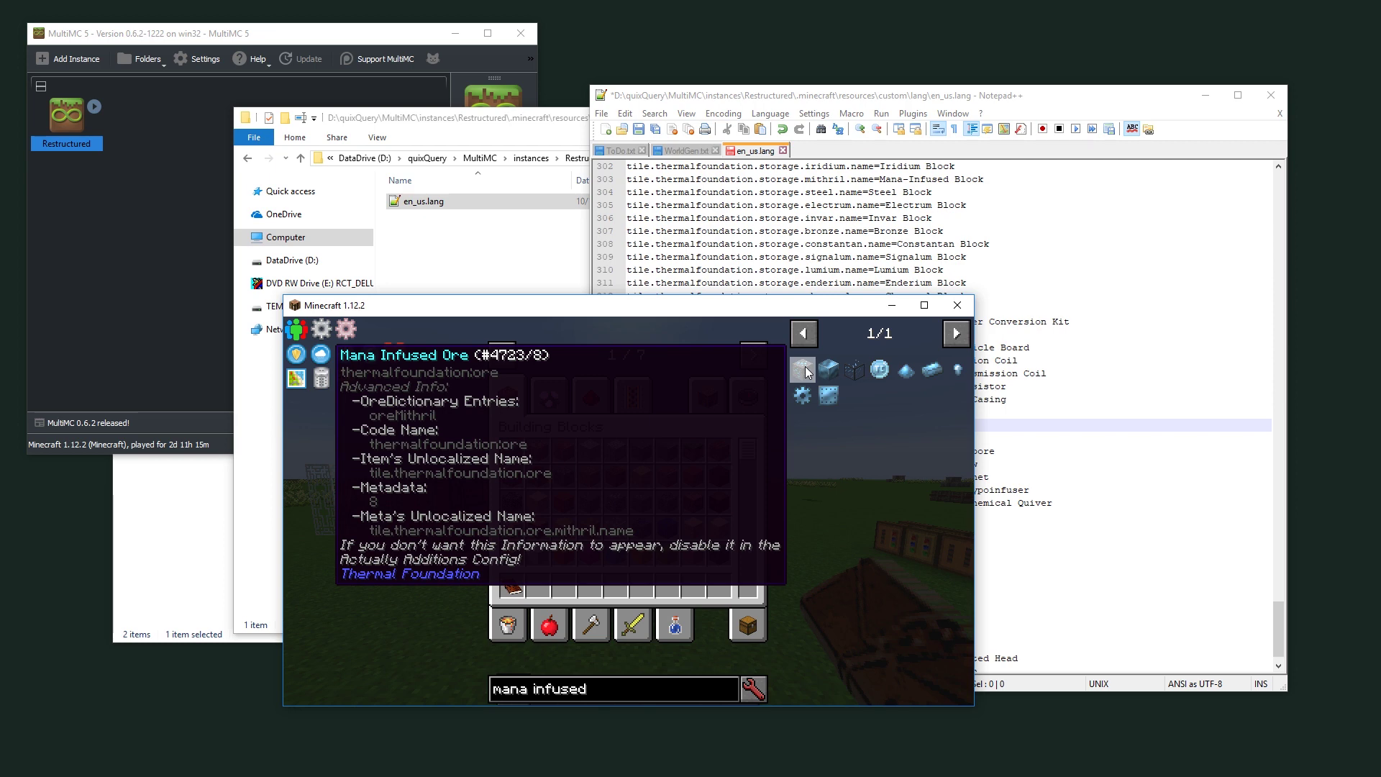
pyautogui.press('ctrl')
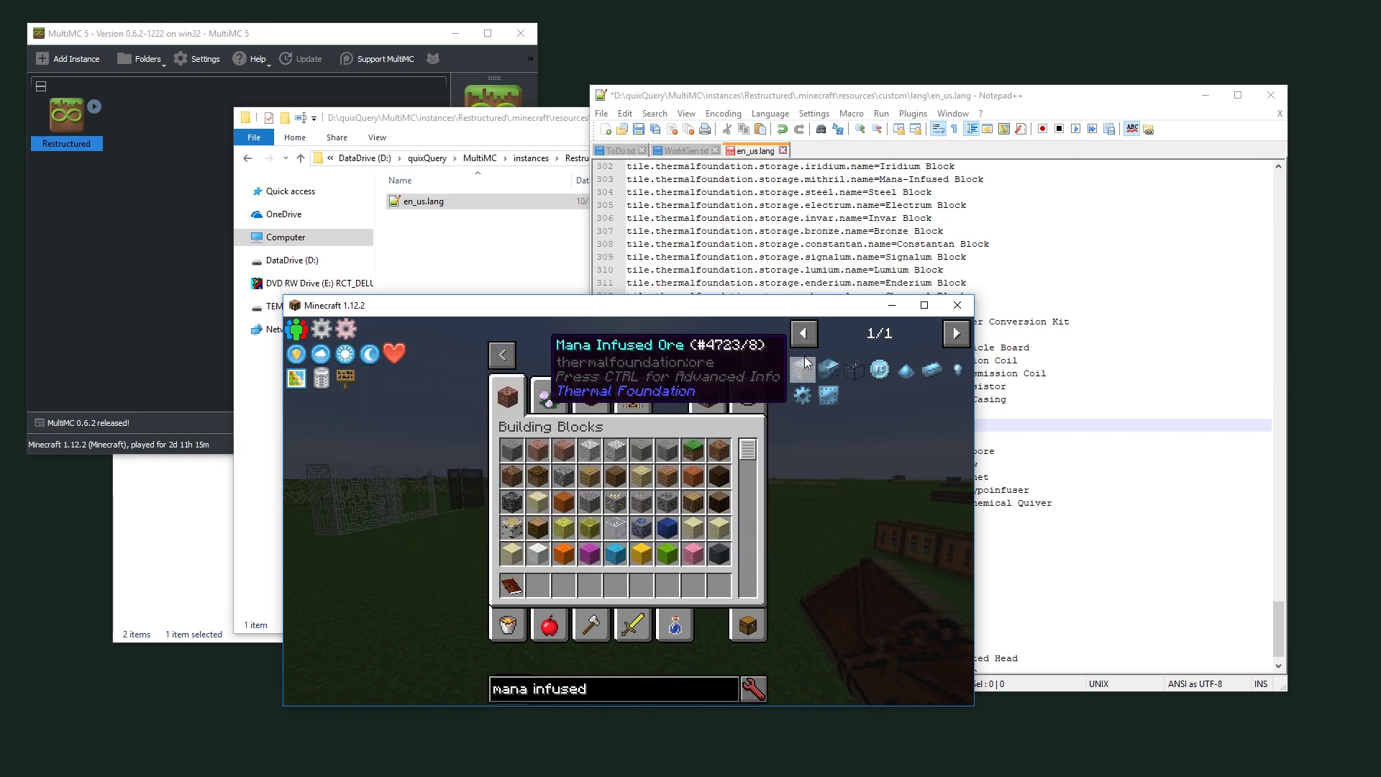
pyautogui.press('ctrl')
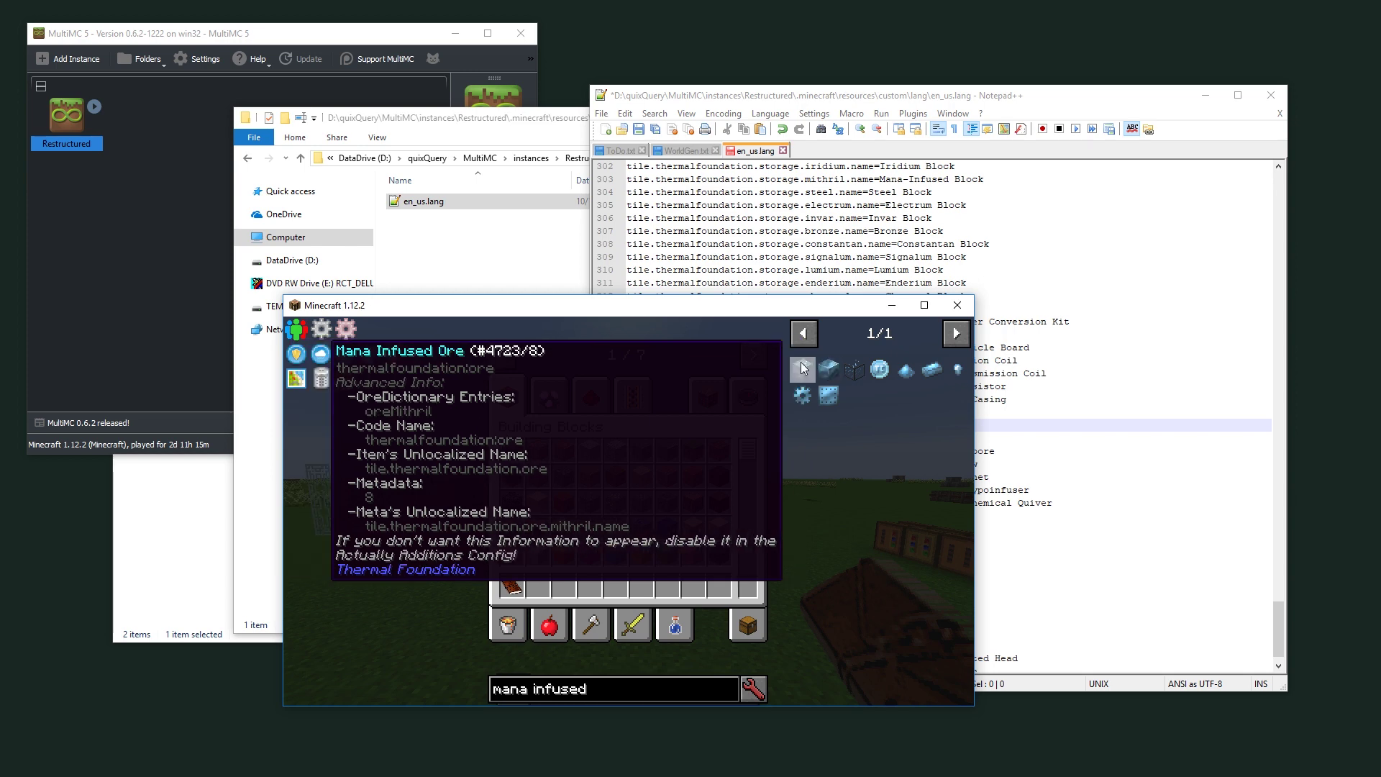
pyautogui.press('Escape')
pyautogui.click(1030, 490)
# Type the key tile.thermalfoundation.ore.mithril.name on line 322, checking it against the game.
pyautogui.click(936, 424)
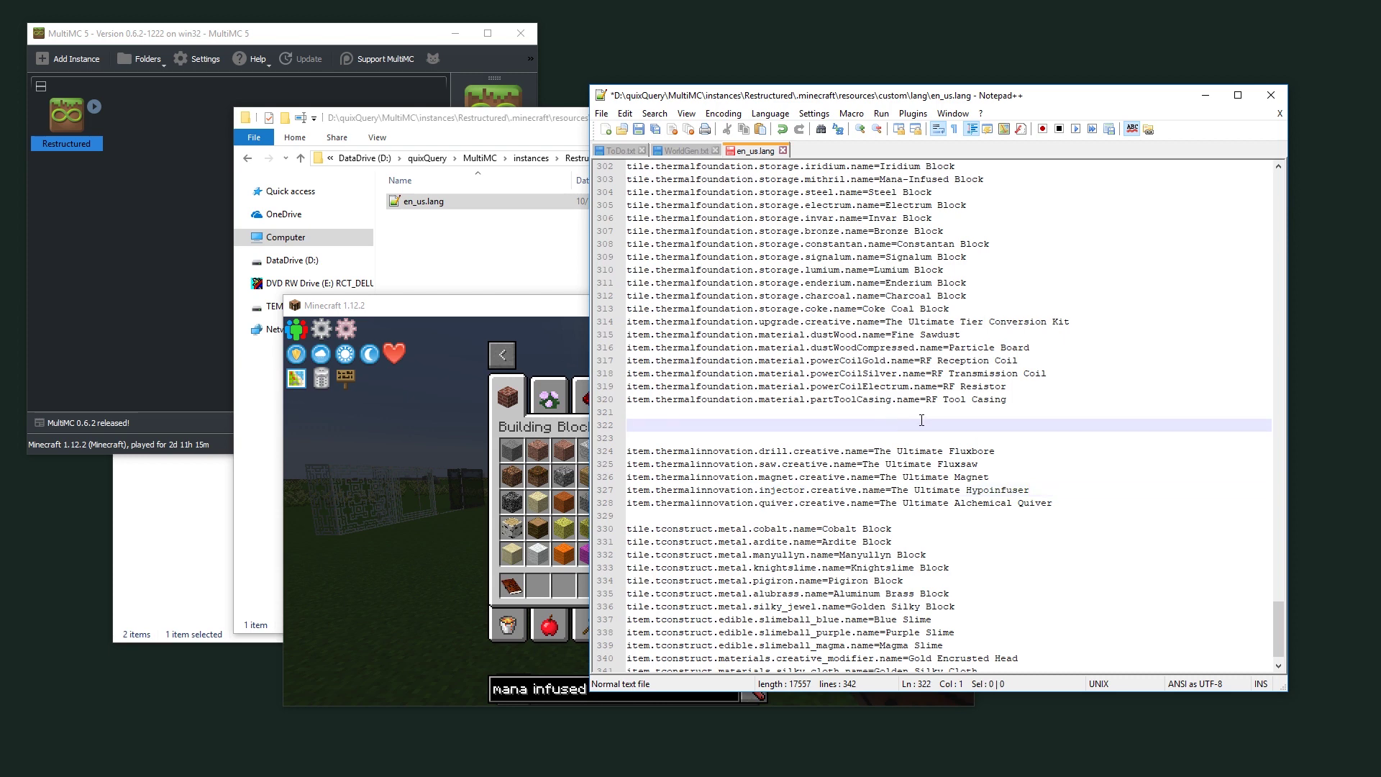
pyautogui.write('tile.thermalfoundation.ore.mithril.name')
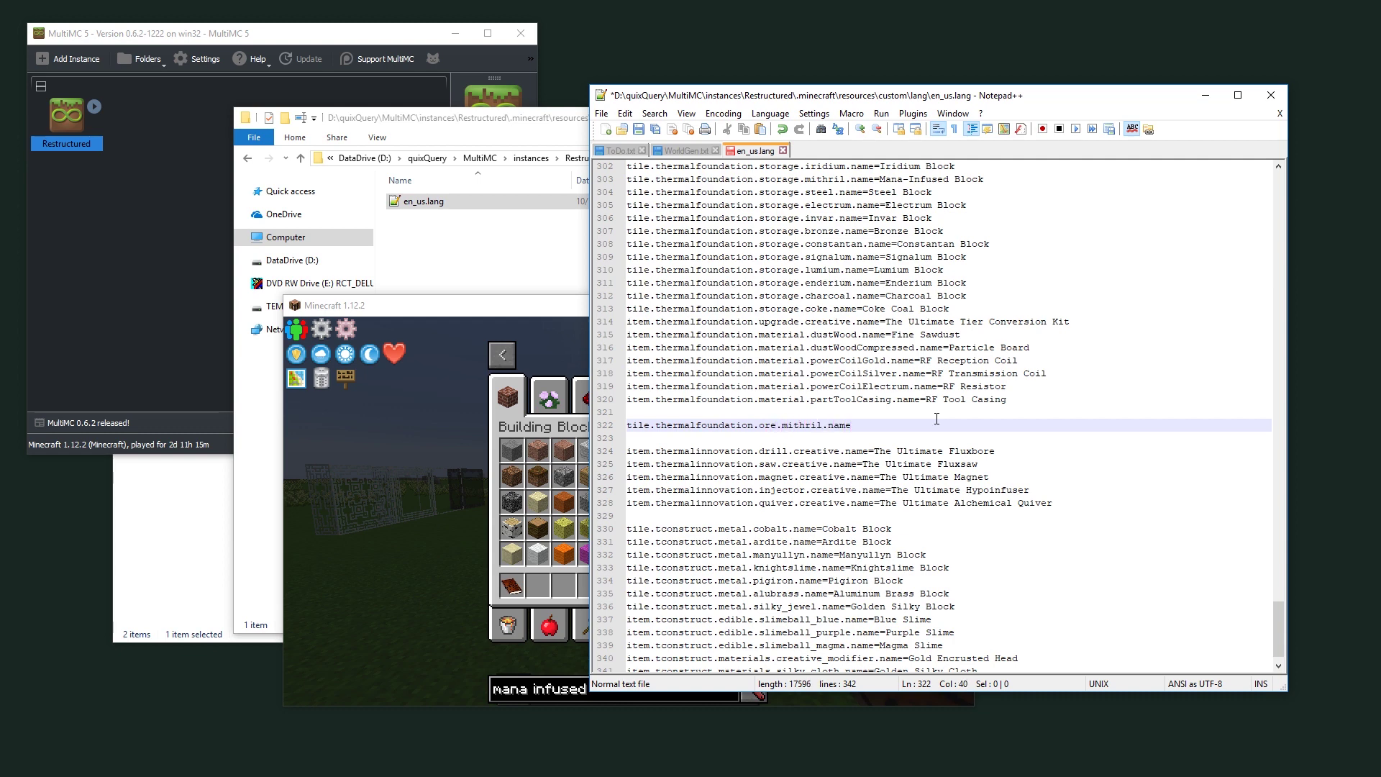
pyautogui.hotkey('alt', 'Tab')
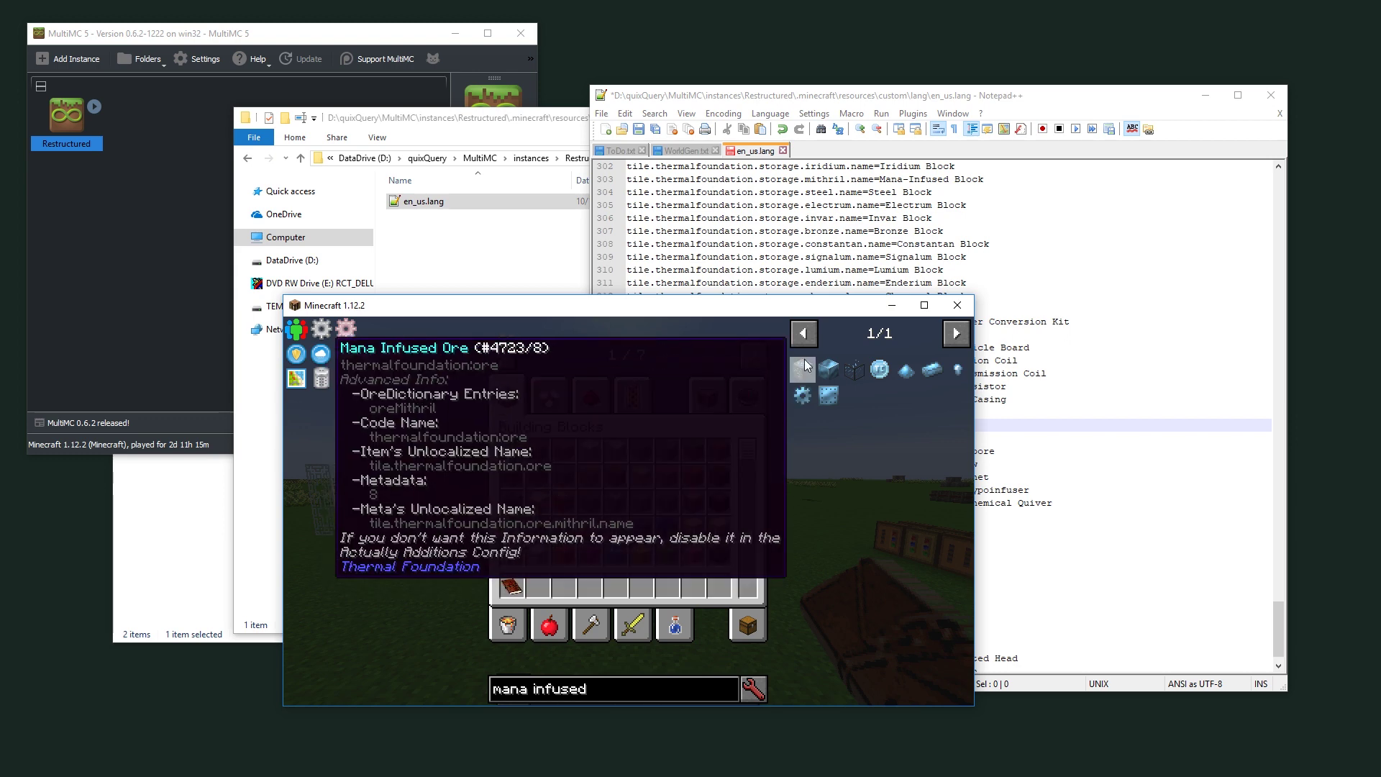
pyautogui.hotkey('alt', 'Tab')
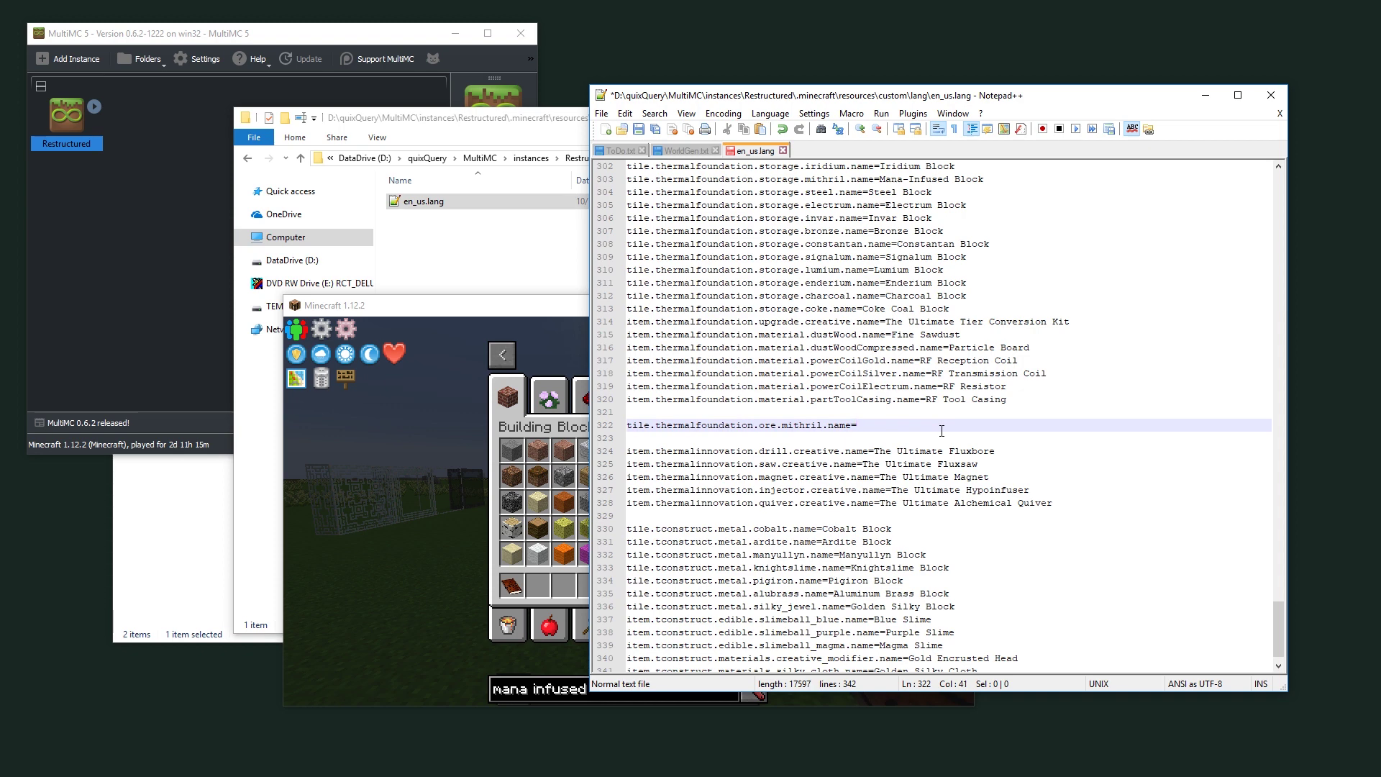
# Complete the line's value as 'Magical Metal Ore' and save en_us.lang.
pyautogui.write('agical')
pyautogui.press('BackSpace')
pyautogui.write('al')
pyautogui.click(687, 151)
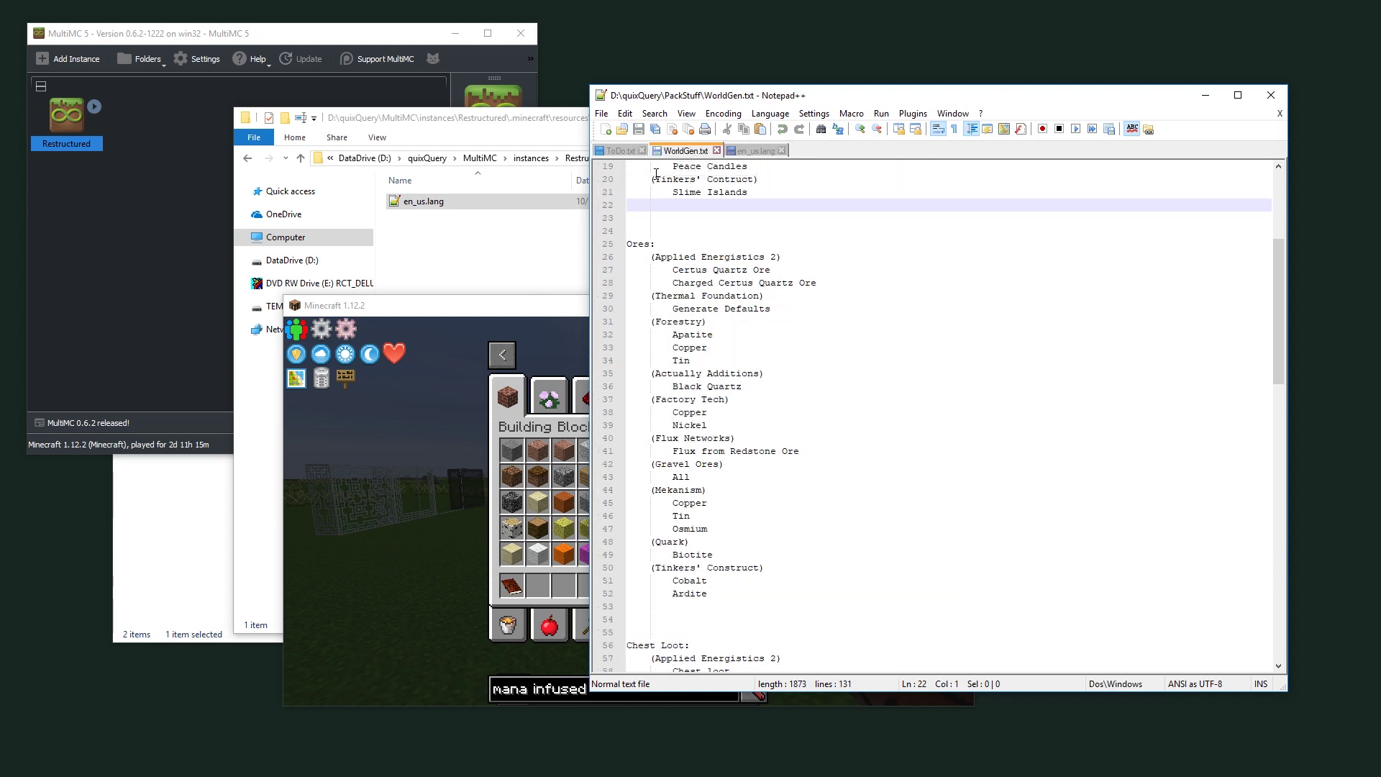
pyautogui.click(620, 151)
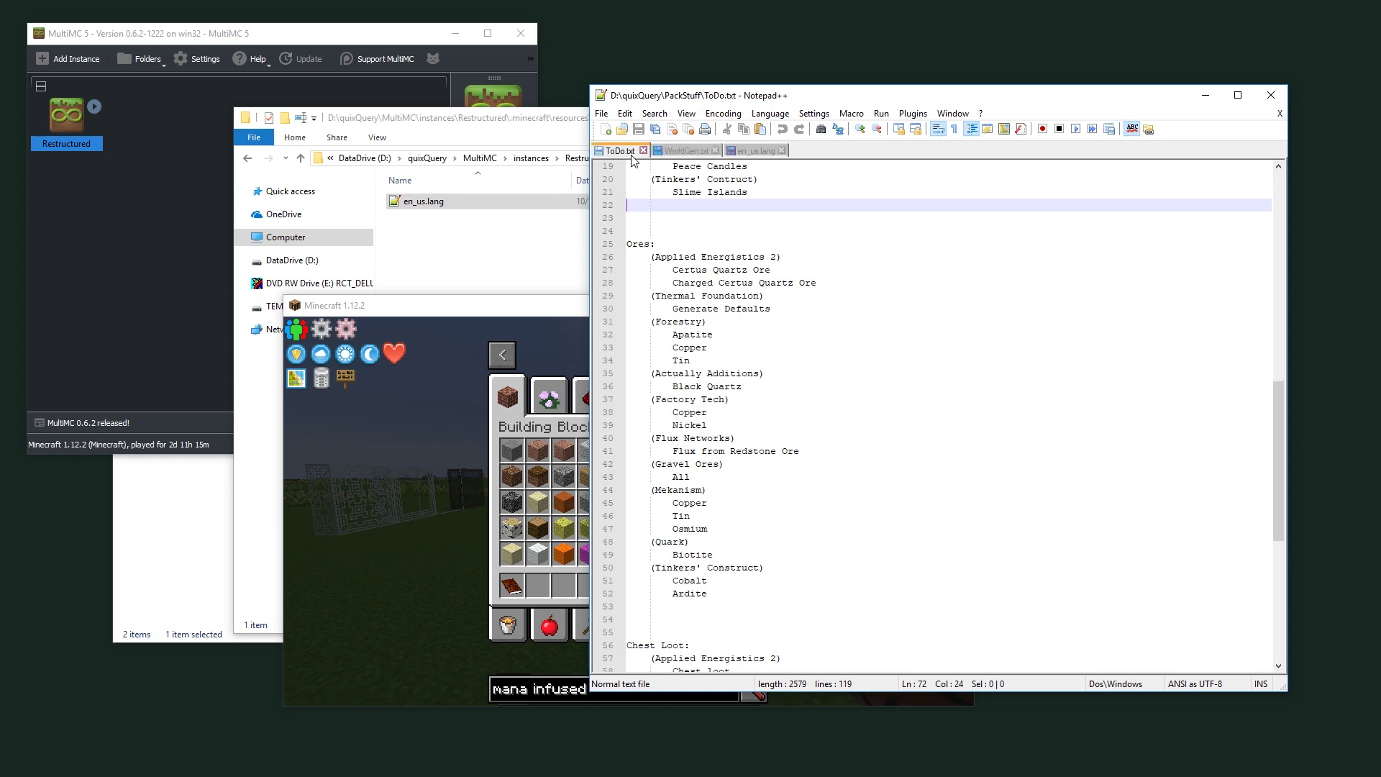
pyautogui.click(755, 151)
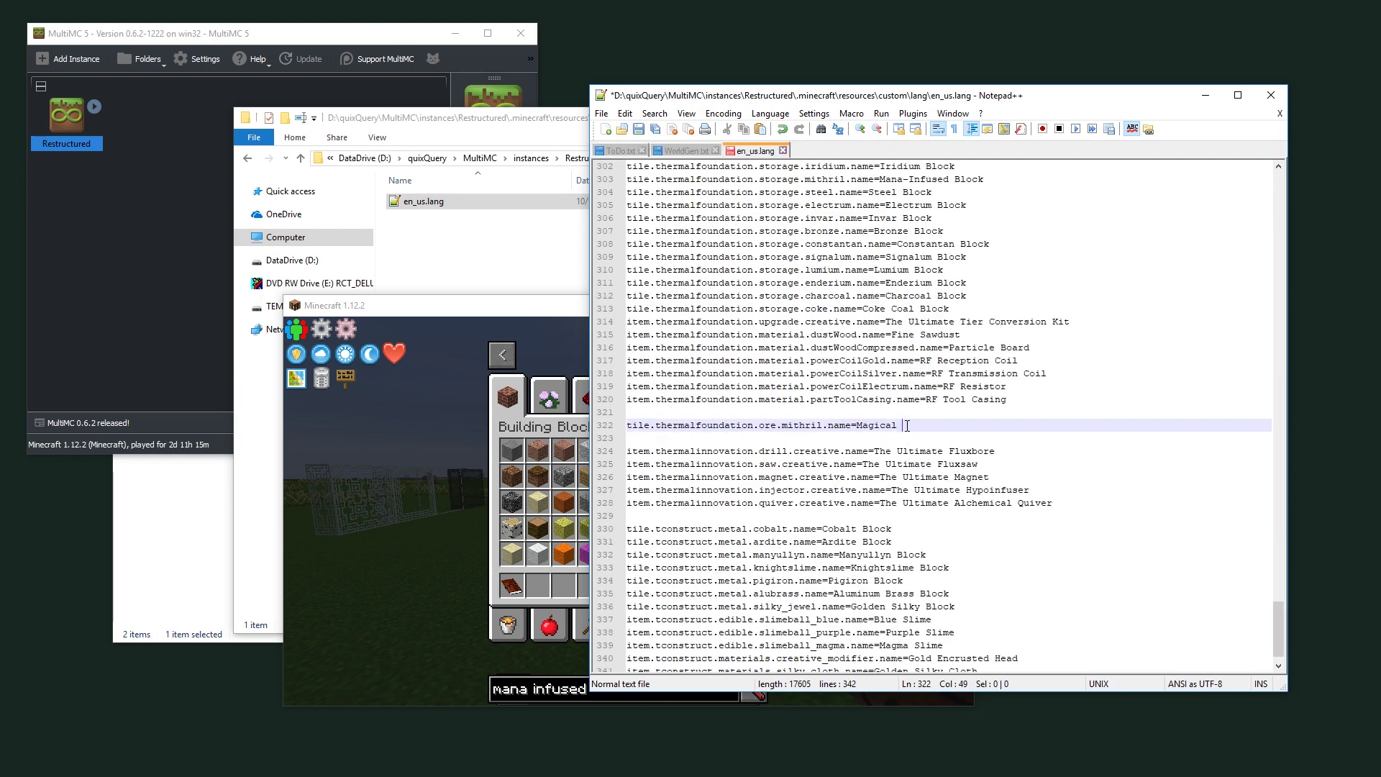
pyautogui.press('BackSpace')
pyautogui.press('BackSpace')
pyautogui.press('BackSpace')
pyautogui.write('al Metal Ore')
pyautogui.hotkey('ctrl', 's')
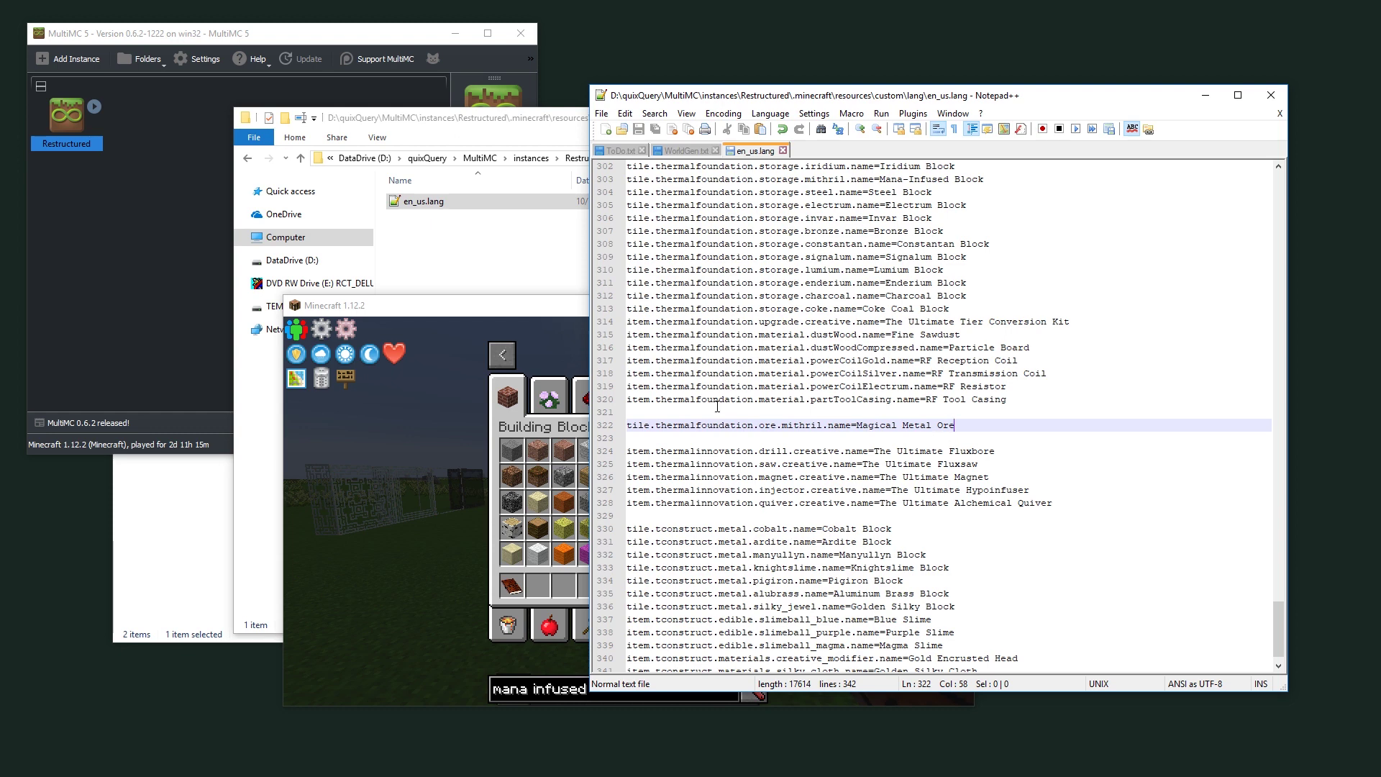
pyautogui.click(516, 312)
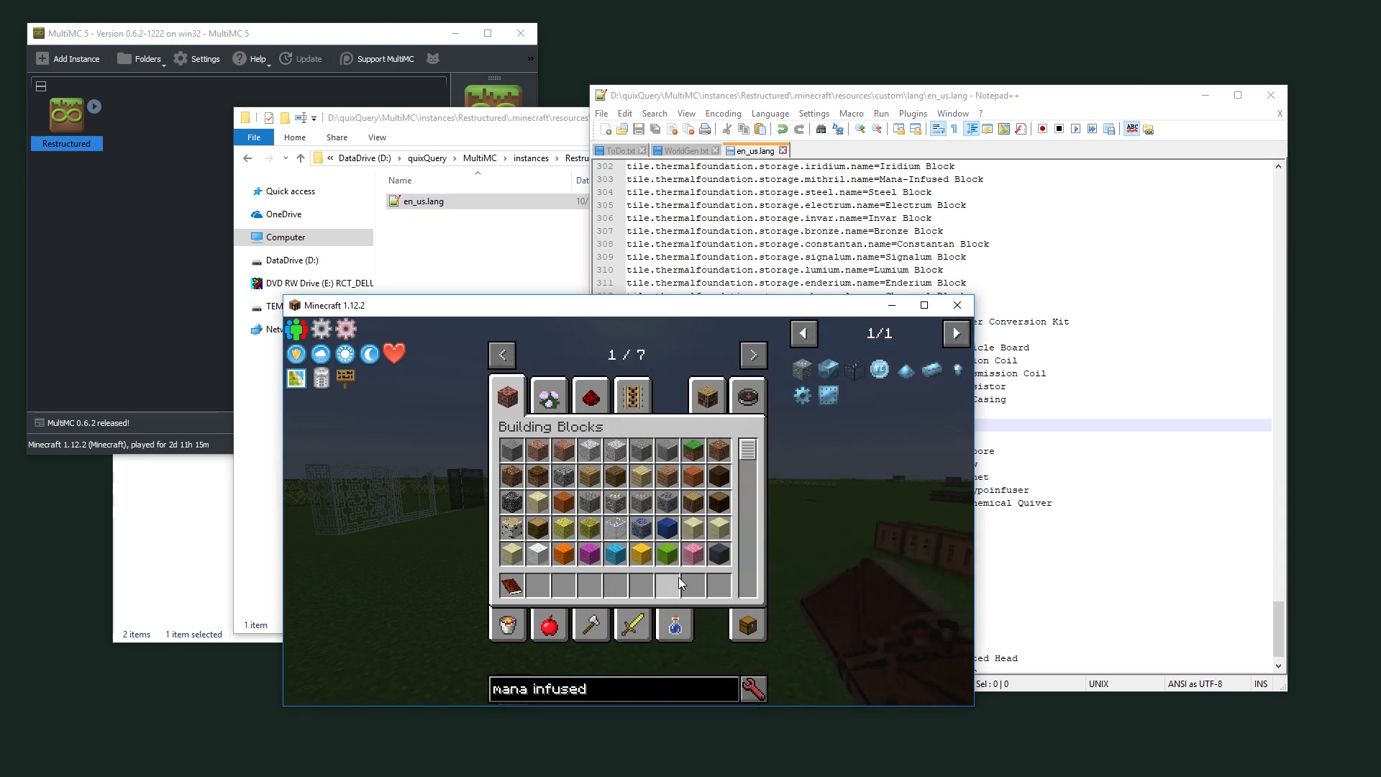
# Reload resource packs with F3+T and search JEI for 'magical metal', finding one match.
pyautogui.press('Escape')
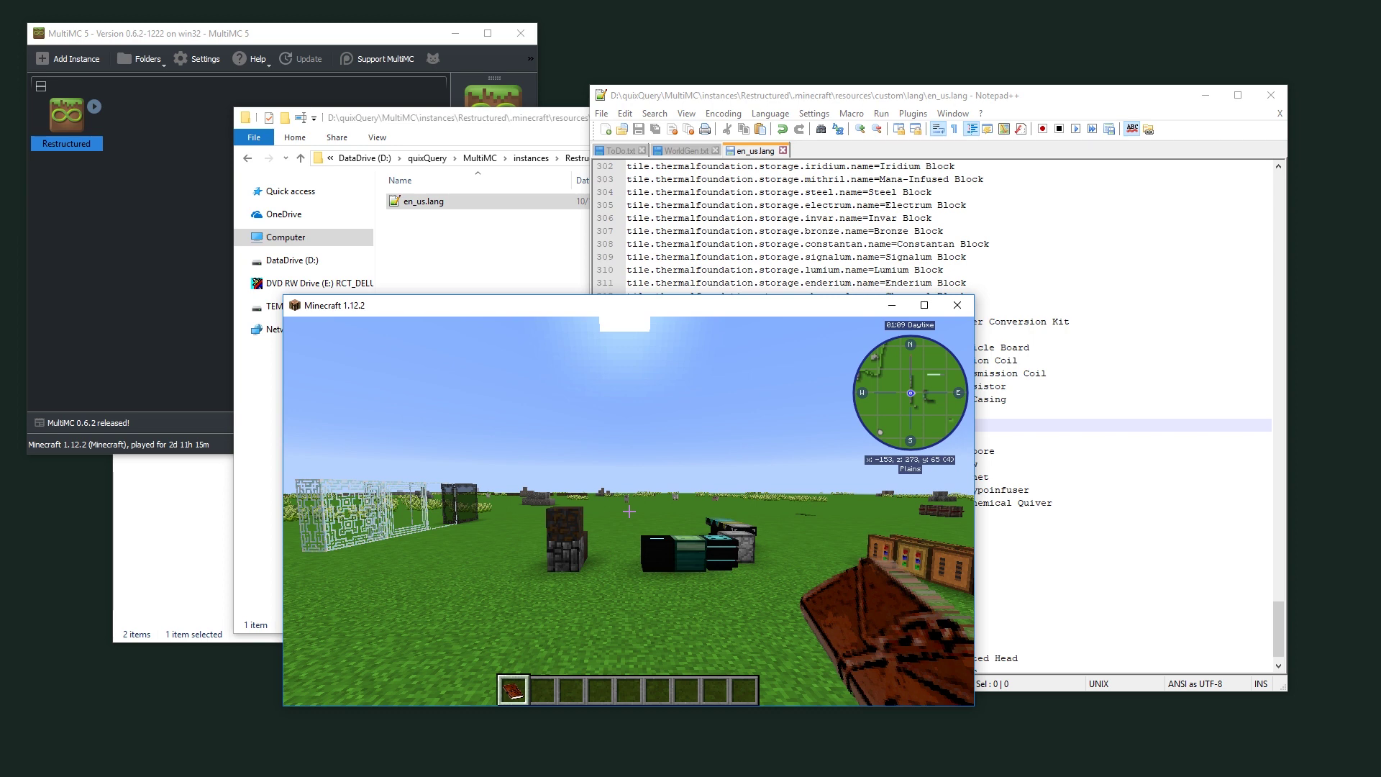
pyautogui.hotkey('F3', 't')
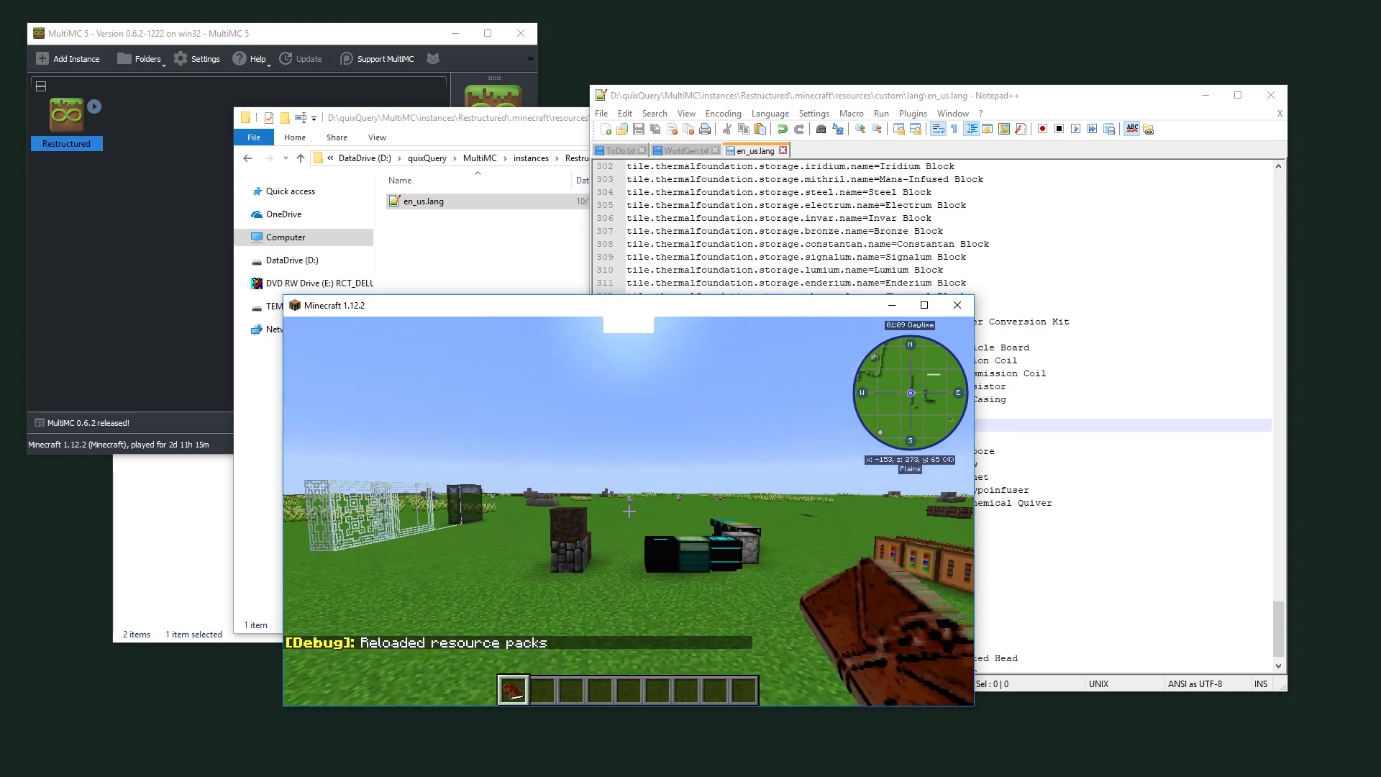
pyautogui.press('e')
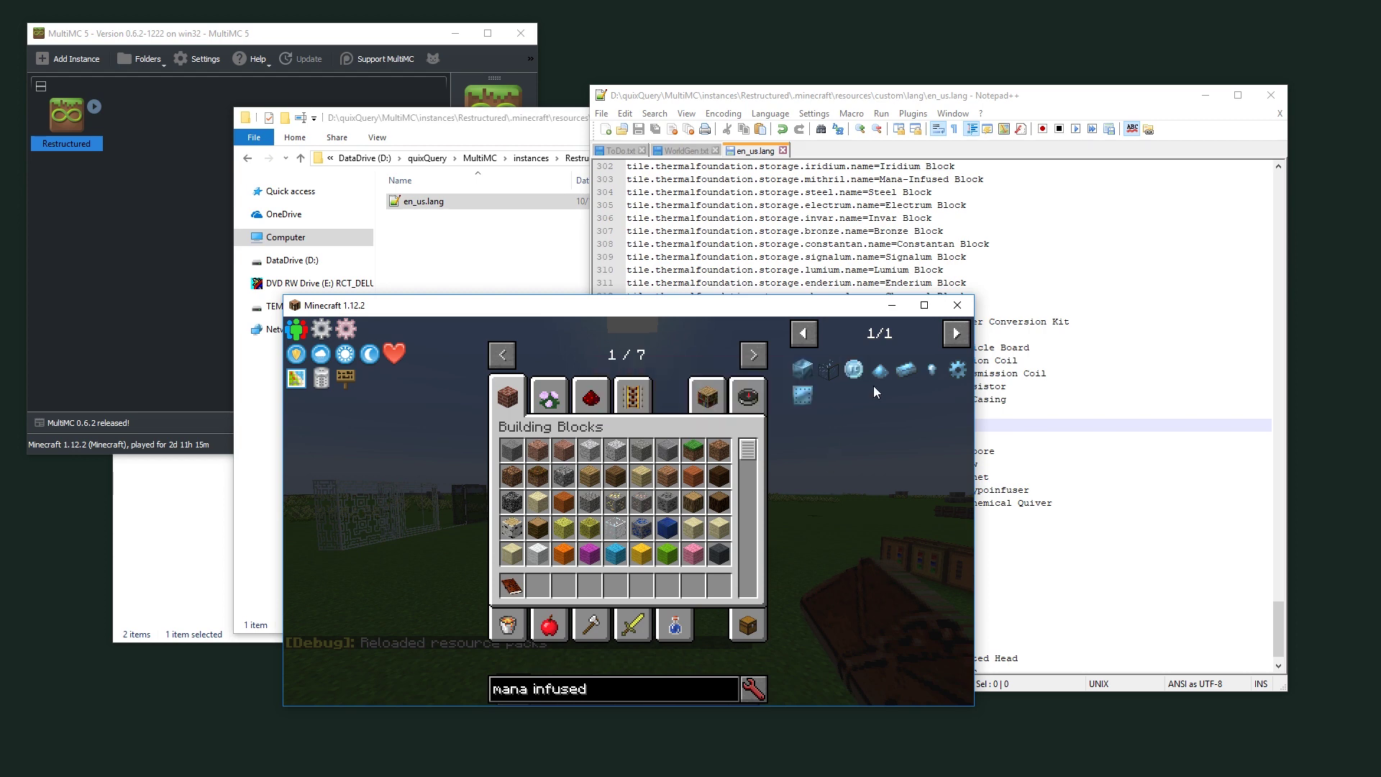
pyautogui.doubleClick(690, 683)
pyautogui.write('magical m')
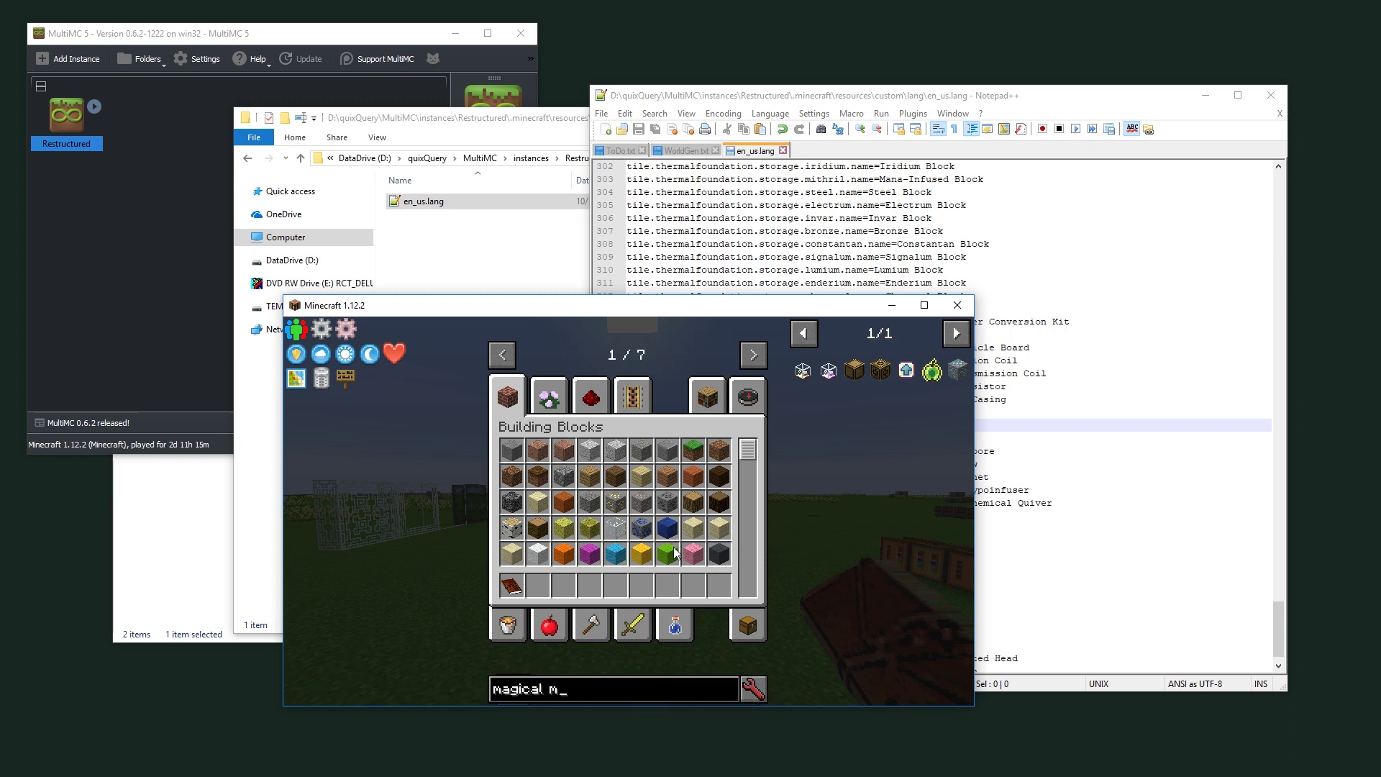
pyautogui.write('etal')
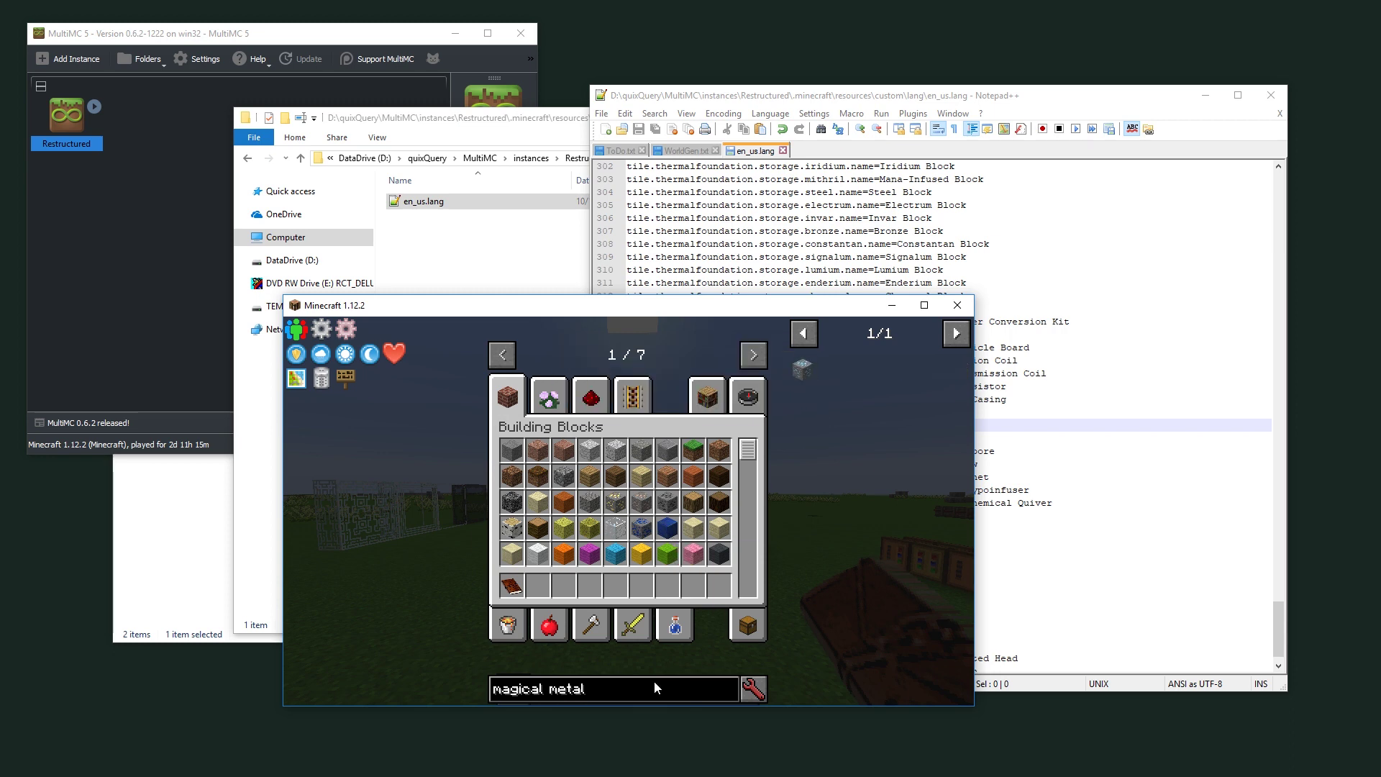
pyautogui.hotkey('ctrl', 'a')
# Search JEI for 'mana infused', then return to en_us.lang in Notepad++.
pyautogui.write('mana')
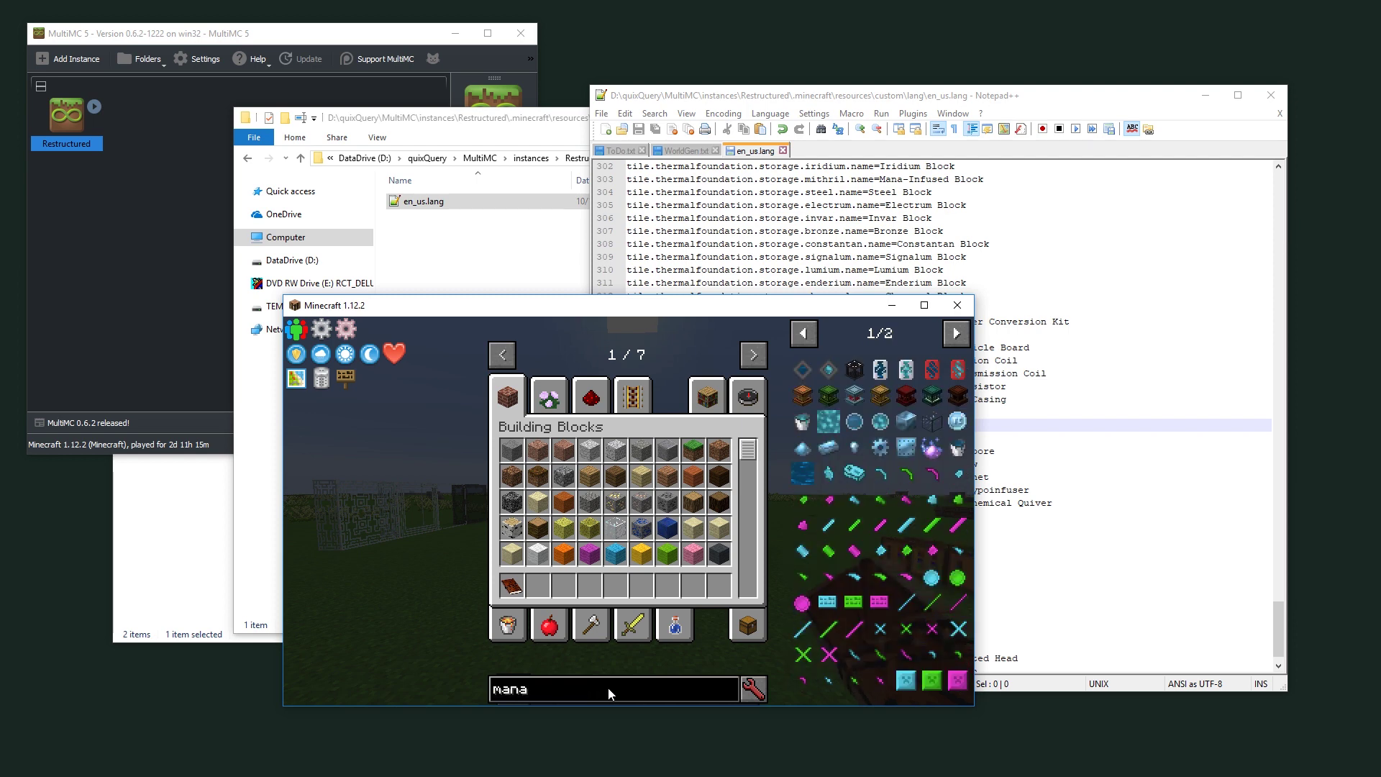
pyautogui.write(' infused')
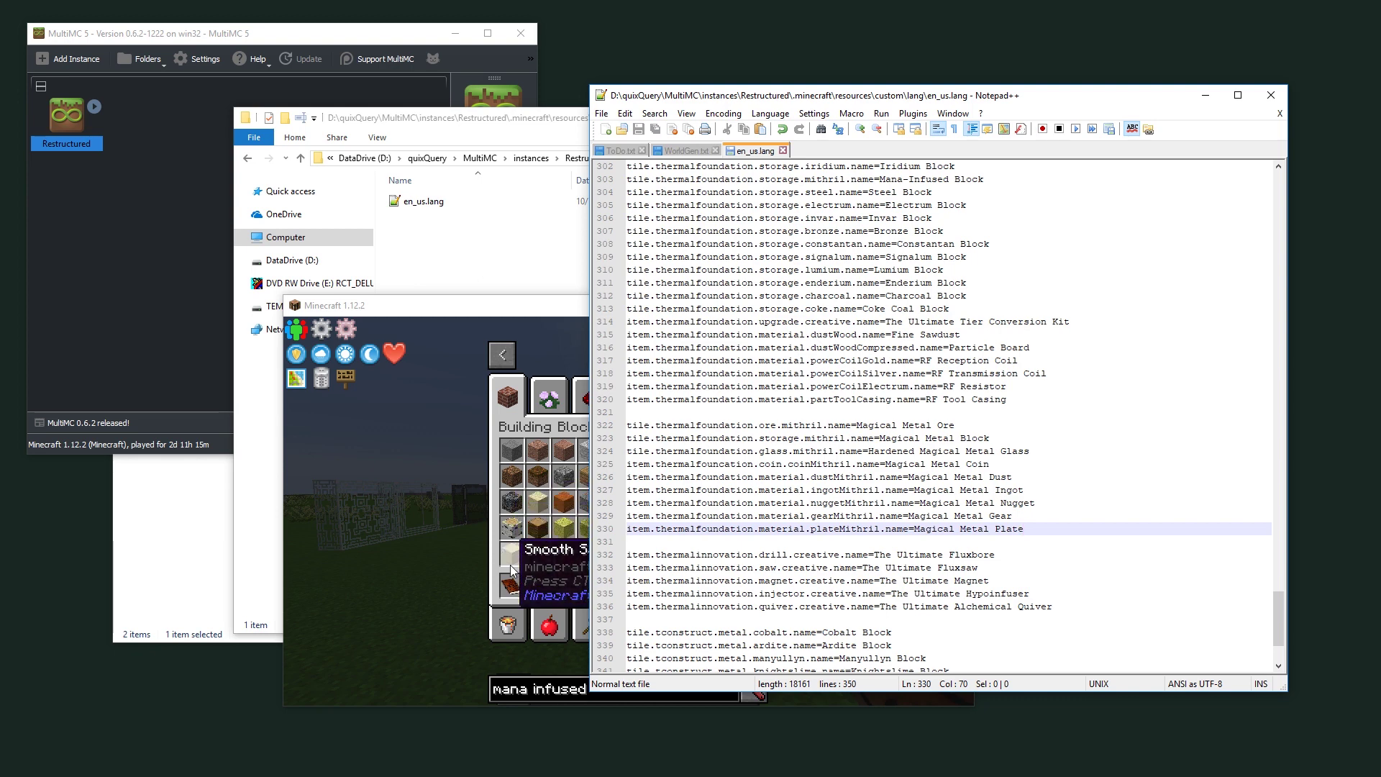
pyautogui.click(536, 591)
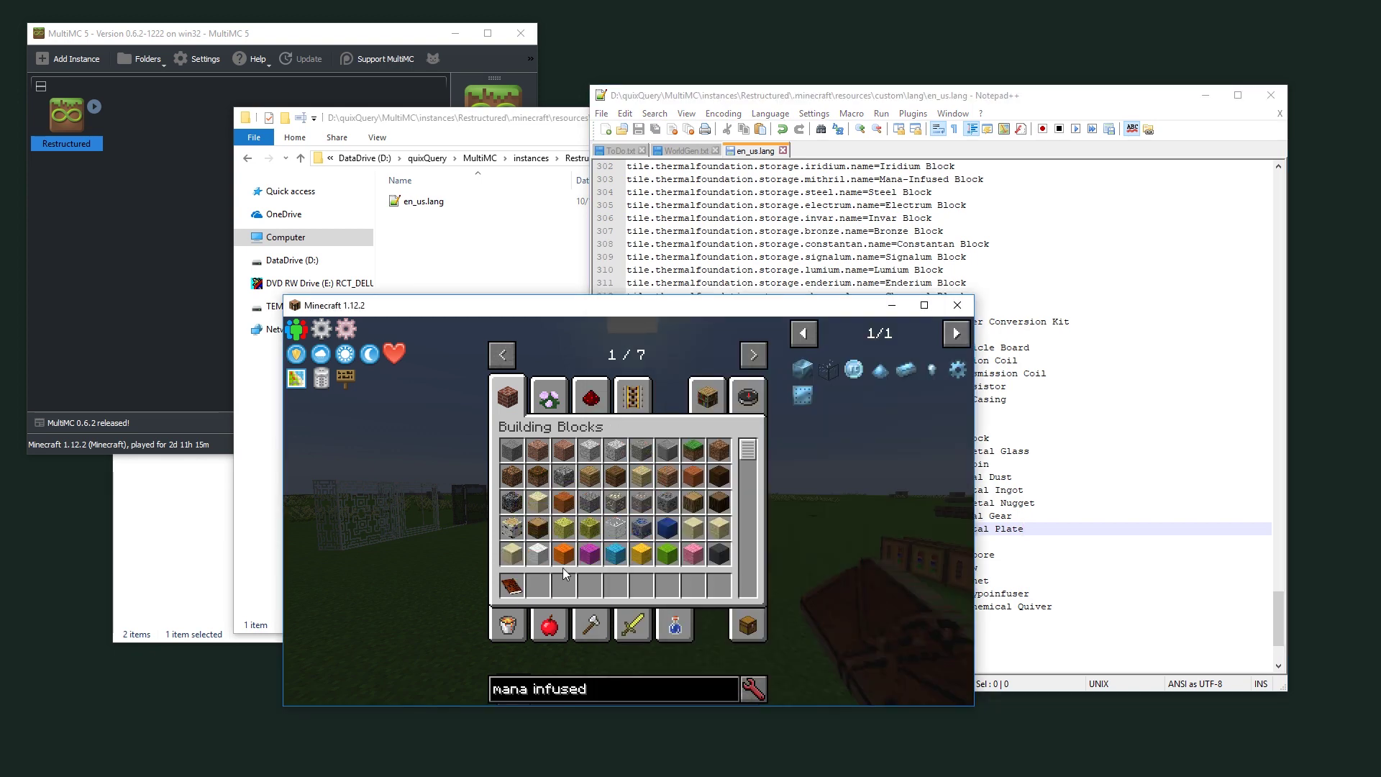
pyautogui.click(1145, 383)
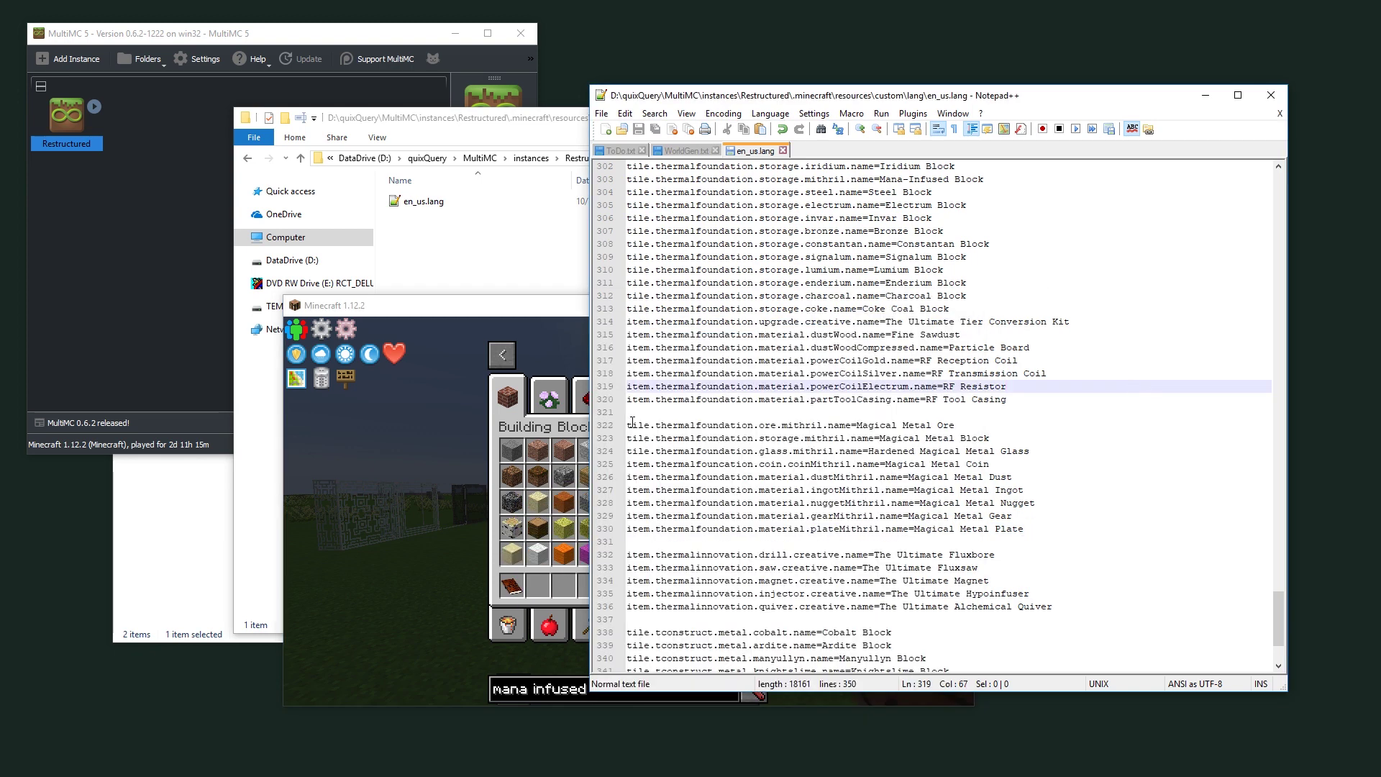
# Delete blank line 321 and reselect the nine Magical Metal lines 321–329.
pyautogui.moveTo(622, 424); pyautogui.dragTo(1021, 530)
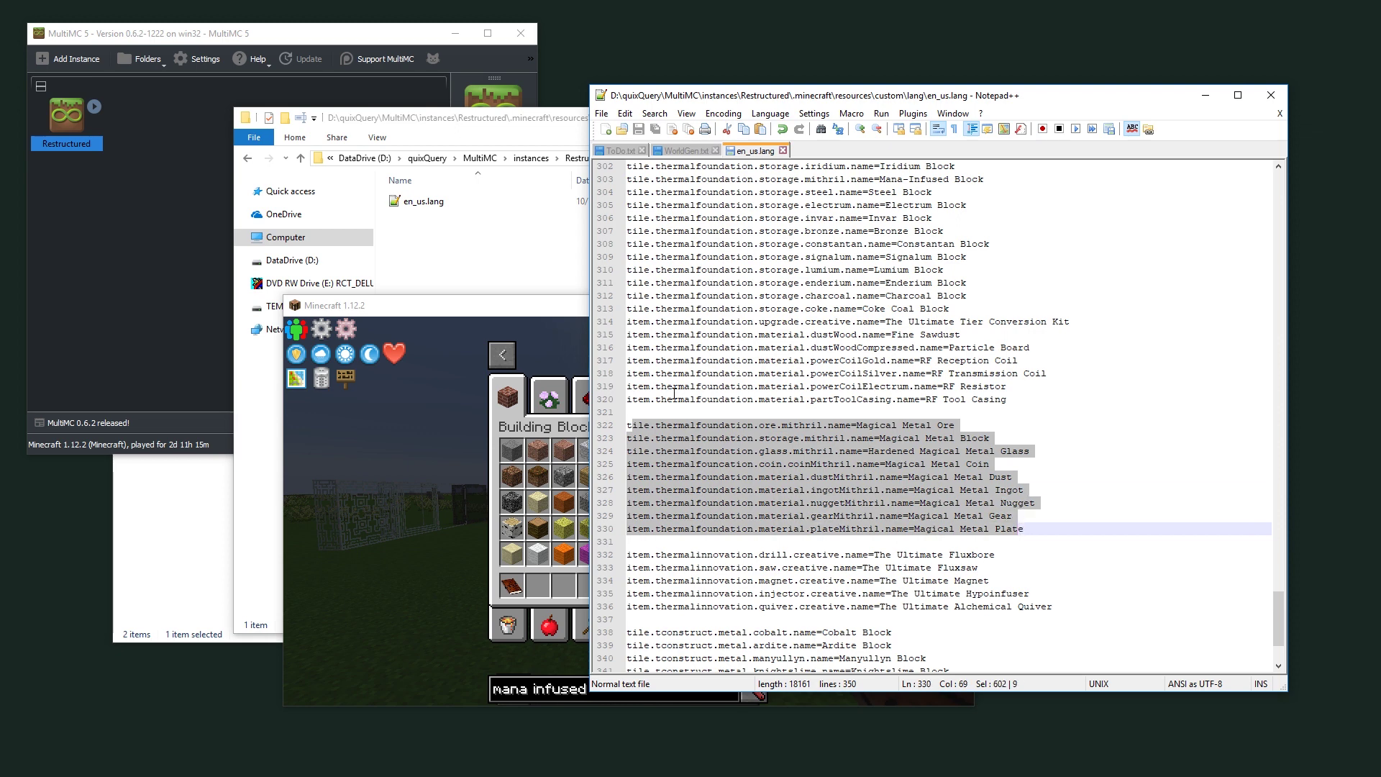
pyautogui.click(667, 413)
pyautogui.press('BackSpace')
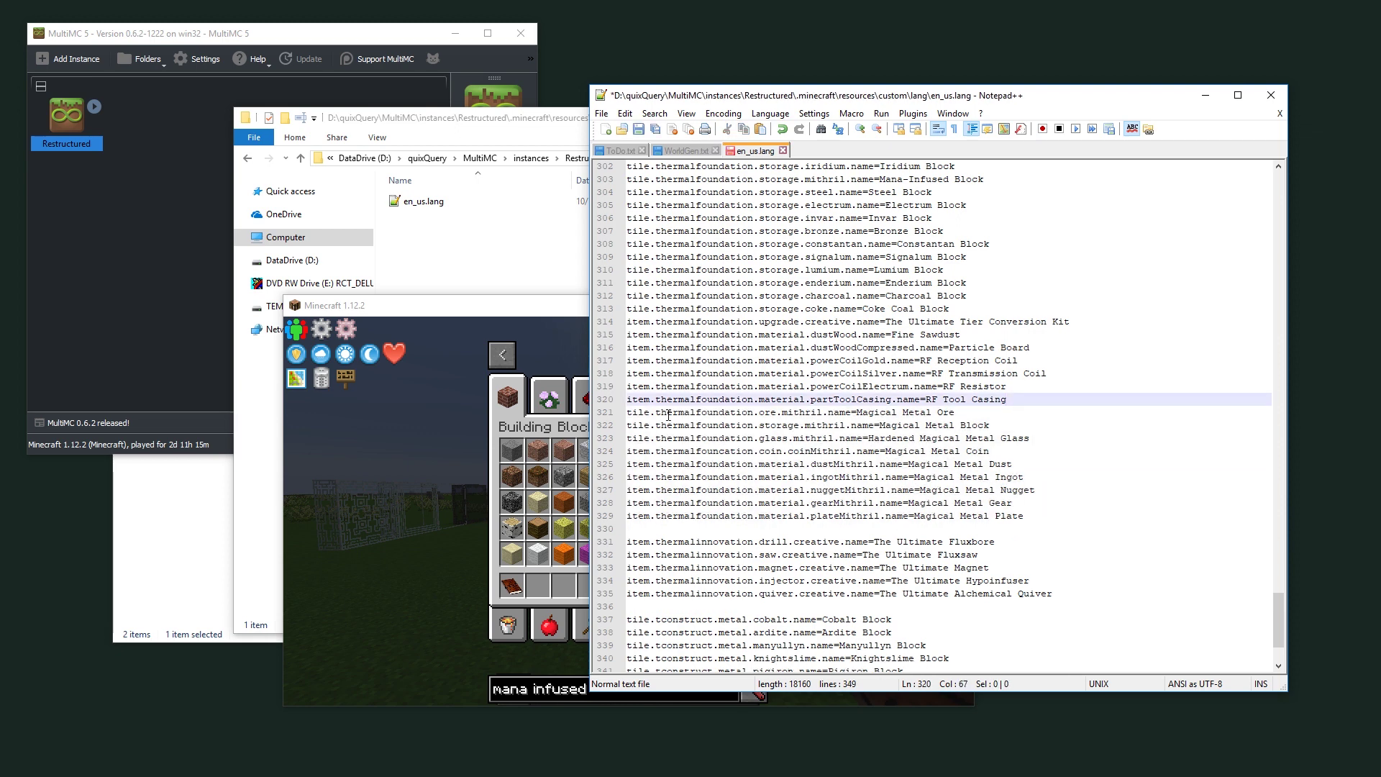
pyautogui.click(795, 421)
pyautogui.moveTo(627, 412); pyautogui.dragTo(1107, 511)
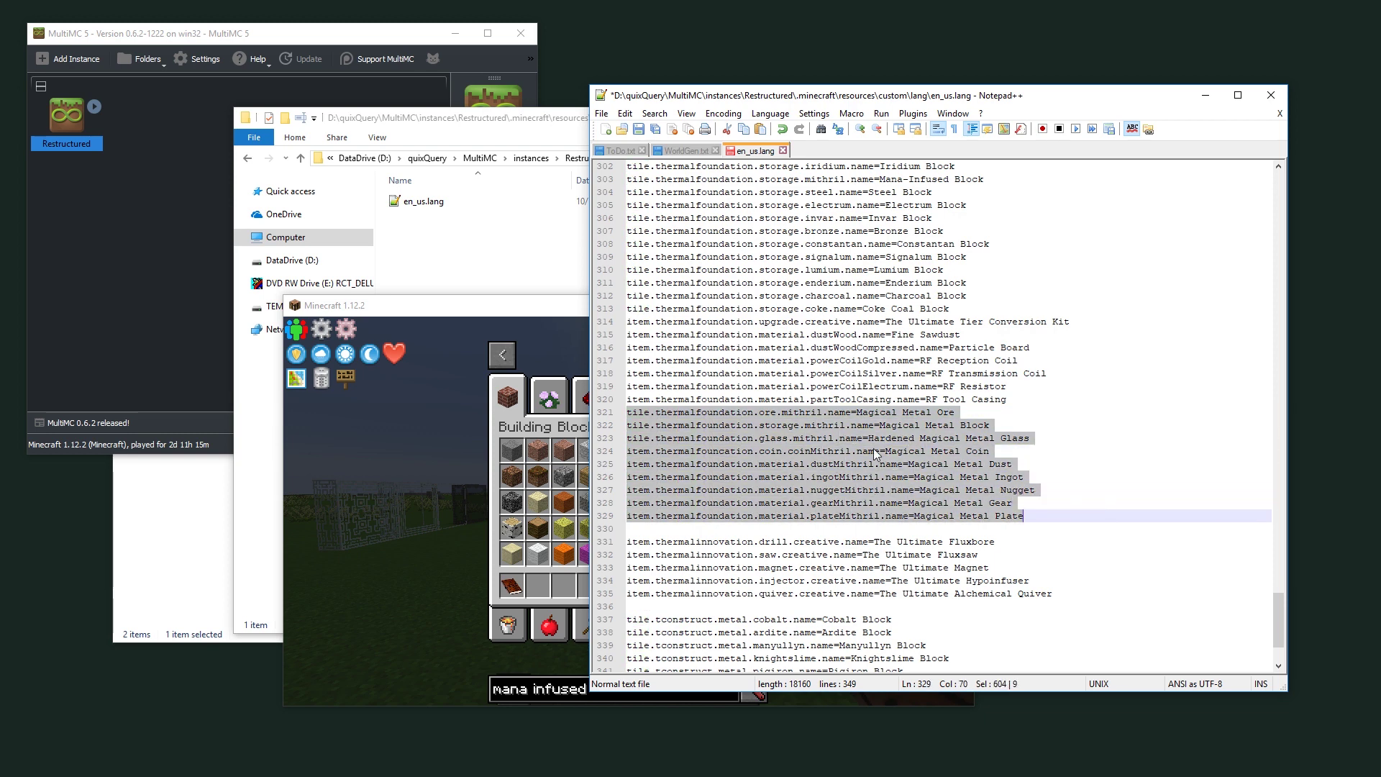
pyautogui.click(569, 584)
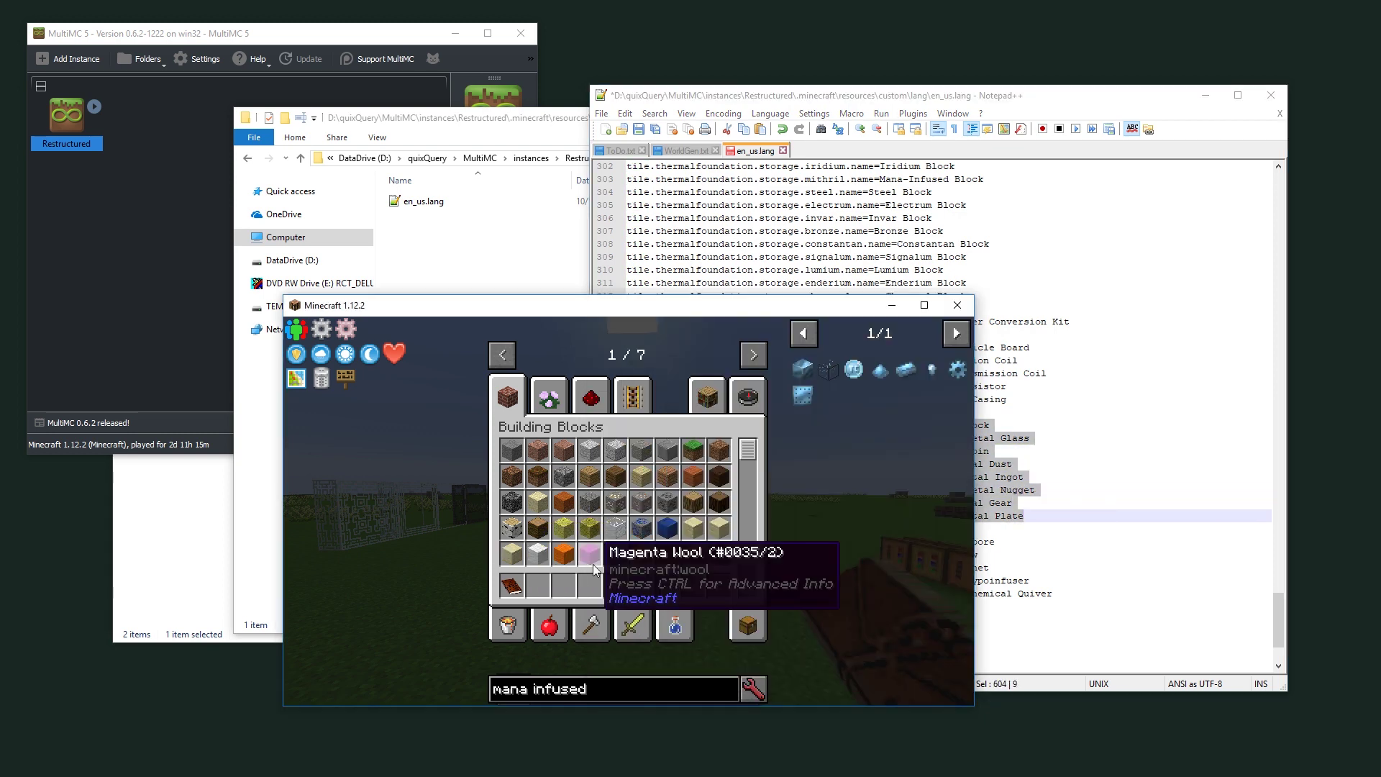
# Reload resources again and check the coin's advanced info: still Mana Infused Coin, coinMithril.
pyautogui.press('Escape')
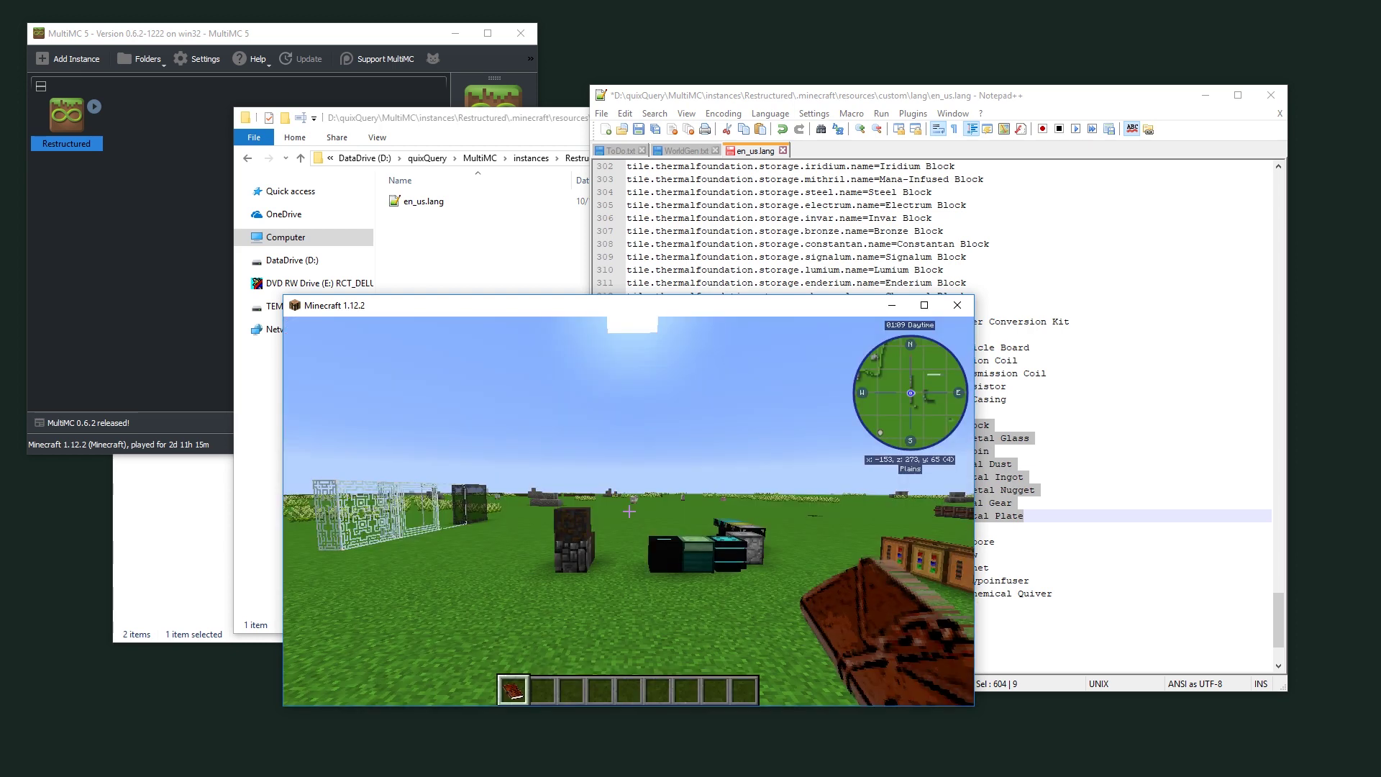
pyautogui.hotkey('F3', 'q')
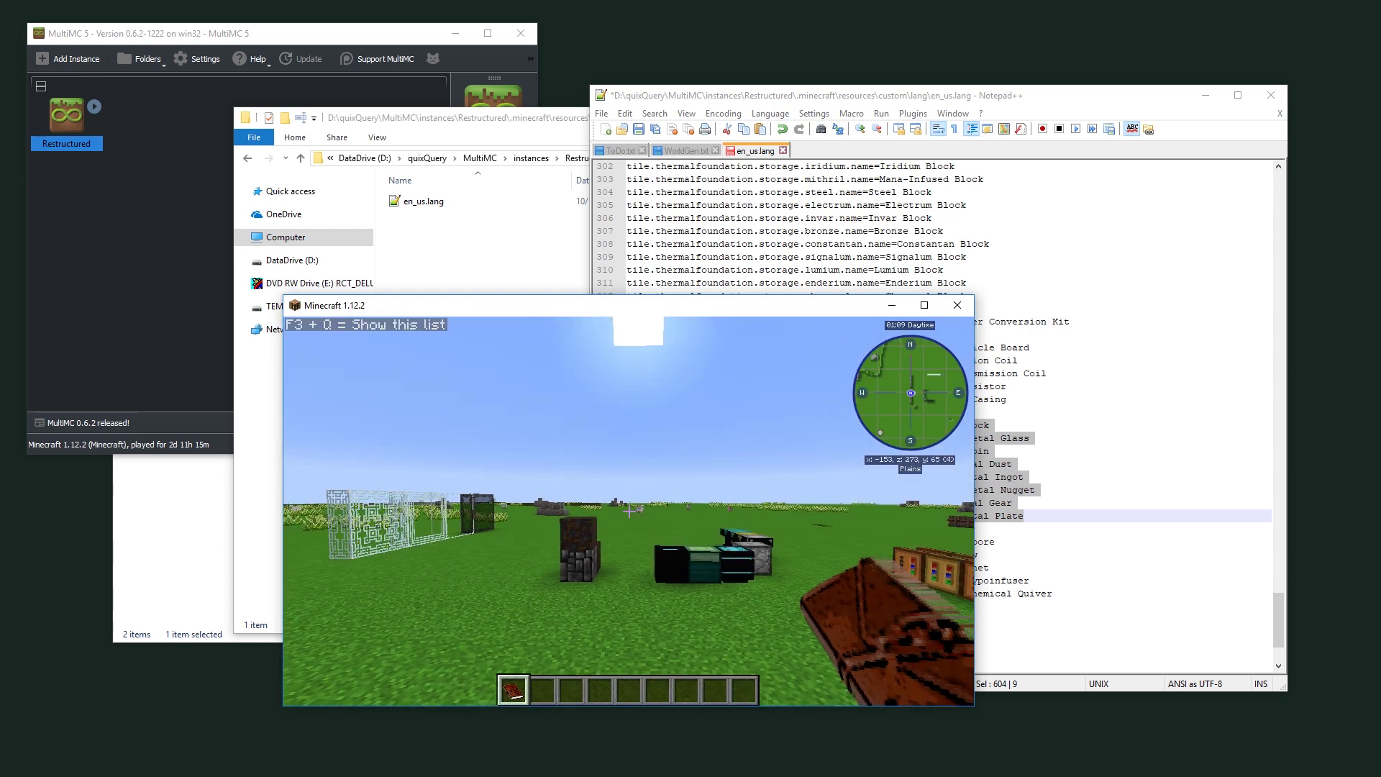
pyautogui.hotkey('F3', 't')
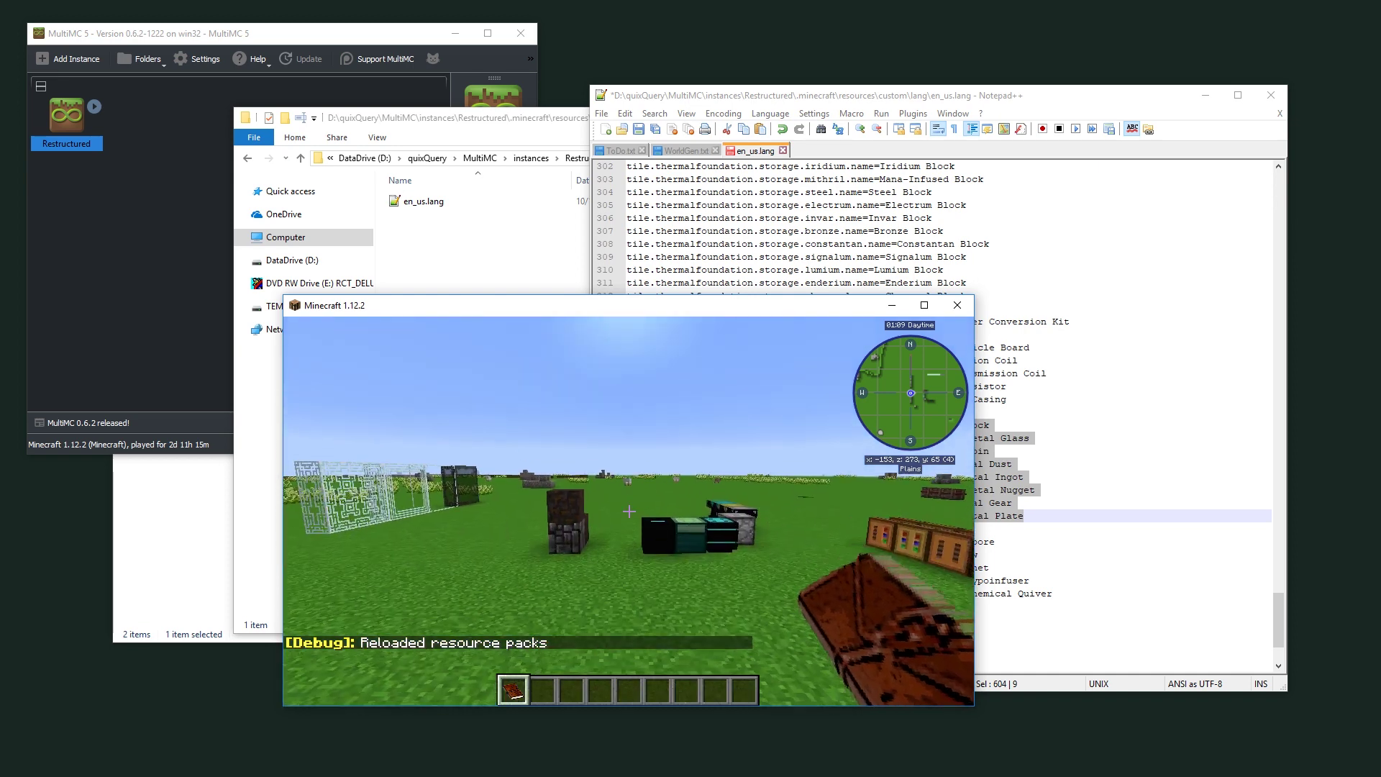
pyautogui.press('e')
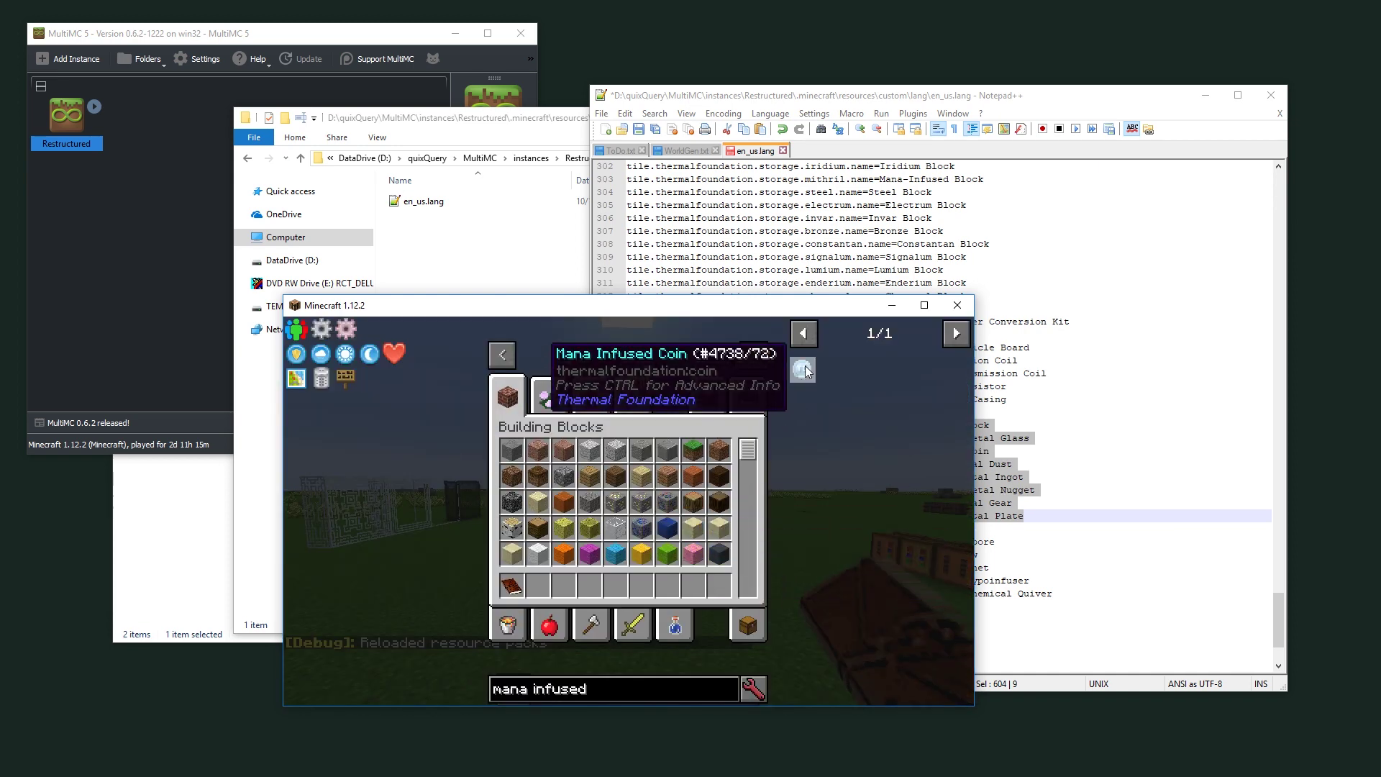
pyautogui.press('ctrl')
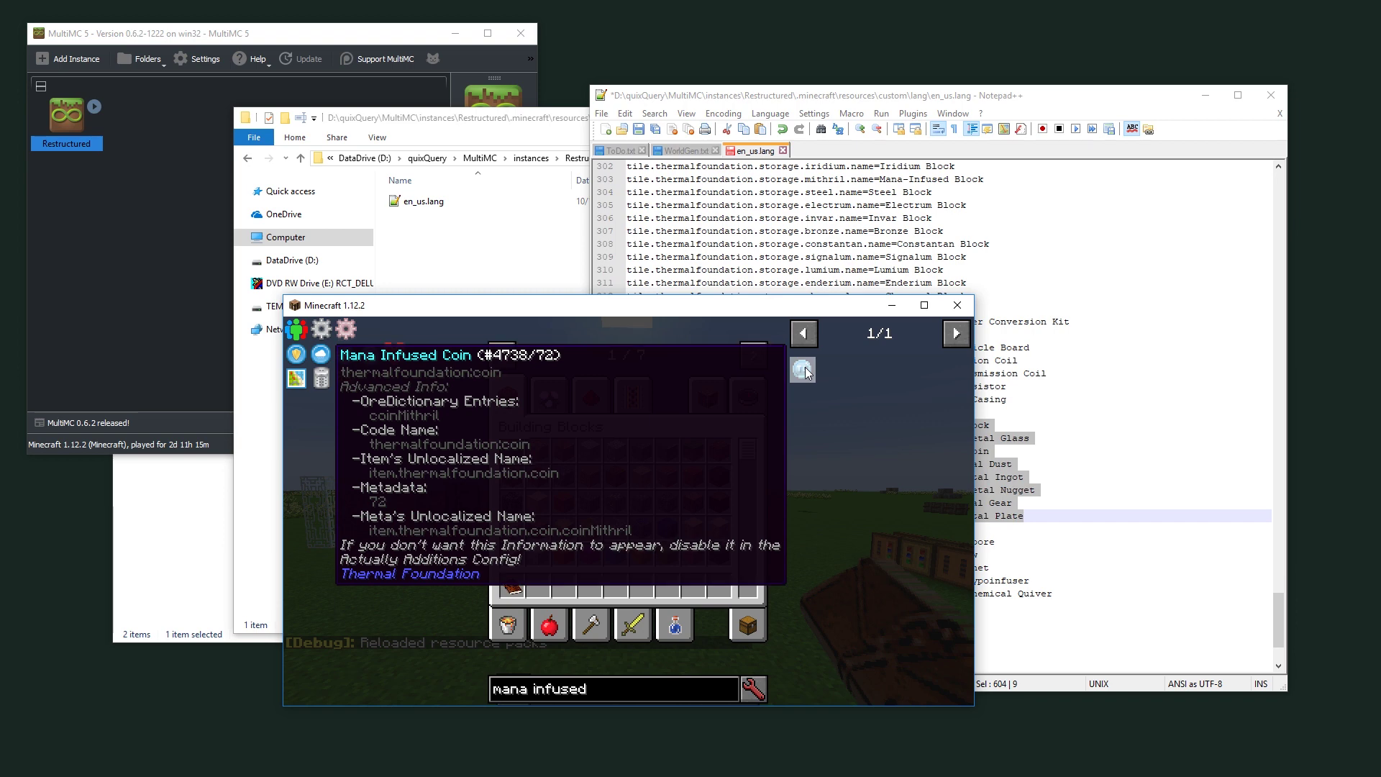
# Compare the Magical Metal Coin line in en_us.lang with the coin shown in-game.
pyautogui.click(1042, 477)
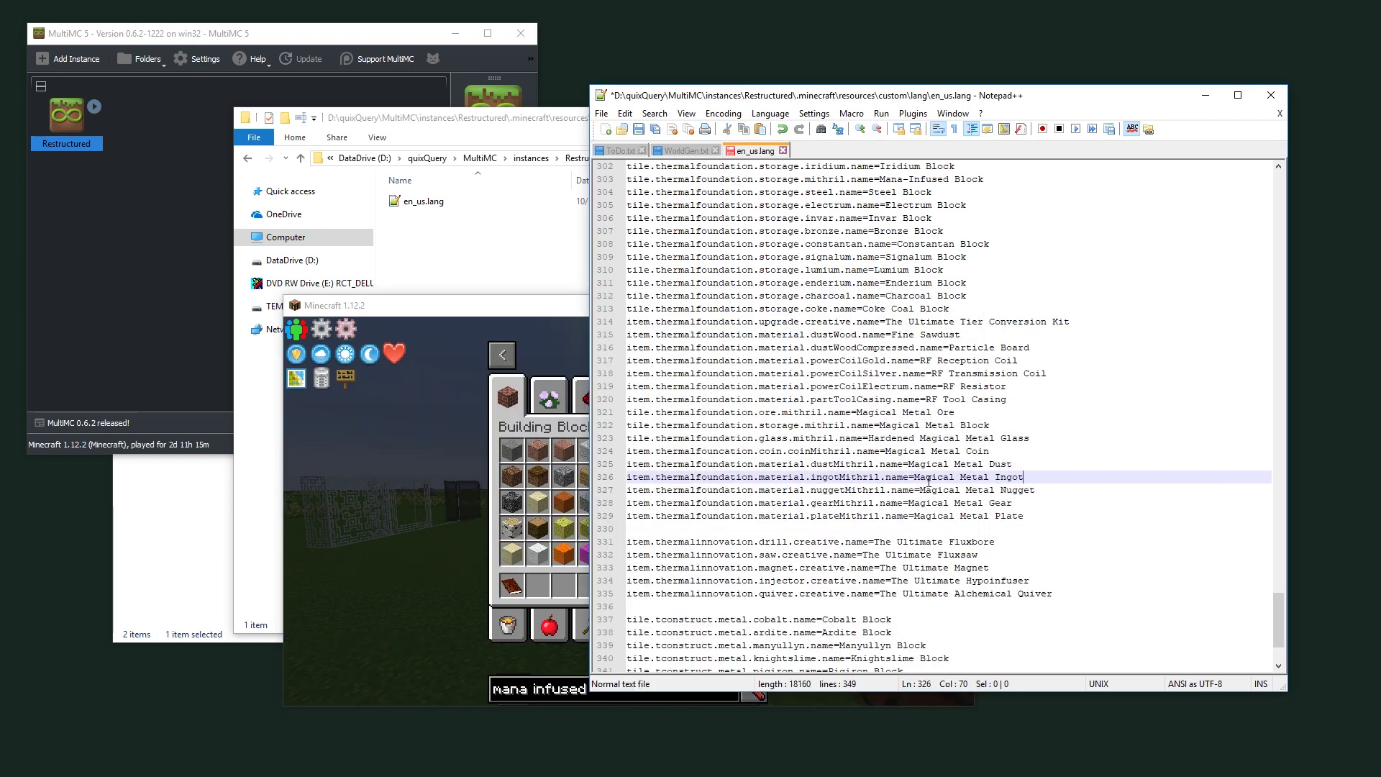
pyautogui.click(934, 451)
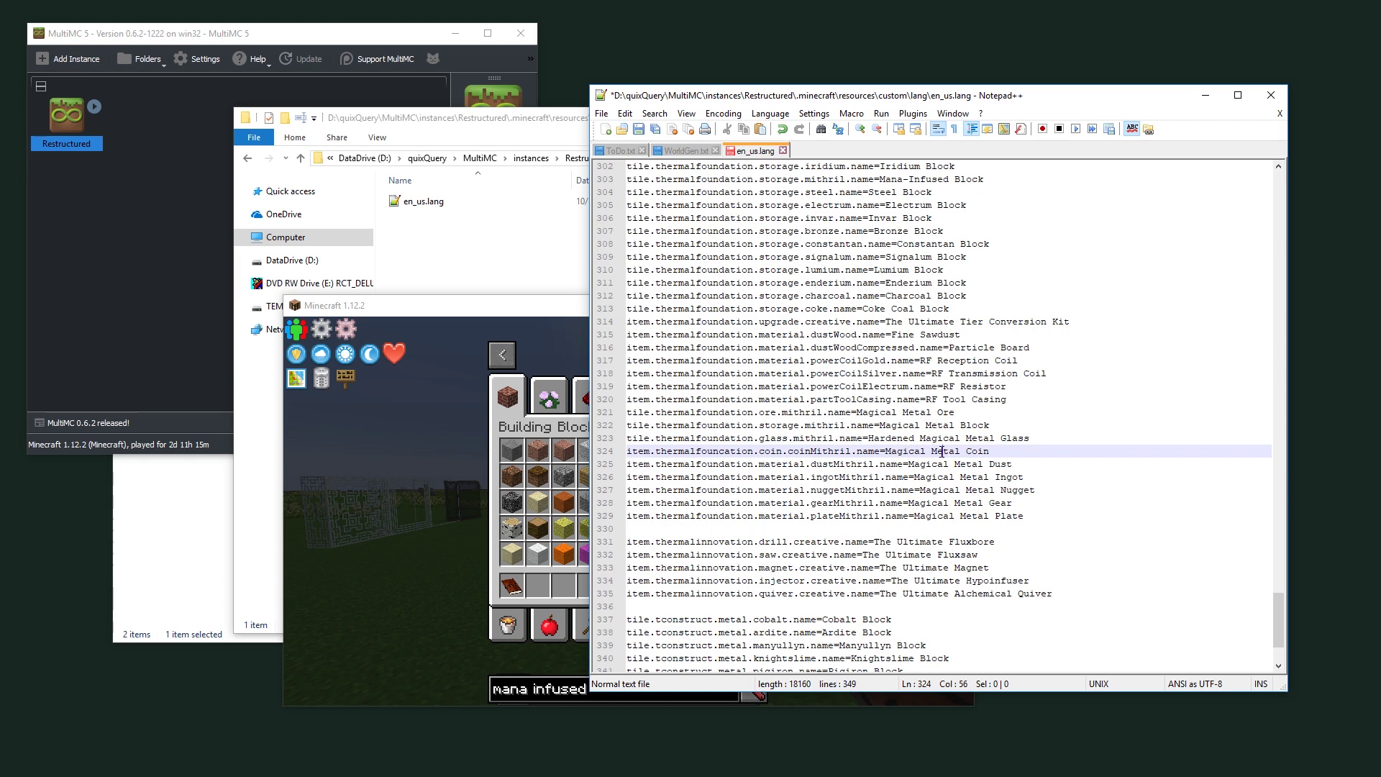
pyautogui.click(581, 615)
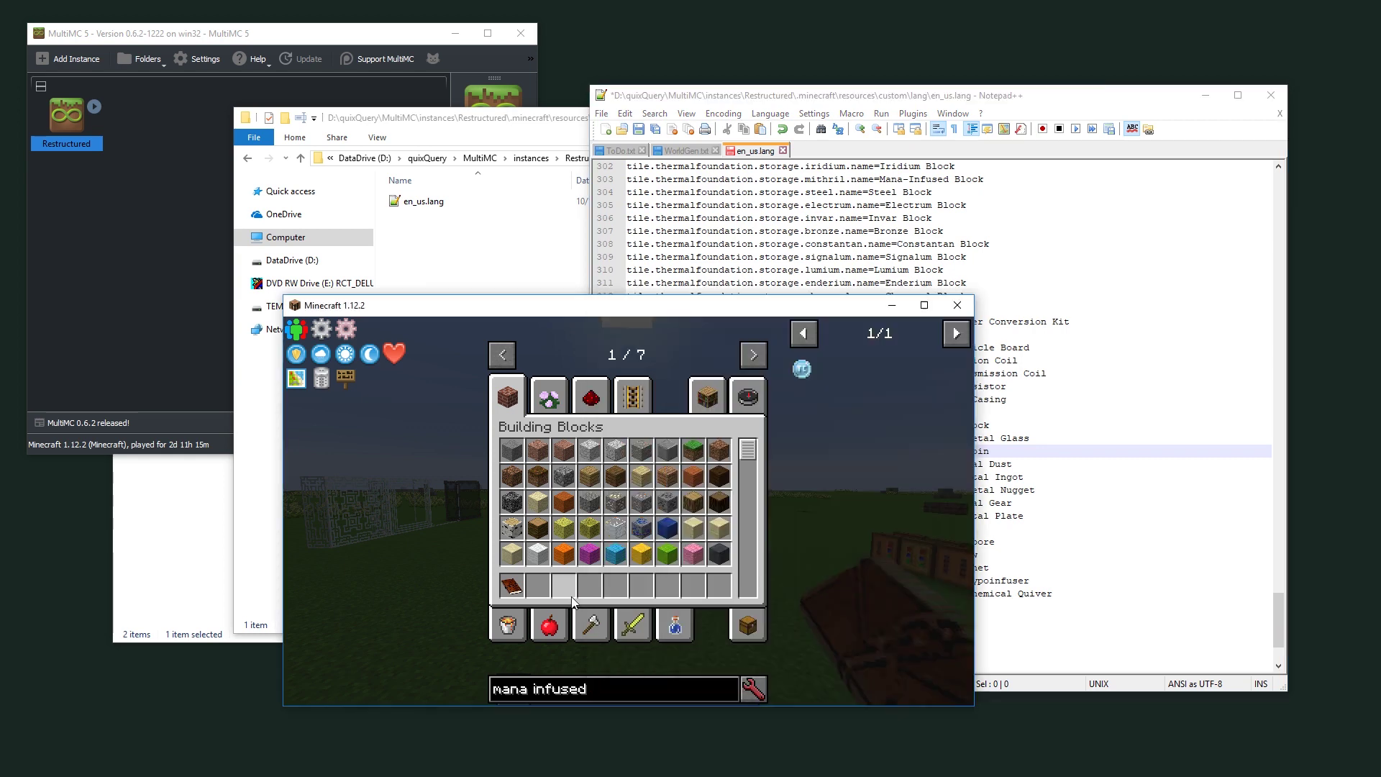
pyautogui.moveTo(801, 374)
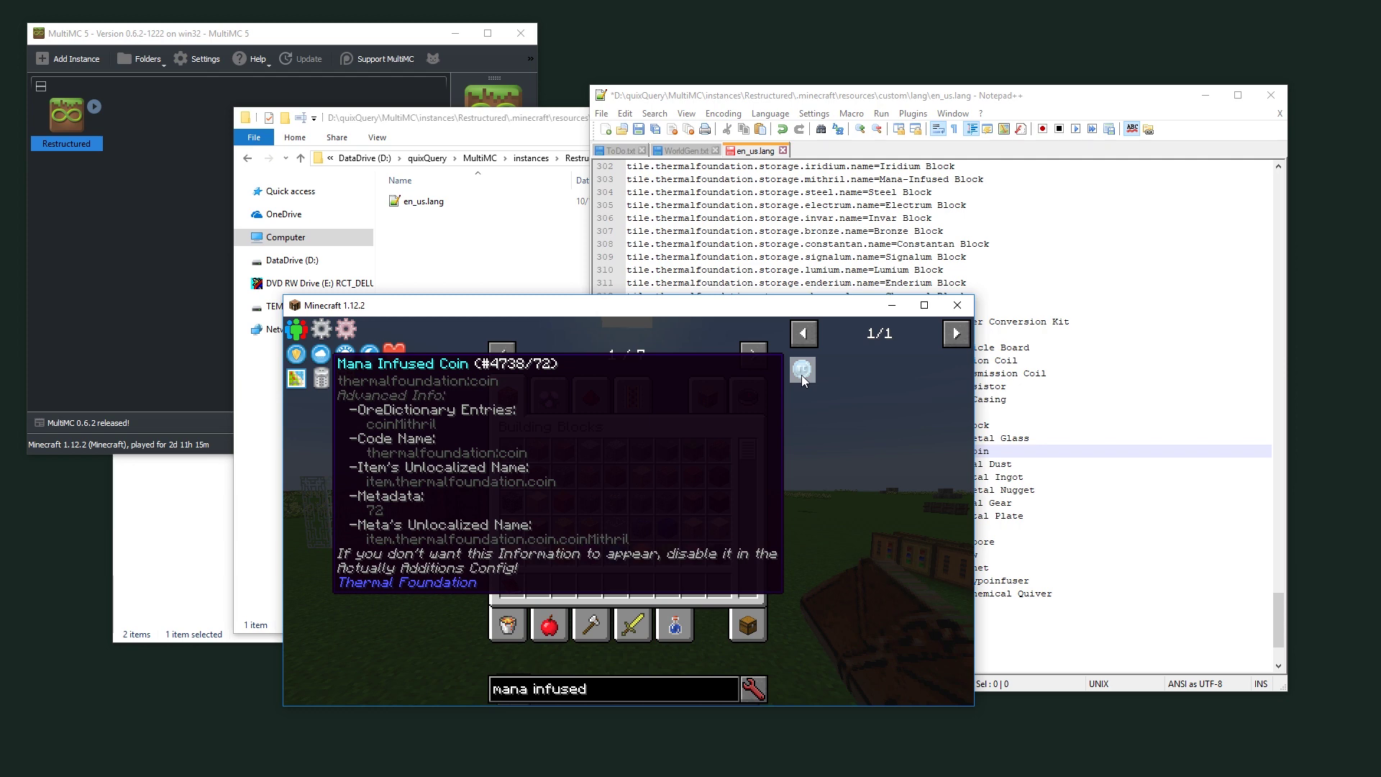
# Bookmark line 324 (Magical Metal Coin), then close Minecraft's creative inventory.
pyautogui.click(1172, 496)
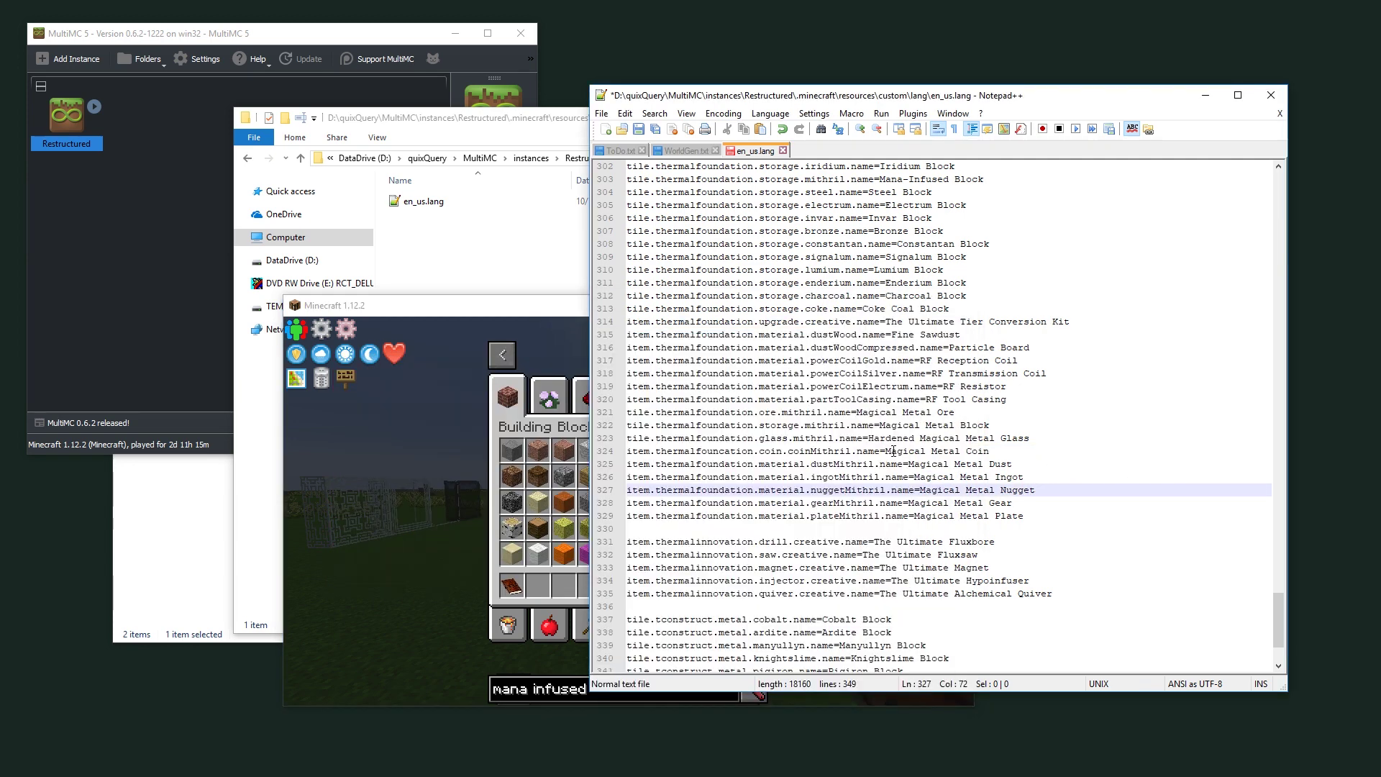
pyautogui.moveTo(890, 451); pyautogui.dragTo(956, 451)
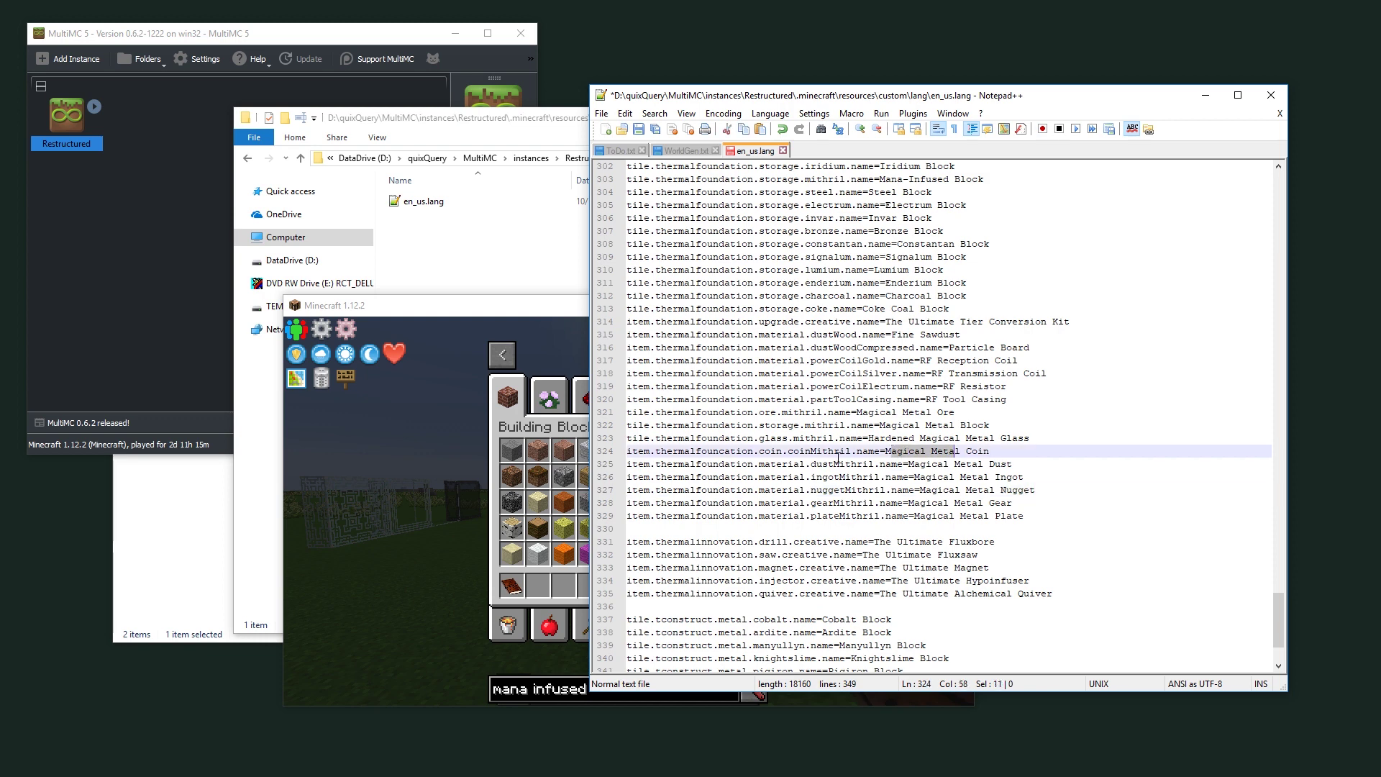
pyautogui.click(618, 451)
pyautogui.moveTo(638, 450); pyautogui.dragTo(726, 452)
pyautogui.click(726, 451)
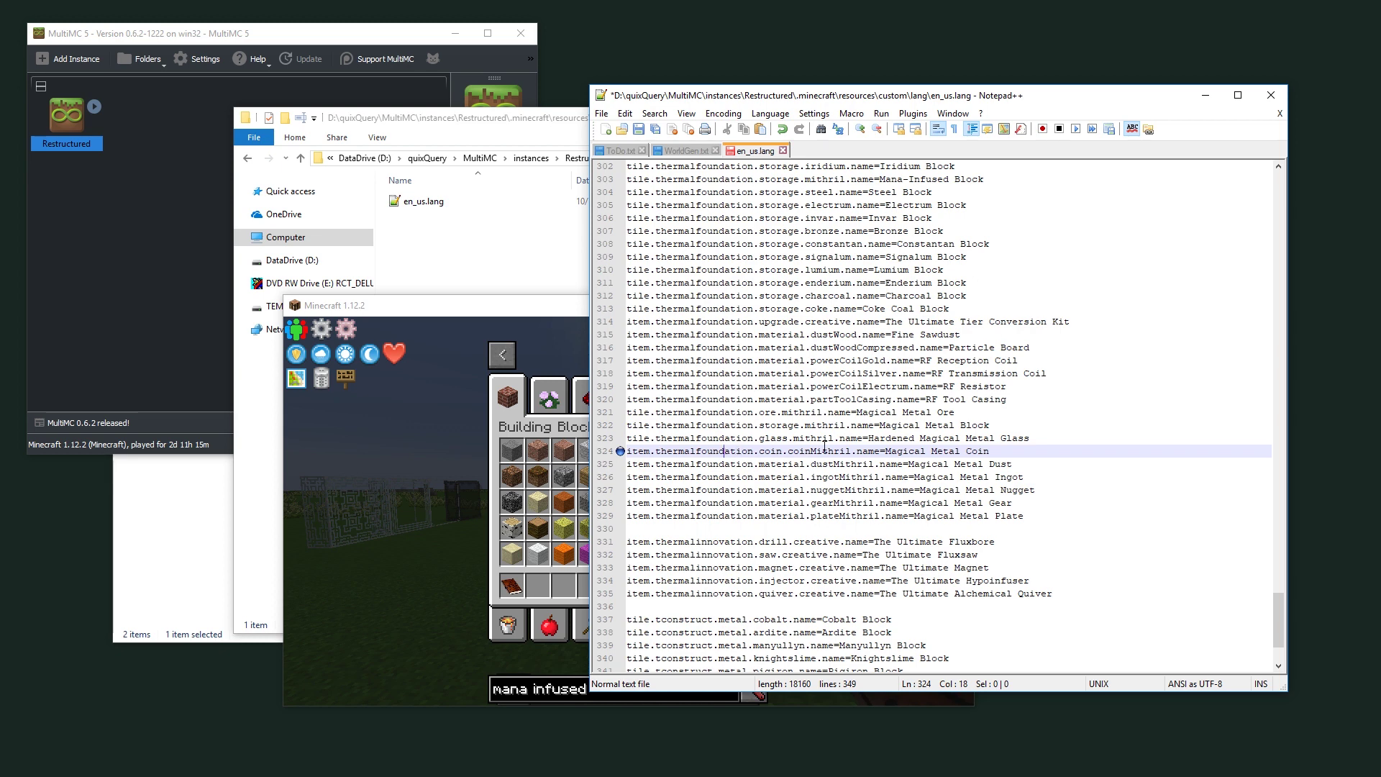
pyautogui.click(530, 596)
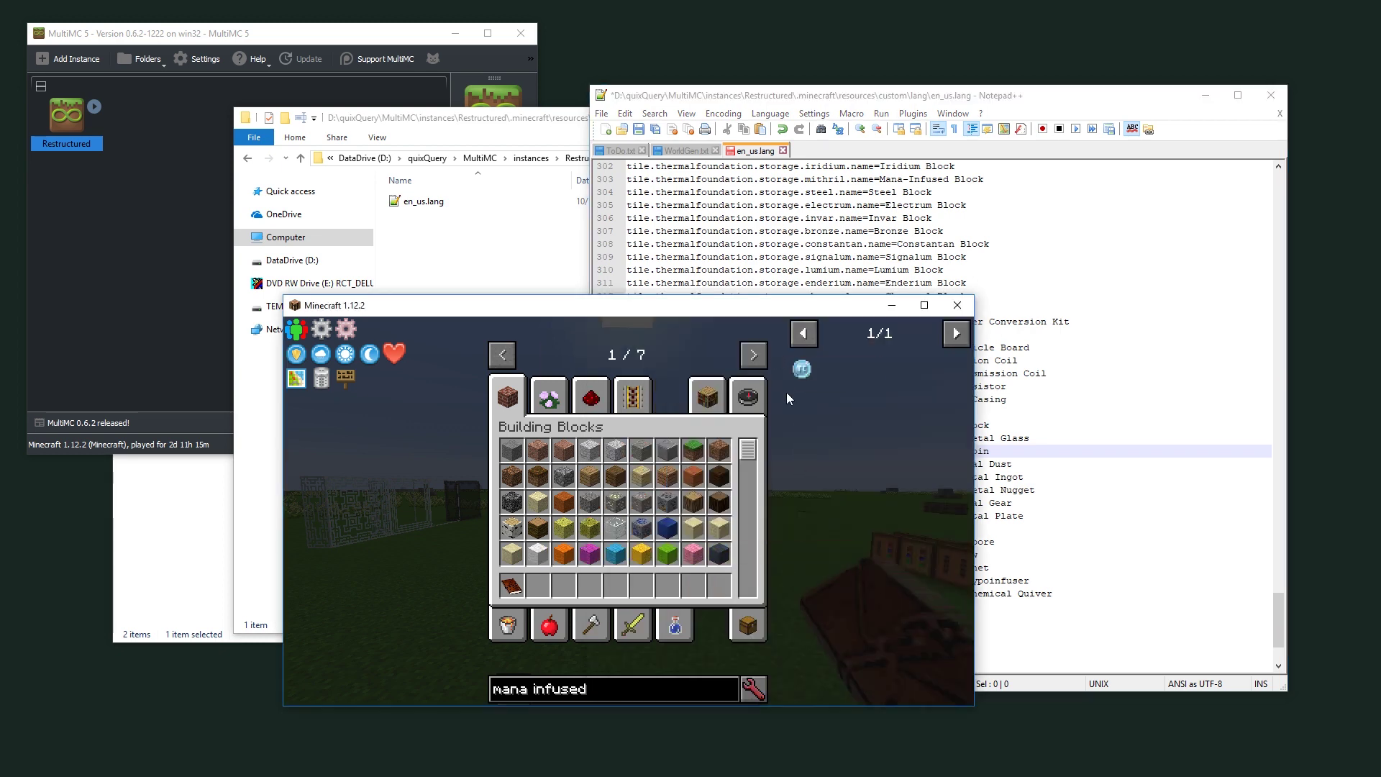
pyautogui.press('Escape')
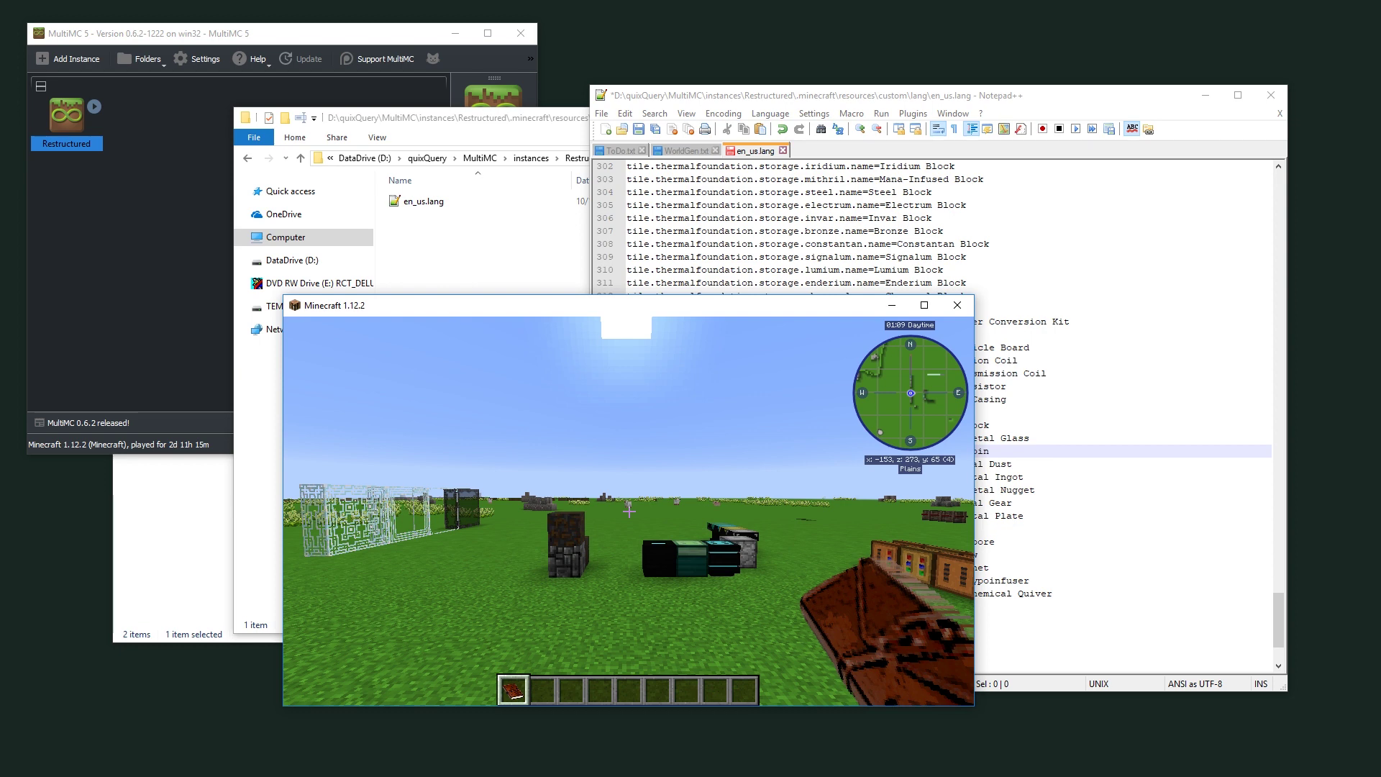
# Reload resources once more, confirm the coin still reads Mana Infused Coin, then return to en_us.lang.
pyautogui.hotkey('f3', 't')
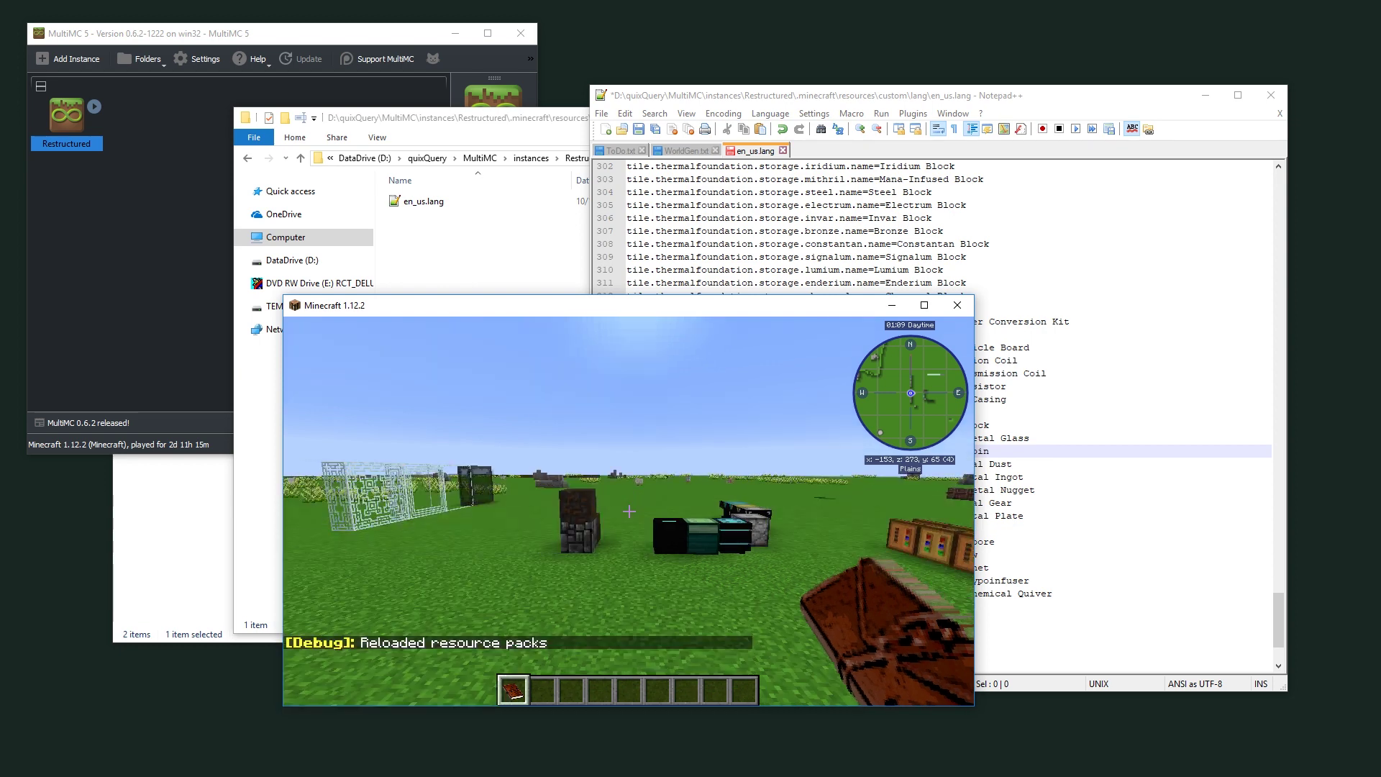
pyautogui.press('e')
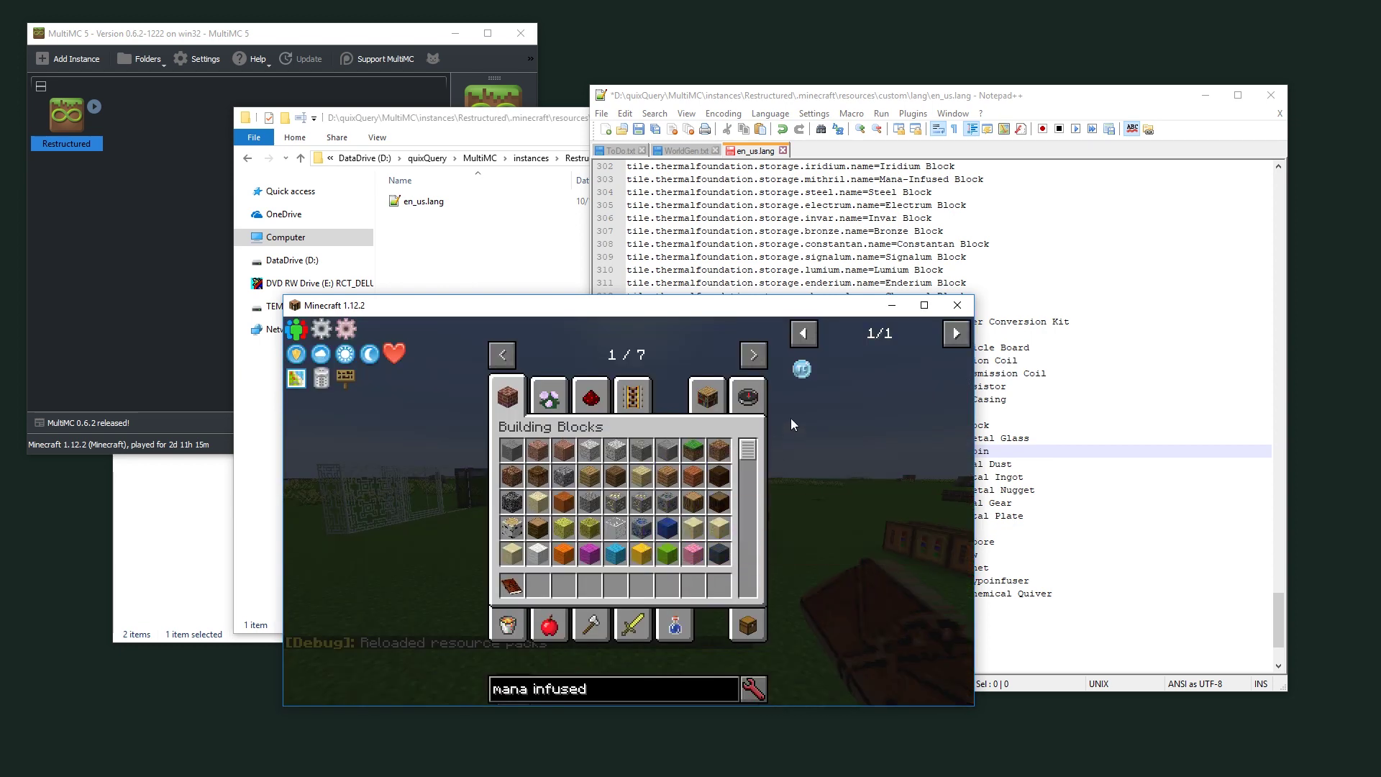
pyautogui.press('ctrl')
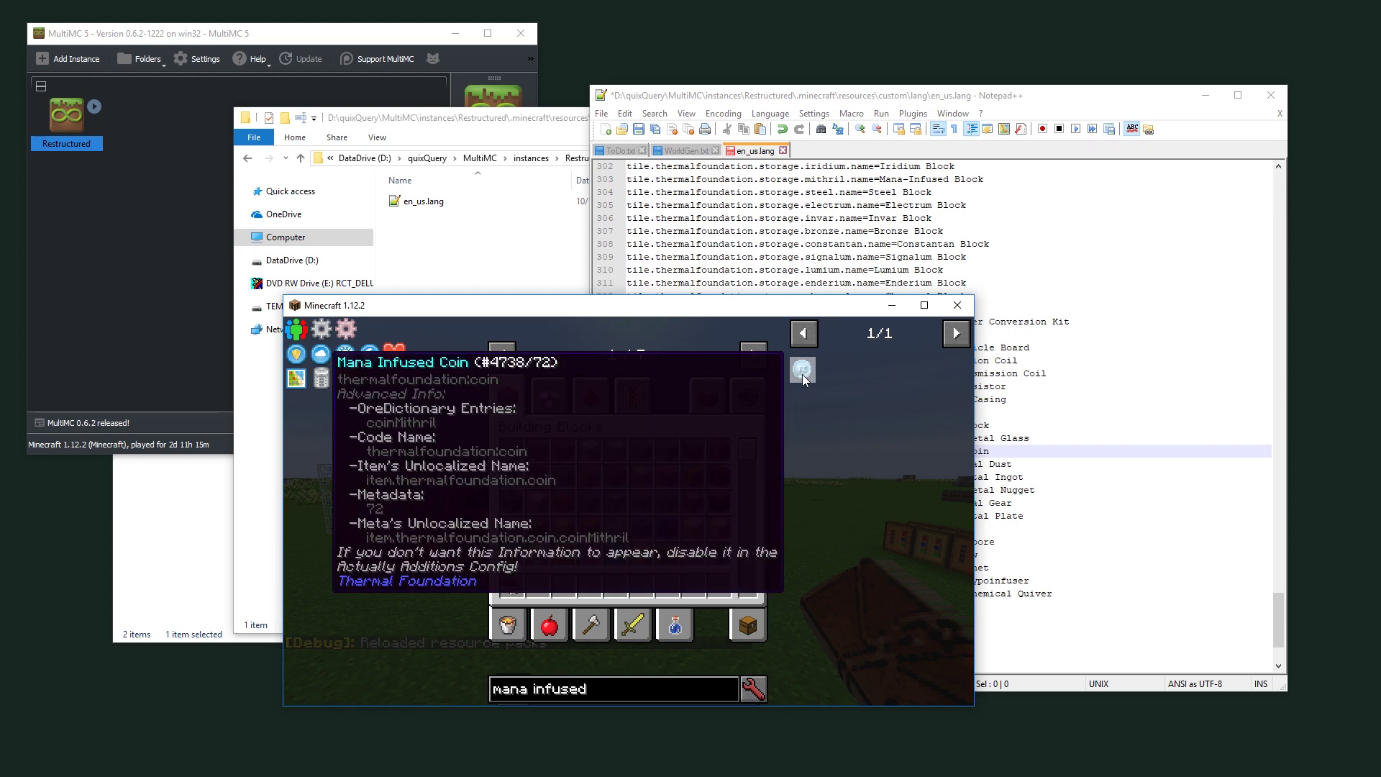
pyautogui.click(1021, 412)
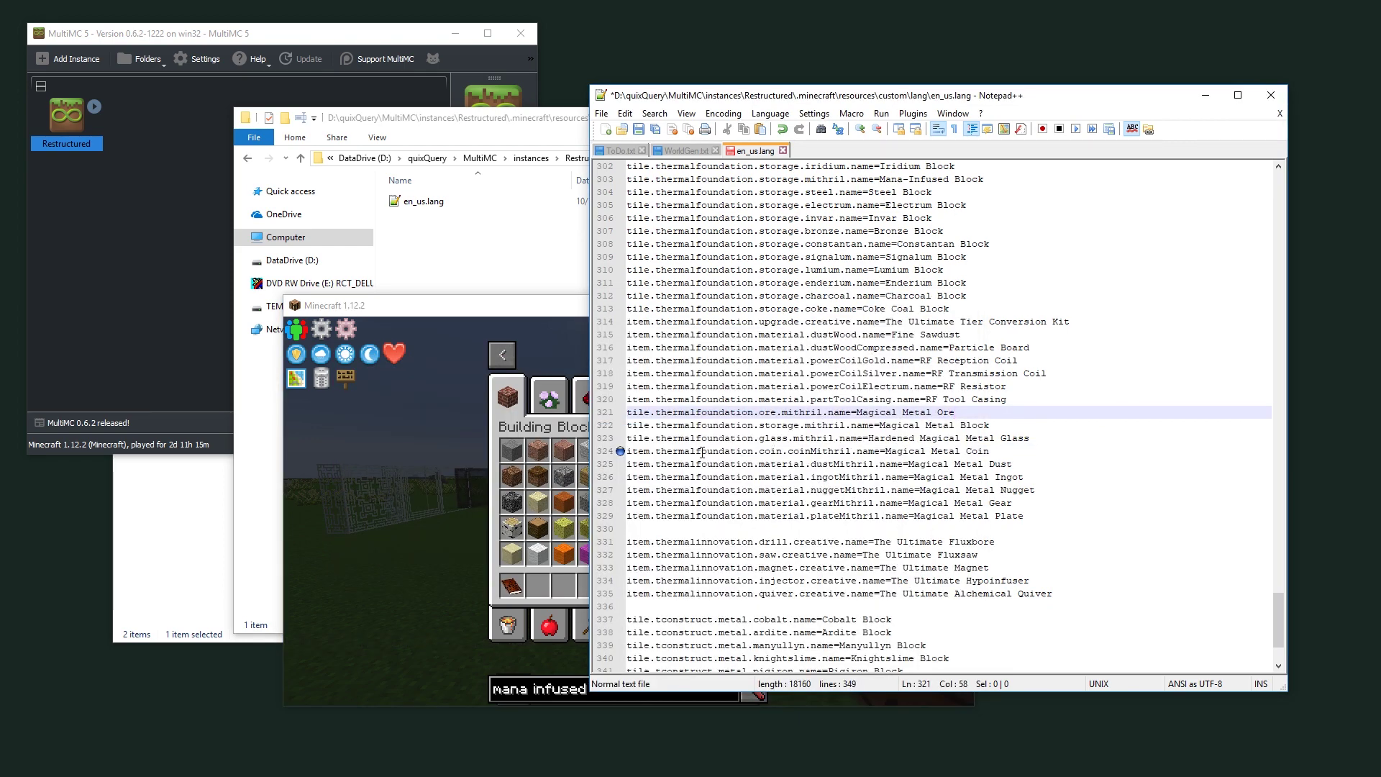
# Inspect the 'coin' and 'coinMithr' parts of the line 324 key in en_us.lang.
pyautogui.moveTo(672, 452); pyautogui.dragTo(755, 450)
pyautogui.doubleClick(771, 451)
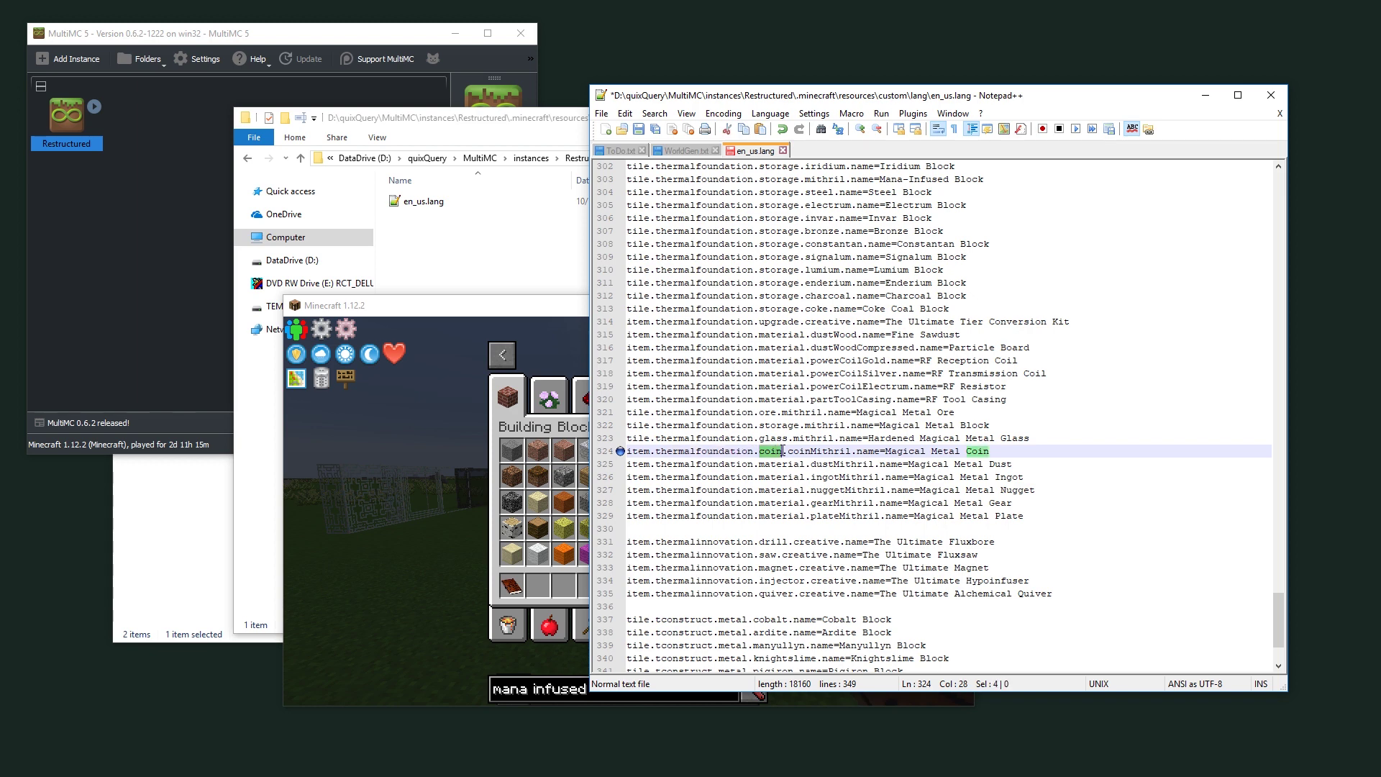
pyautogui.moveTo(789, 451); pyautogui.dragTo(880, 451)
pyautogui.press('Down')
pyautogui.press('Down')
pyautogui.press('Down')
pyautogui.press('Down')
pyautogui.press('Down')
pyautogui.press('End')
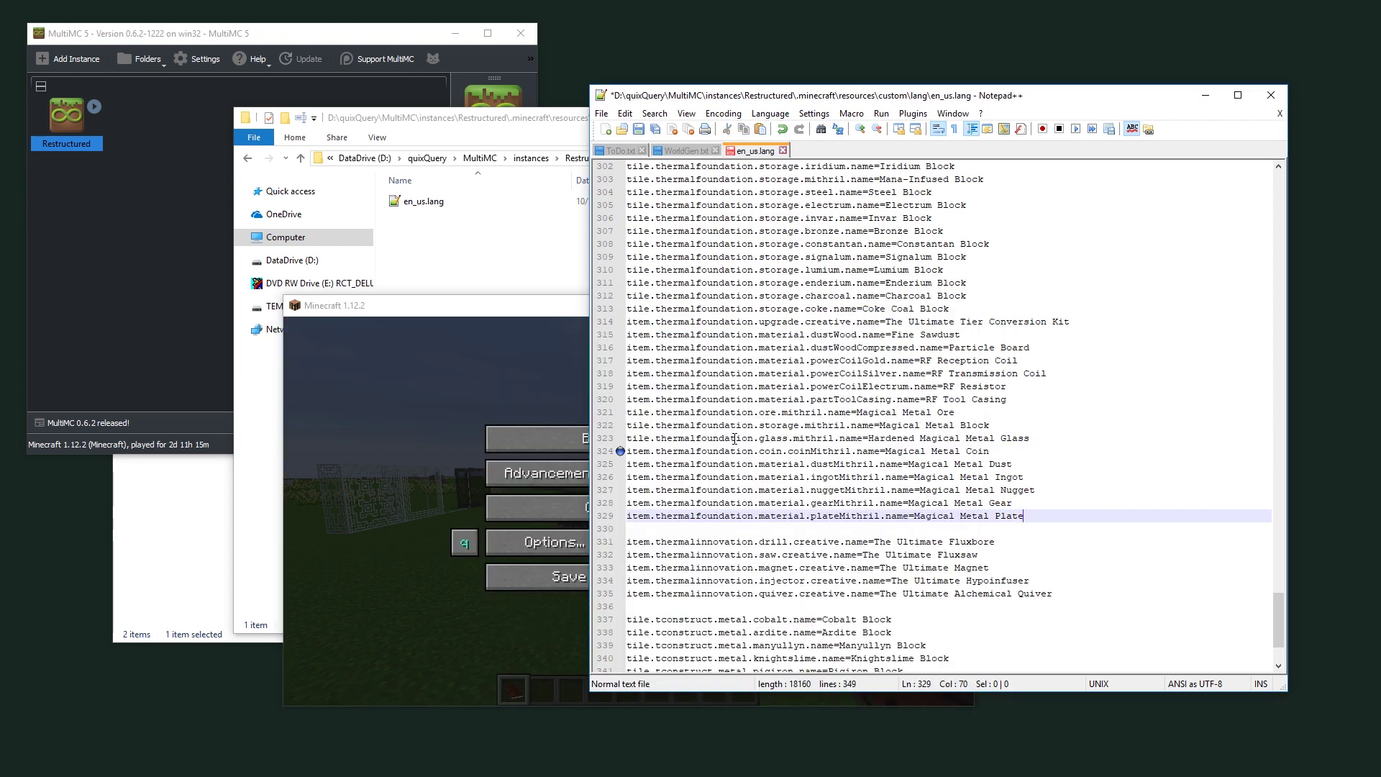
# Search JEI for 'magical metal' and check the Magical Metal Plate tooltip.
pyautogui.click(547, 438)
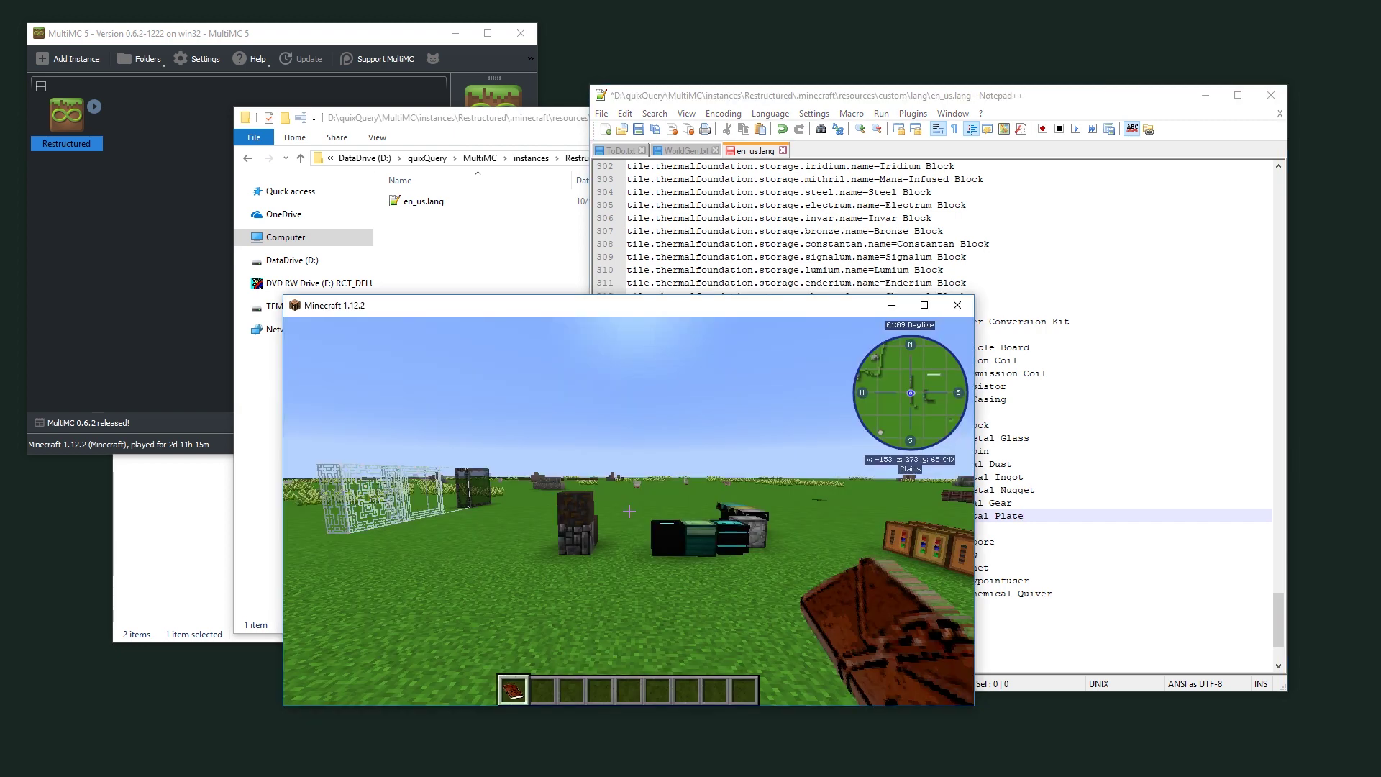
pyautogui.press('e')
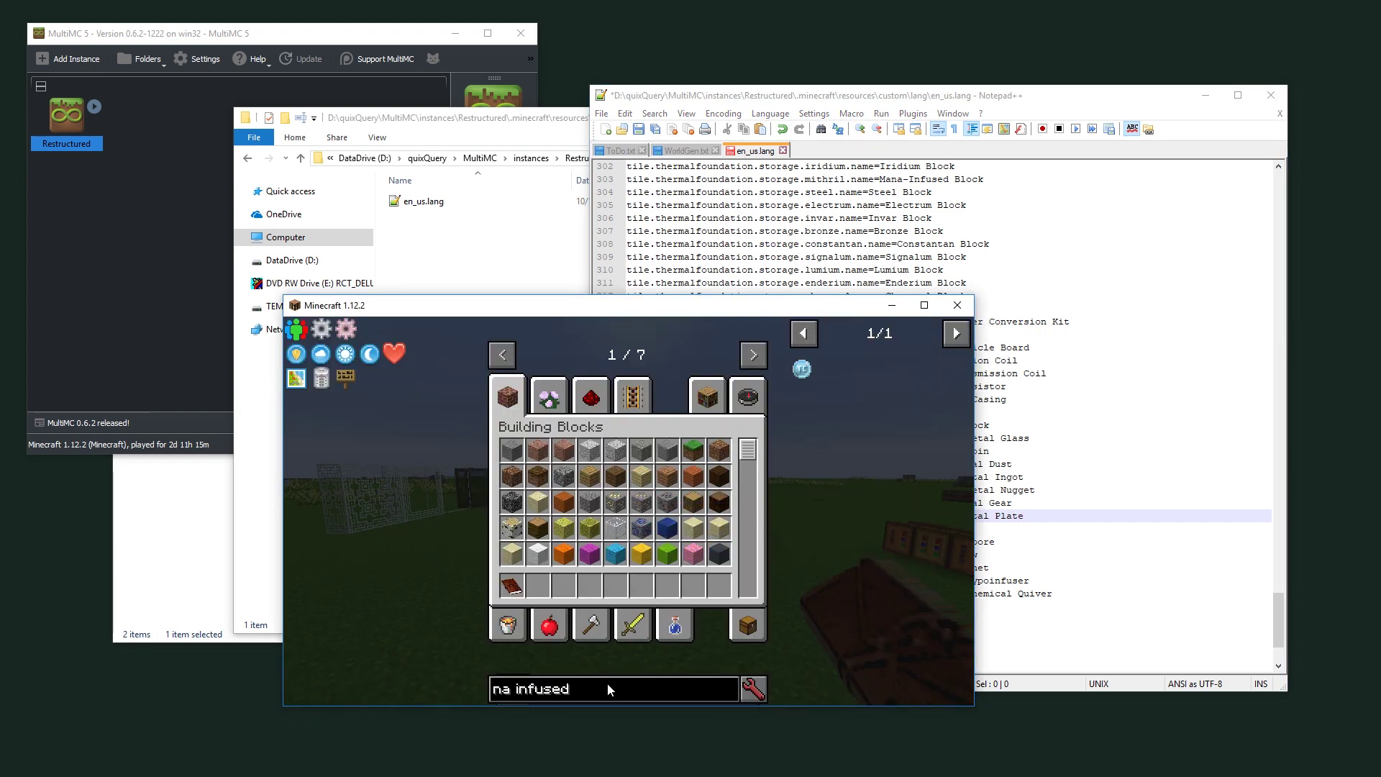
pyautogui.hotkey('ctrl', 'a')
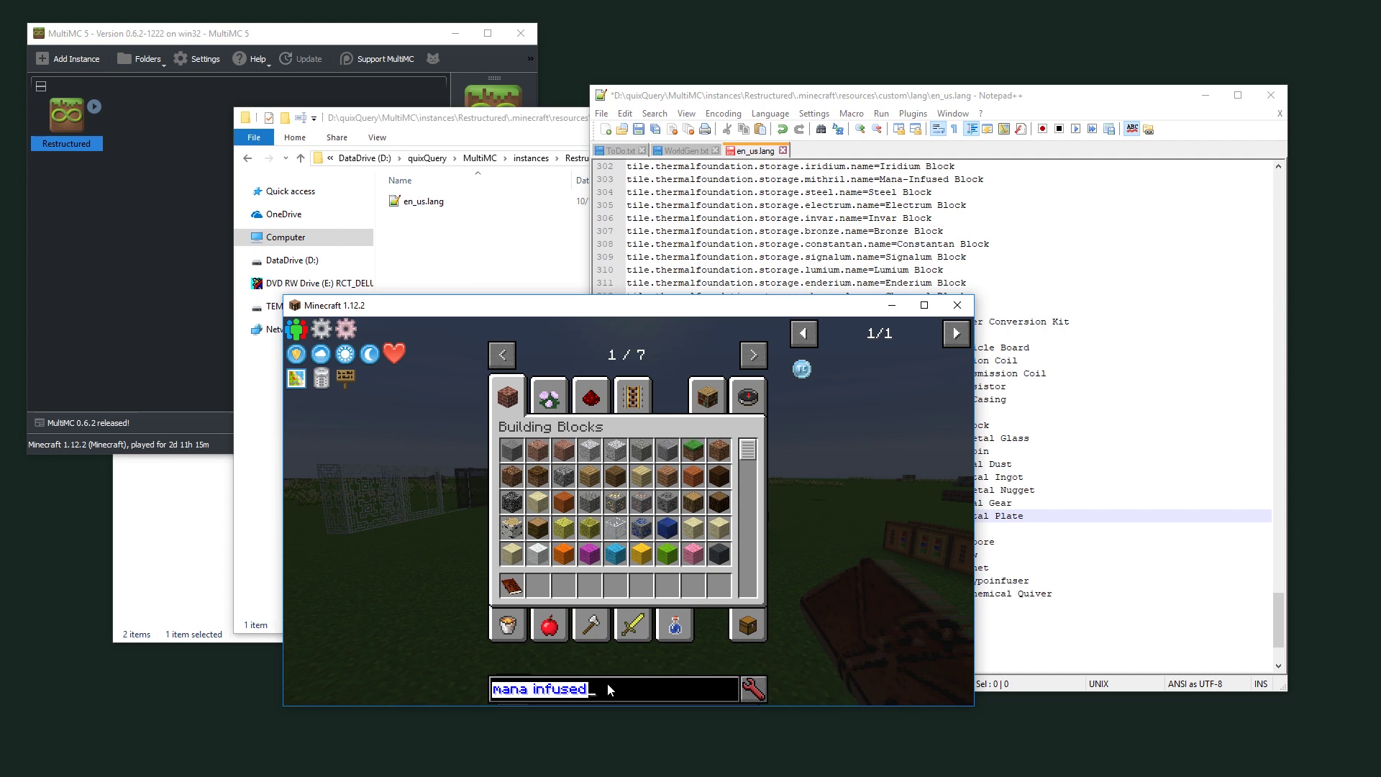
pyautogui.write('man')
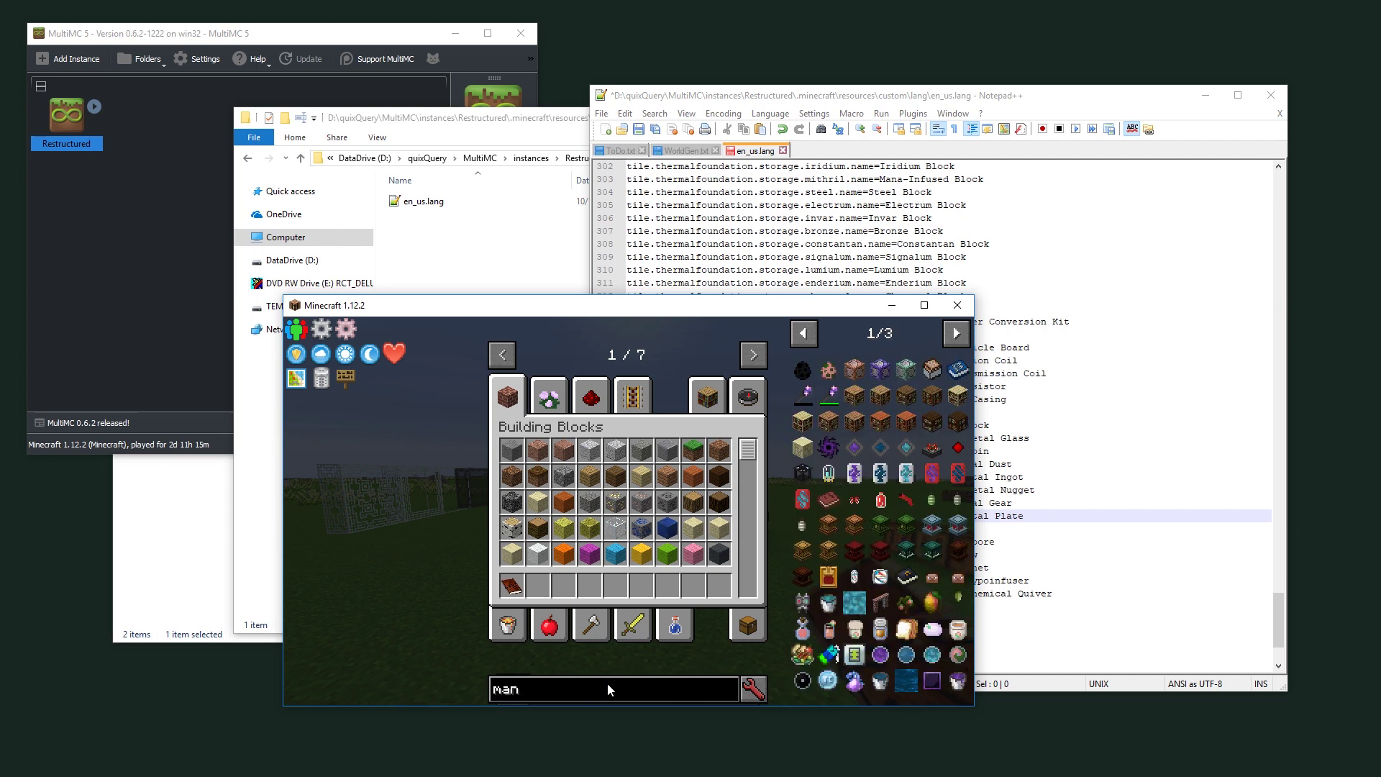
pyautogui.press('BackSpace')
pyautogui.write('gical m')
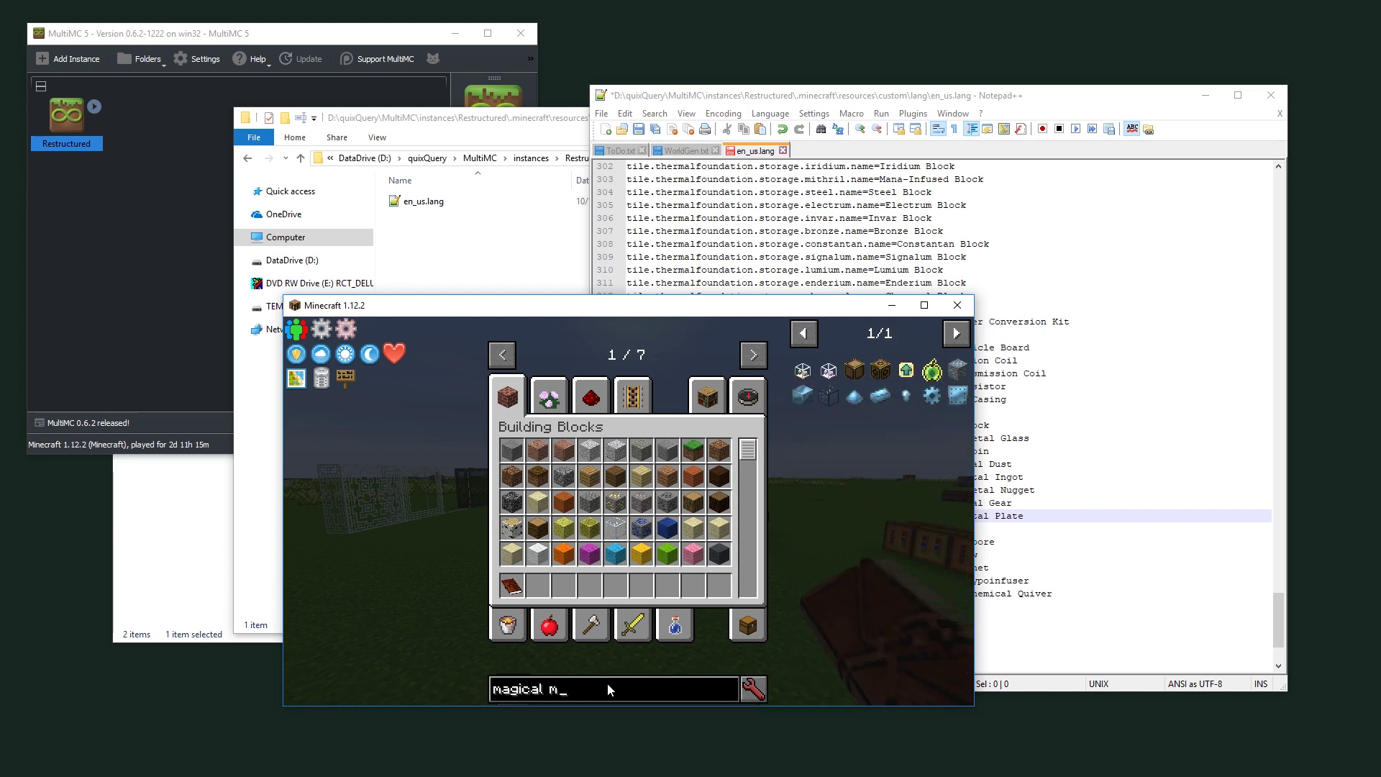
pyautogui.write('etal')
pyautogui.moveTo(793, 397)
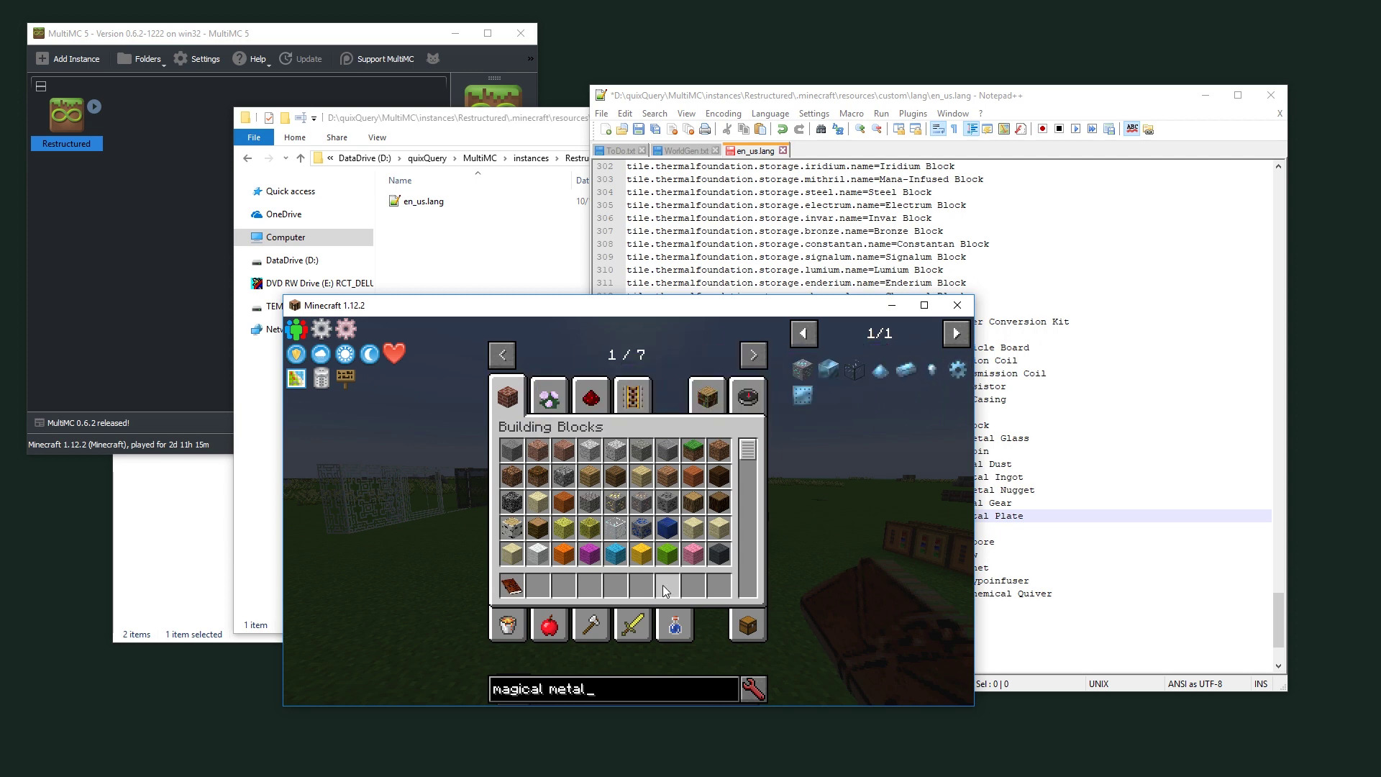
# Save the edited en_us.lang in Notepad++ with Ctrl+S.
pyautogui.click(1007, 555)
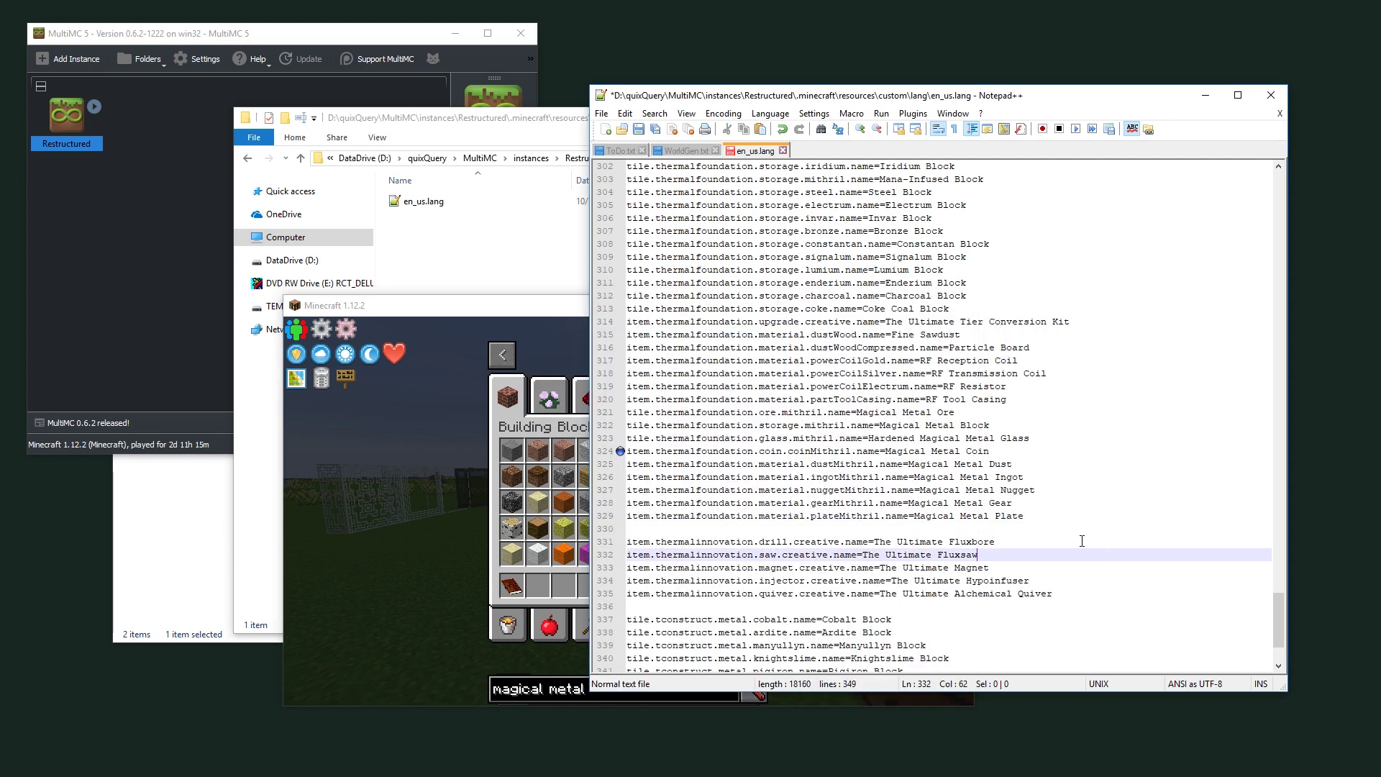
pyautogui.click(548, 358)
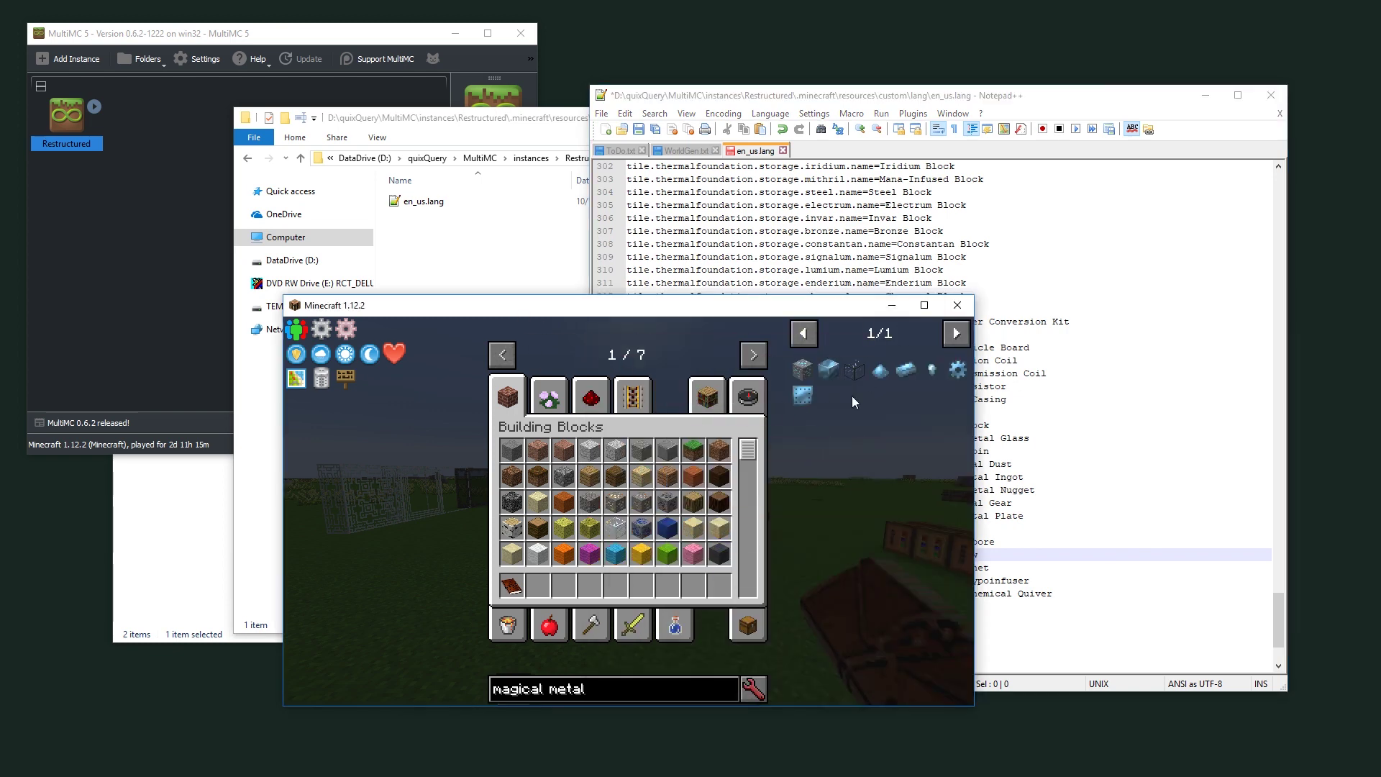
pyautogui.click(1031, 511)
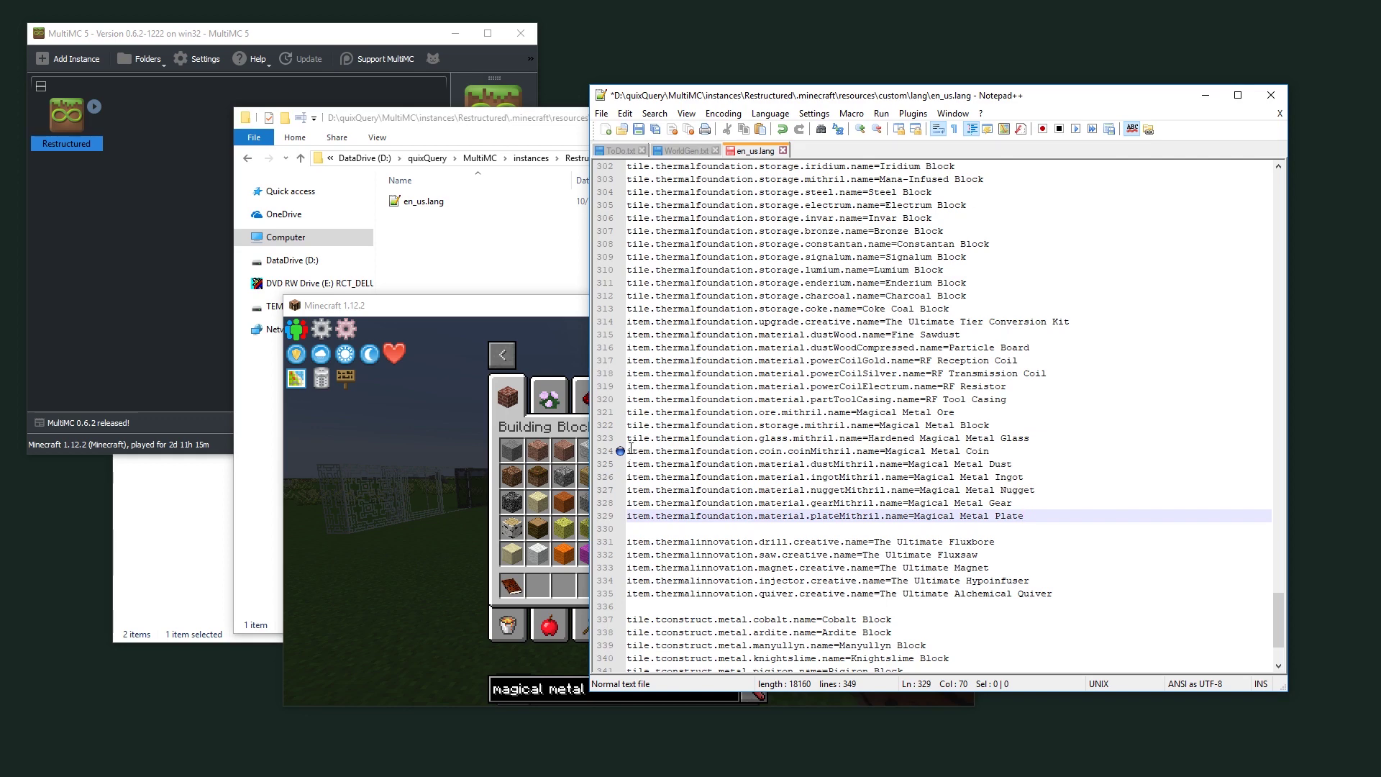
pyautogui.click(783, 442)
pyautogui.hotkey('ctrl', 's')
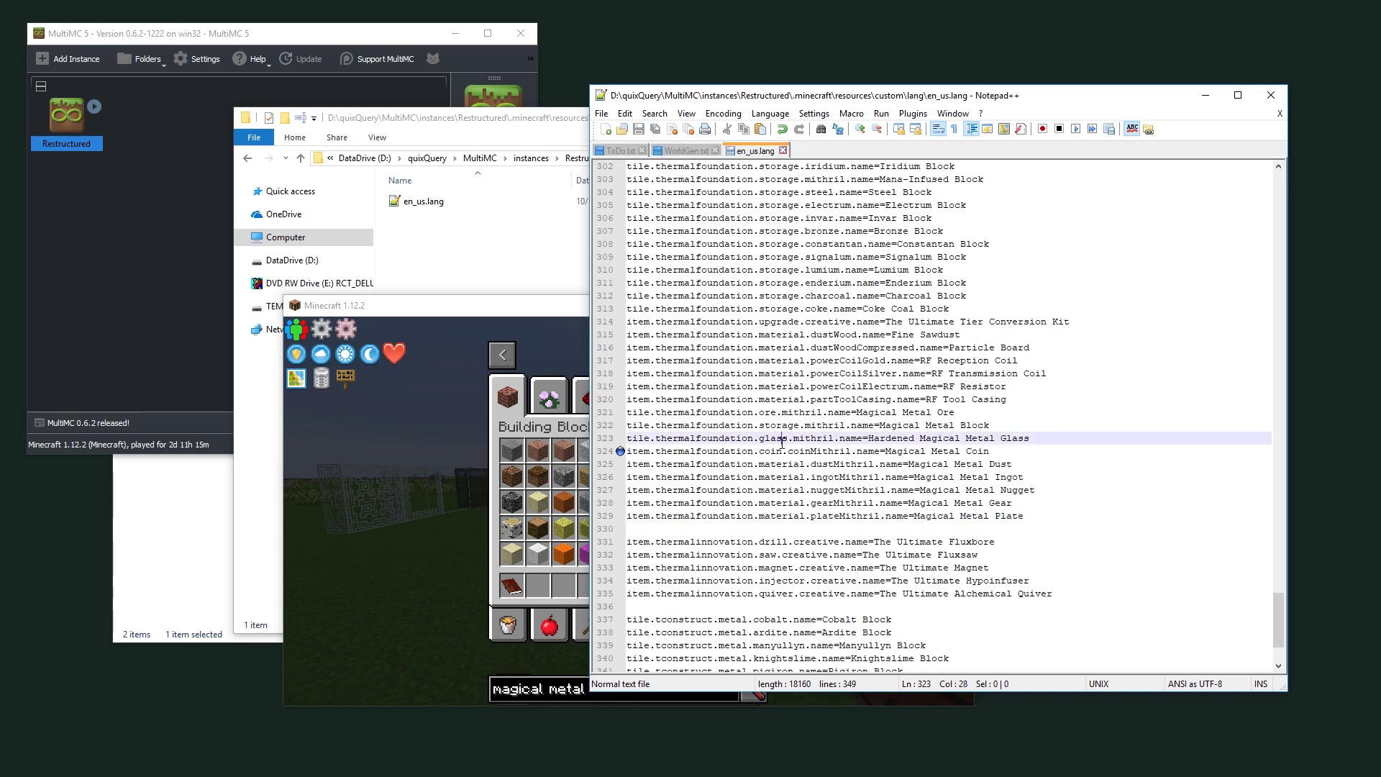
pyautogui.click(768, 451)
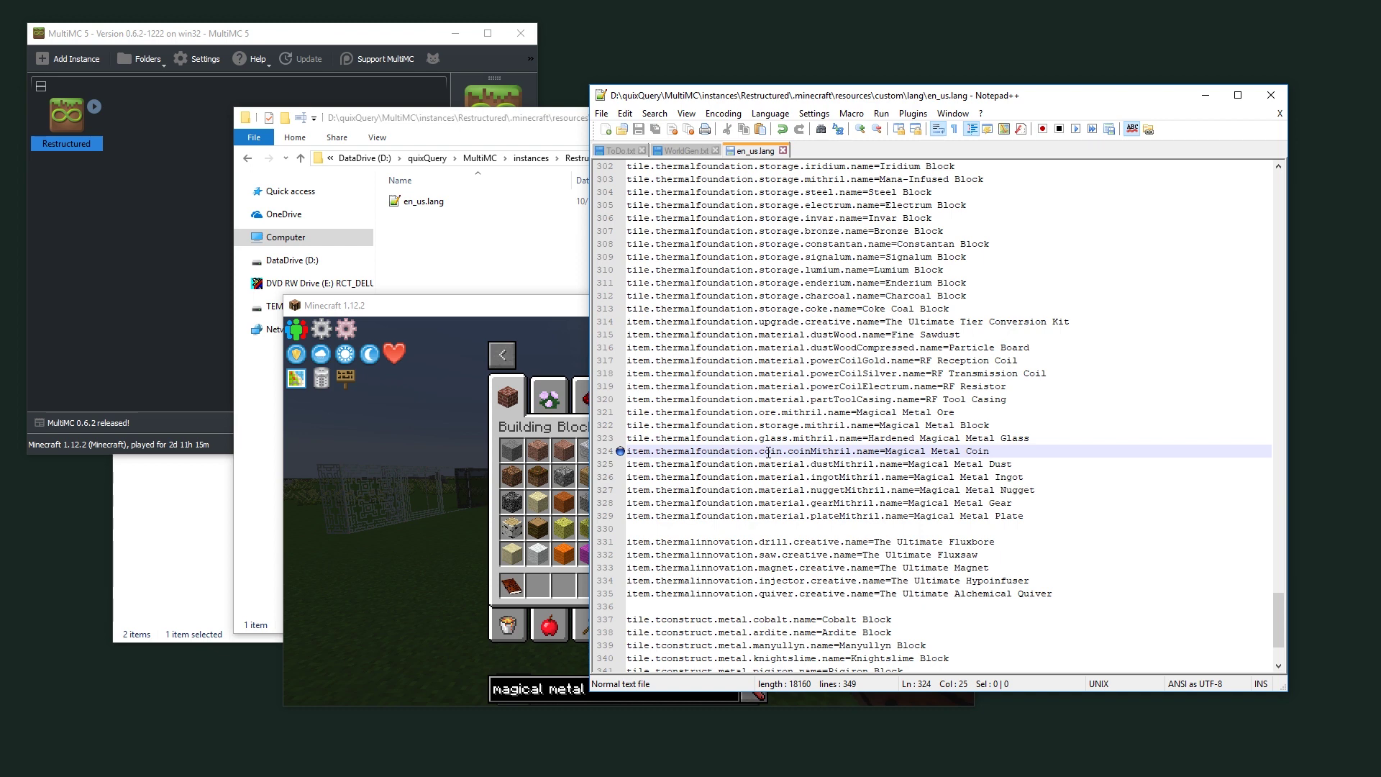
# Clear the JEI item search, restoring the full 155-page list.
pyautogui.click(565, 311)
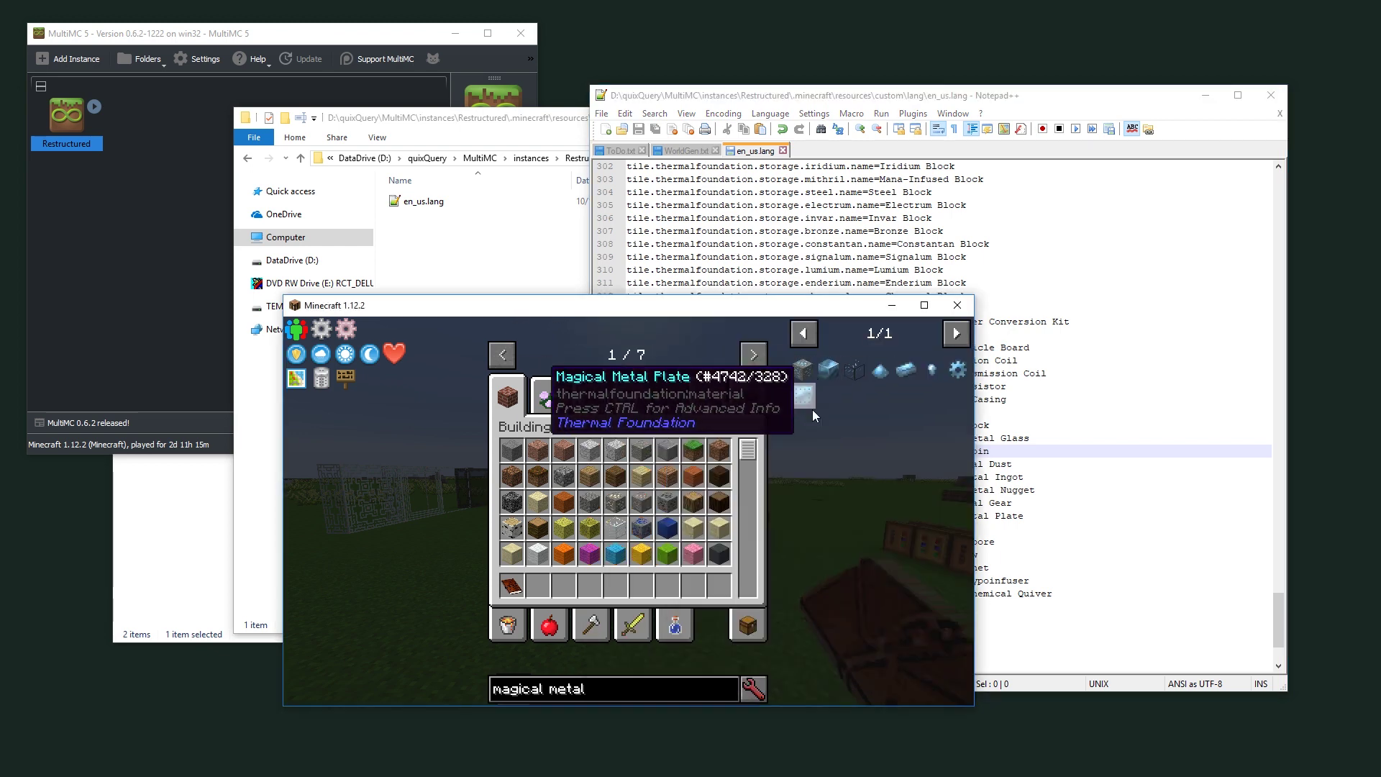
pyautogui.hotkey('ctrl', 'a')
pyautogui.press('BackSpace')
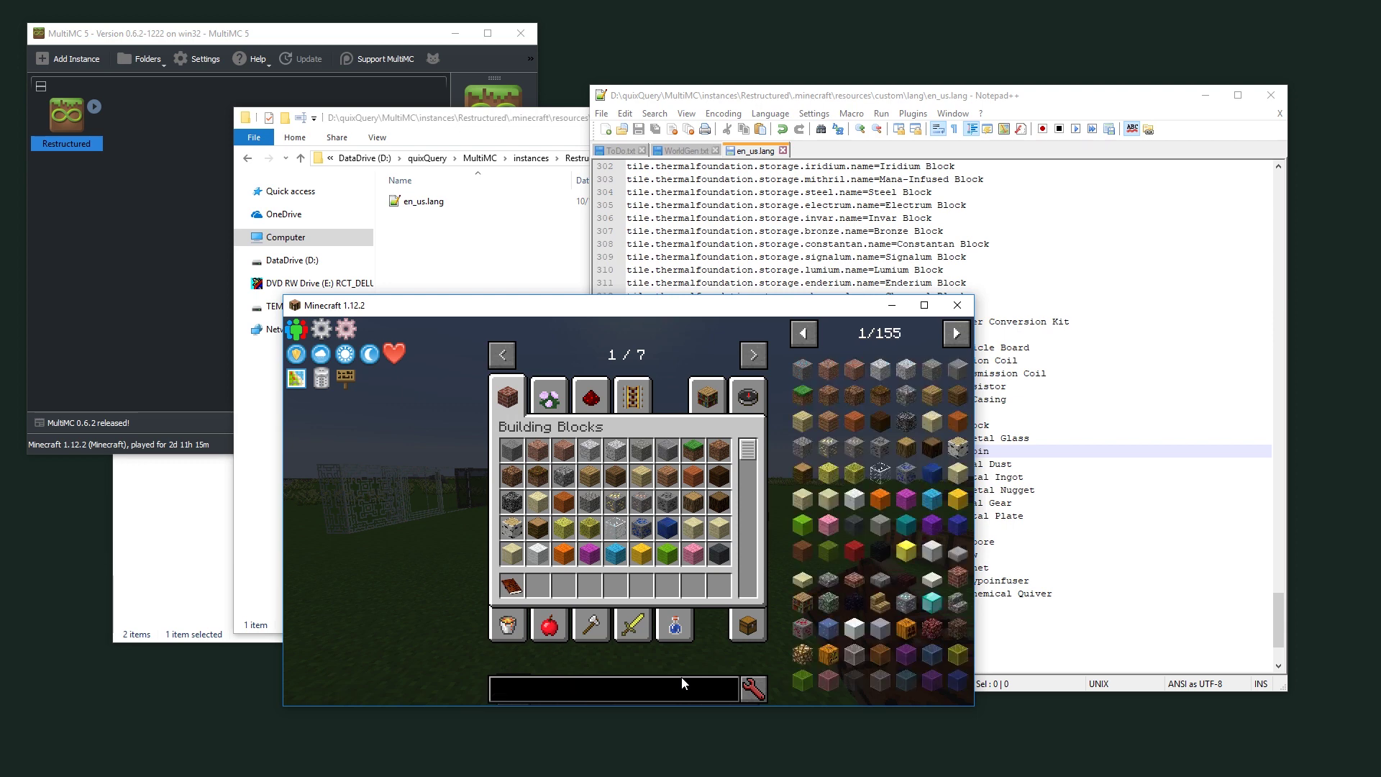
pyautogui.write('@forestry')
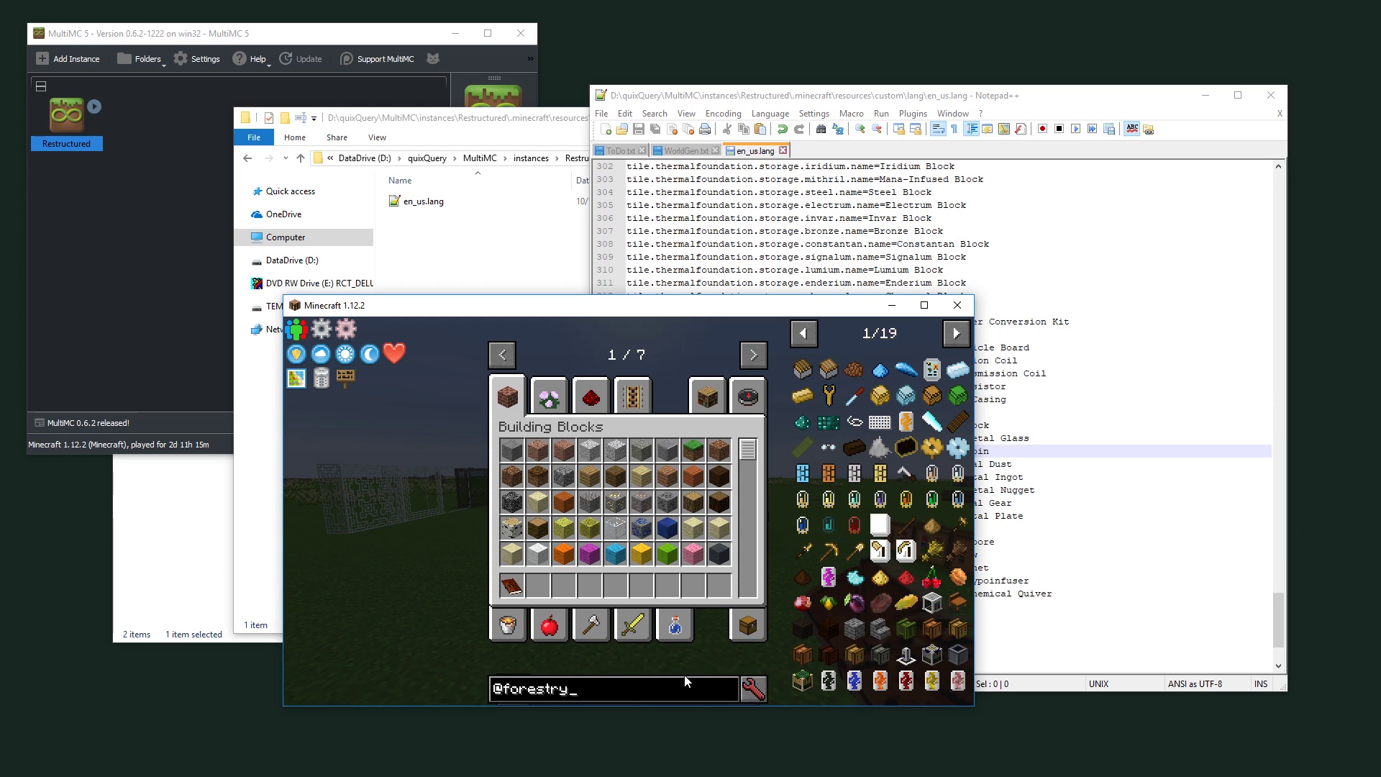
pyautogui.click(954, 335)
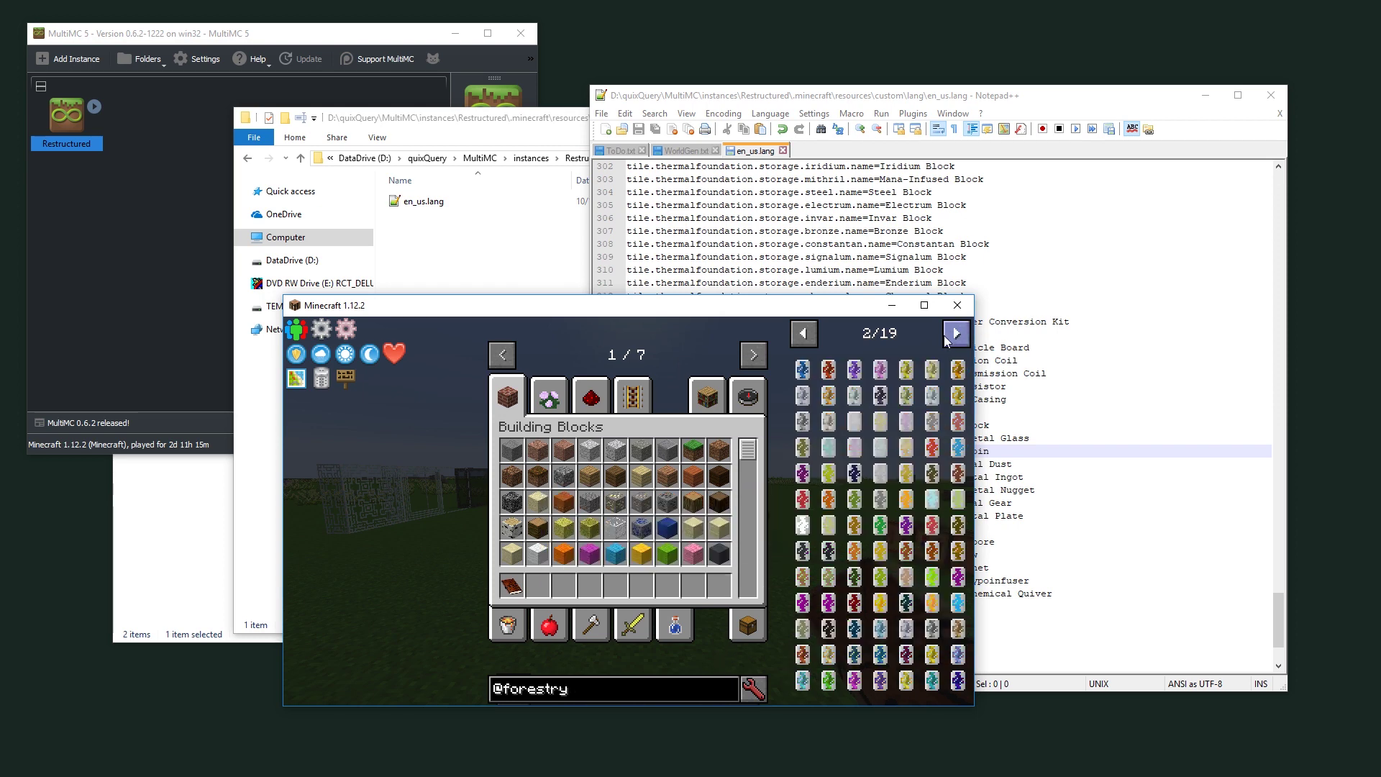
pyautogui.click(952, 336)
pyautogui.click(950, 337)
pyautogui.click(952, 340)
pyautogui.click(952, 339)
pyautogui.click(954, 337)
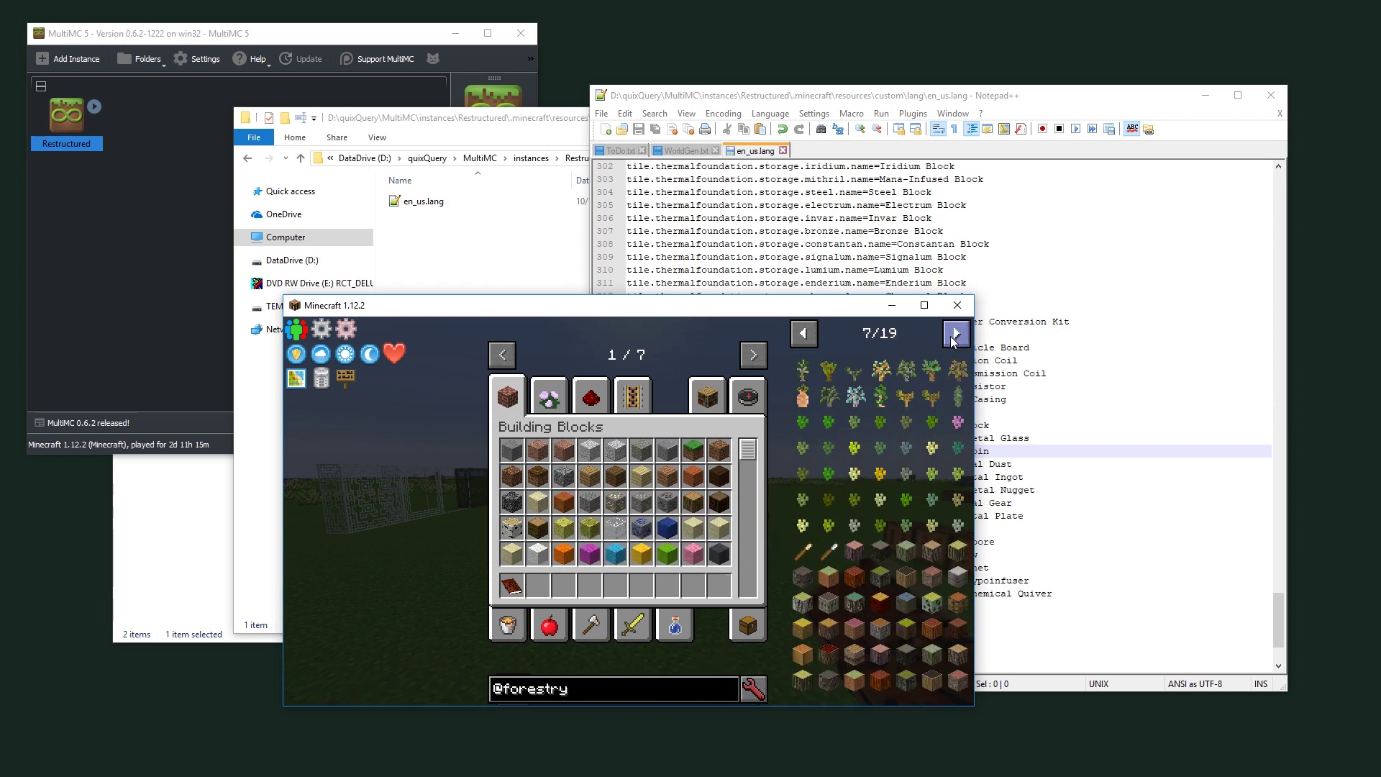
pyautogui.press('ctrl')
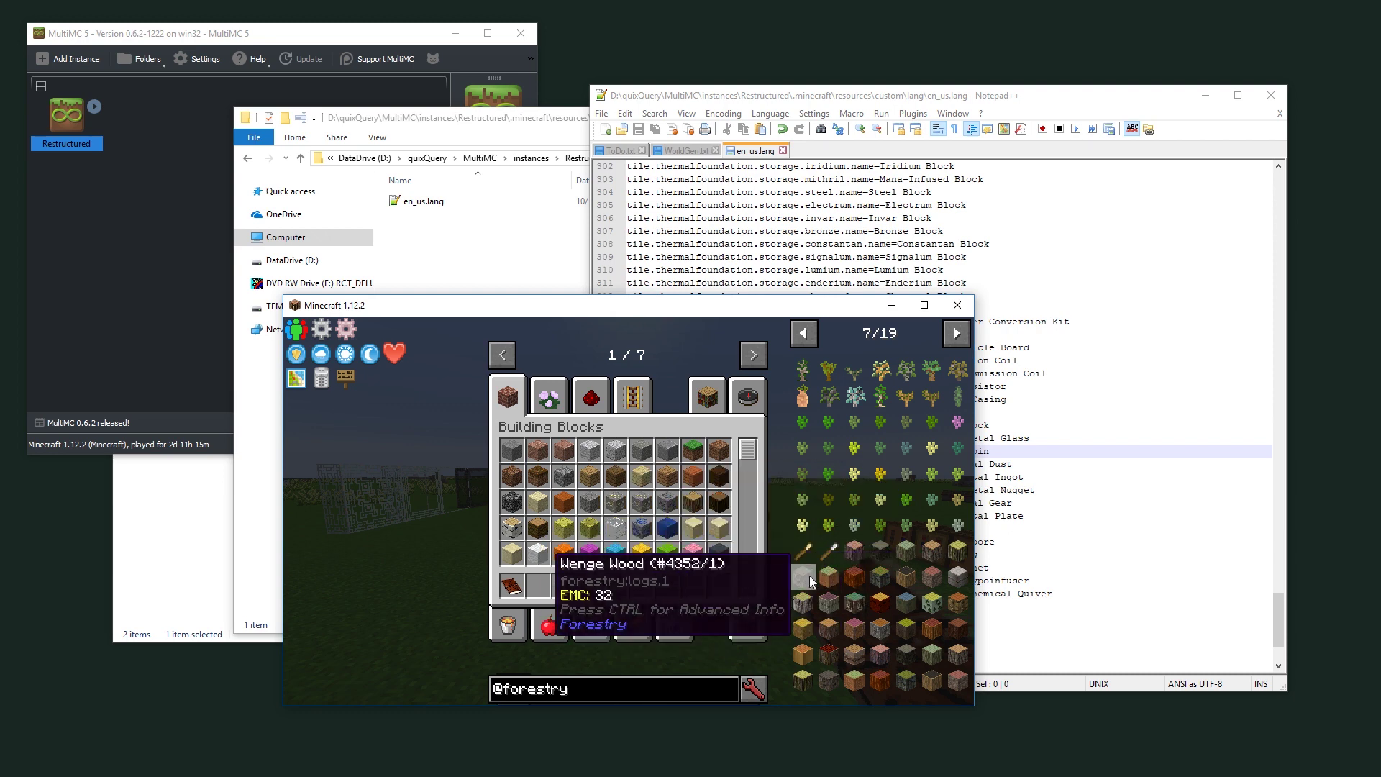
pyautogui.press('ctrl')
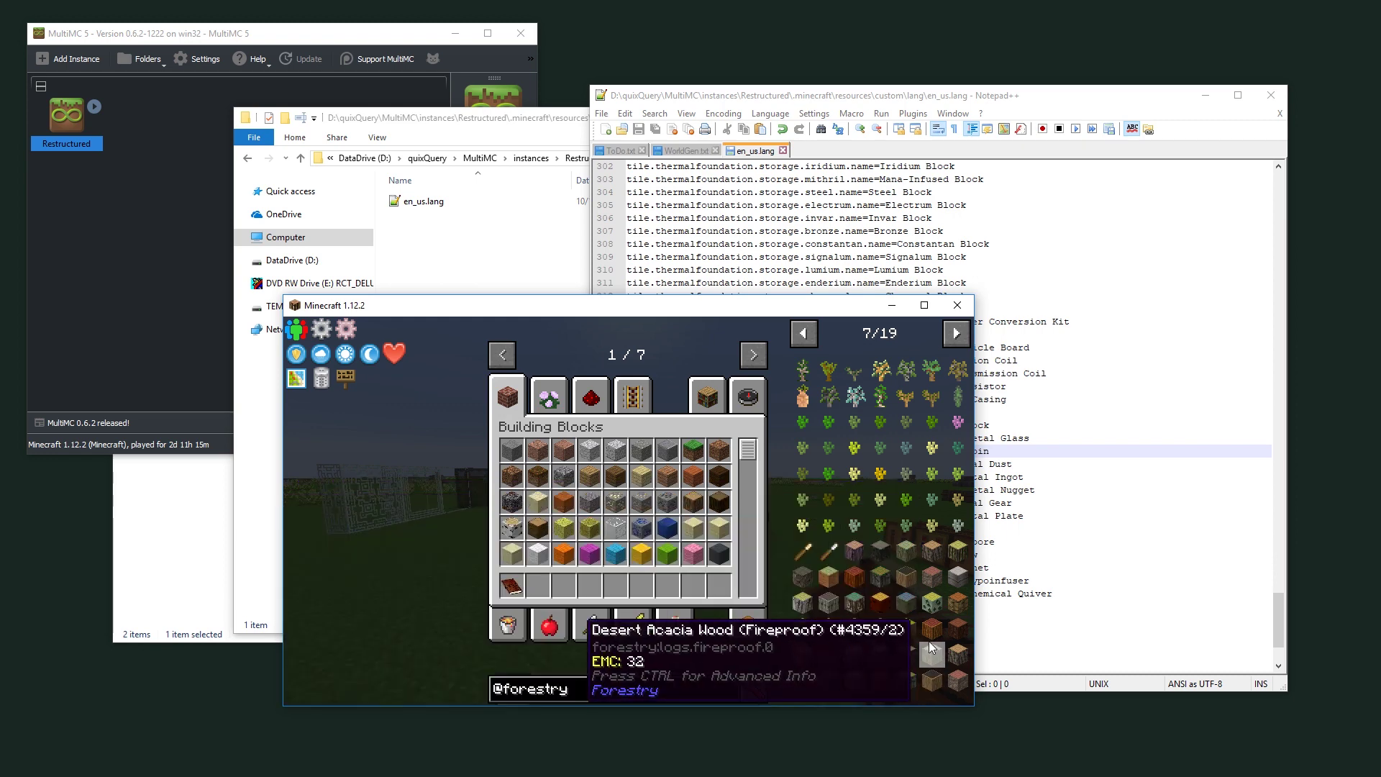
# Close en_us.lang and WorldGen.txt, leaving ToDo.txt scrolled to its top.
pyautogui.click(812, 244)
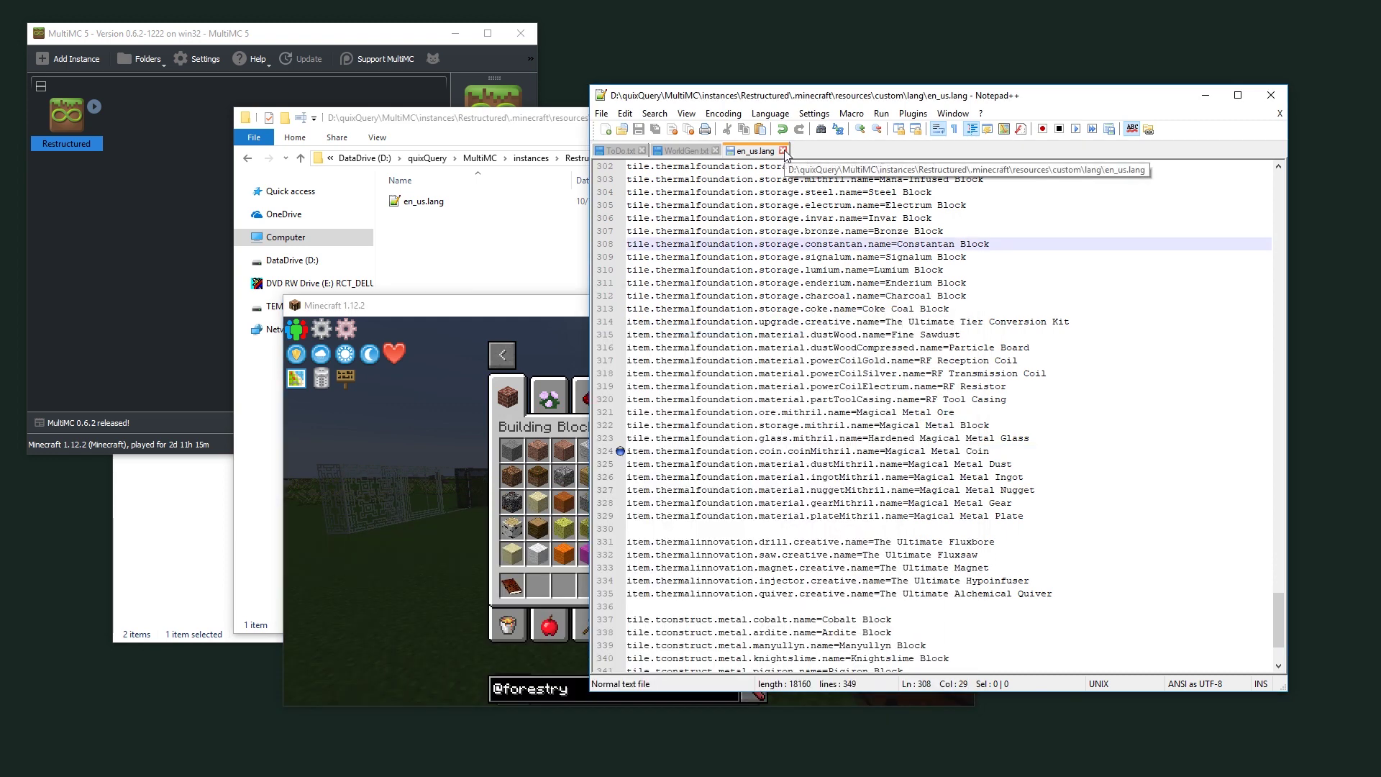
pyautogui.click(784, 150)
pyautogui.click(717, 151)
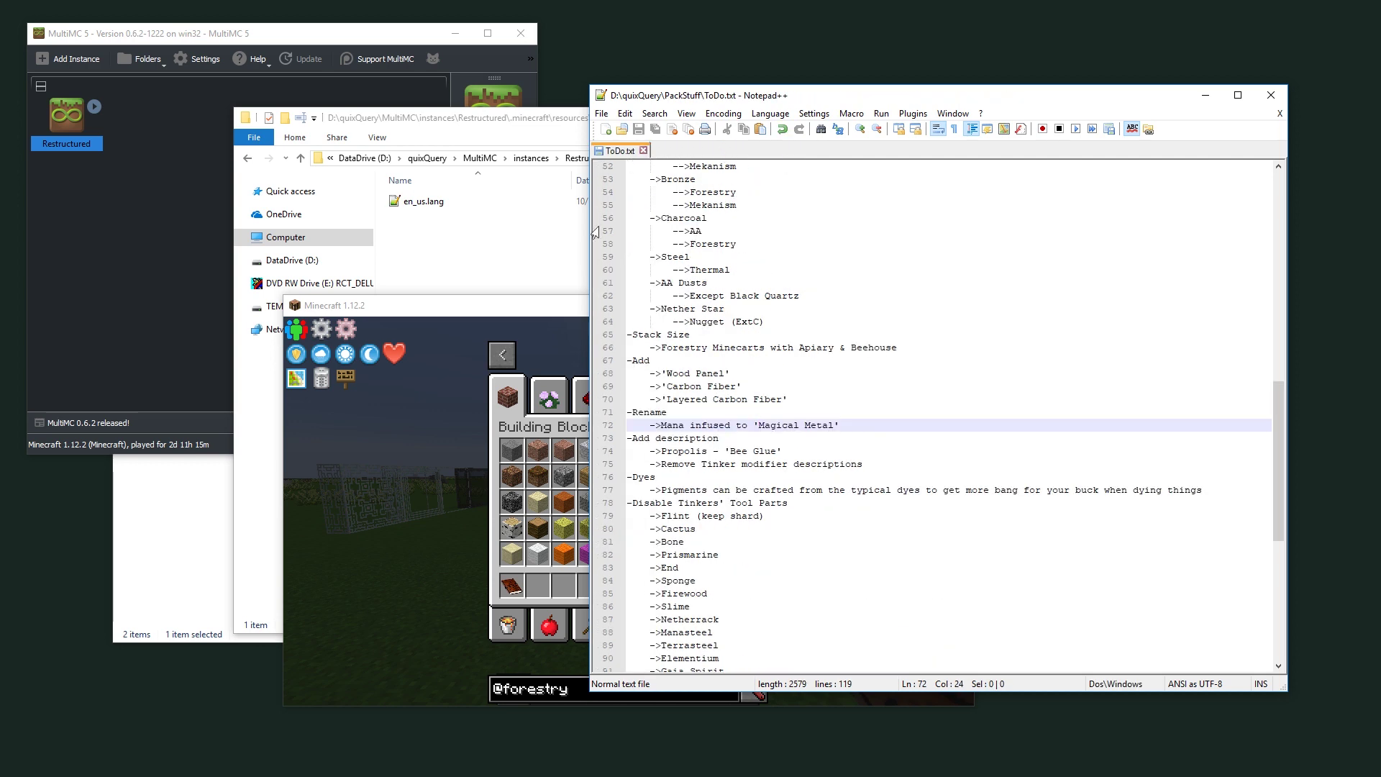
pyautogui.scroll(17, 735, 415)
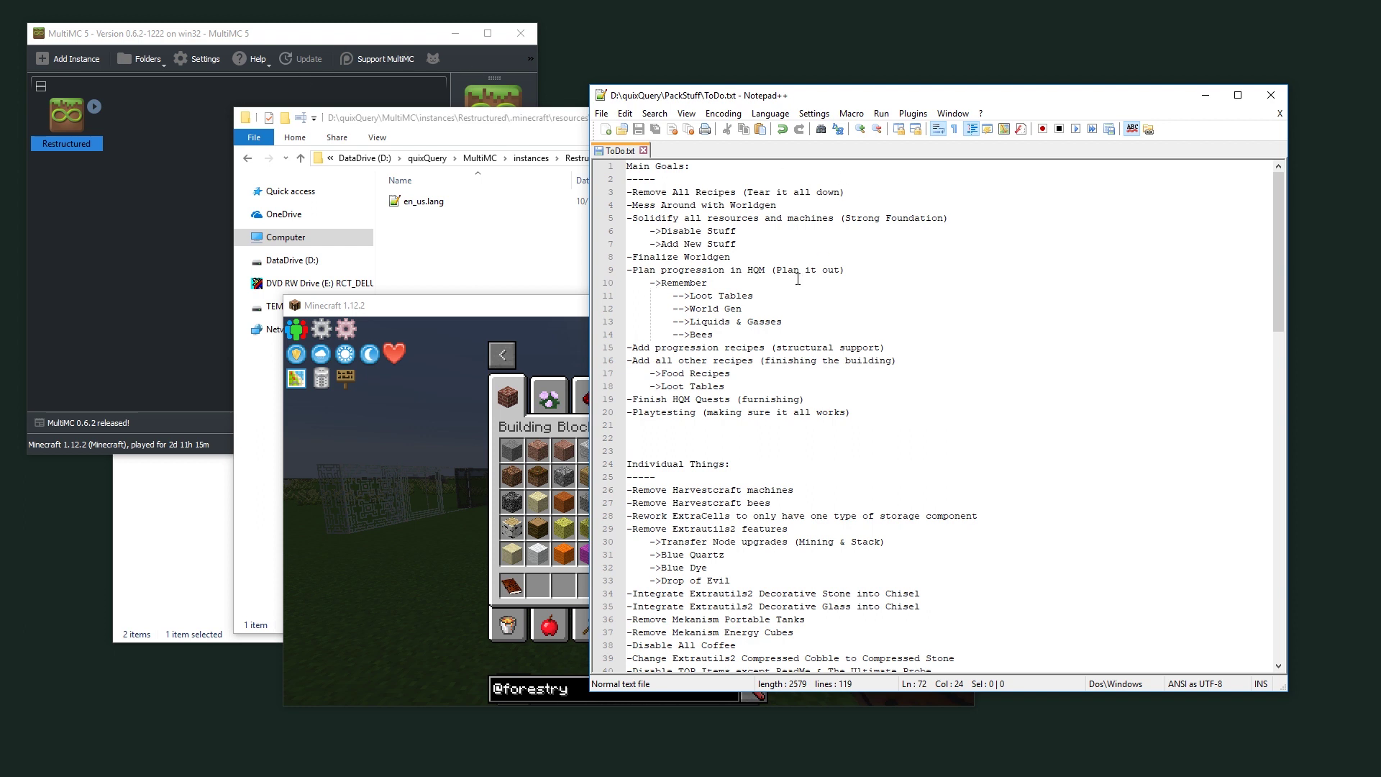
pyautogui.click(480, 312)
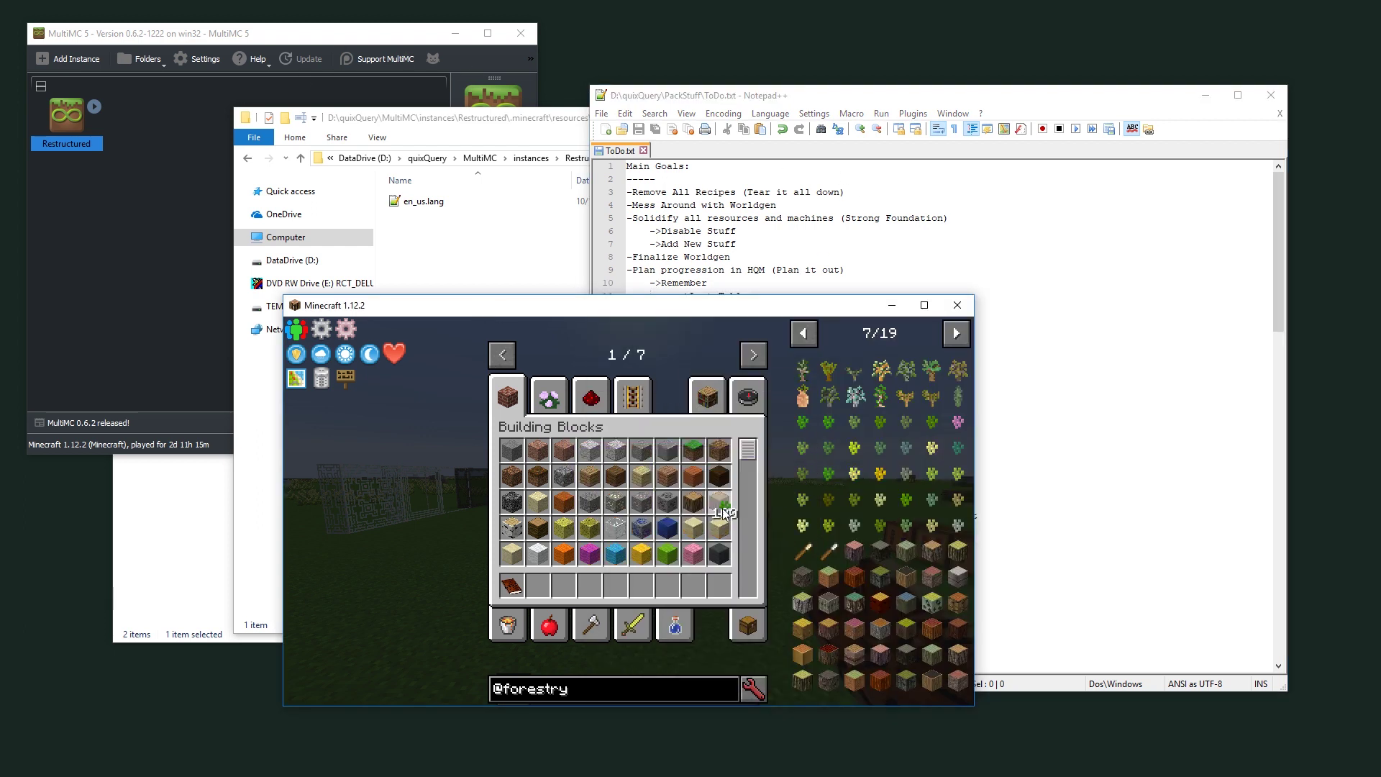
pyautogui.click(992, 253)
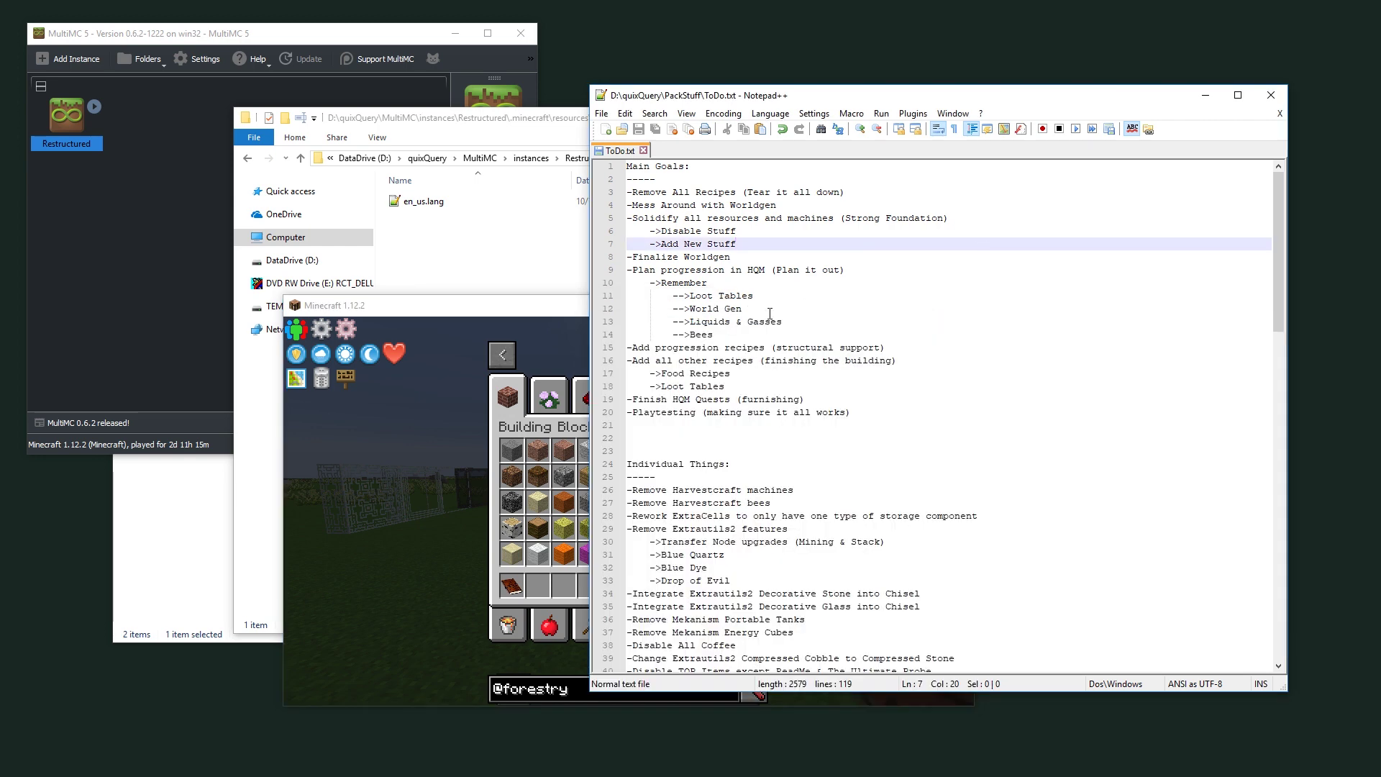
pyautogui.click(558, 314)
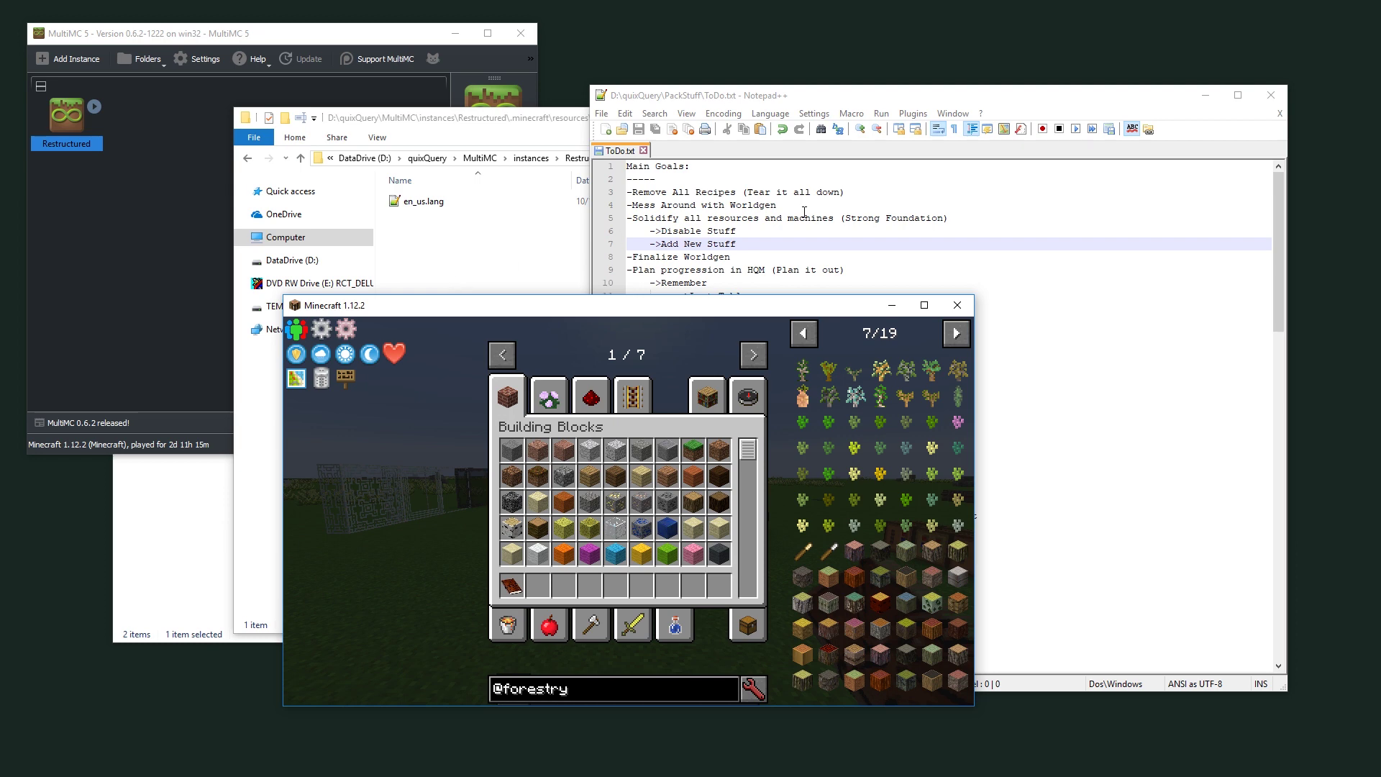
# Go up to the instance's .minecraft folder and open its scripts folder.
pyautogui.click(791, 231)
pyautogui.click(556, 254)
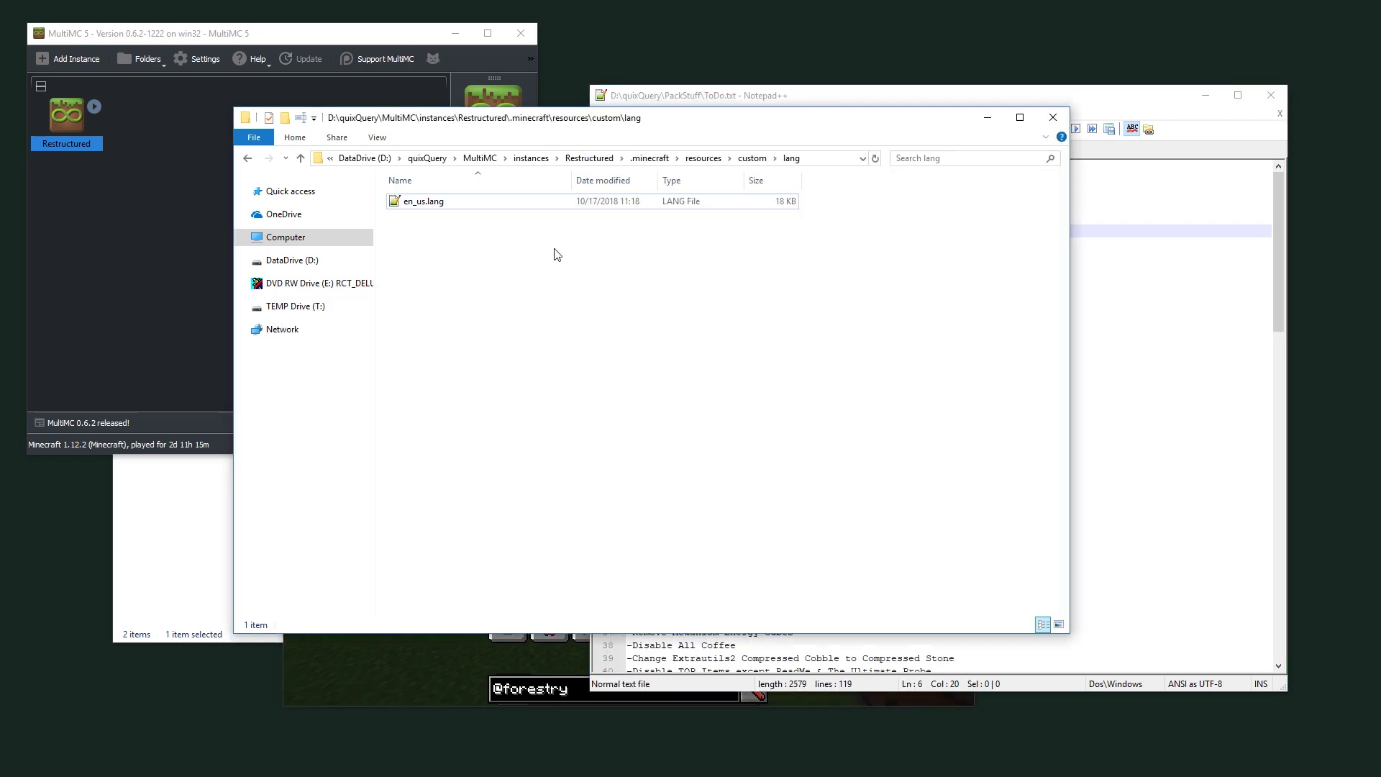
pyautogui.click(650, 158)
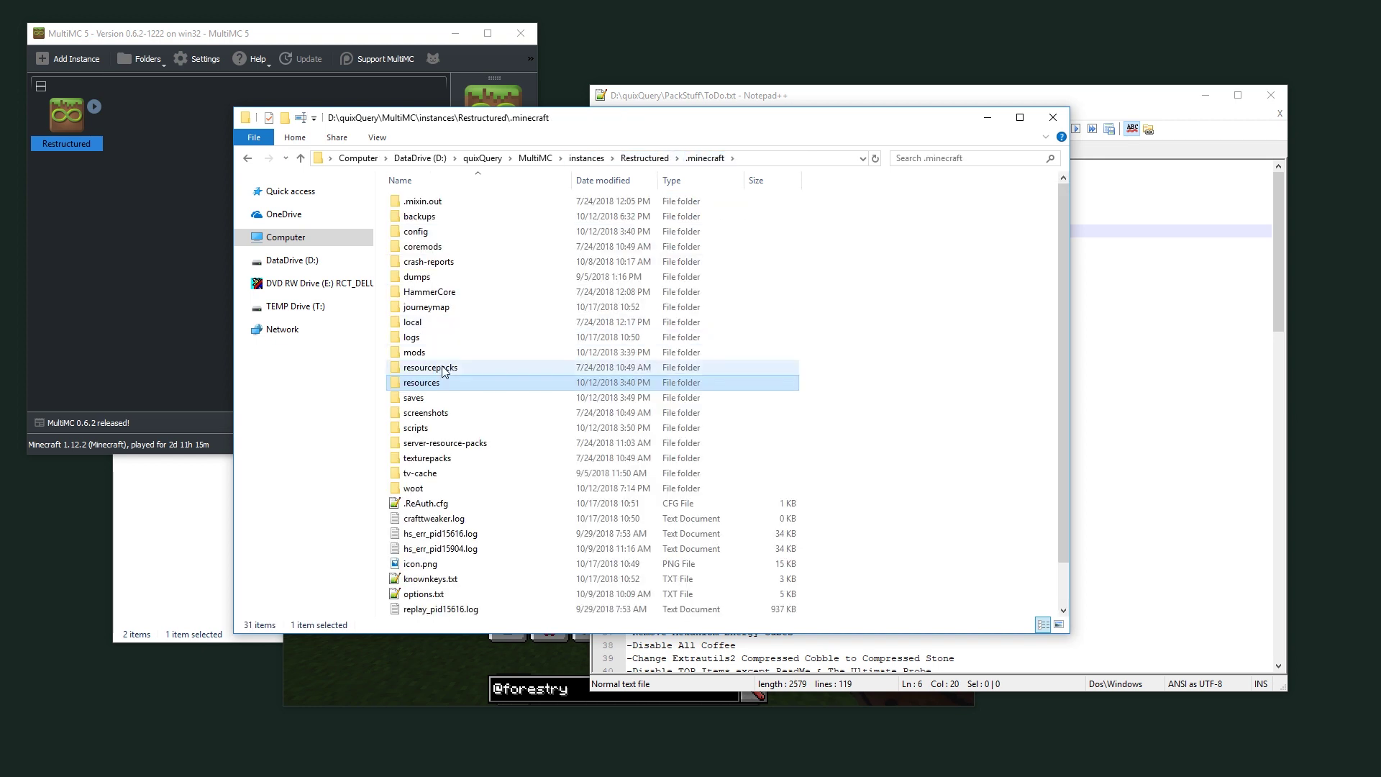
pyautogui.doubleClick(451, 430)
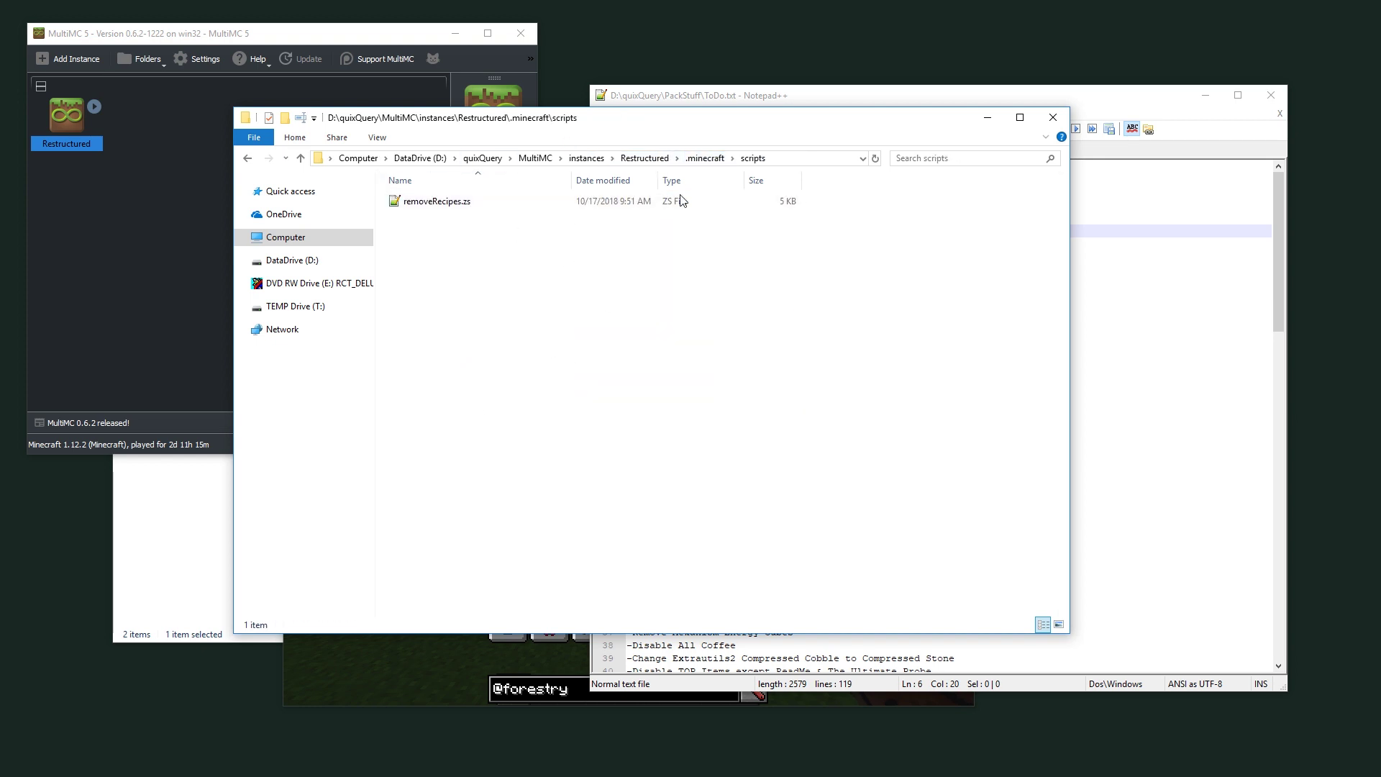